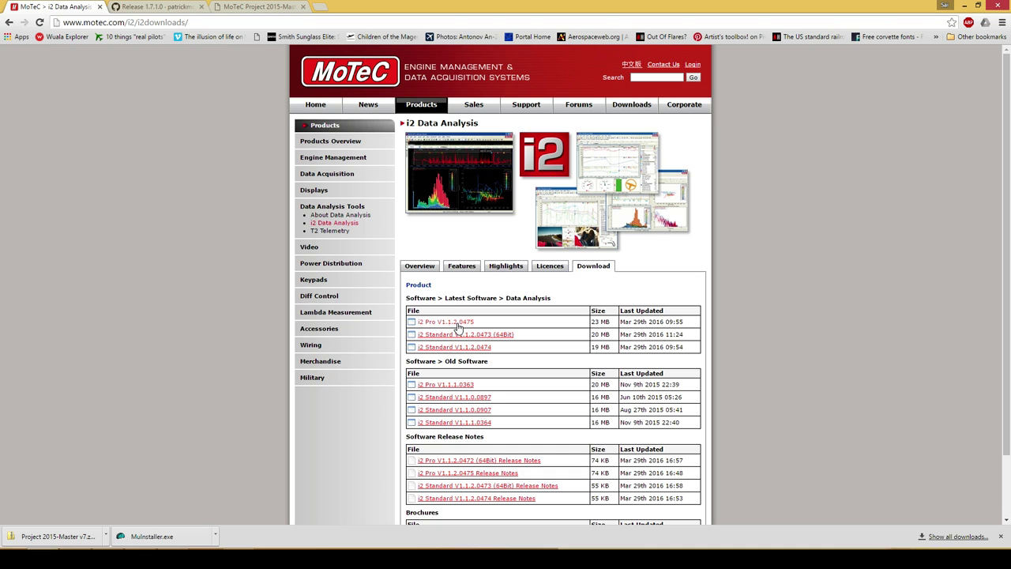
Start the mi2_pro_1.1.2.0475 installer from the Recording folder in Downloads.
left_click(459, 323)
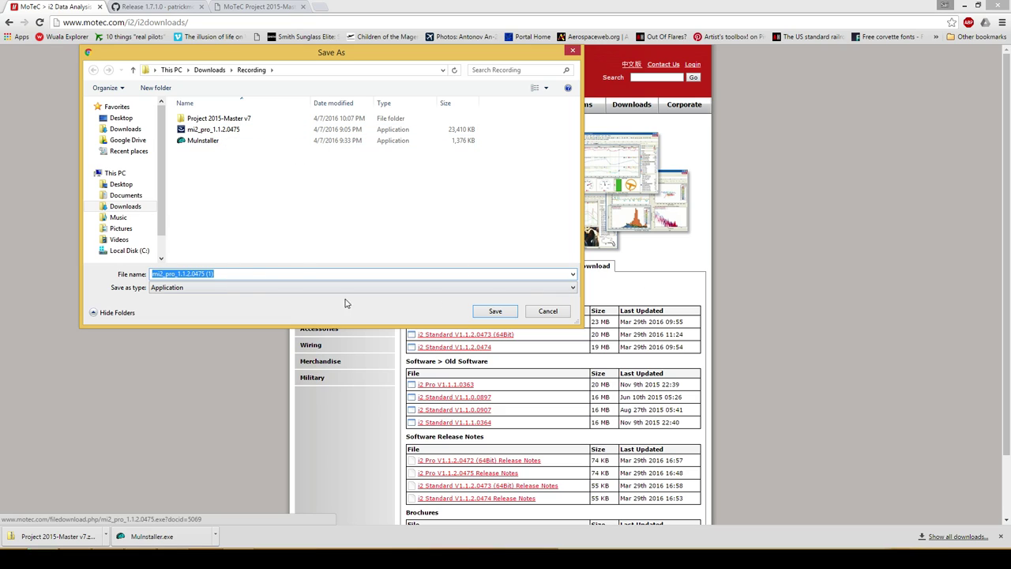
left_click(556, 313)
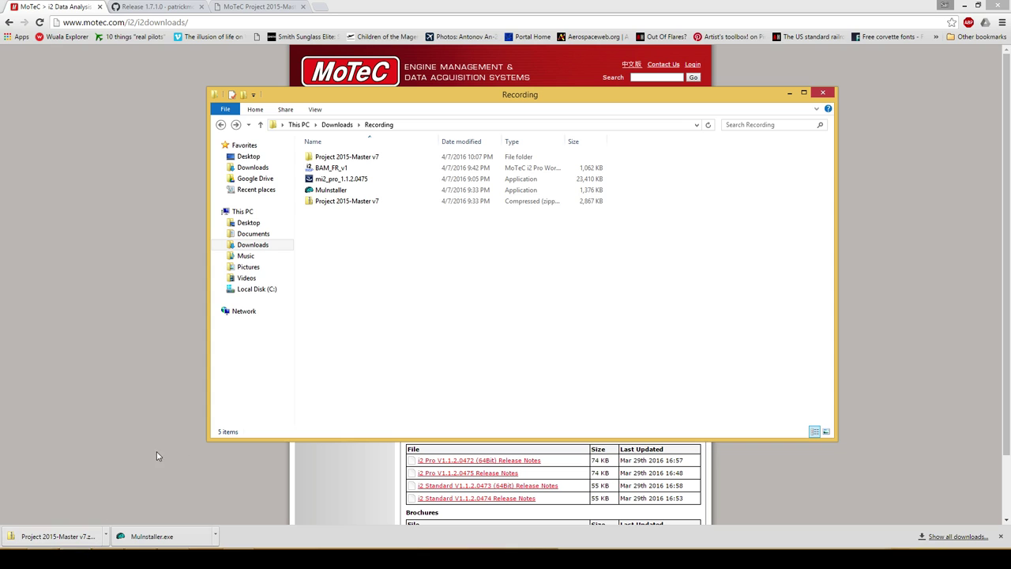
left_click_drag(454, 101, 435, 92)
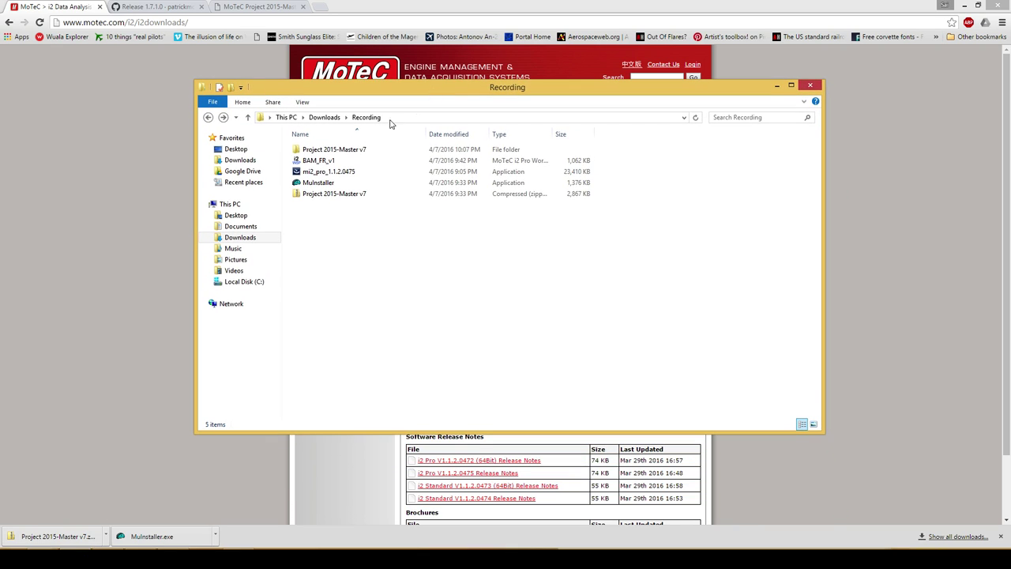
double_click(355, 173)
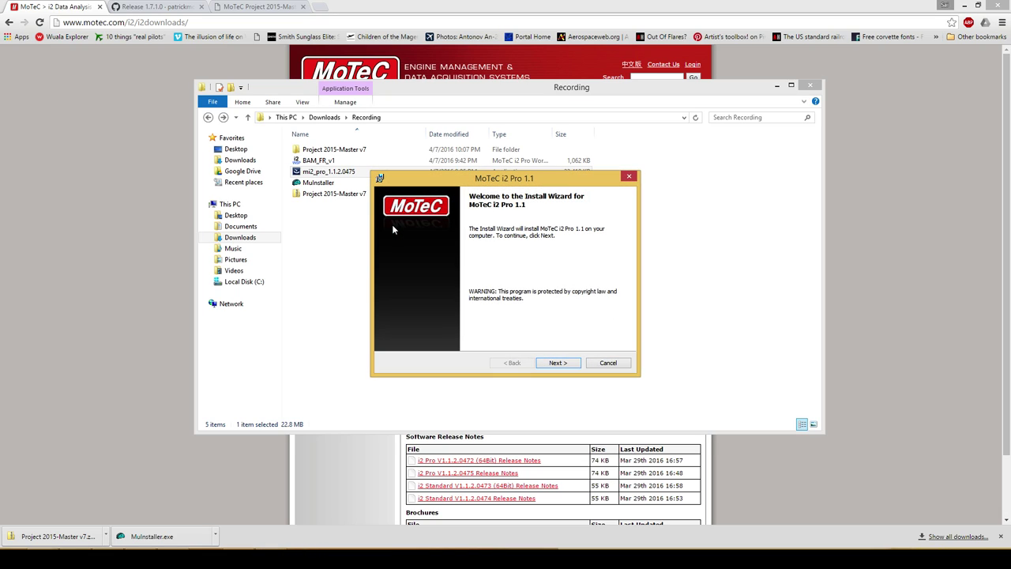
Accept the licence agreement and install MoTeC i2 Pro 1.1 to C:\Program Files (x86)\MoTeC\.
left_click(556, 363)
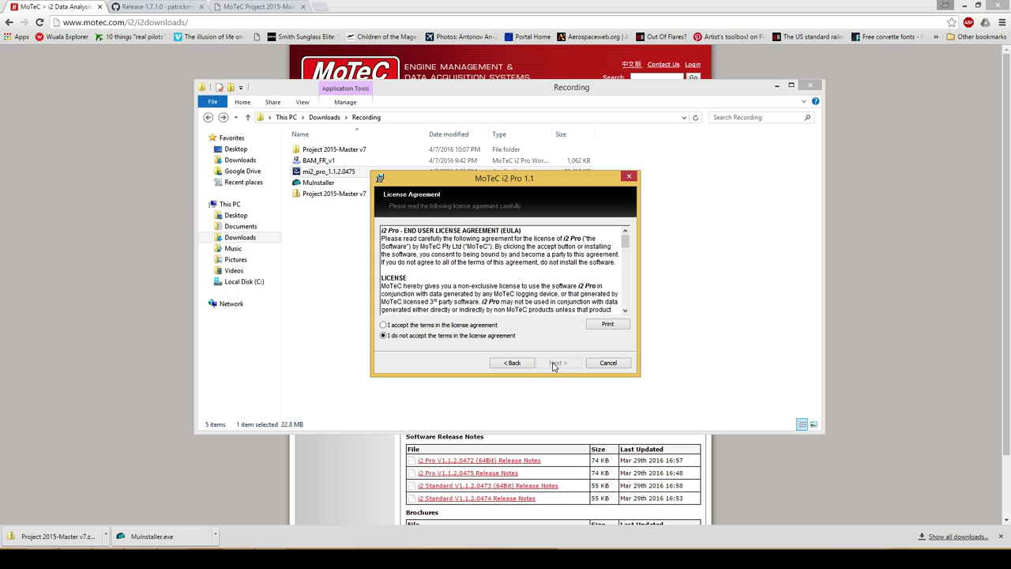
left_click_drag(625, 241, 625, 300)
left_click(472, 326)
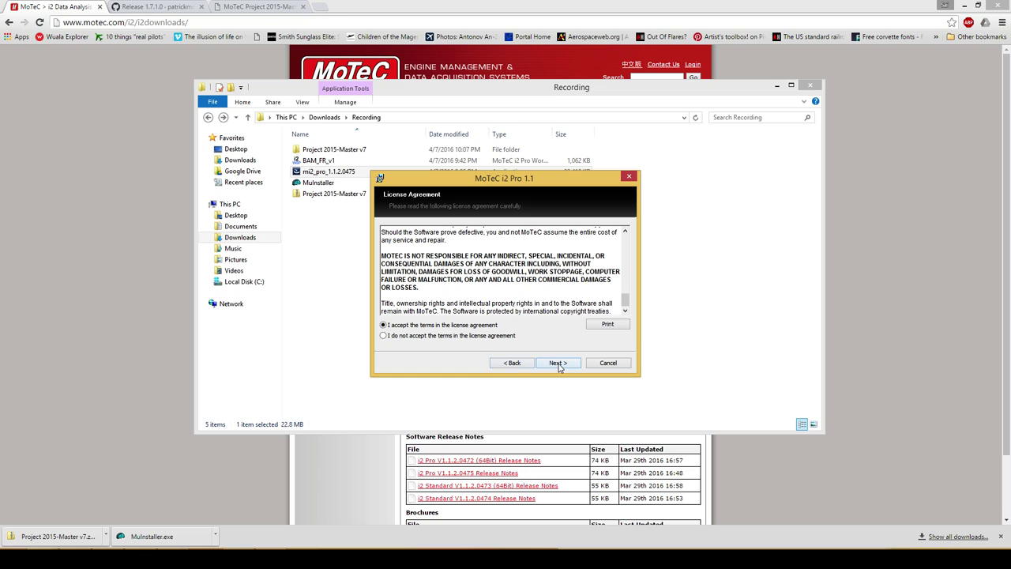
left_click(558, 363)
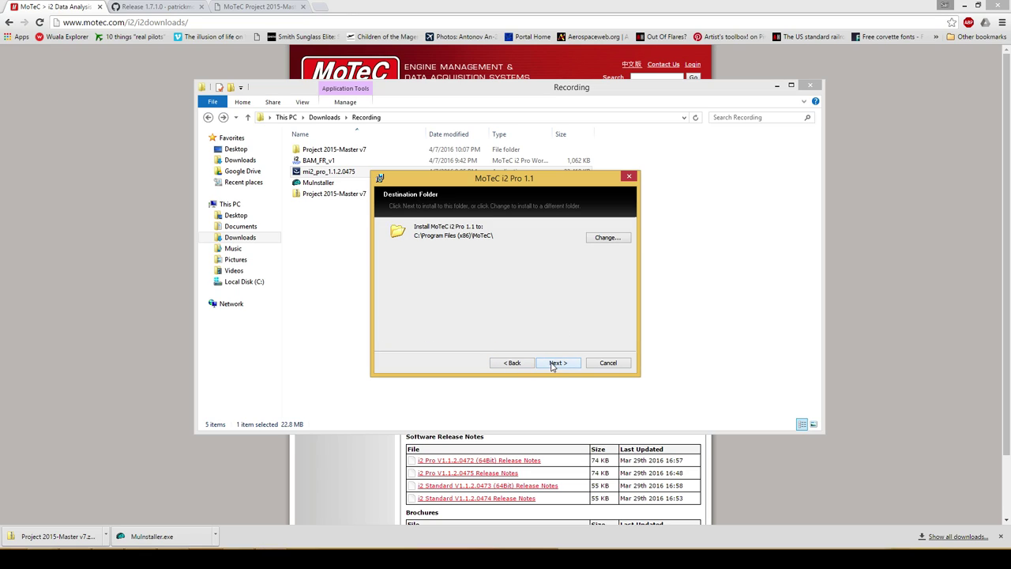
left_click(558, 362)
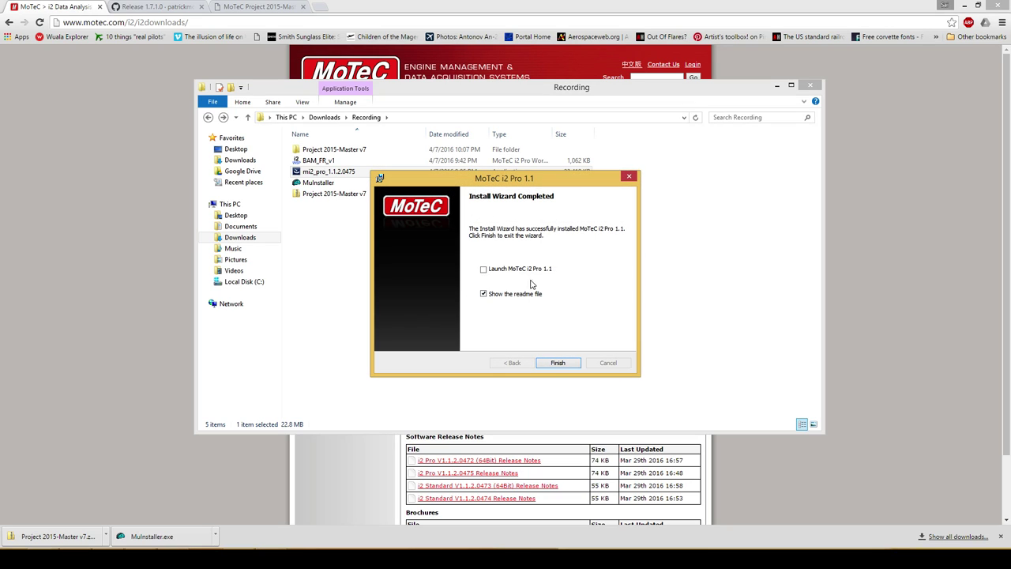
Finish the installation with the readme file turned off and launching MoTeC i2 Pro 1.1 turned on.
left_click(485, 295)
left_click(484, 271)
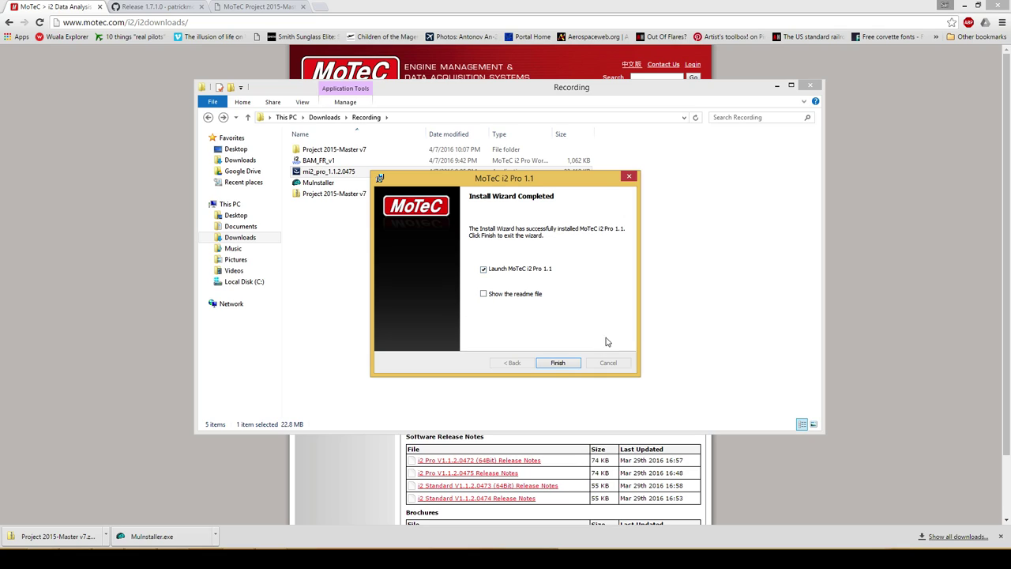
left_click(547, 368)
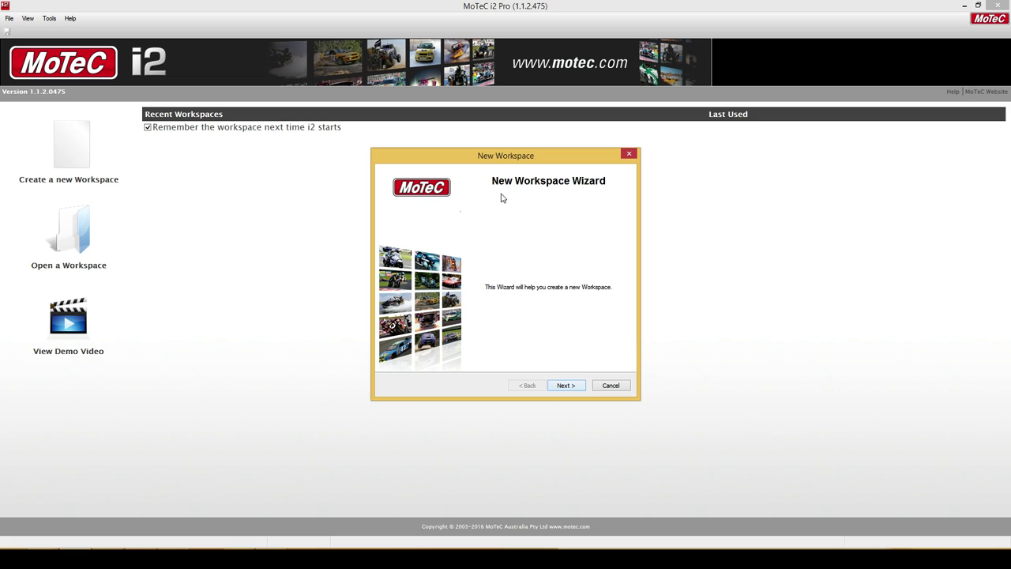
Create a new workspace with the Circuit profile, named Beginner, including the template worksheets and maths.
left_click_drag(492, 156, 498, 124)
left_click(572, 353)
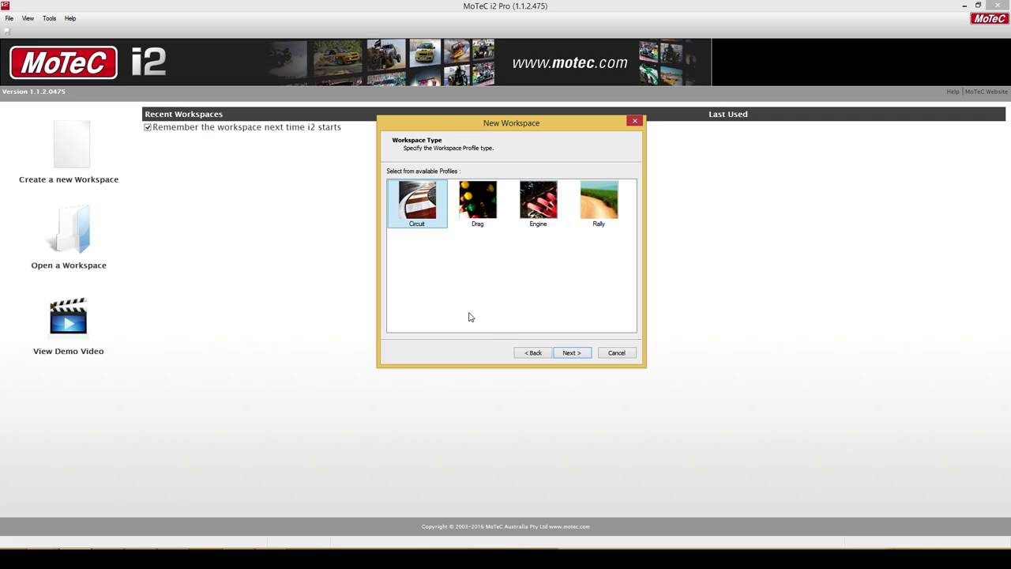
left_click(565, 355)
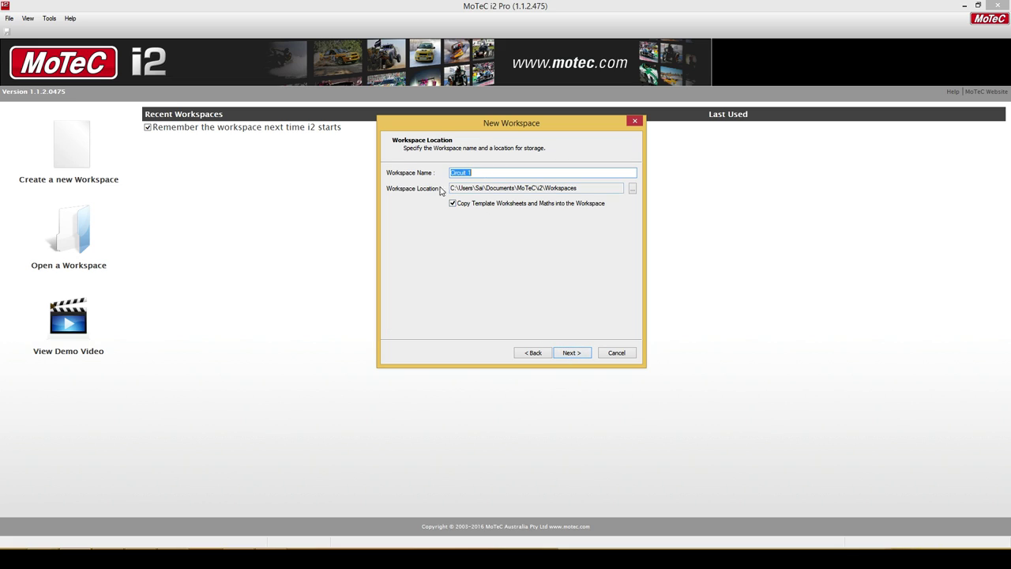
type("Beginner")
left_click(568, 354)
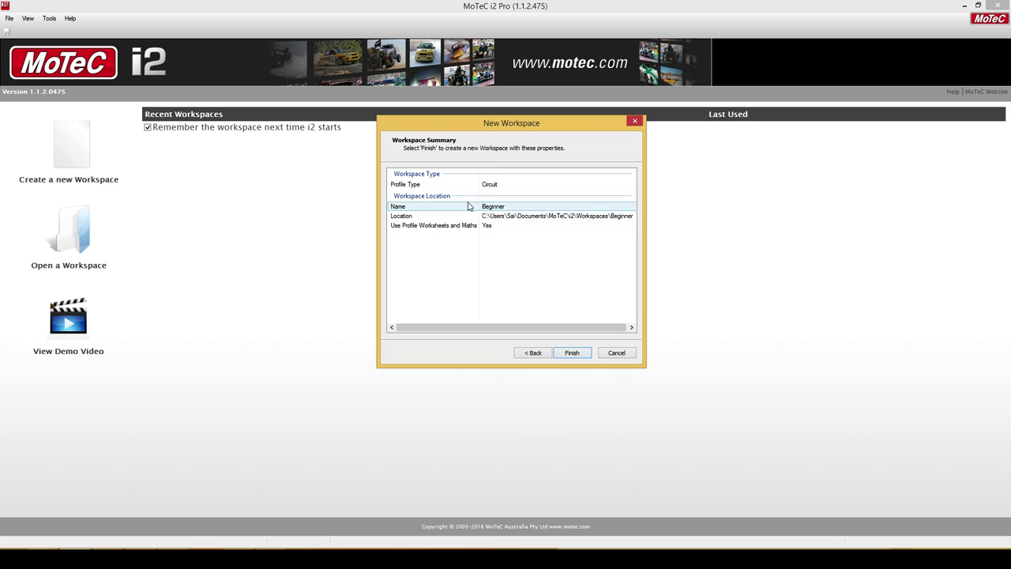
left_click(572, 353)
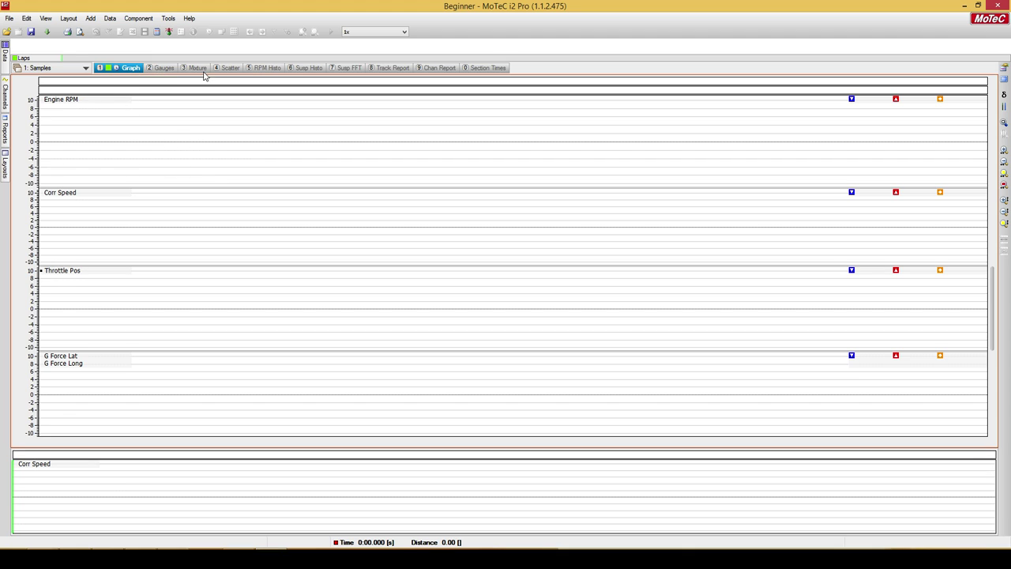
Examine the list of workbooks and the Samples workbook's worksheets, from Mixture and Scatter to RPM Histo and Susp FFT.
left_click(60, 69)
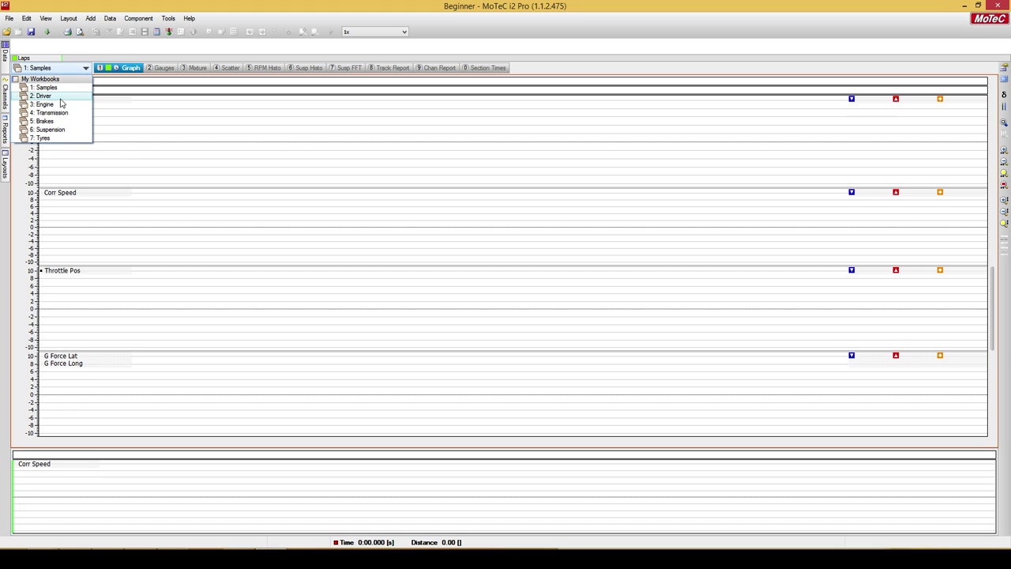
left_click(130, 127)
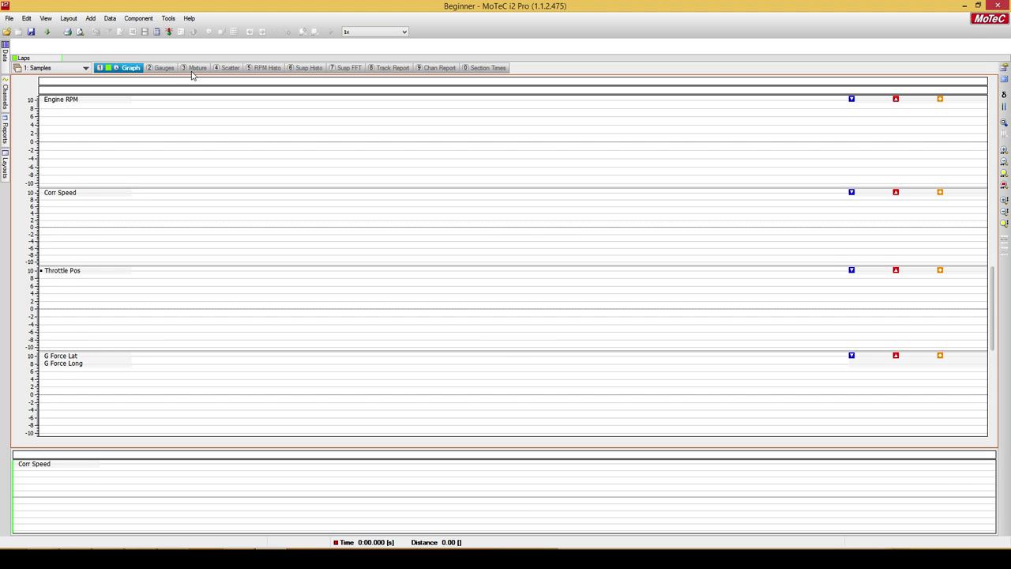
left_click(194, 69)
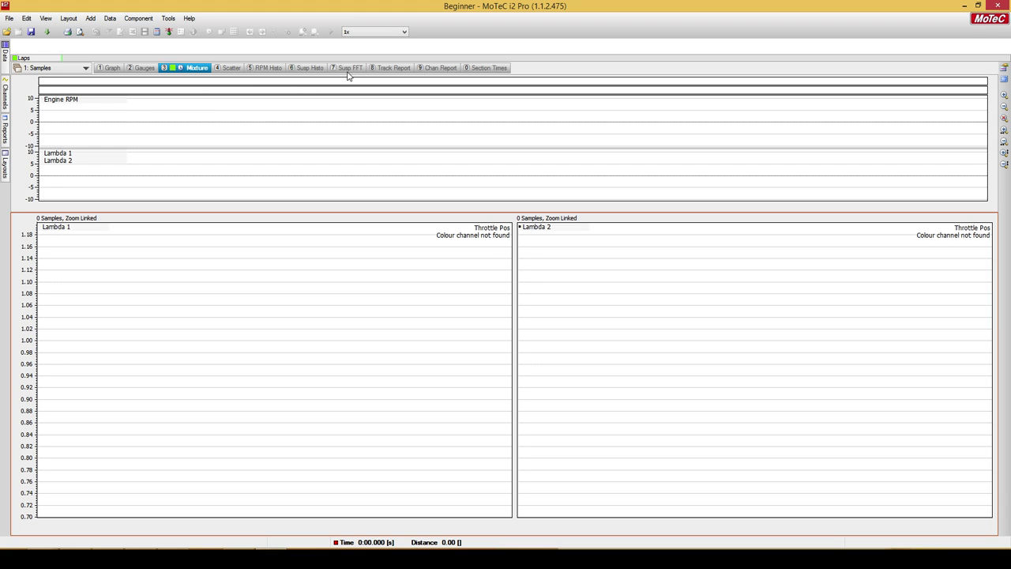
left_click(140, 69)
left_click(208, 69)
left_click(225, 70)
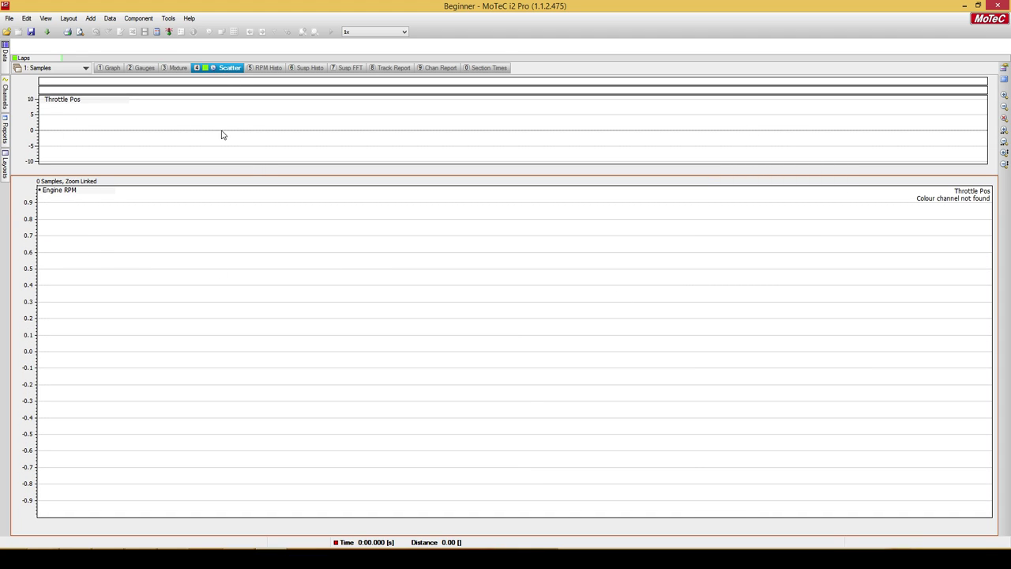
left_click(275, 70)
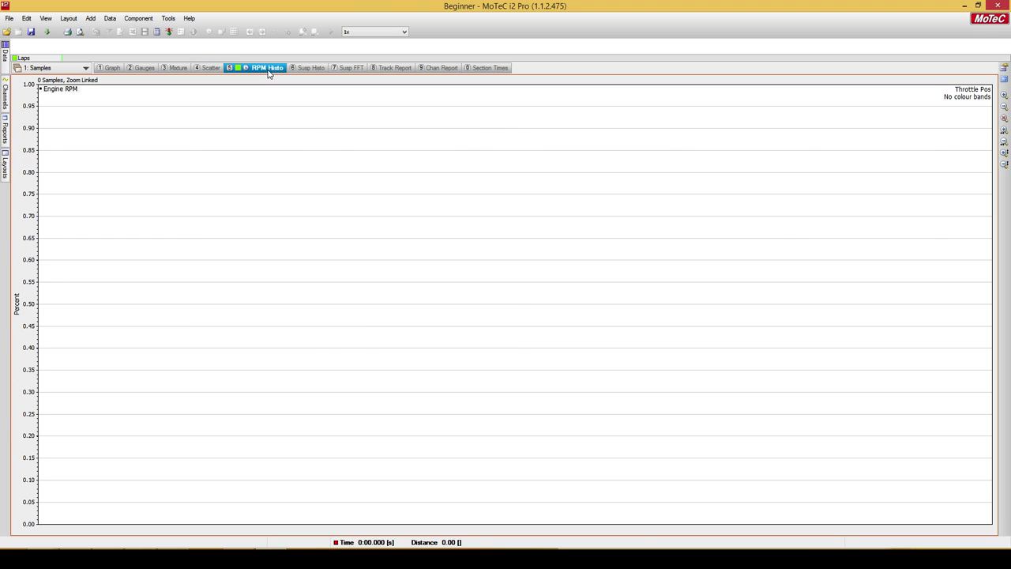
left_click(307, 69)
left_click(340, 69)
left_click(68, 70)
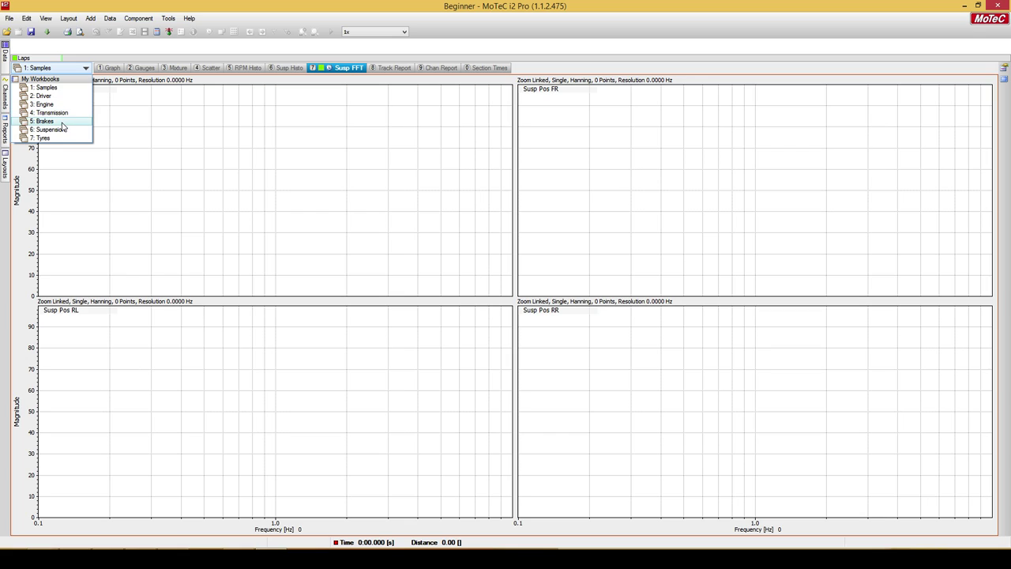
left_click(68, 73)
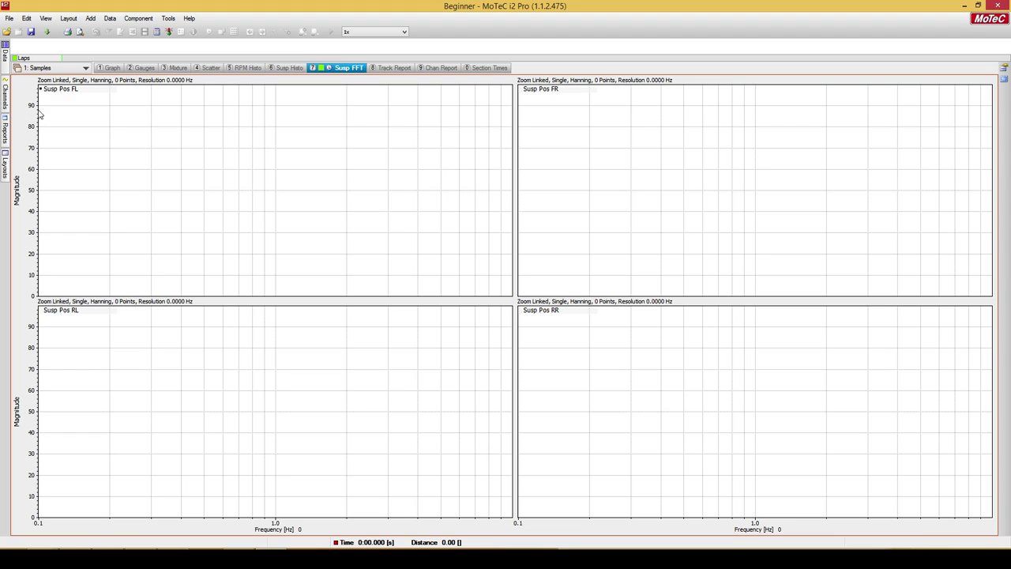
left_click(10, 18)
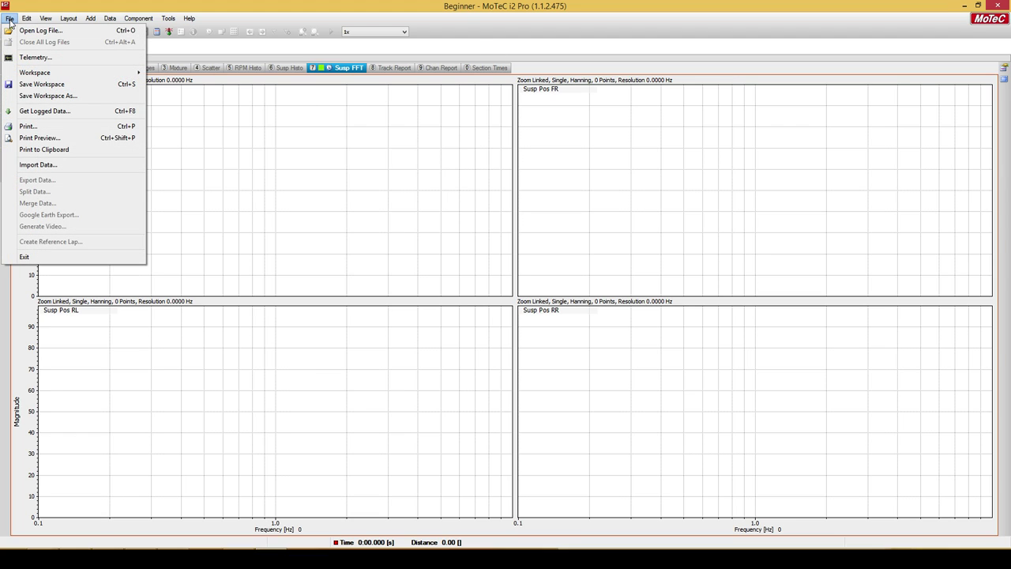
mouse_move(19, 74)
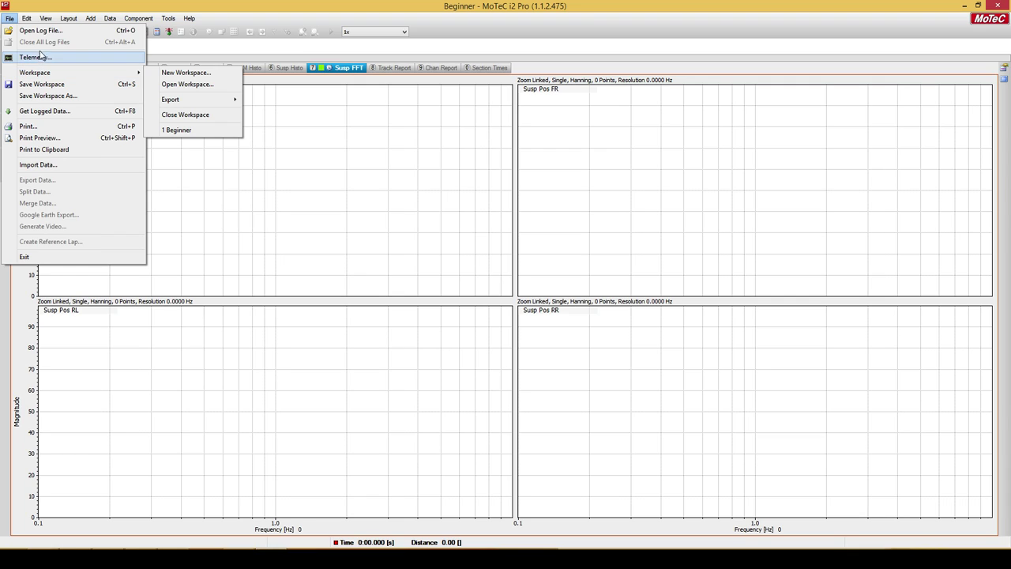
left_click(173, 62)
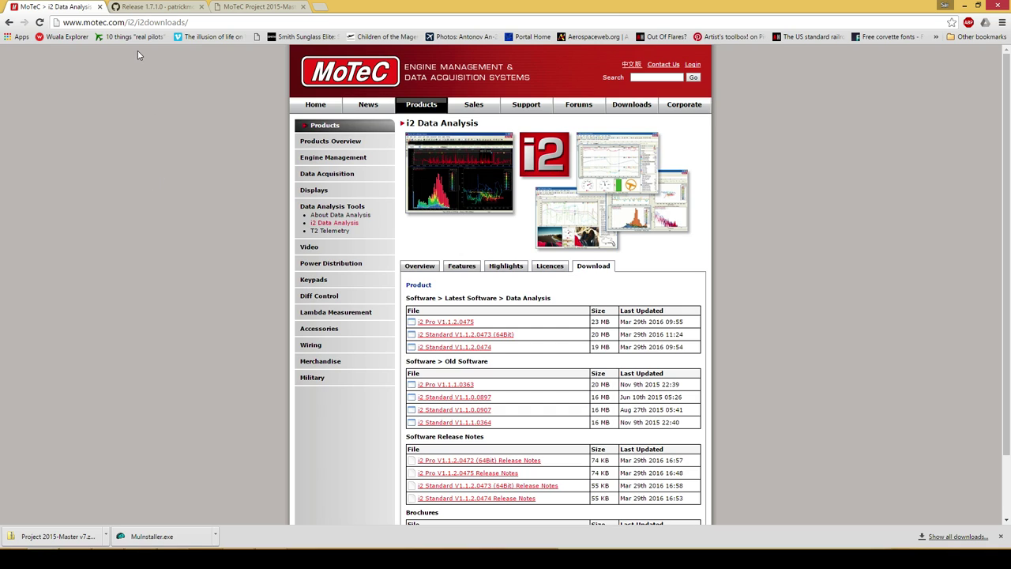
left_click(182, 9)
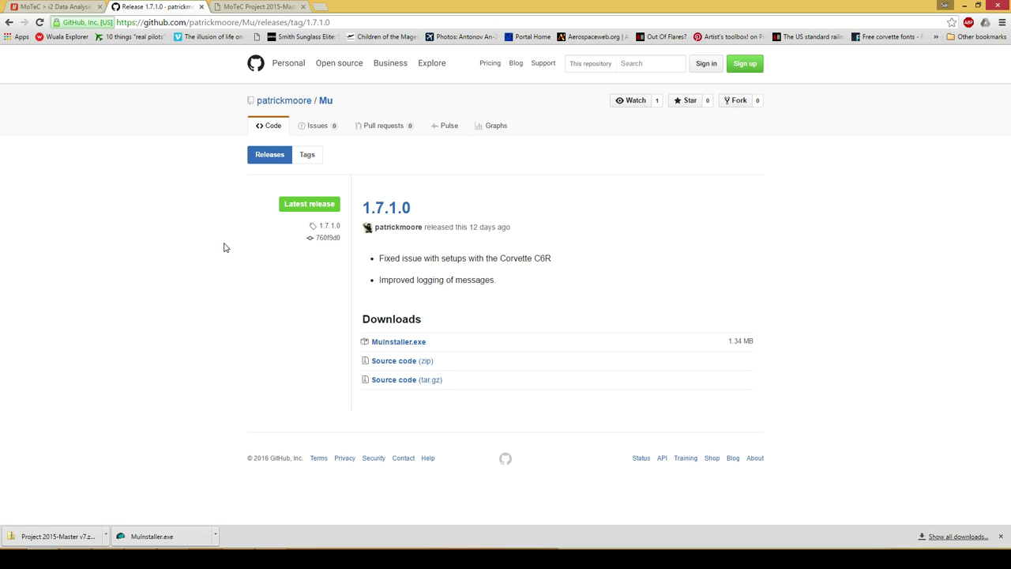
left_click(408, 348)
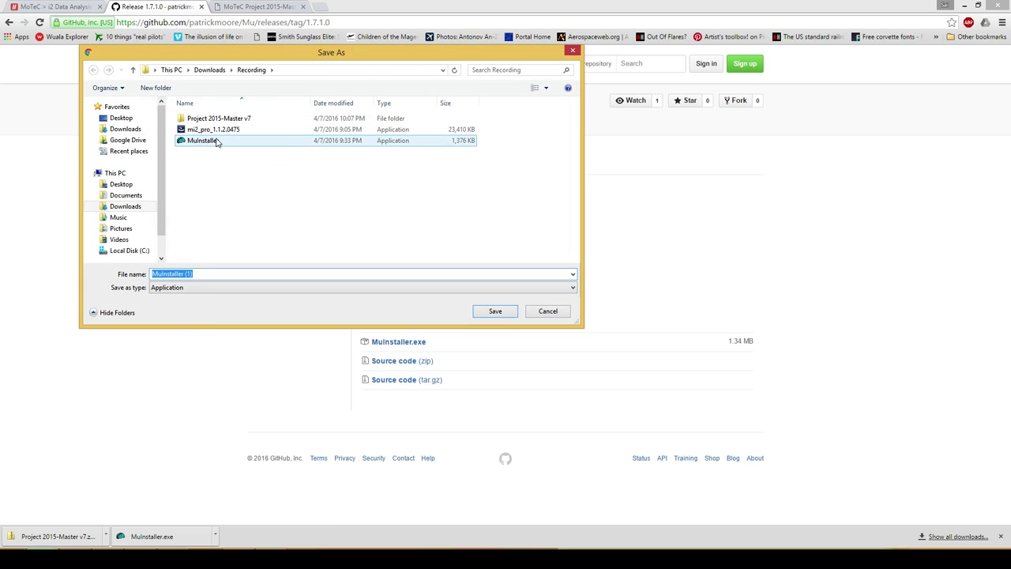
left_click(544, 313)
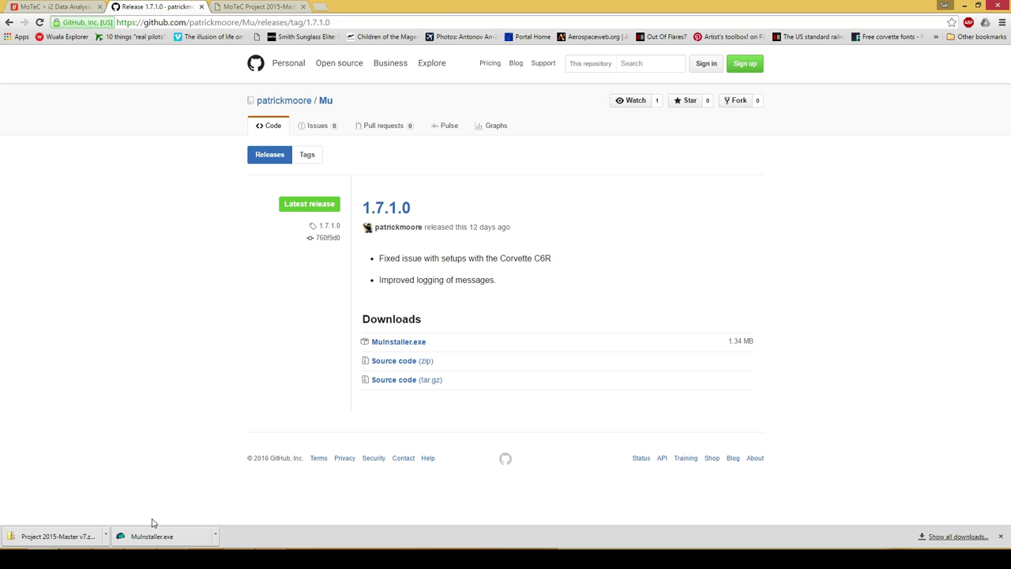
Run MuInstaller from the Recording folder to repair the Mu telemetry exporter for iRacing, and launch Mu.
left_click(135, 536)
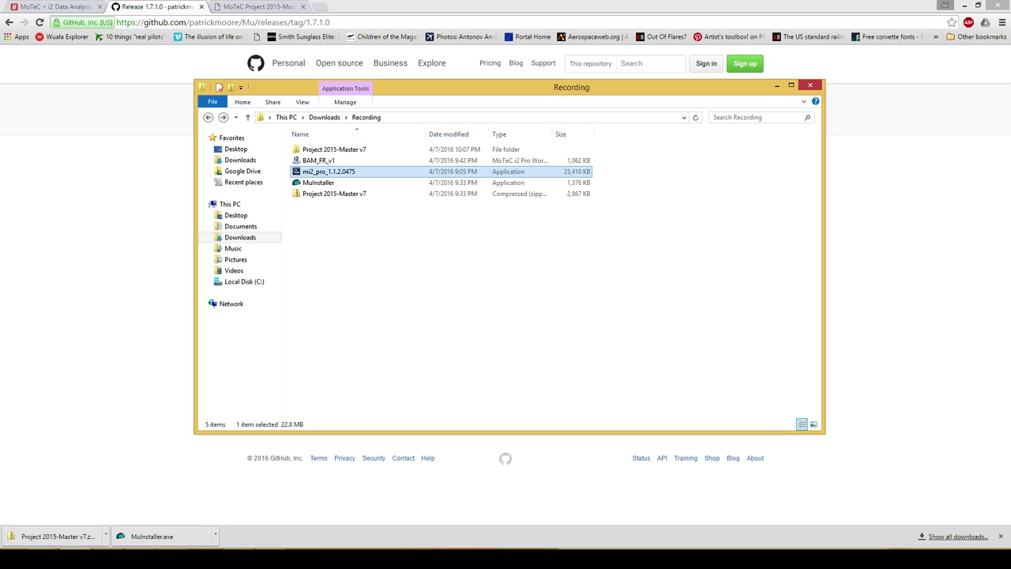
double_click(328, 182)
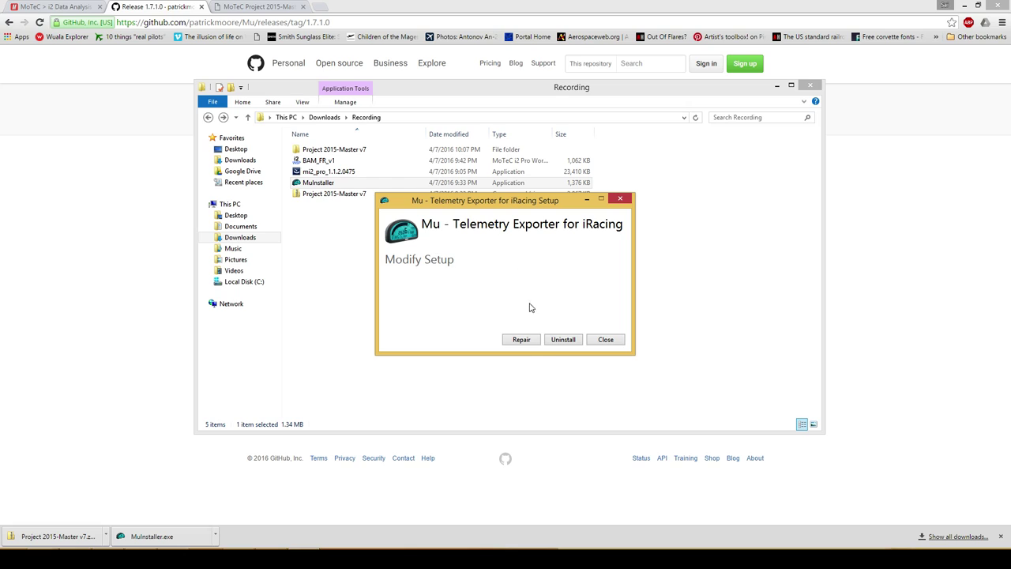
left_click(523, 340)
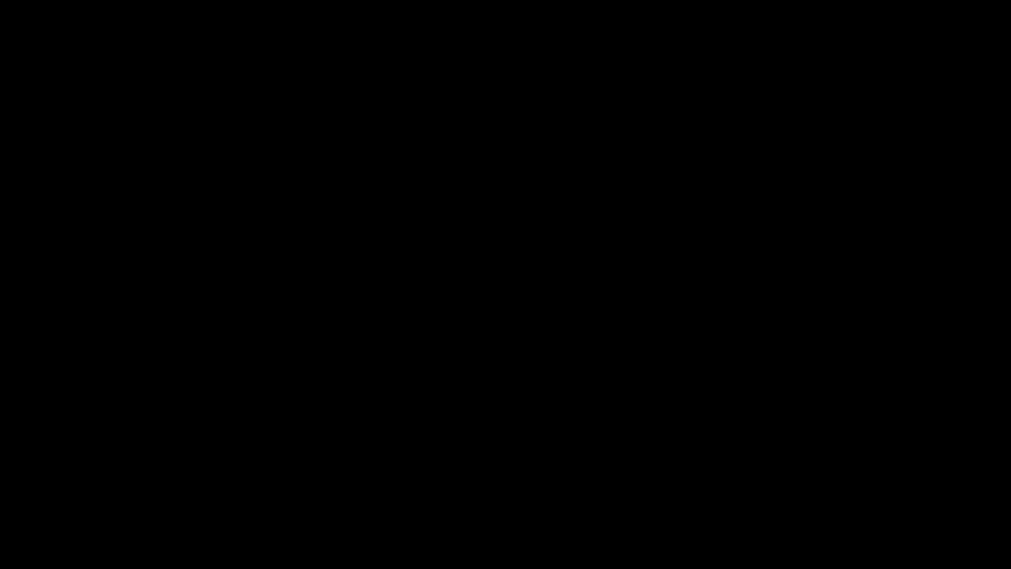
left_click(600, 295)
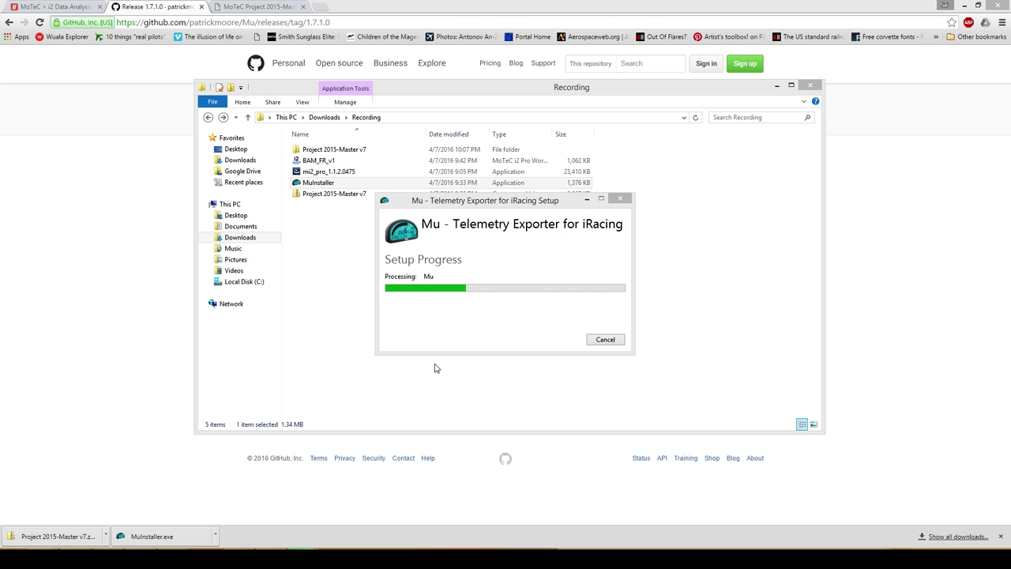
left_click(562, 340)
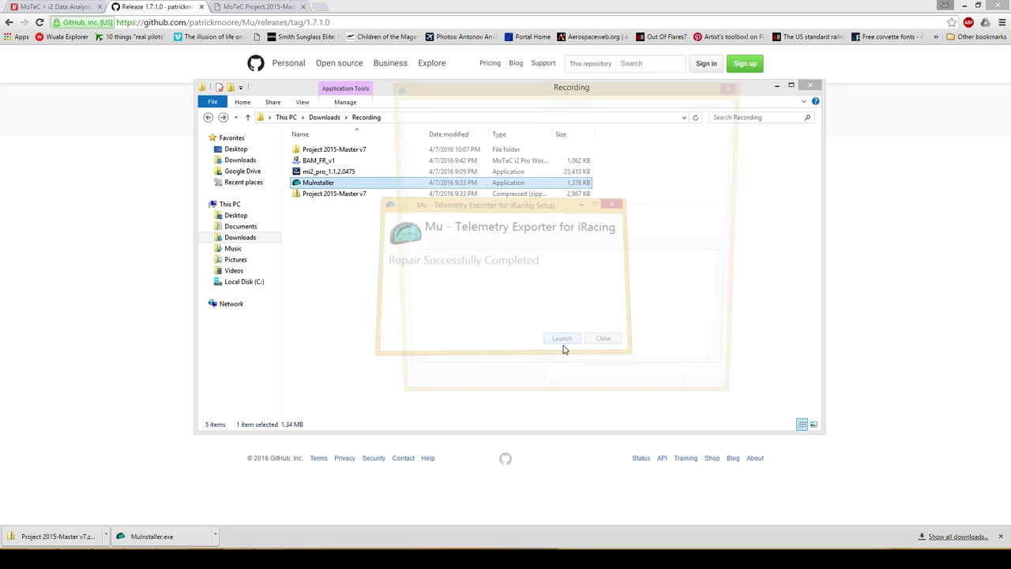
Review the telemetry processing log in the Mu window from its first to its last entries.
left_click_drag(536, 86, 457, 74)
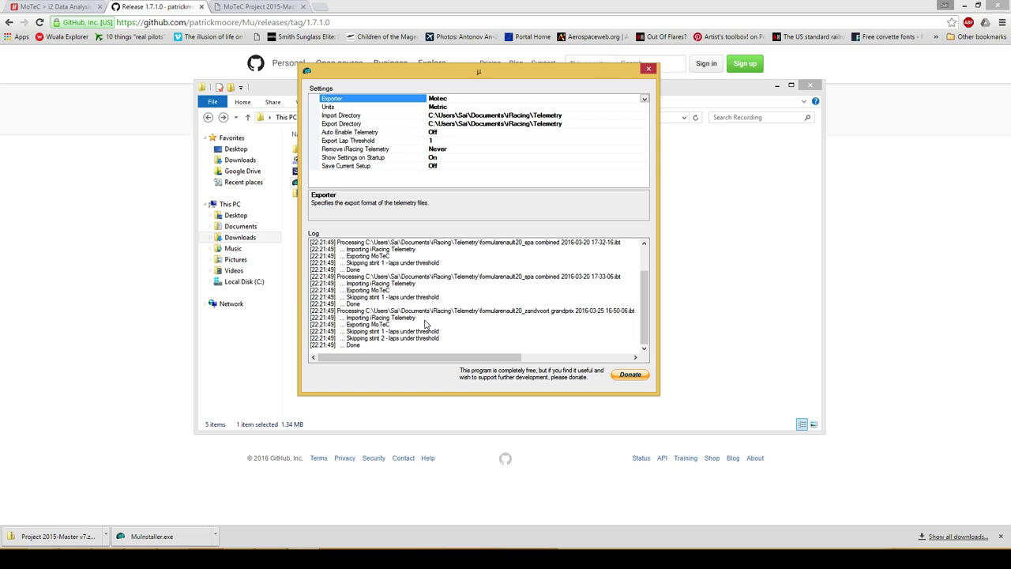
left_click_drag(649, 290, 650, 265)
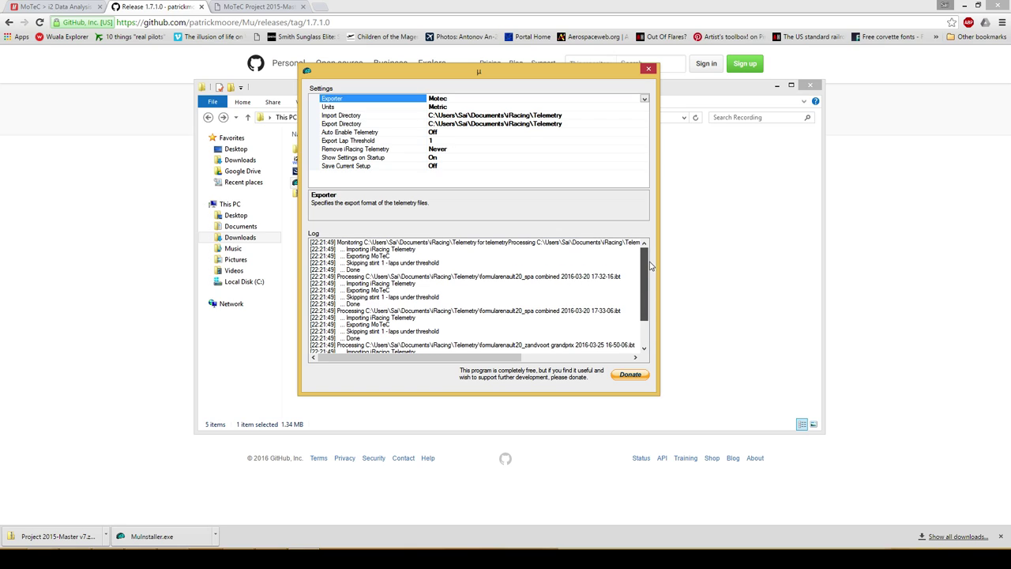
scroll(651, 266, "down", 1)
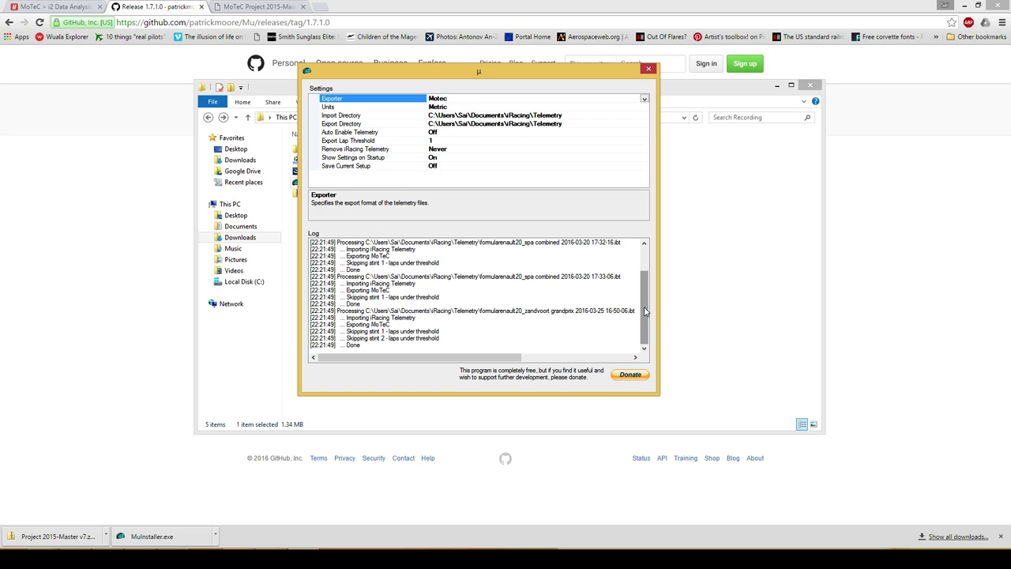
Review the export formats and measurement unit systems offered by the Exporter and Units settings in Mu.
left_click_drag(645, 311, 645, 288)
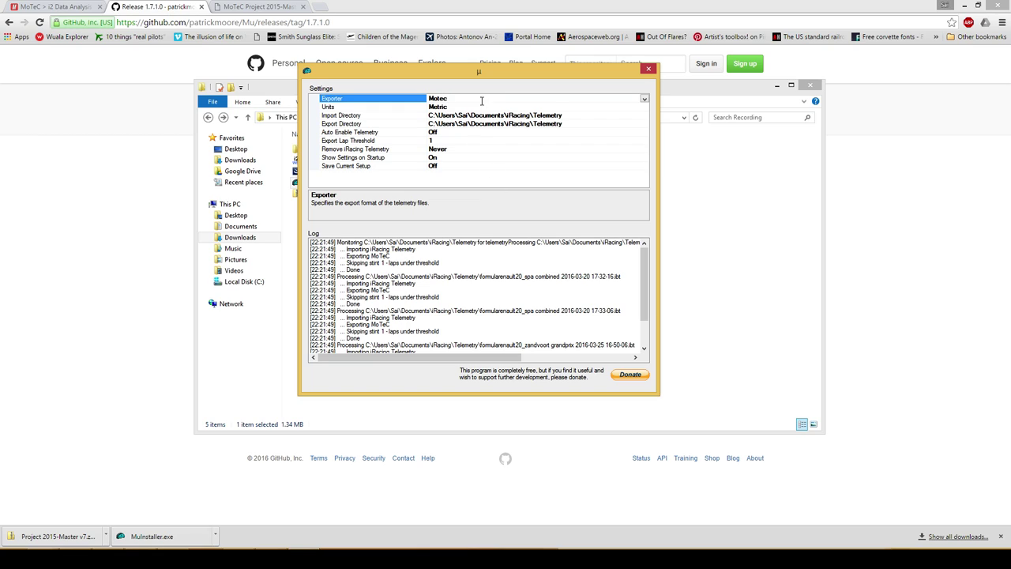
left_click(645, 99)
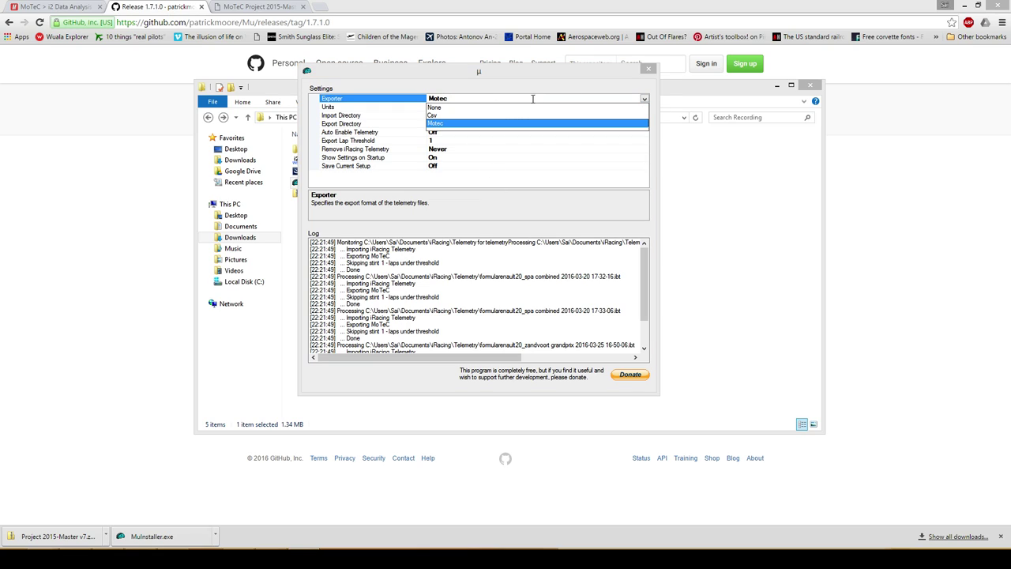
left_click(644, 100)
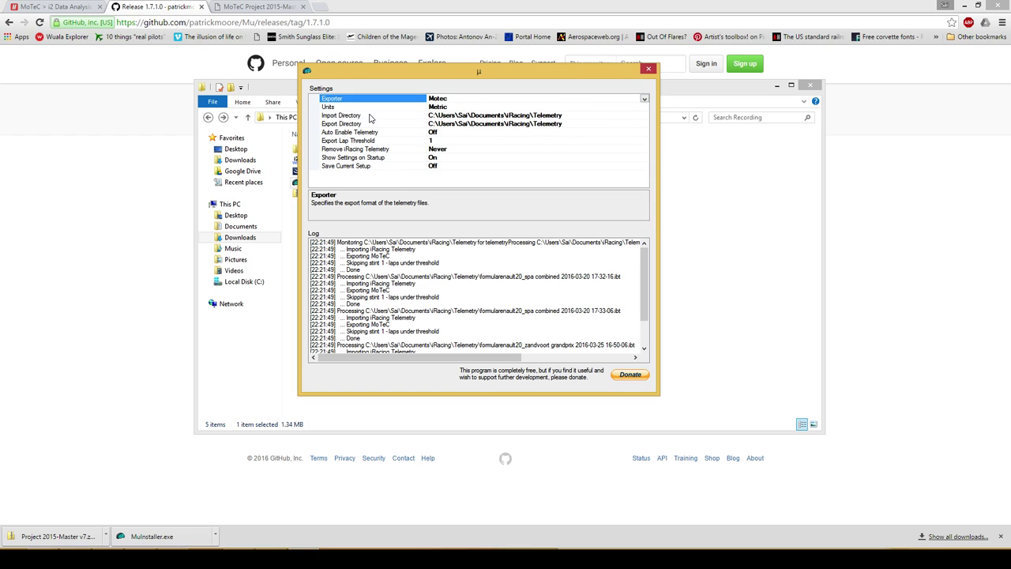
left_click(450, 107)
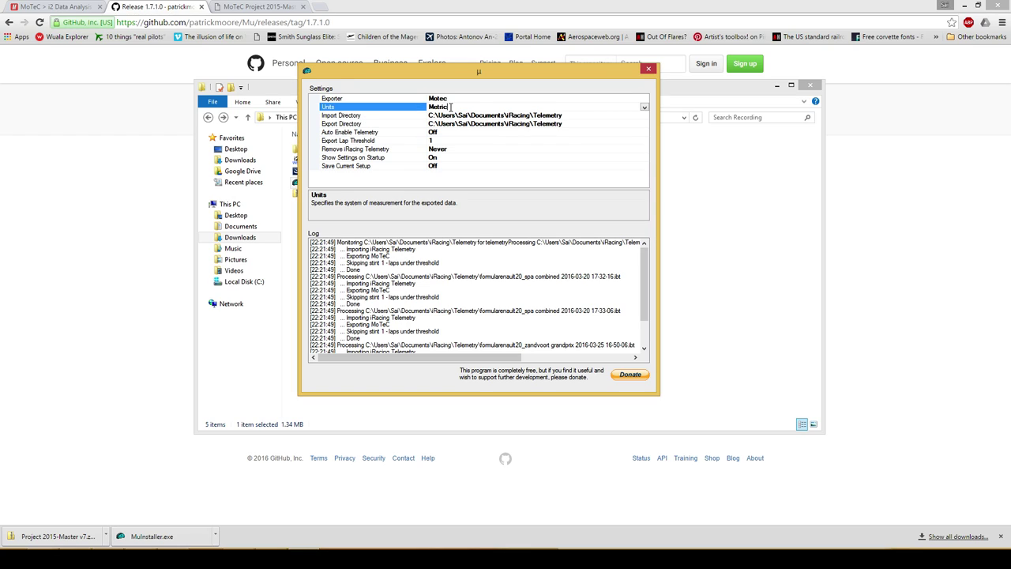
left_click(645, 107)
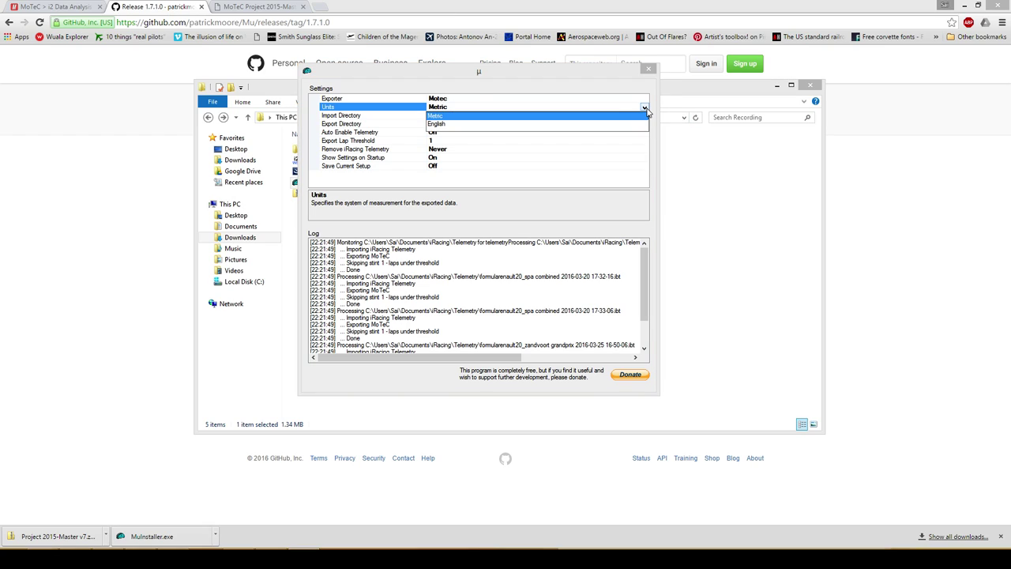
left_click(644, 107)
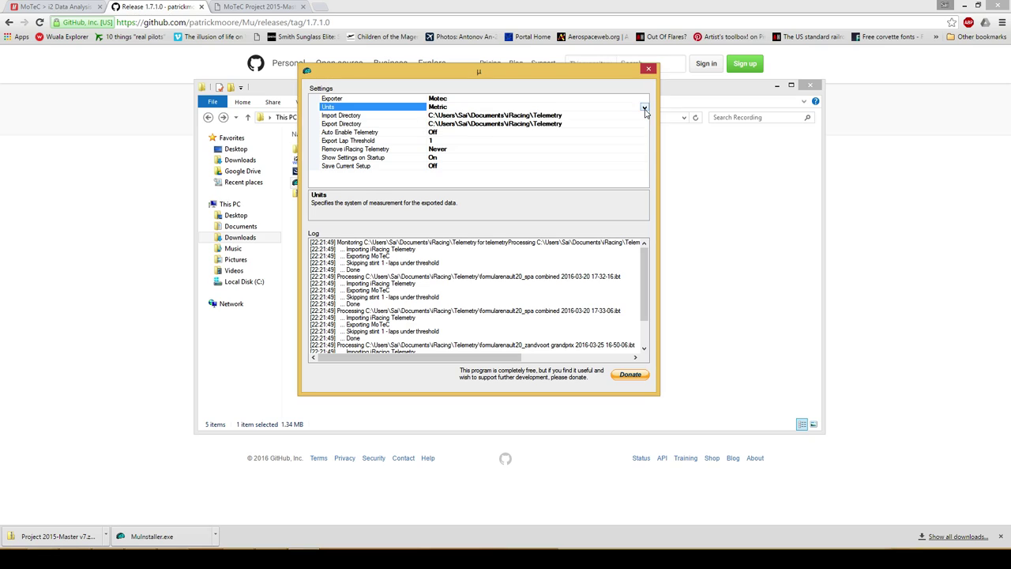
Examine the Import Directory and Export Directory settings, checking the import folder browser without choosing another folder.
left_click(353, 117)
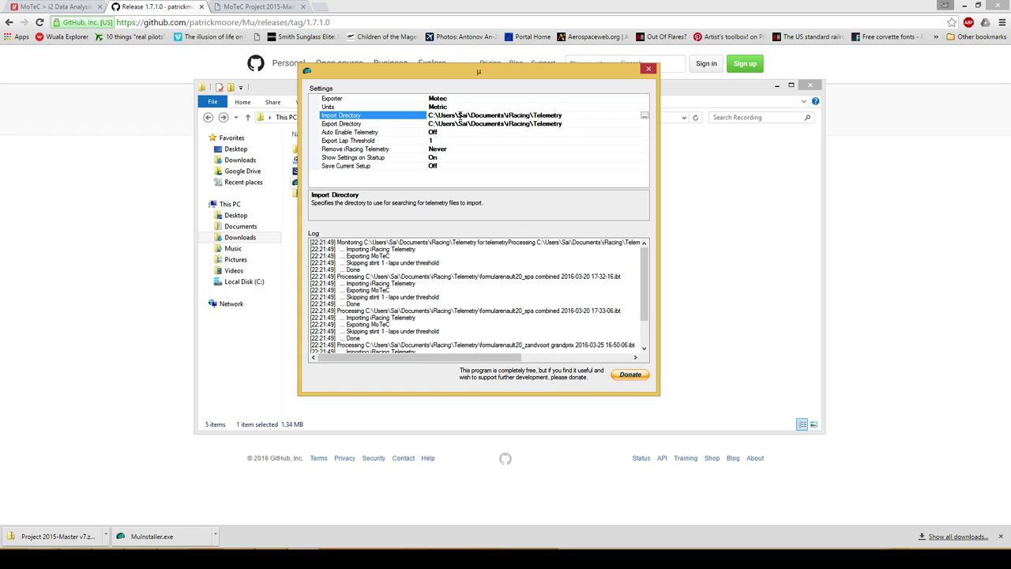
double_click(462, 116)
left_click(595, 116)
left_click(645, 117)
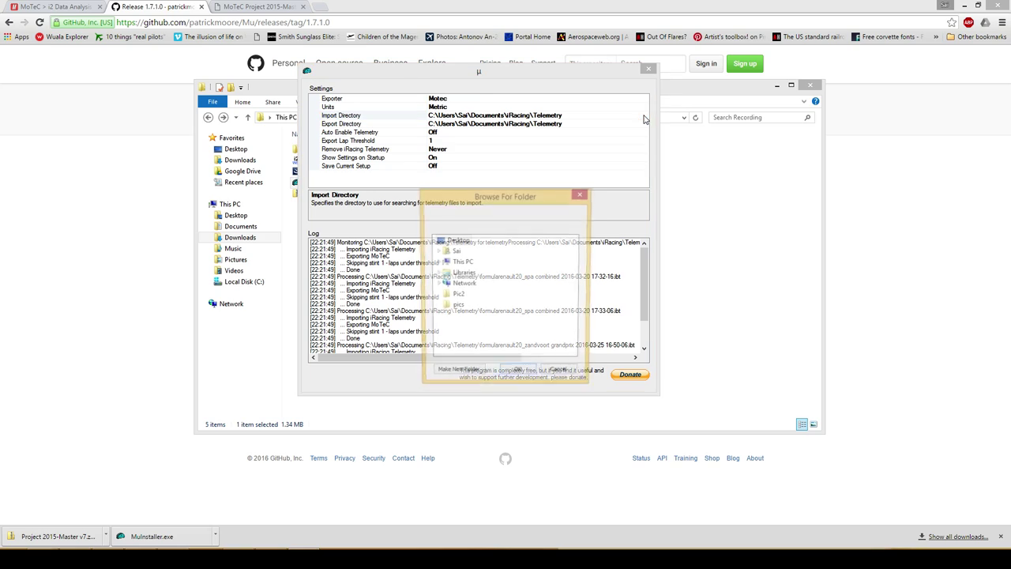
left_click(559, 375)
left_click(400, 125)
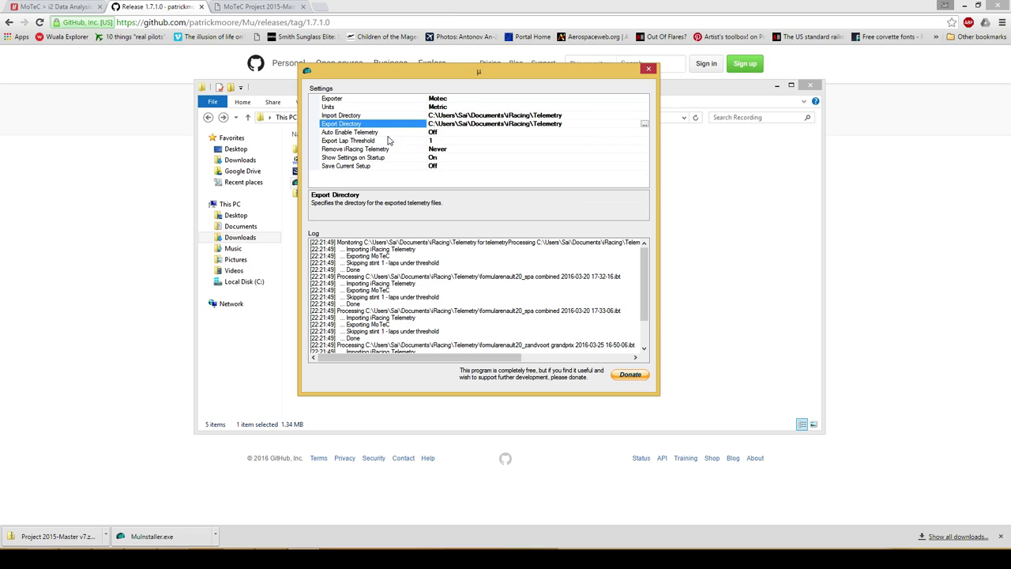
Review what the Auto Enable Telemetry and Export Lap Threshold settings do.
left_click(355, 133)
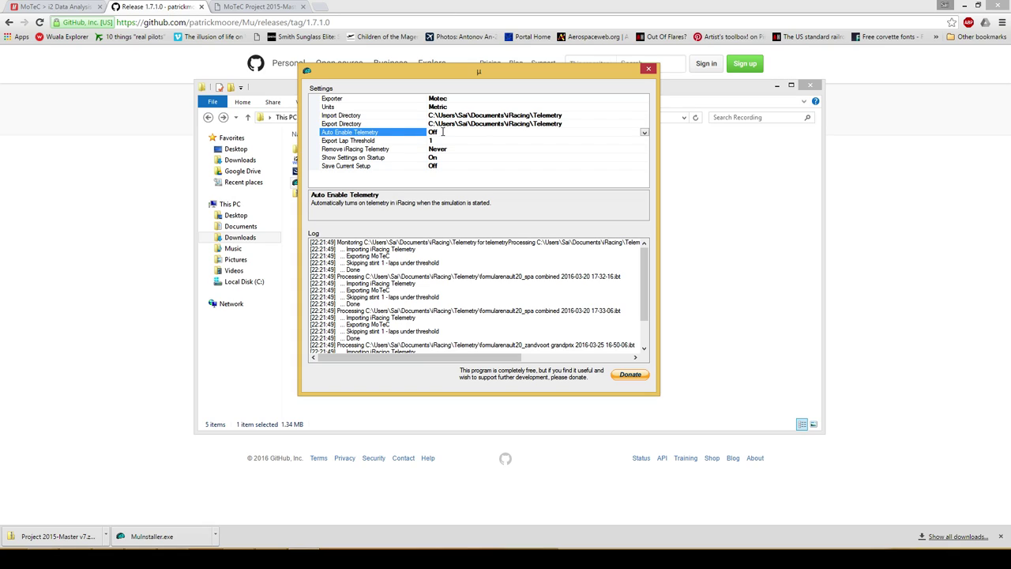
left_click(434, 133)
left_click(523, 132)
left_click(336, 143)
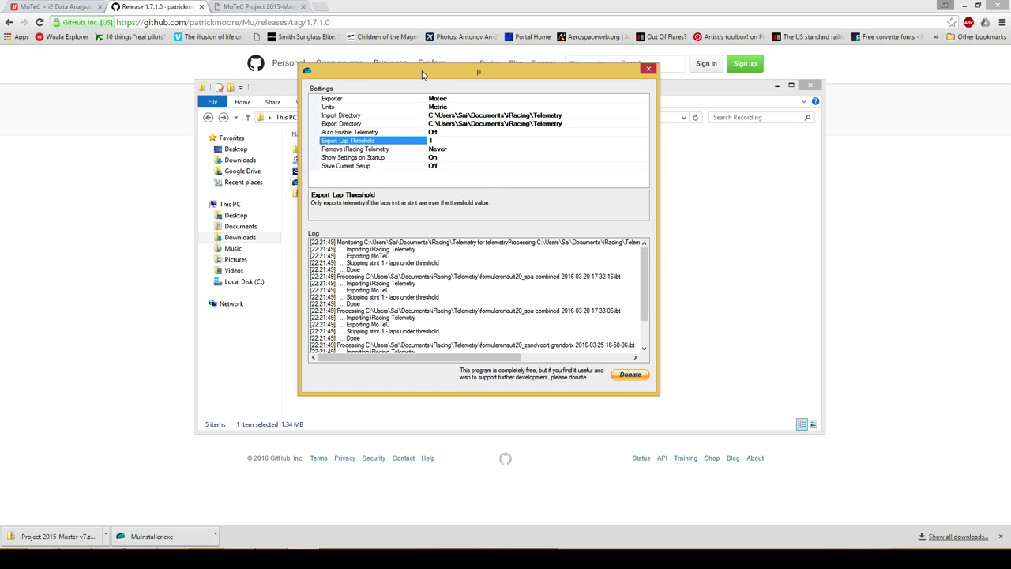
left_click_drag(422, 75, 428, 66)
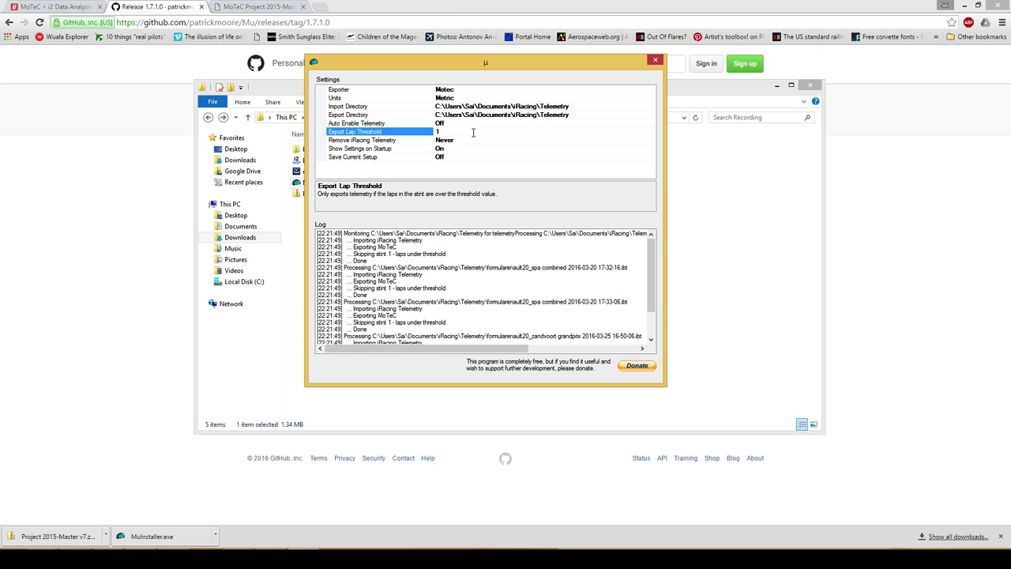
type("5")
left_click(483, 148)
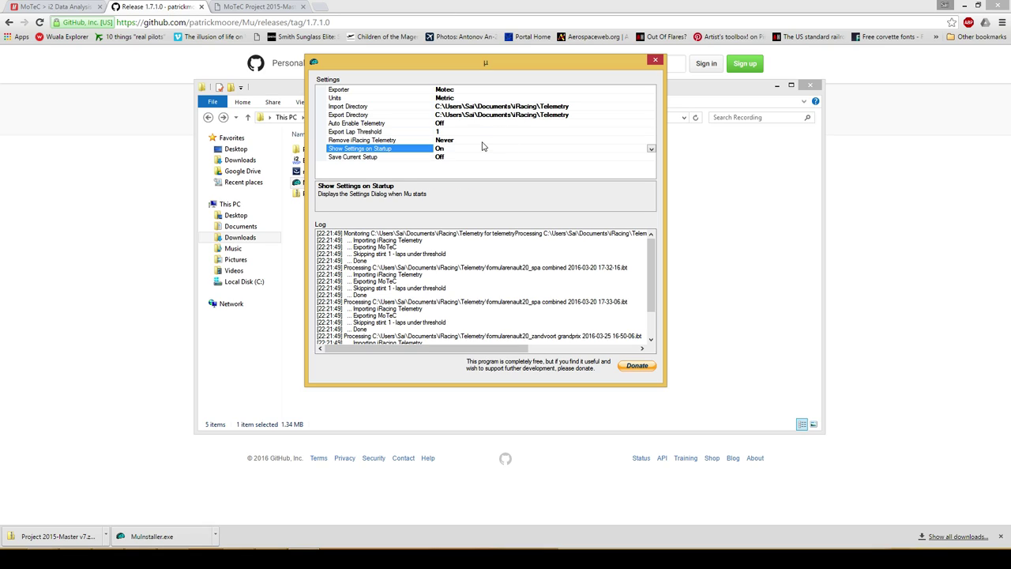
Review the Remove iRacing Telemetry, Show Settings on Startup and Save Current Setup options, and check the last log entries.
left_click(483, 140)
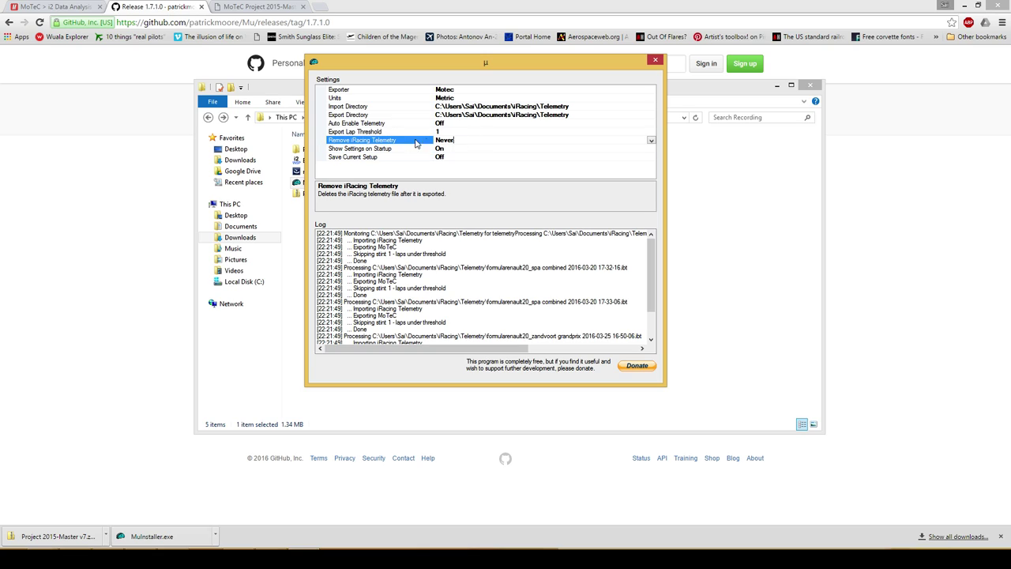
left_click_drag(457, 140, 436, 143)
left_click(463, 141)
left_click(458, 150)
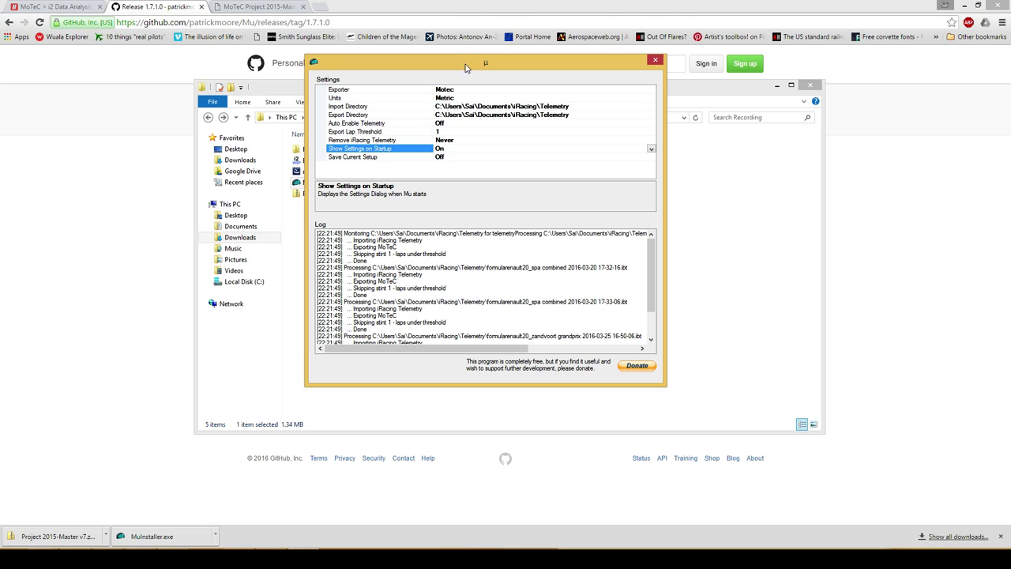
left_click_drag(466, 67, 490, 75)
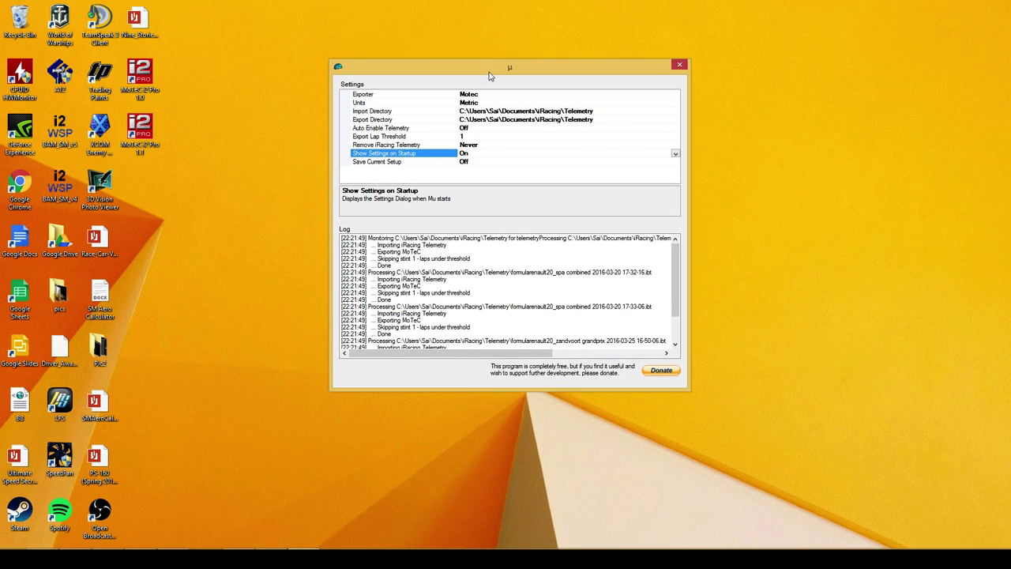
left_click(427, 164)
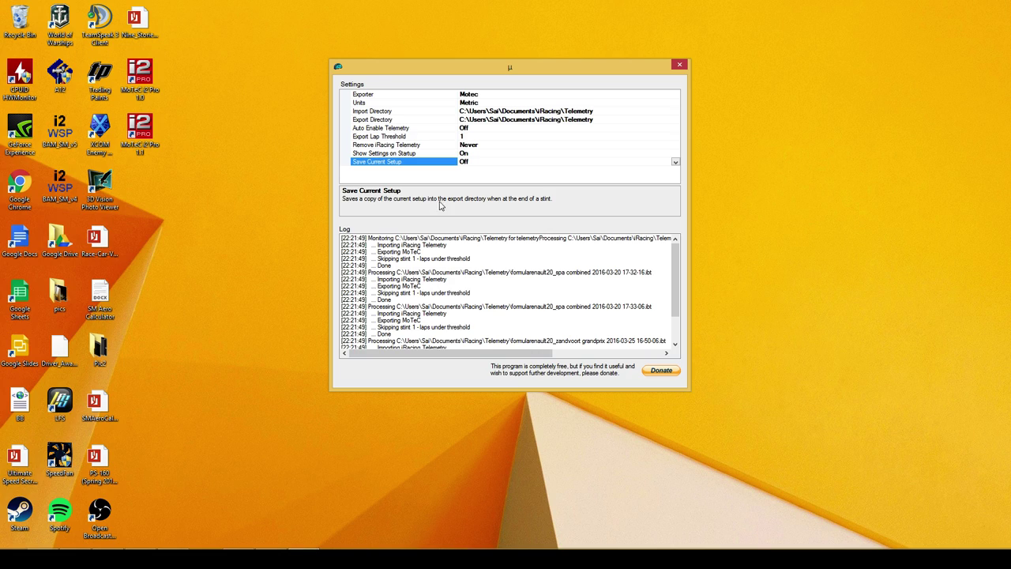
left_click(372, 120)
left_click(400, 162)
left_click_drag(678, 278, 678, 303)
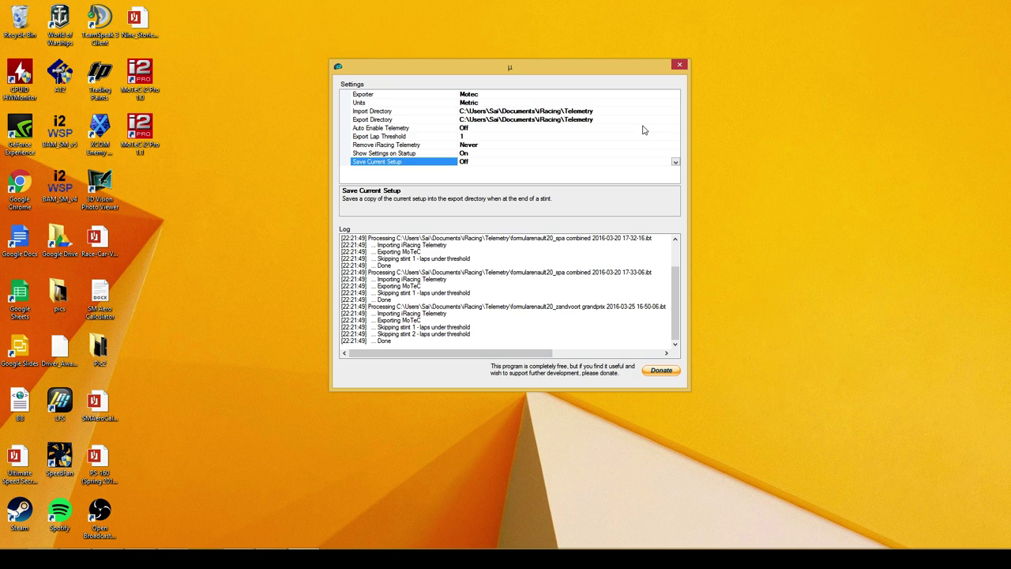
Close the Mu window, switch to MoTeC i2 Pro and open the Calder sample log file from the Circuit samples folder.
left_click(680, 65)
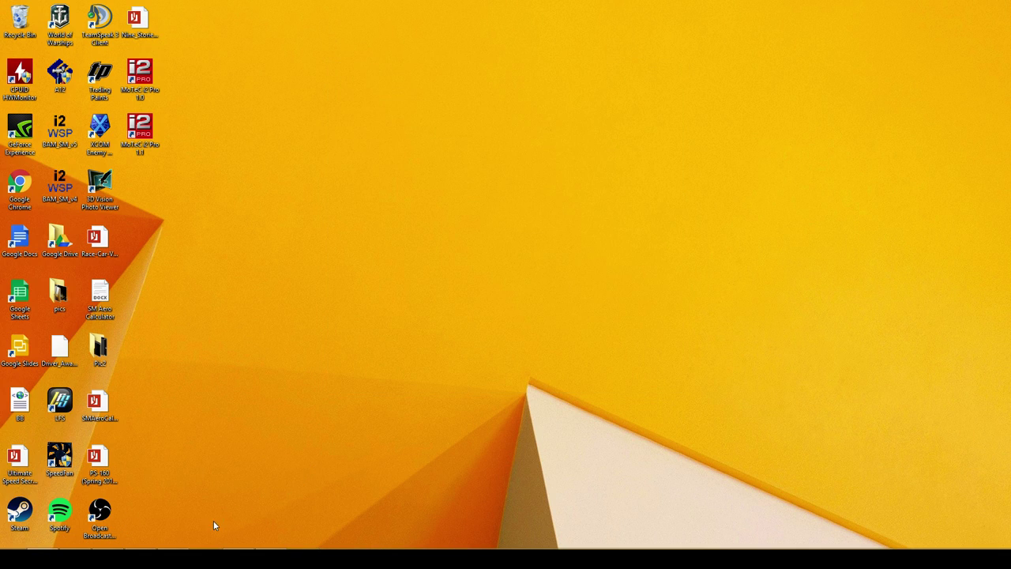
left_click(272, 558)
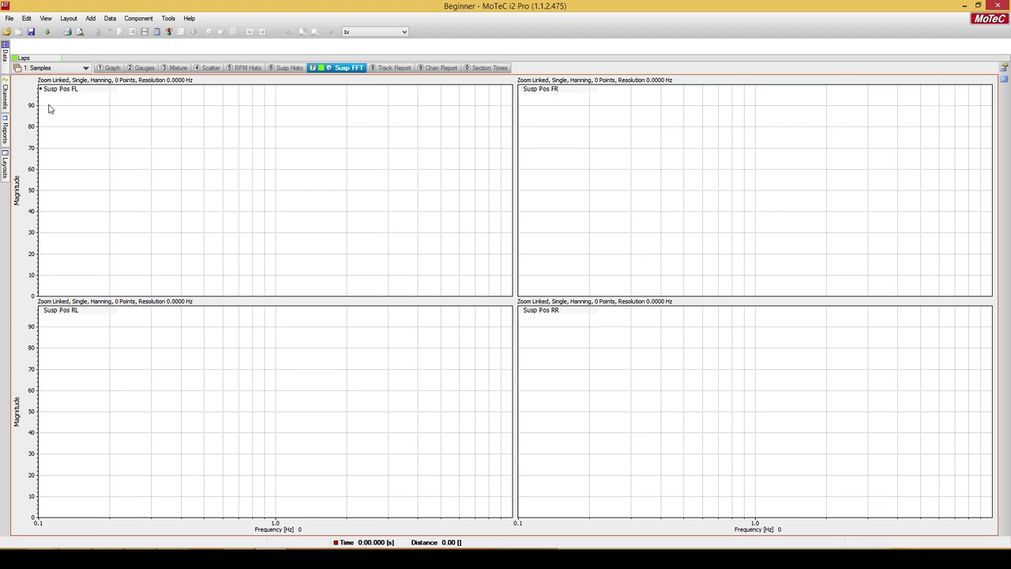
left_click(7, 33)
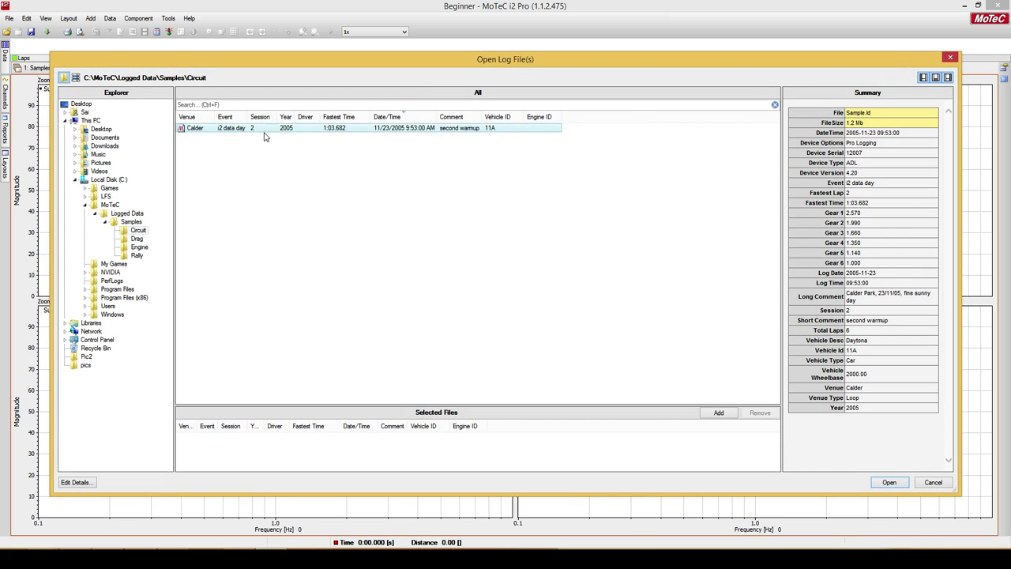
double_click(357, 129)
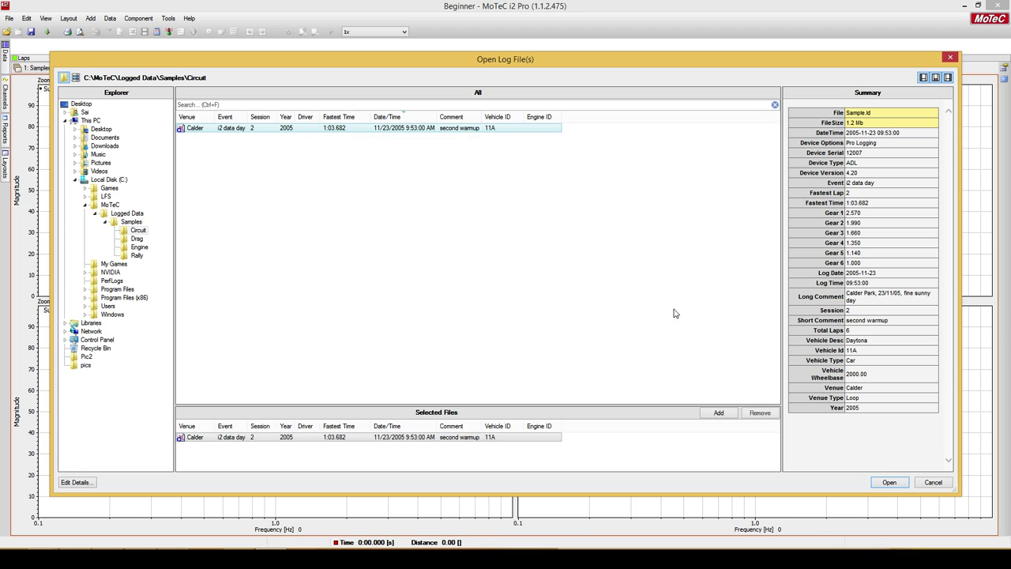
left_click(889, 482)
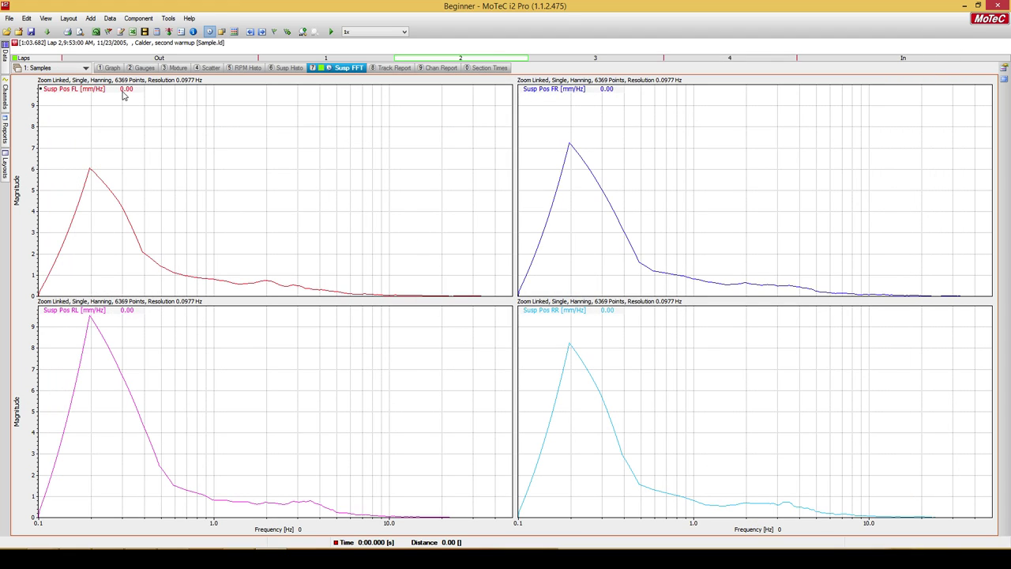
Show the Samples workbook's Graph worksheet and move the data cursor to about 0:15.7 in Turn 1 of lap 2.
left_click(85, 68)
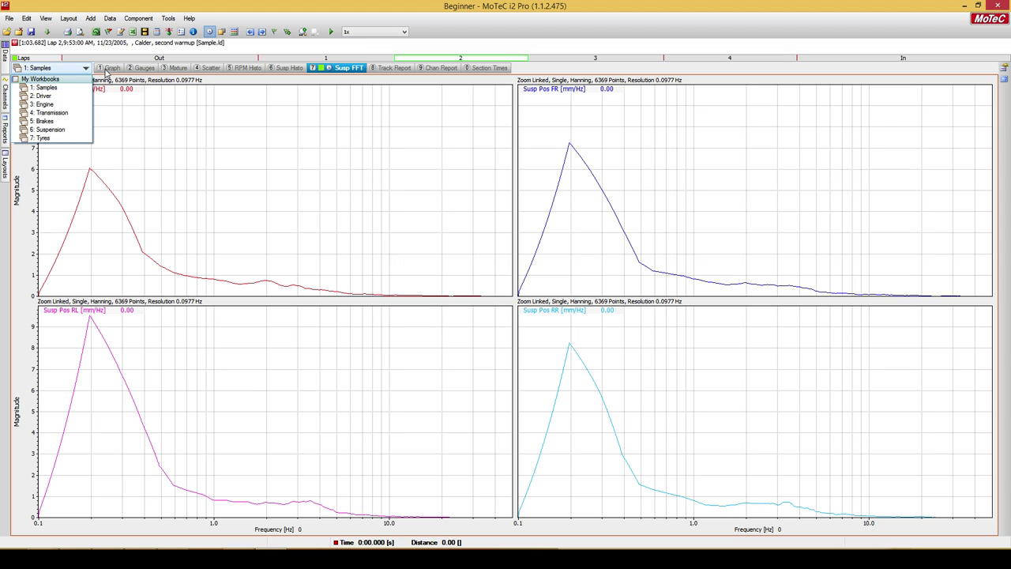
left_click(109, 68)
left_click_drag(228, 234, 272, 237)
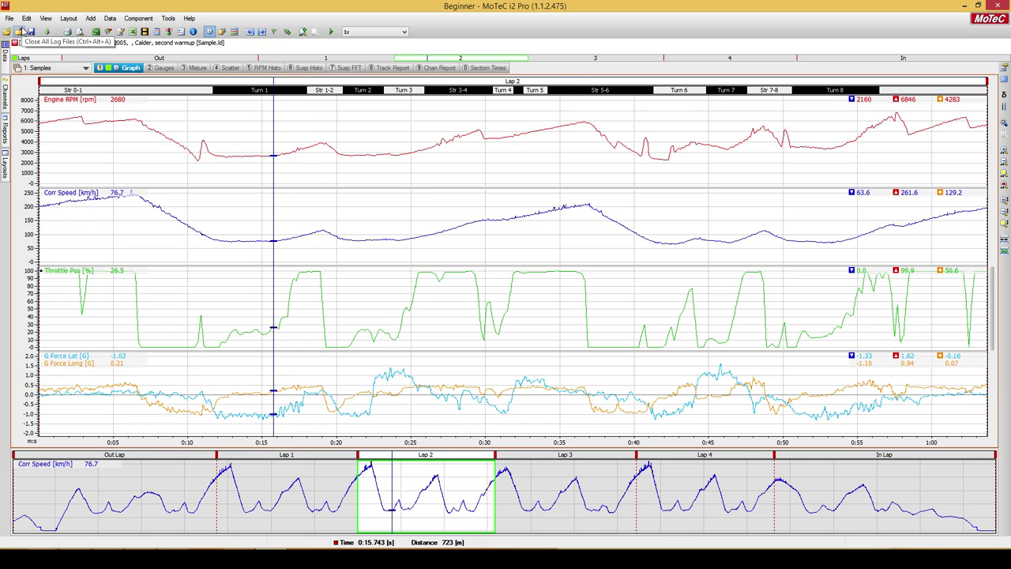
Close the sample log file and browse for a log file in the Documents\iRacing\Telemetry folder.
left_click(20, 32)
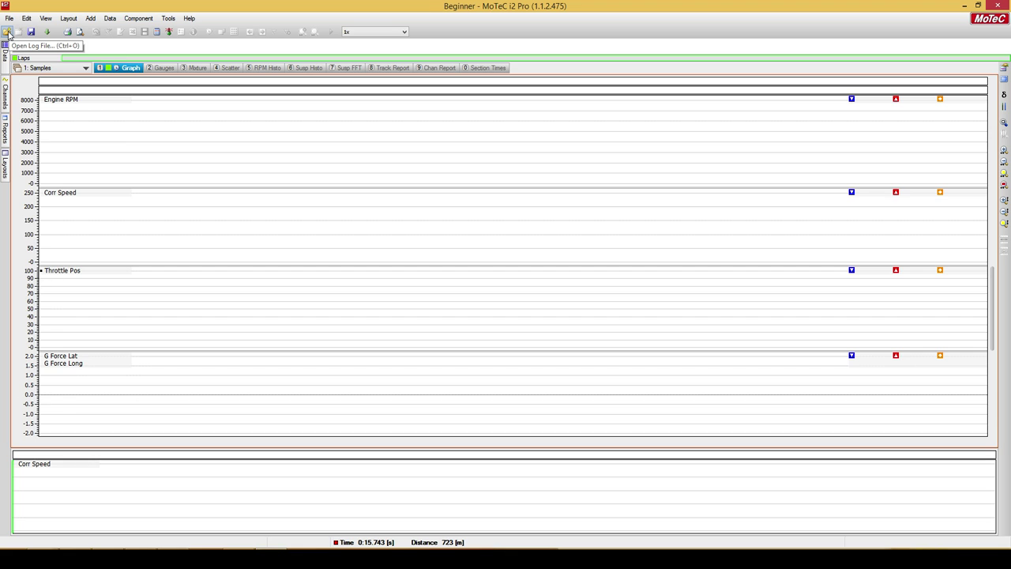
left_click(7, 32)
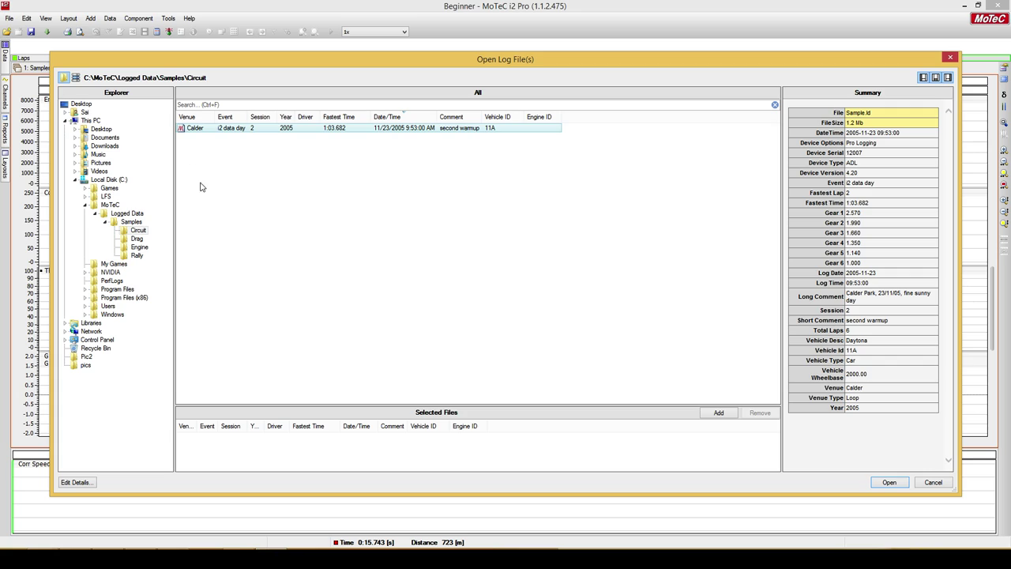
left_click(85, 205)
left_click(75, 179)
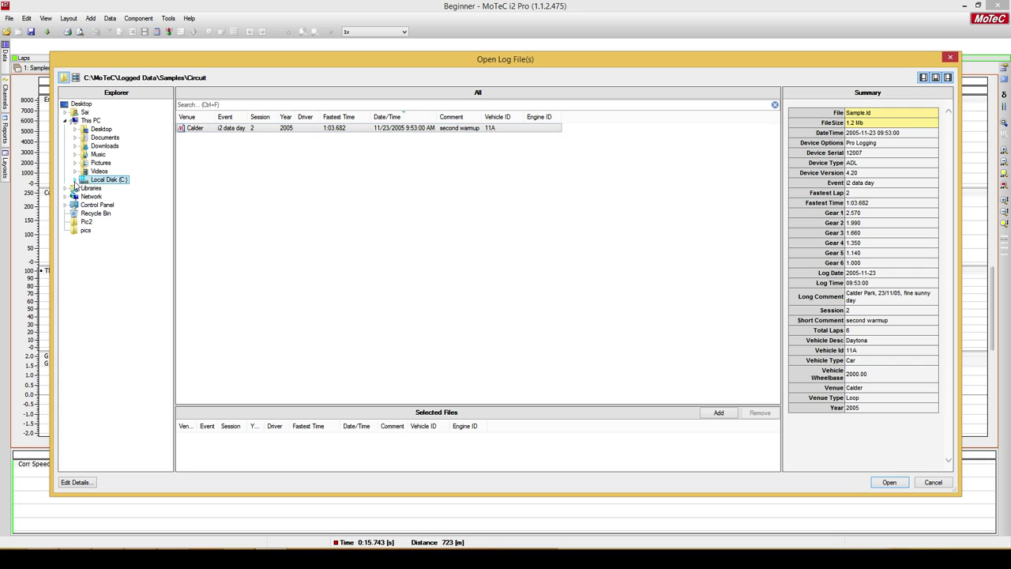
left_click(75, 138)
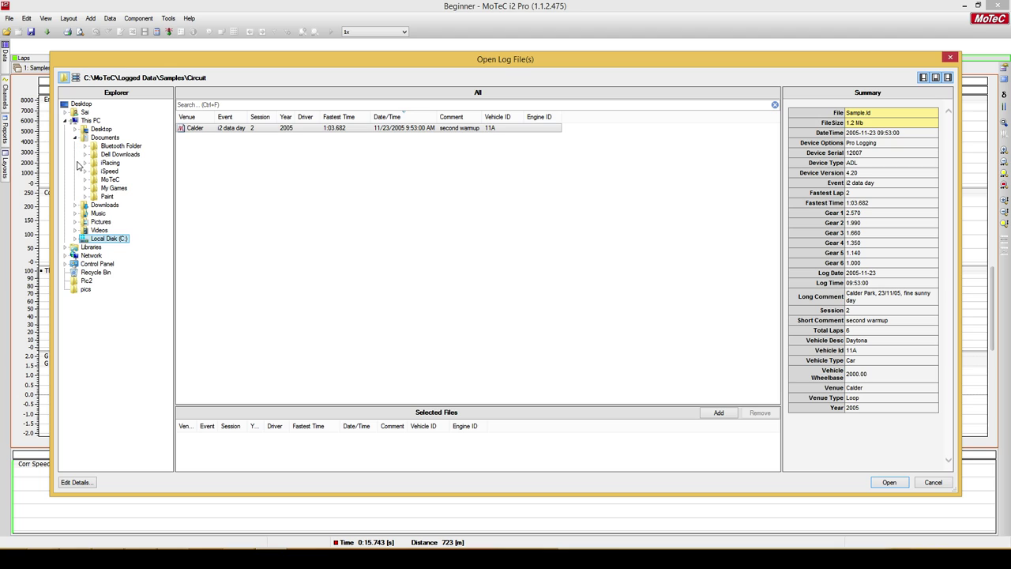
left_click(85, 162)
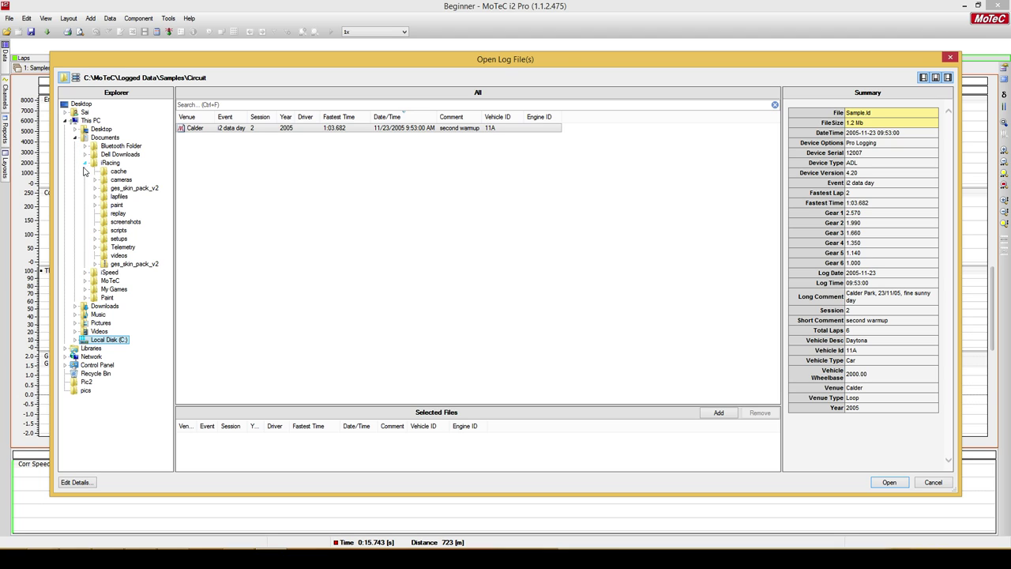
left_click(122, 248)
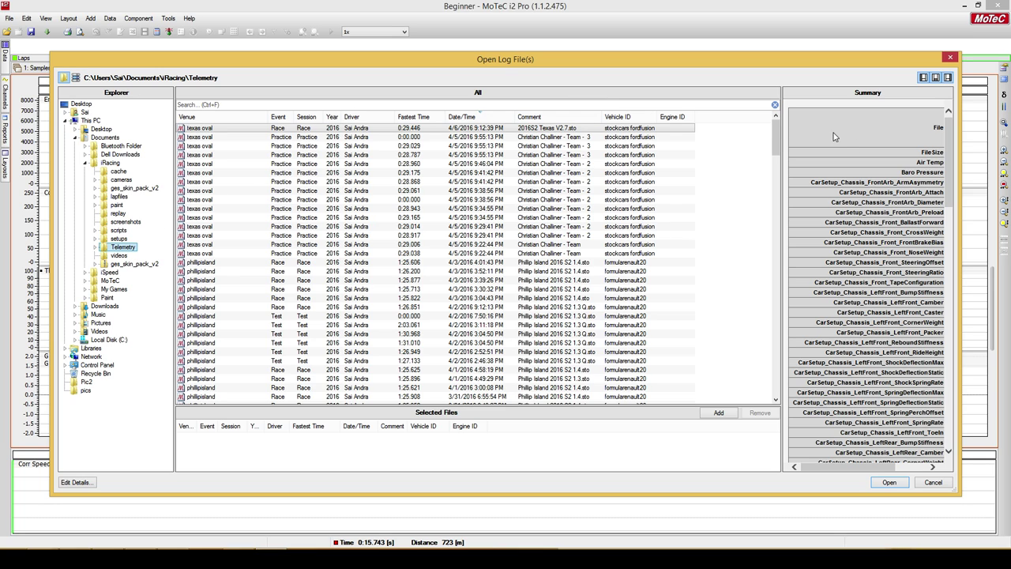
Edit the log list's columns and remove Engine ID and Event from the visible ones.
mouse_move(778, 136)
left_mouse_down()
mouse_move(780, 214)
mouse_move(780, 133)
left_mouse_up()
right_click(378, 118)
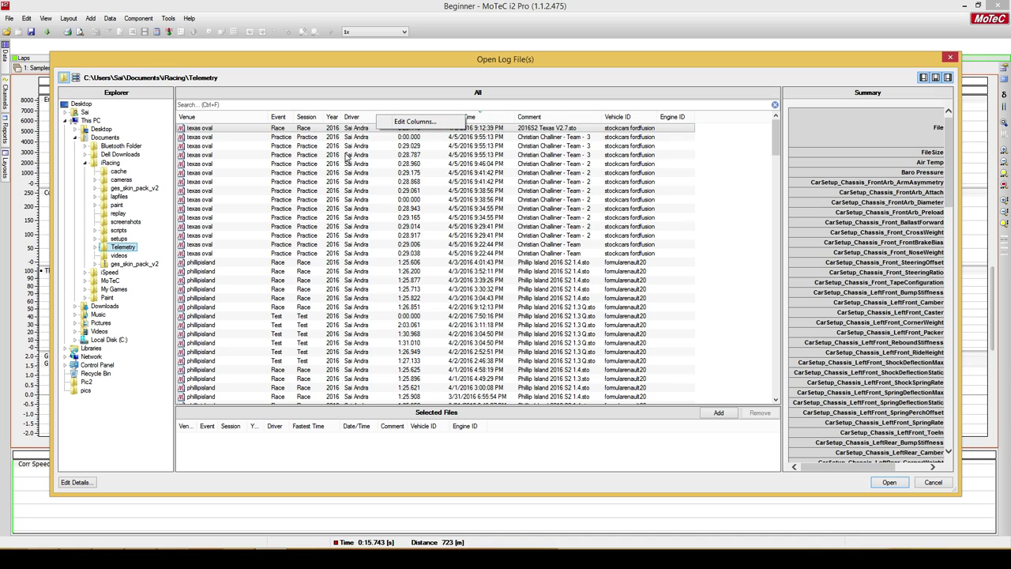
left_click(417, 122)
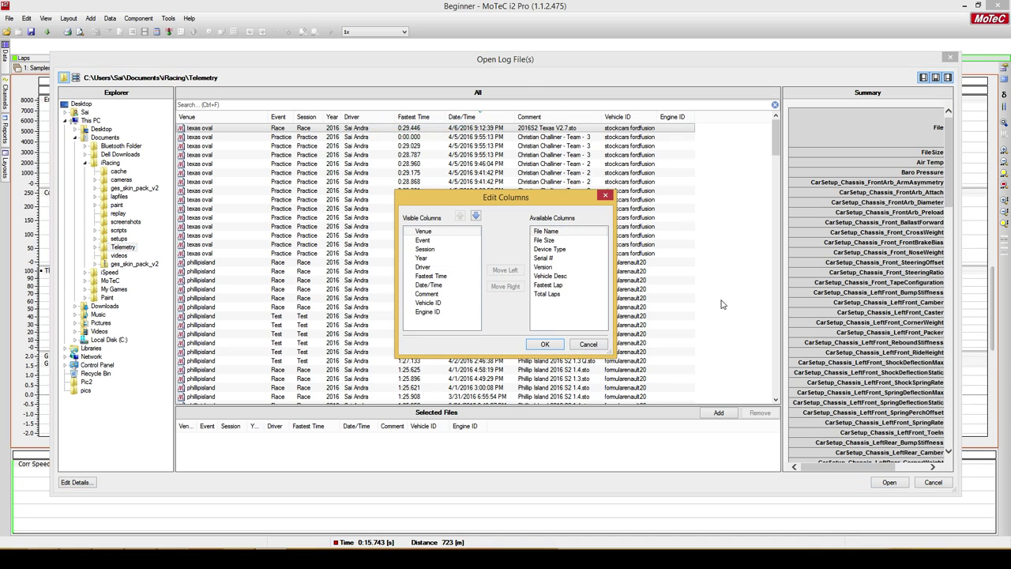
left_click(453, 315)
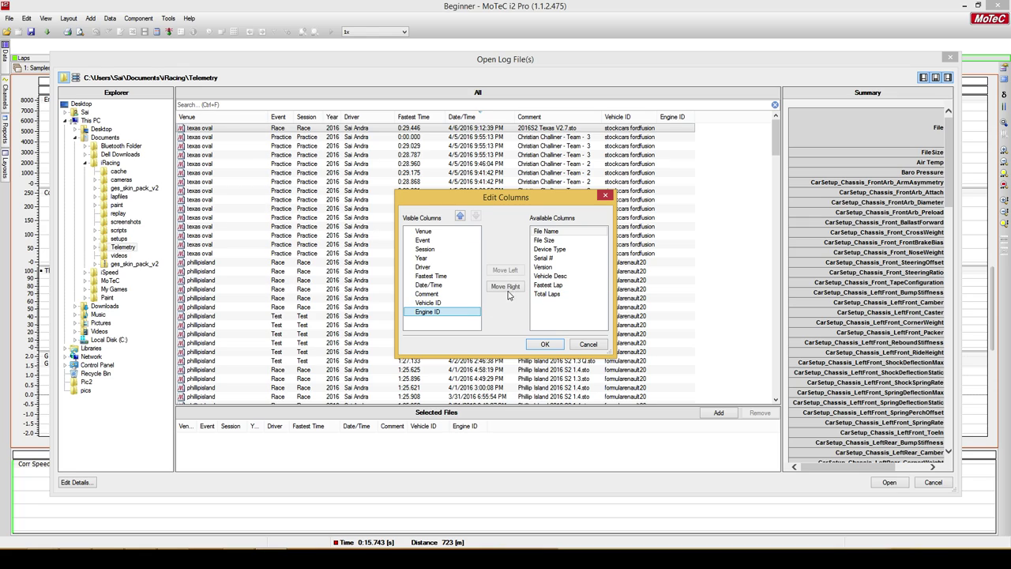
left_click(510, 286)
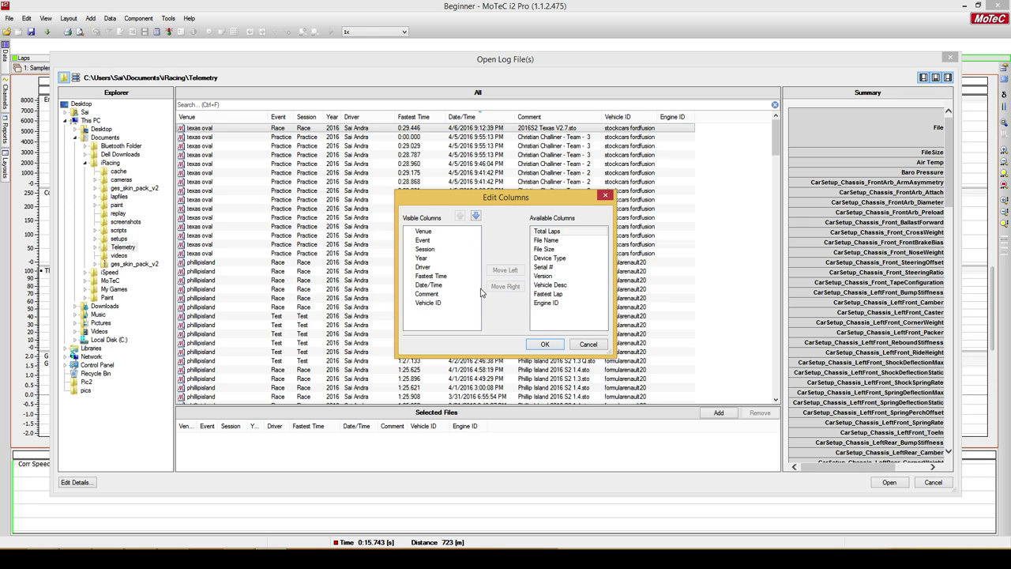
left_click(444, 241)
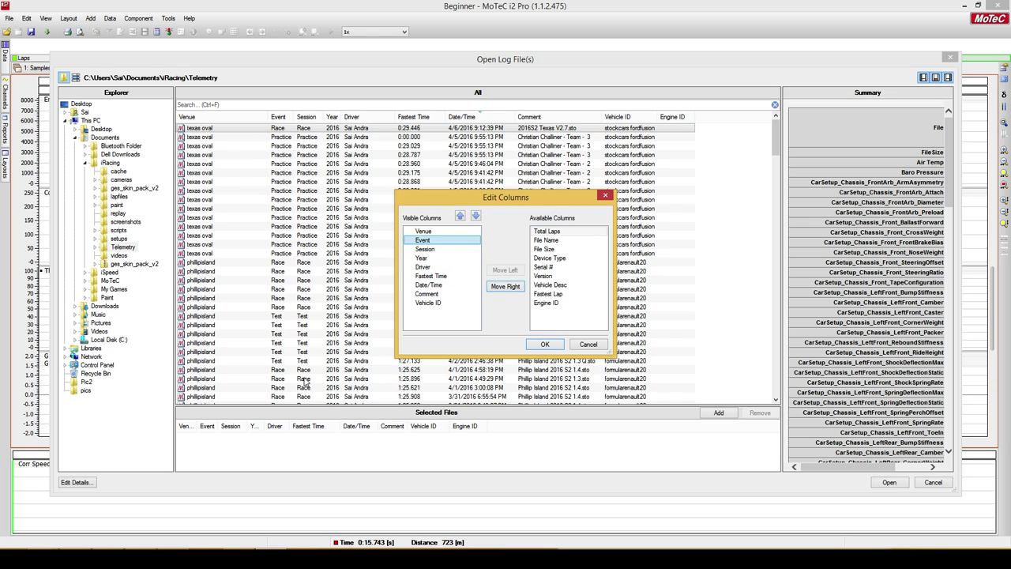
left_click(507, 286)
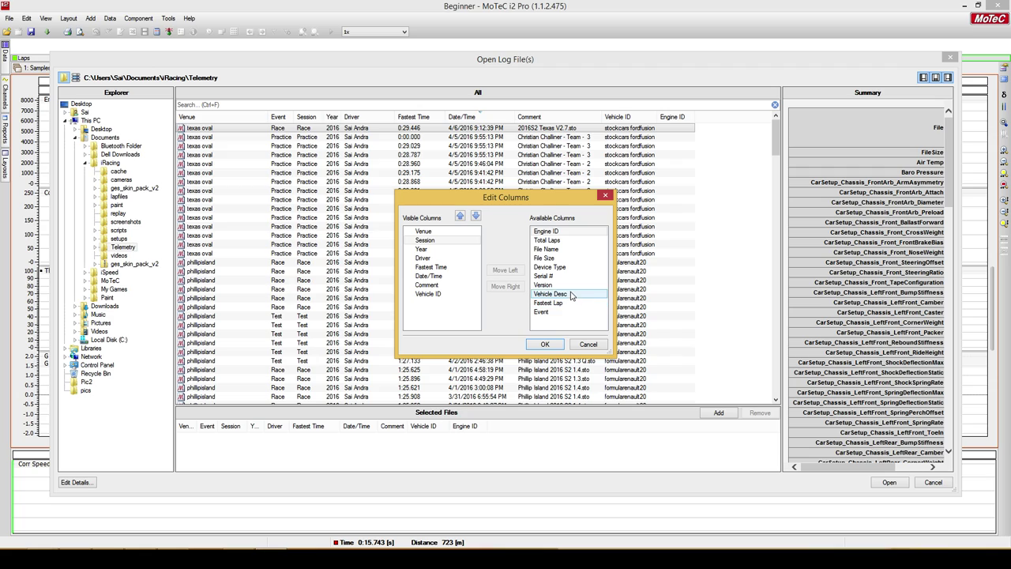
Add Total Laps to the visible columns, place it between Driver and Fastest Time, and apply the column changes.
left_click(547, 240)
left_click(507, 271)
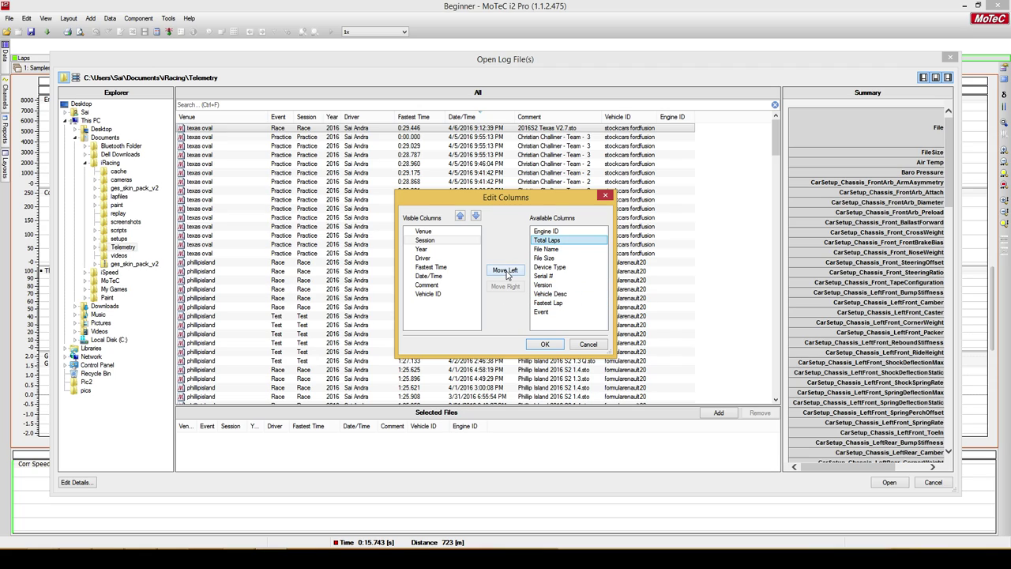
left_click(468, 305)
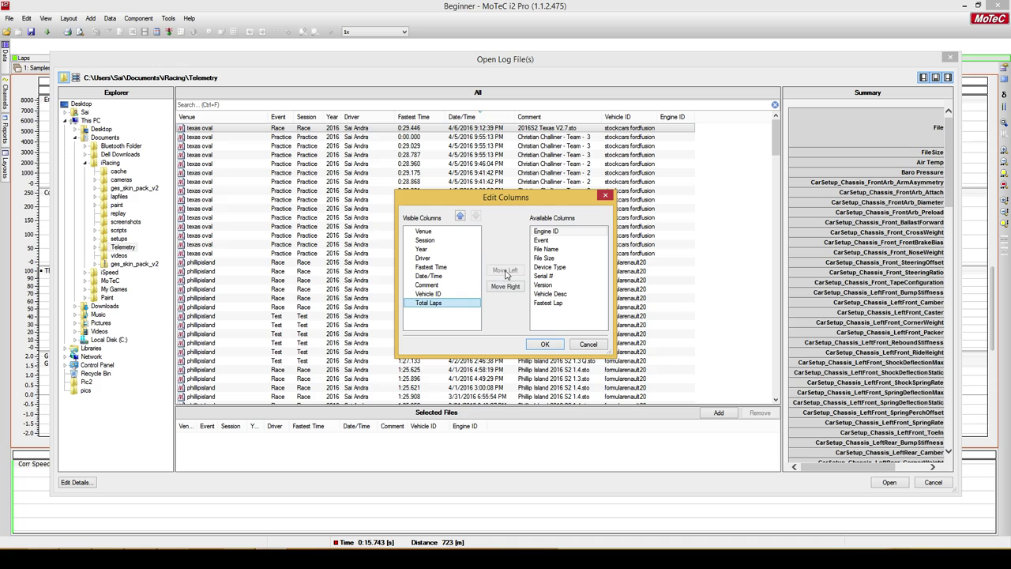
left_click(460, 217)
left_click(460, 217)
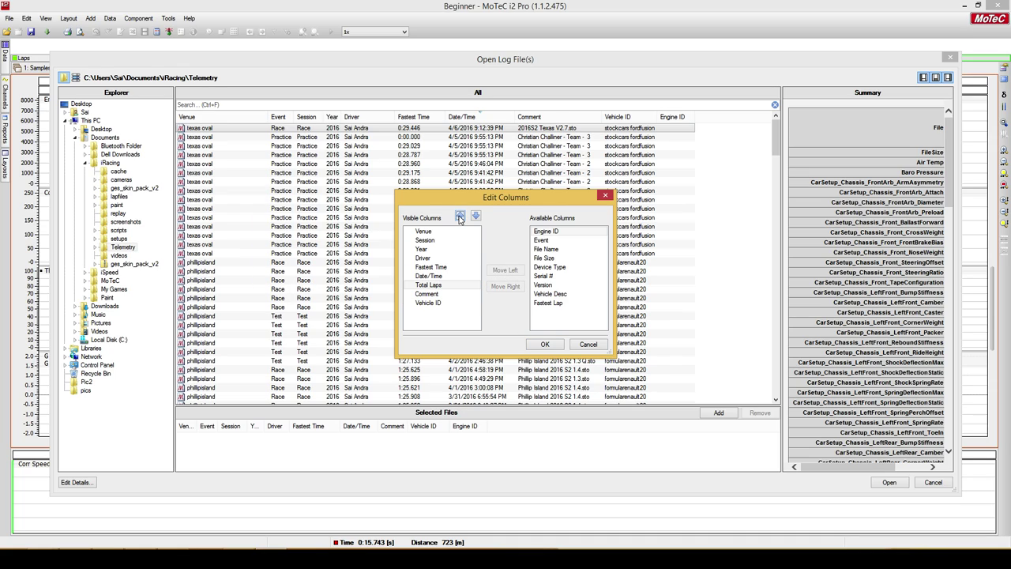
left_click(460, 217)
left_click(460, 217)
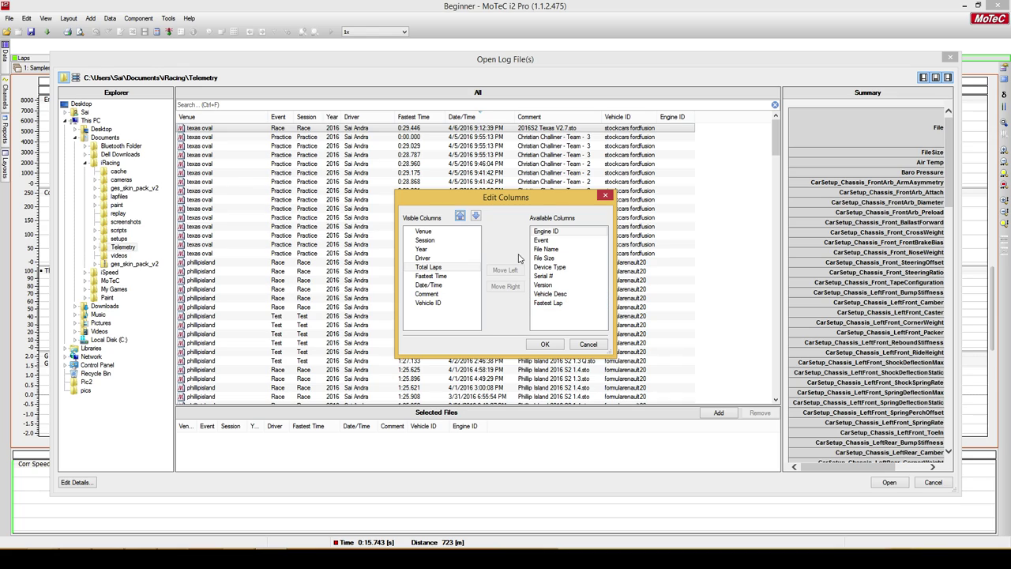
left_click(544, 345)
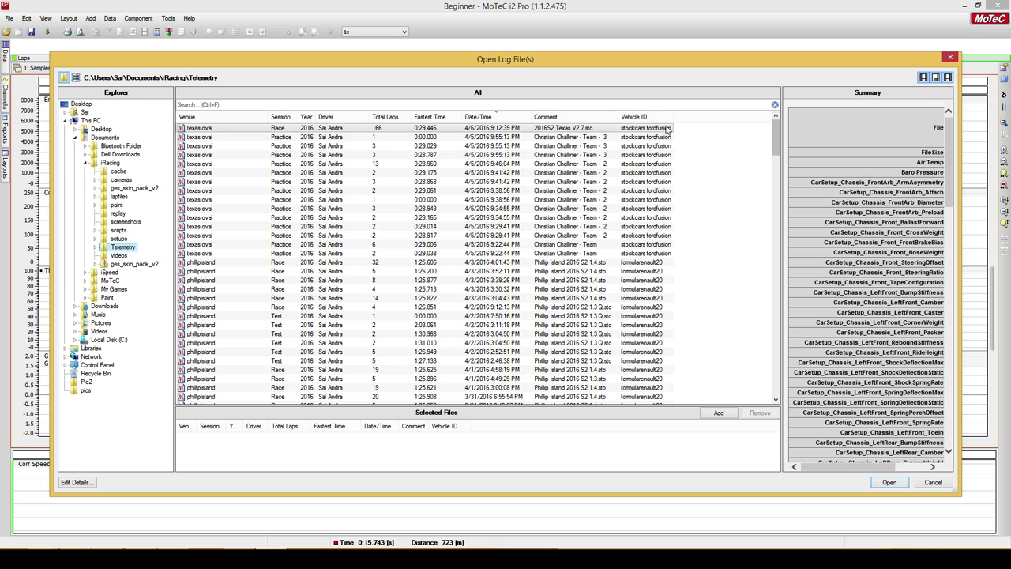
Sort the telemetry logs by Vehicle ID.
left_click(634, 117)
left_click_drag(779, 135, 774, 198)
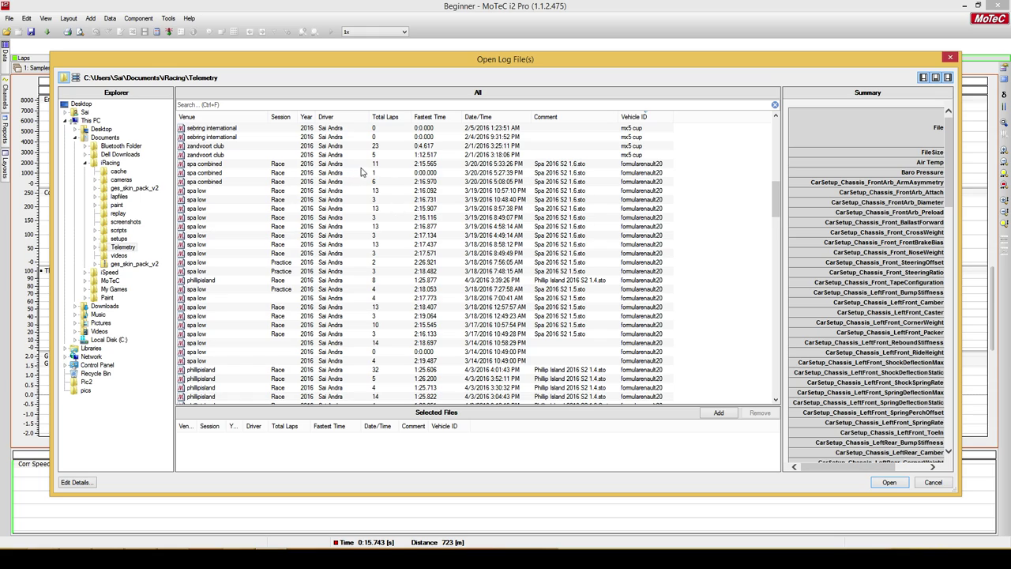
Add the spa low log from 3/19/2016 10:57:10 PM to the selected files and remove it again.
double_click(377, 194)
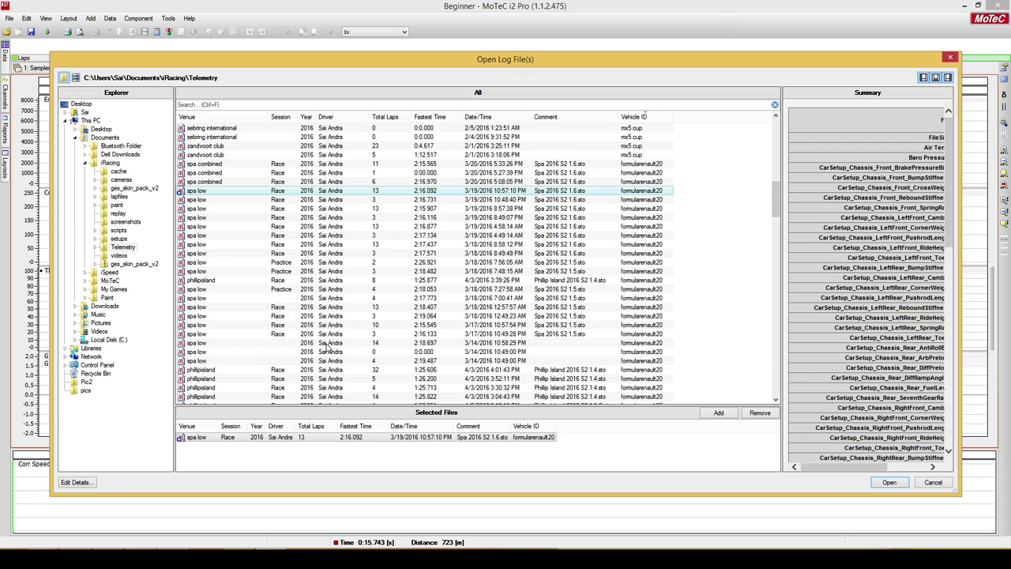
left_click(266, 440)
left_click(759, 414)
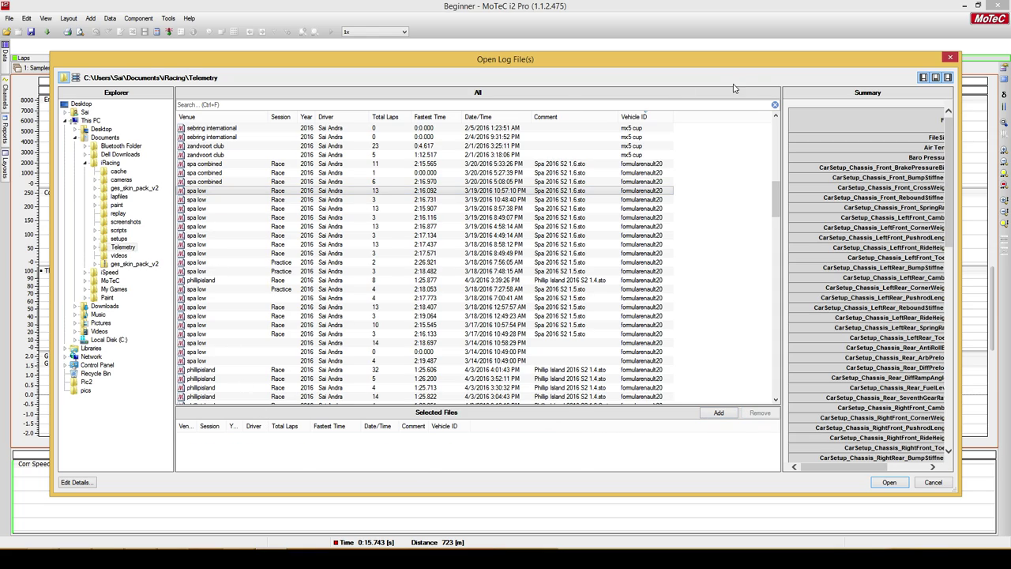
Add the formulamazda suzuka grandprix log from 2/13/2016 4:07:36 AM to the selected files.
left_click_drag(778, 197, 773, 302)
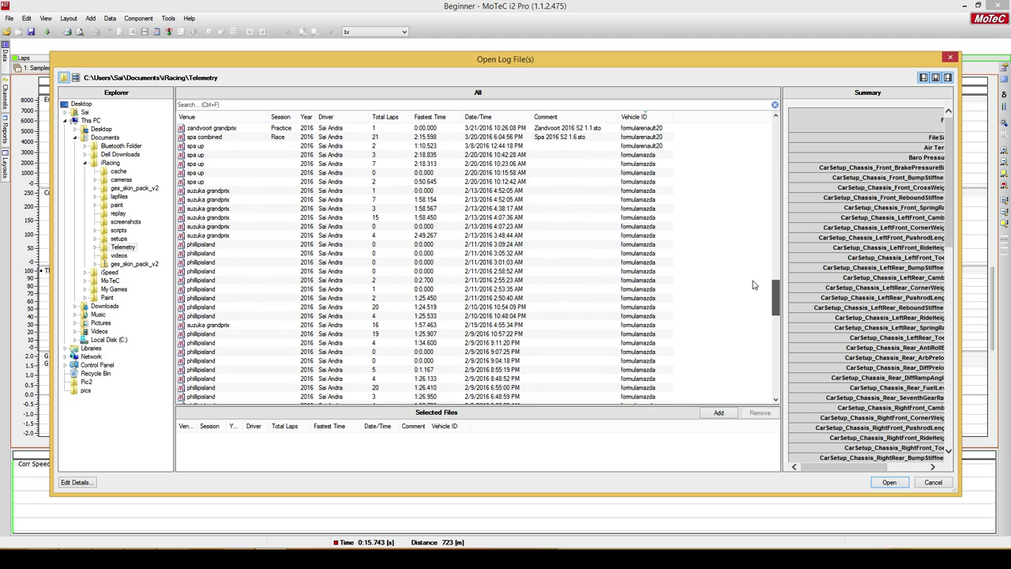
left_click(378, 218)
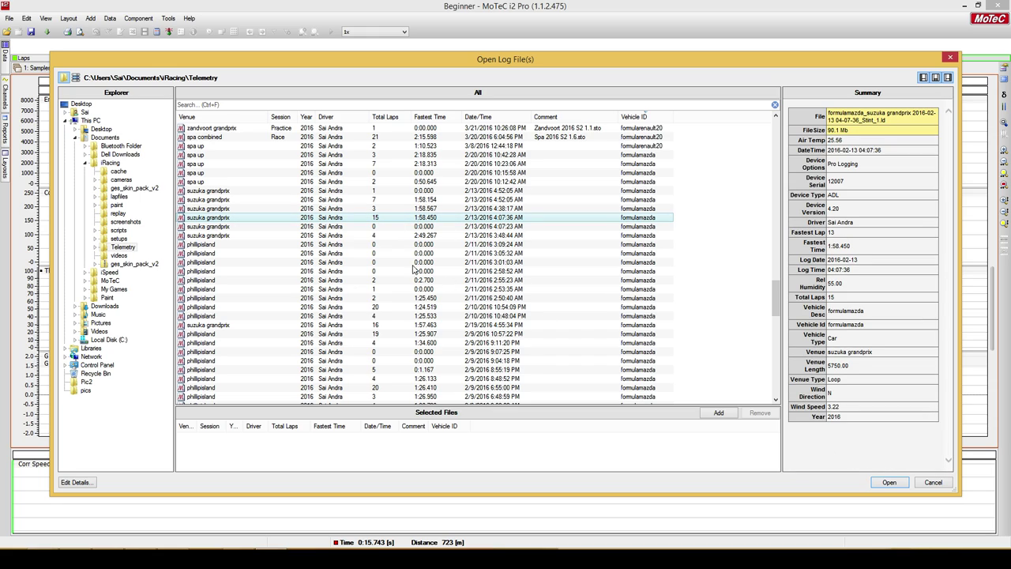
double_click(339, 219)
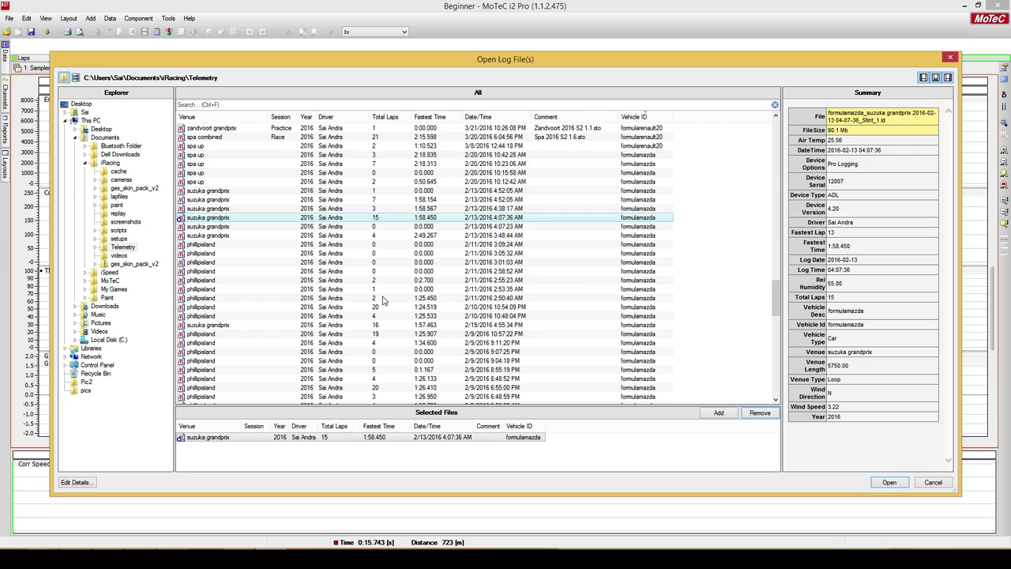
Add the suzuka grandprix log from 2/13/2016 3:48:44 AM to the selected files and remove it again.
double_click(297, 236)
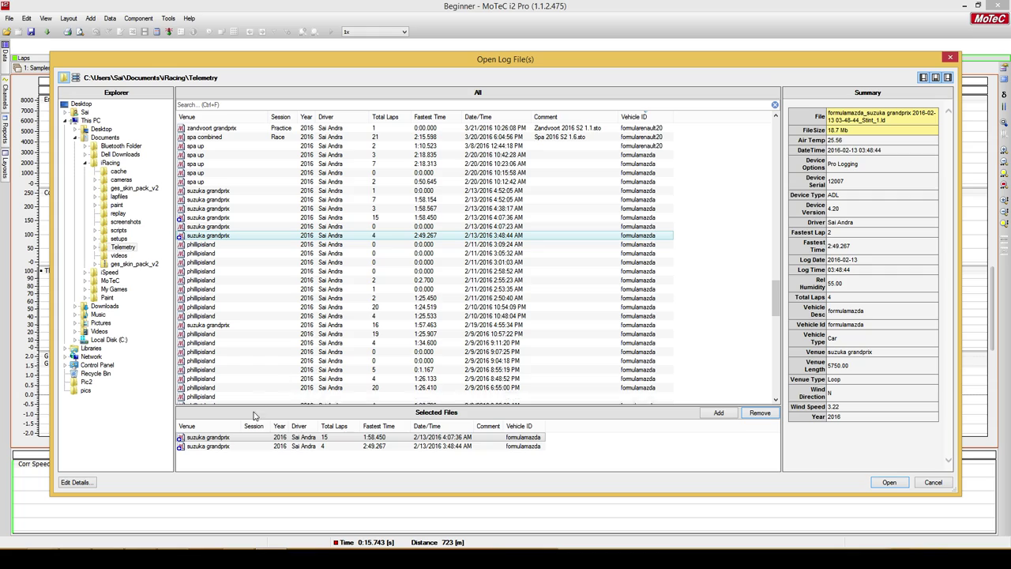
left_click(216, 446)
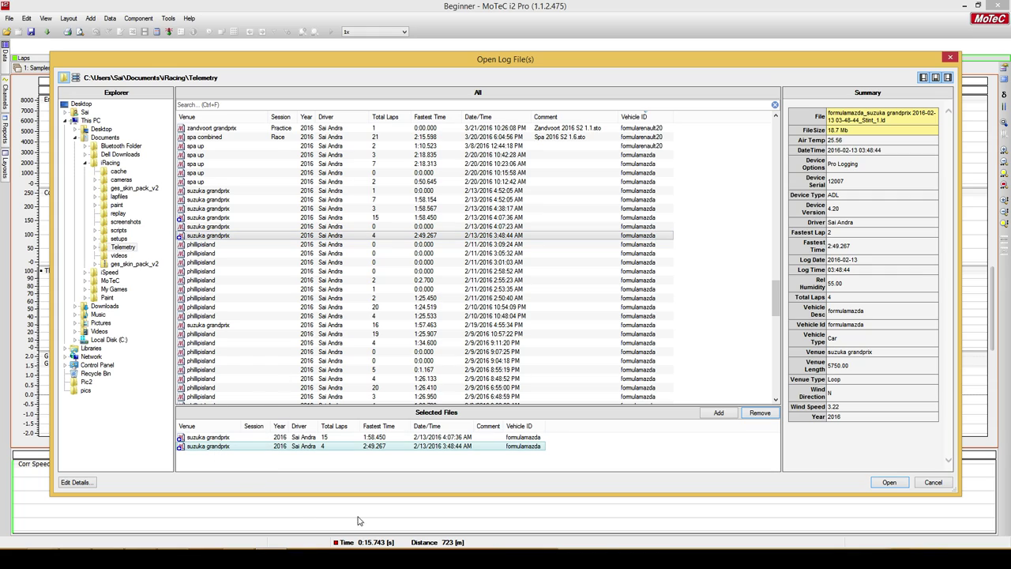
left_click(761, 414)
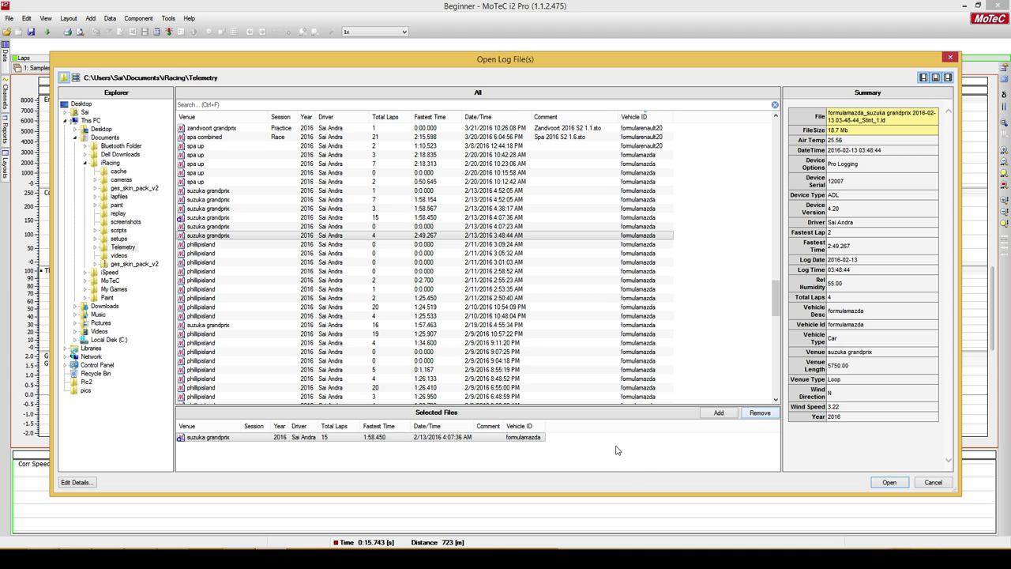
Open the selected suzuka grandprix log and move the data cursor to about 1:08.8 on lap 13.
left_click(891, 483)
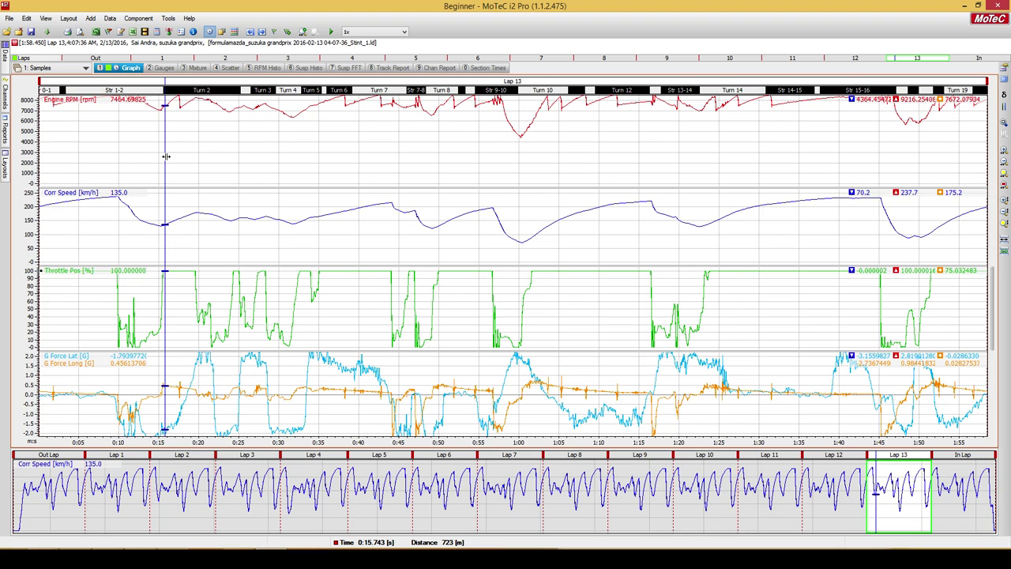
left_click_drag(166, 156, 589, 196)
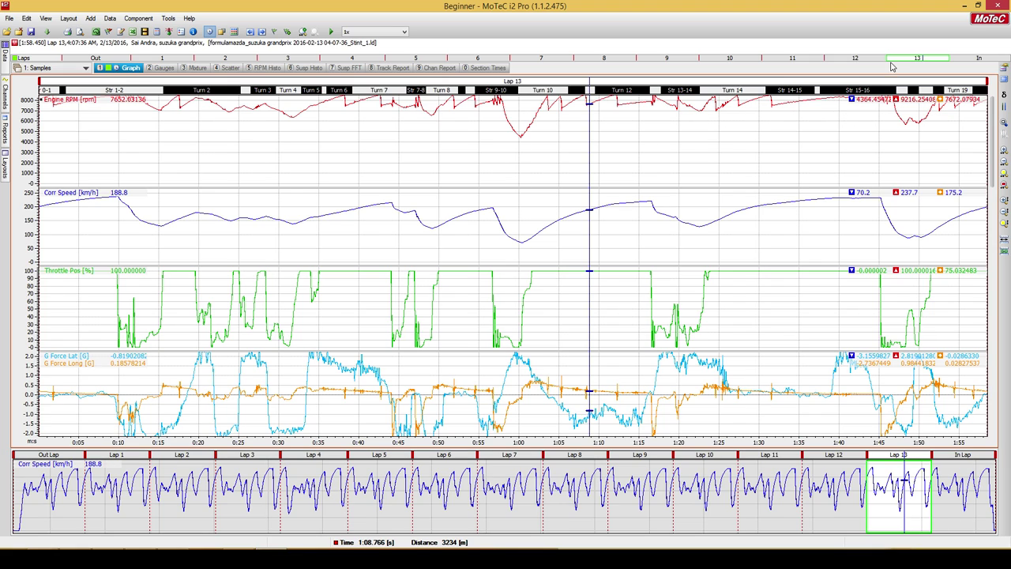
Step the graph back one lap at a time from lap 12 to lap 8.
left_click(864, 62)
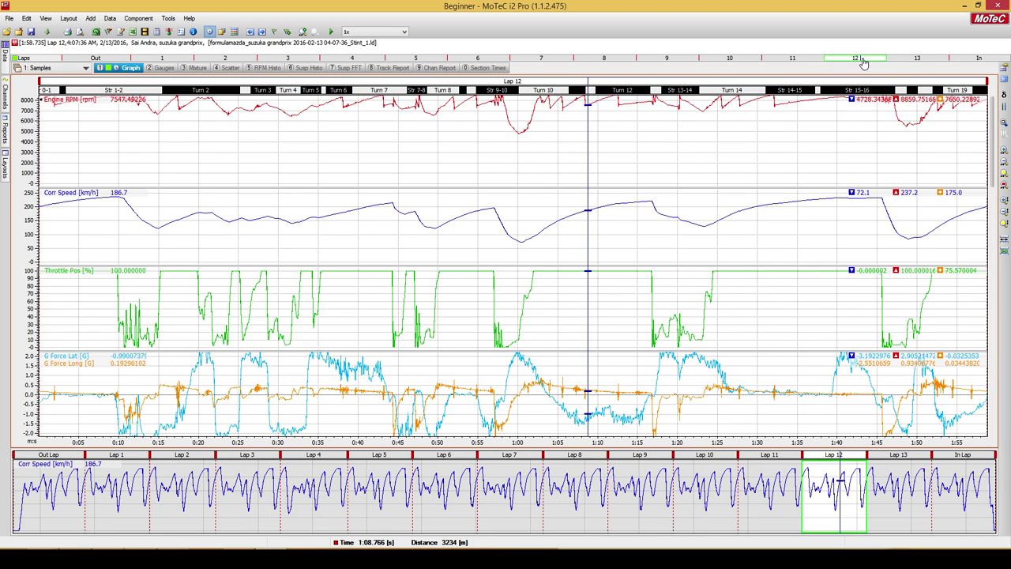
left_click(814, 62)
left_click(744, 62)
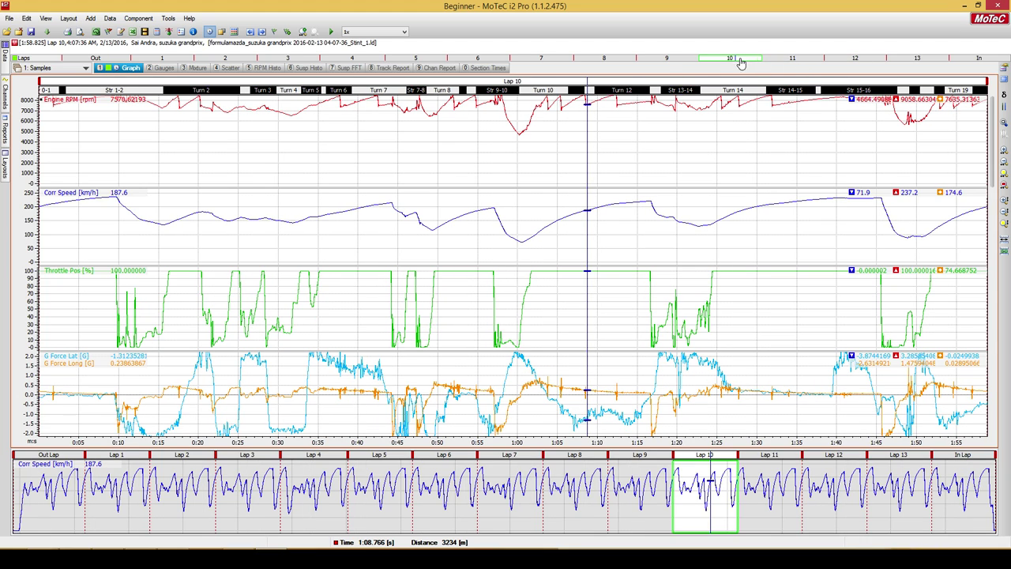
left_click(671, 63)
left_click(621, 62)
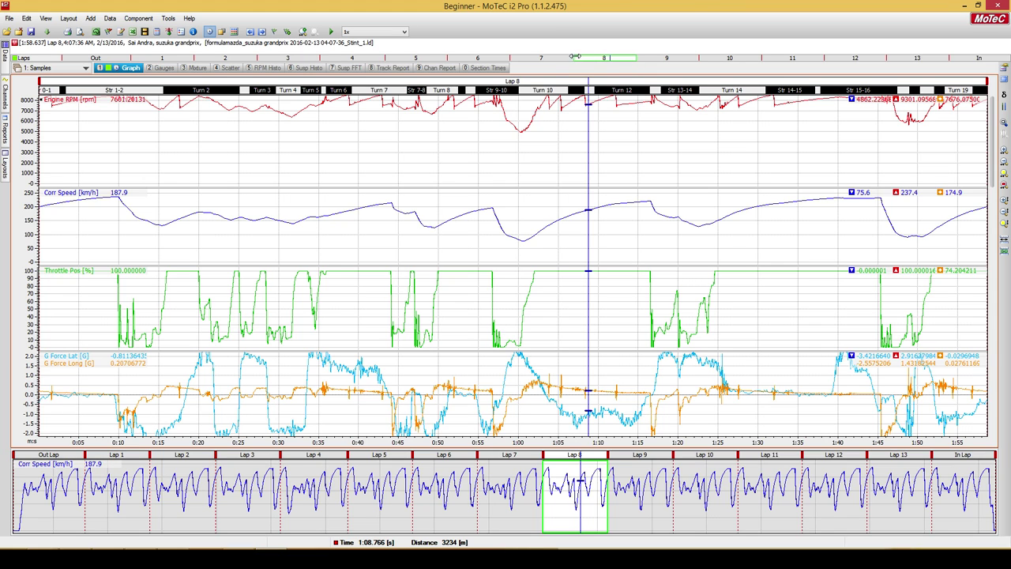
Shift and widen the displayed range from lap 8 into lap 12, and show only lap 8 again.
left_click_drag(635, 62, 664, 65)
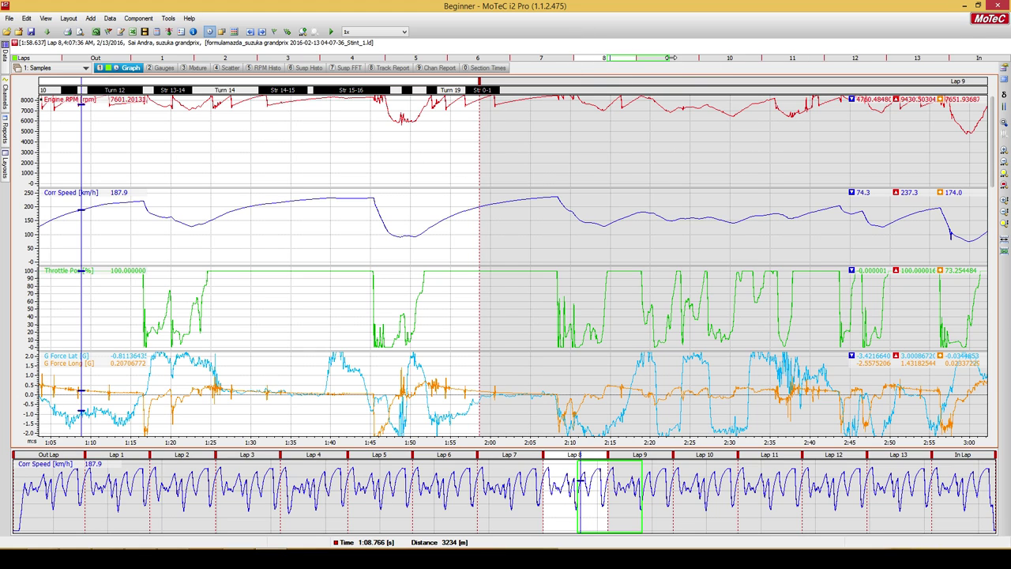
left_click_drag(670, 58, 851, 62)
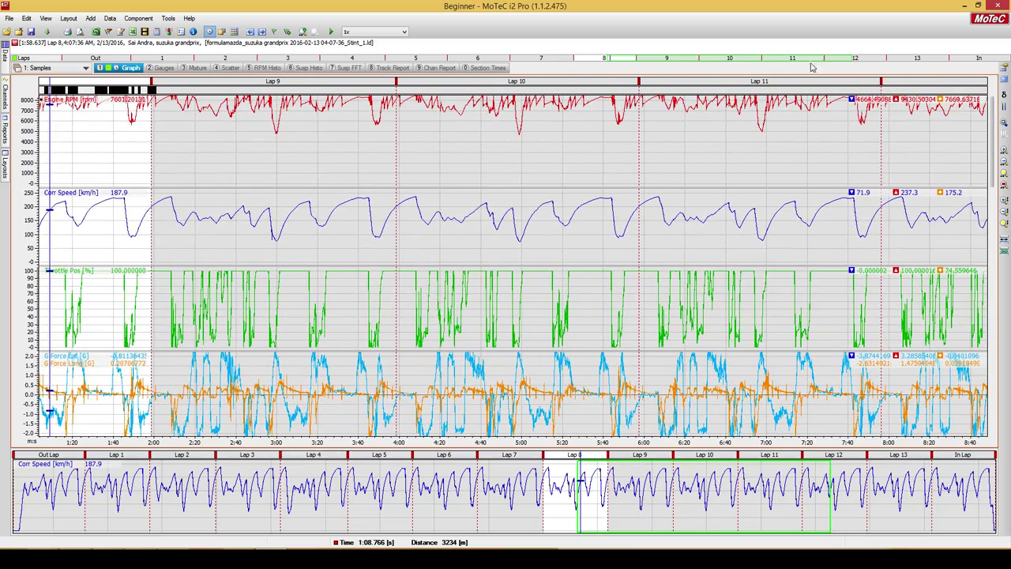
left_click(581, 62)
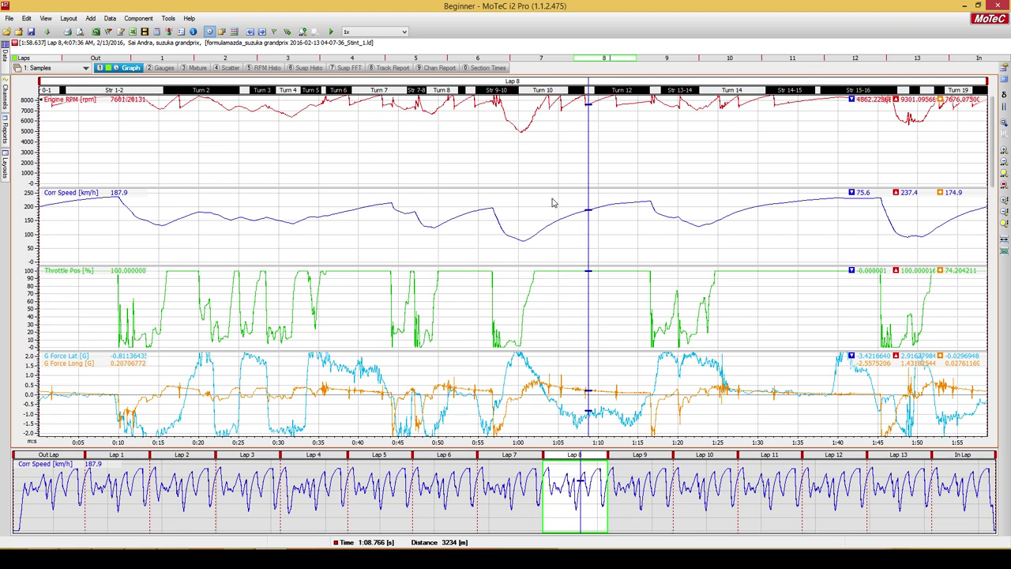
View the Samples workbook's Gauges, Mixture, Scatter and RPM Histo worksheets for lap 8.
left_click(162, 67)
left_click(193, 70)
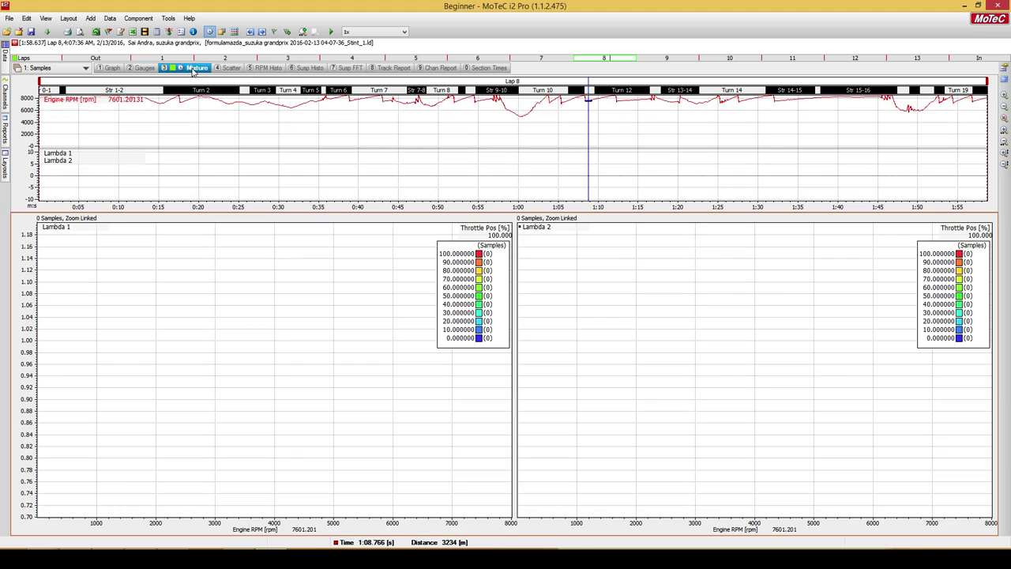
left_click(230, 72)
left_click(252, 74)
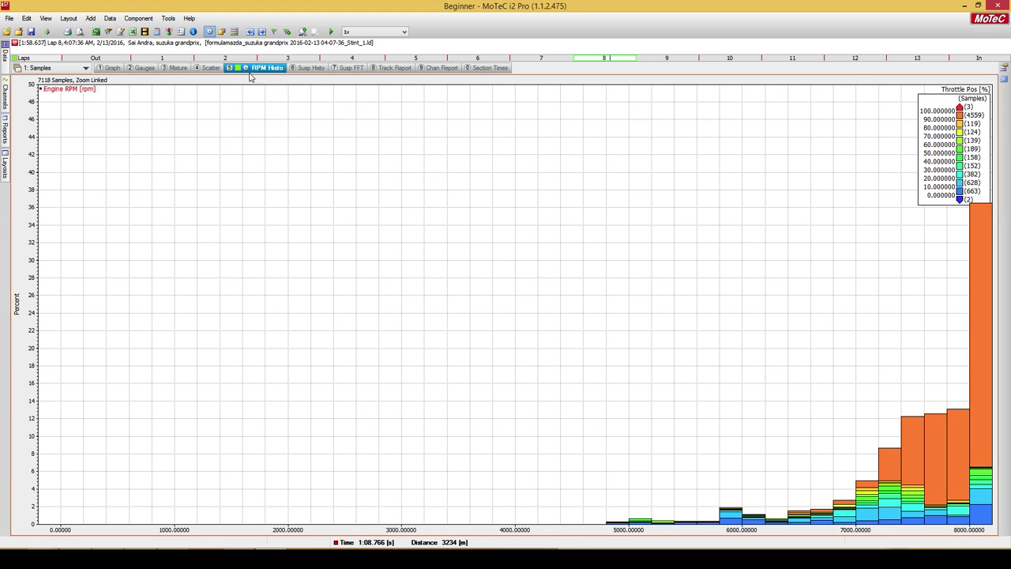
Switch to the Driver workbook and move the Driver General data cursor to about 0:18.9 in Turn 2.
left_click(70, 72)
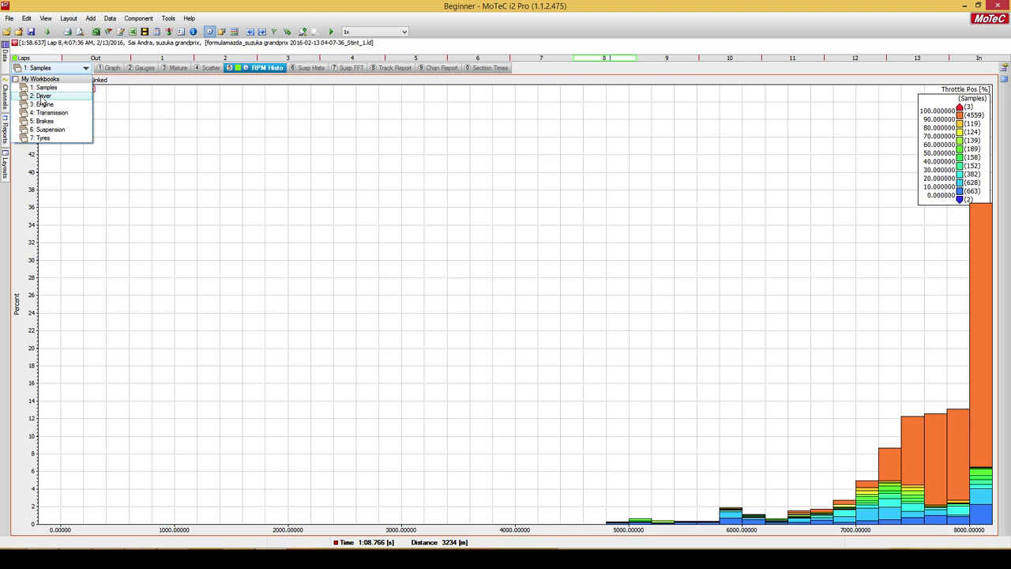
left_click(44, 95)
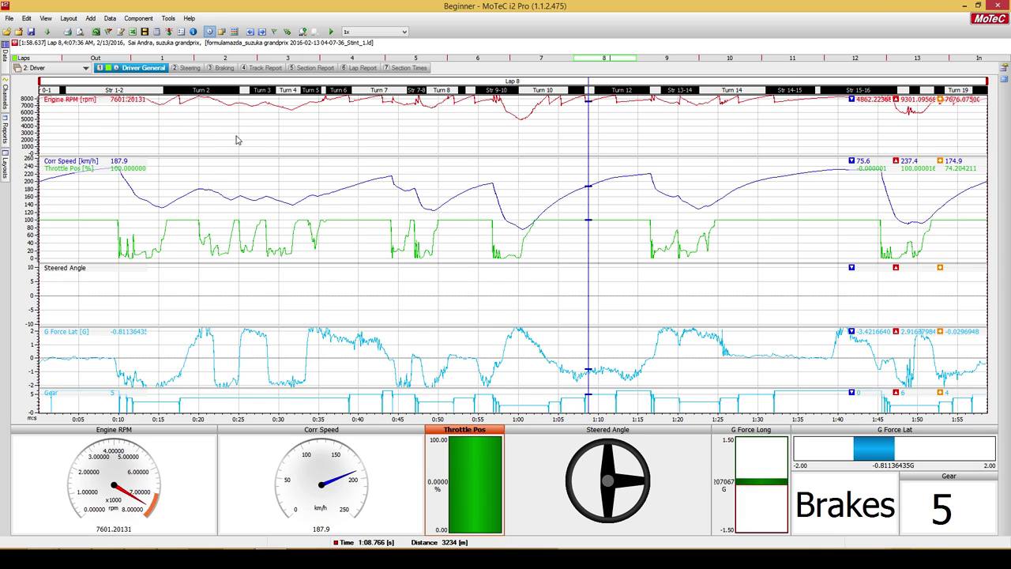
left_click(269, 140)
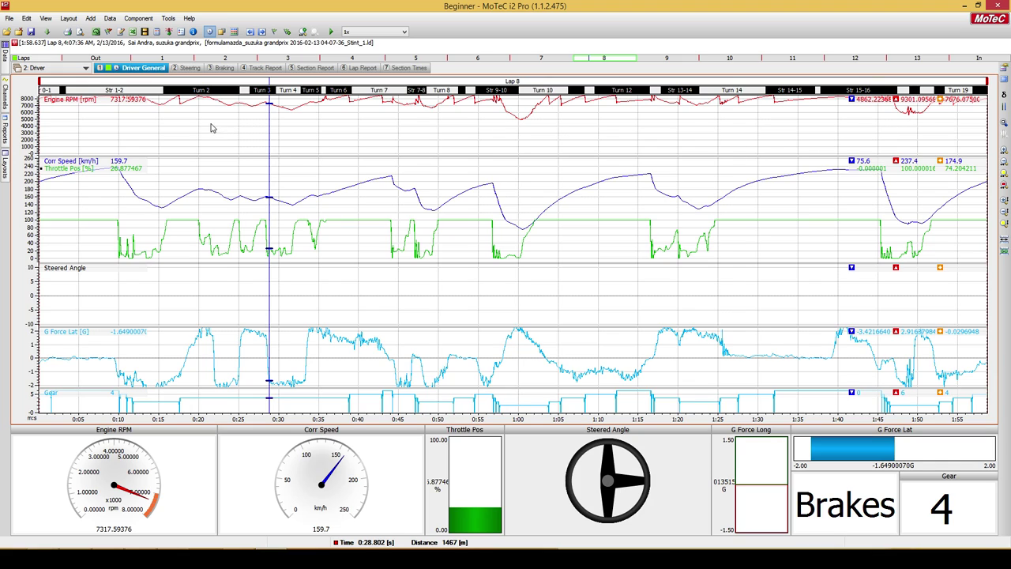
left_click_drag(178, 129, 190, 130)
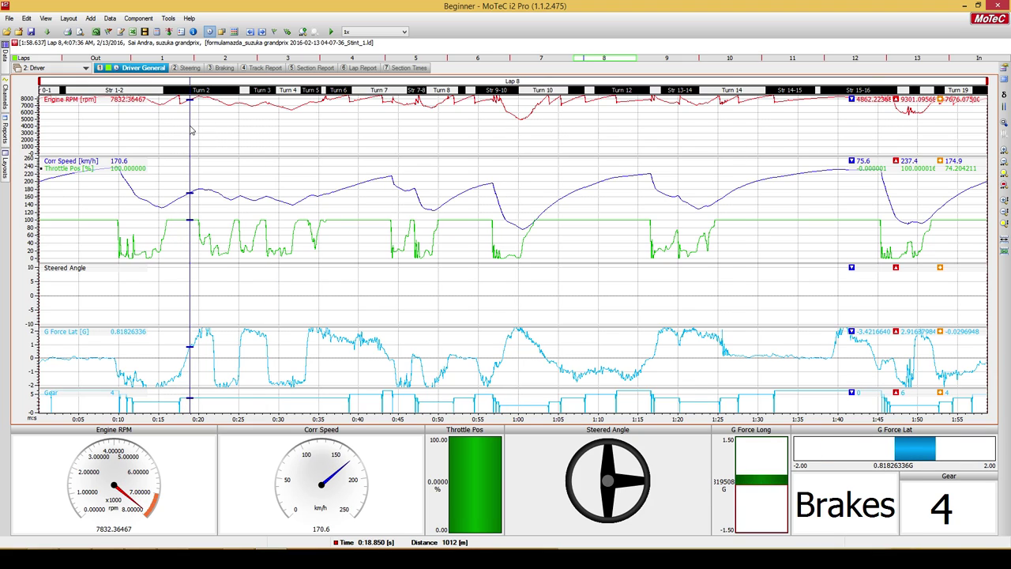
Add the Brake Pedal Pos channel to Group 2 of the time/distance graph, alongside Corr Speed and Throttle Pos, and apply the change.
right_click(215, 125)
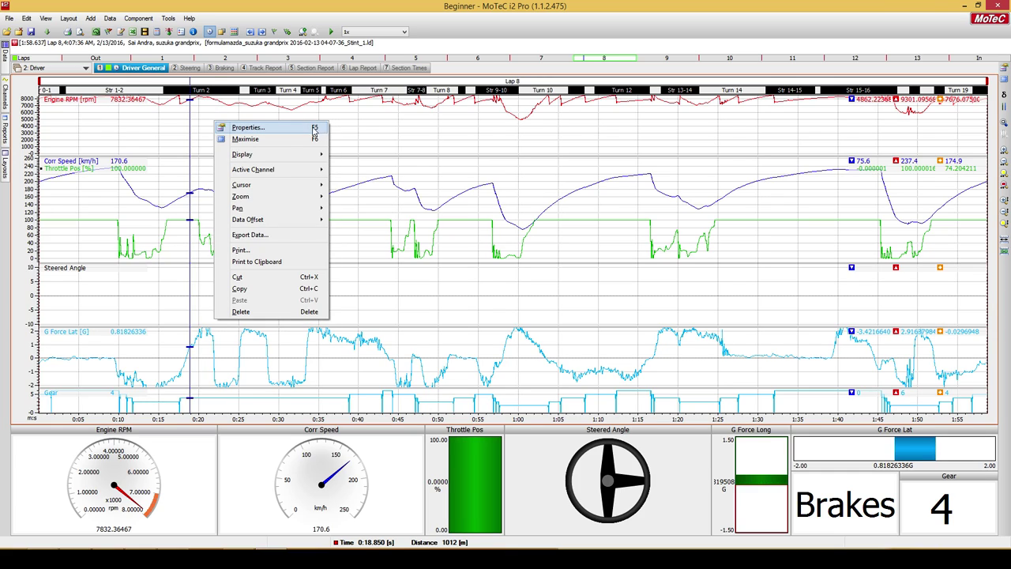
left_click(294, 130)
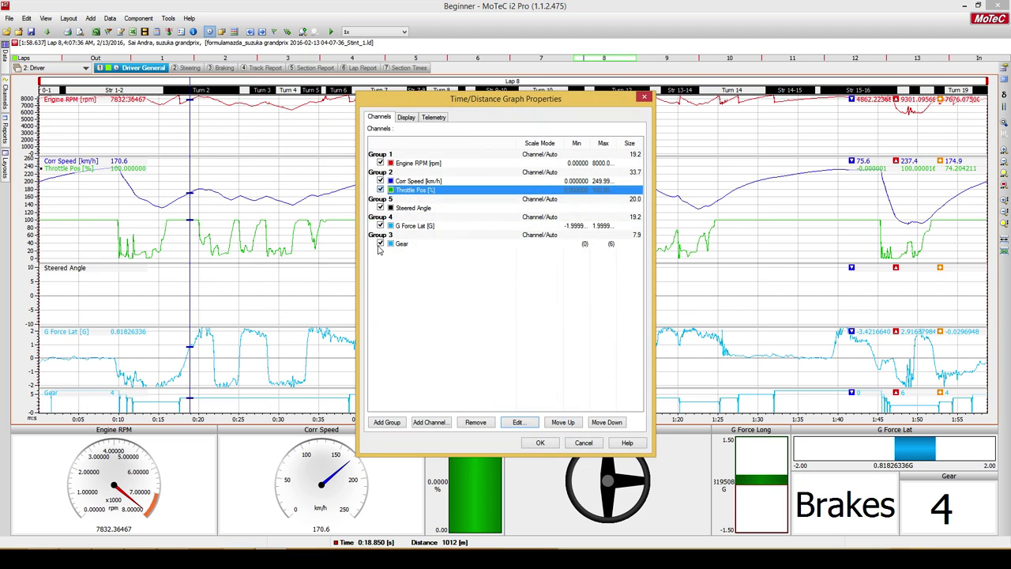
left_click_drag(448, 106, 801, 68)
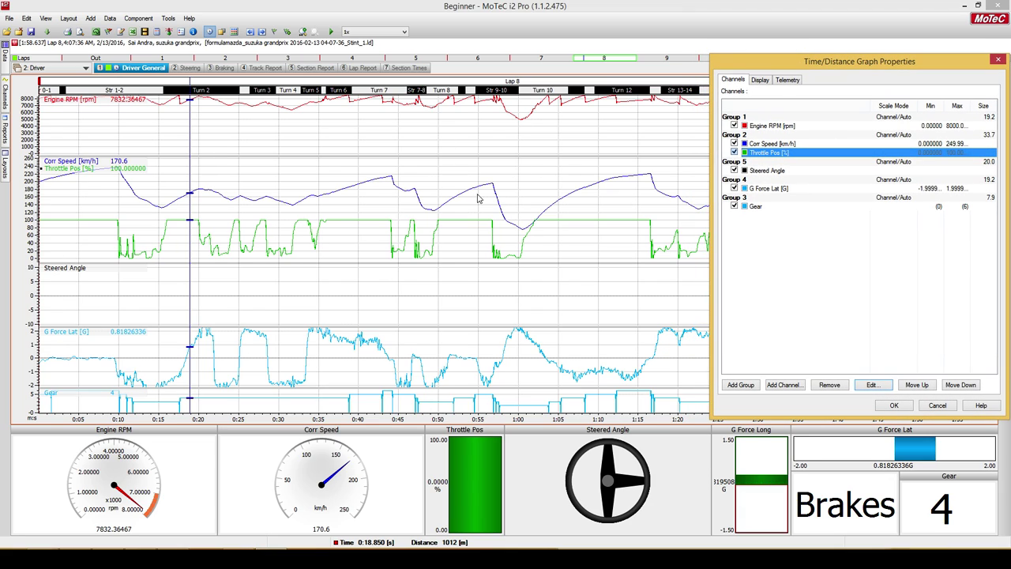
left_click(773, 126)
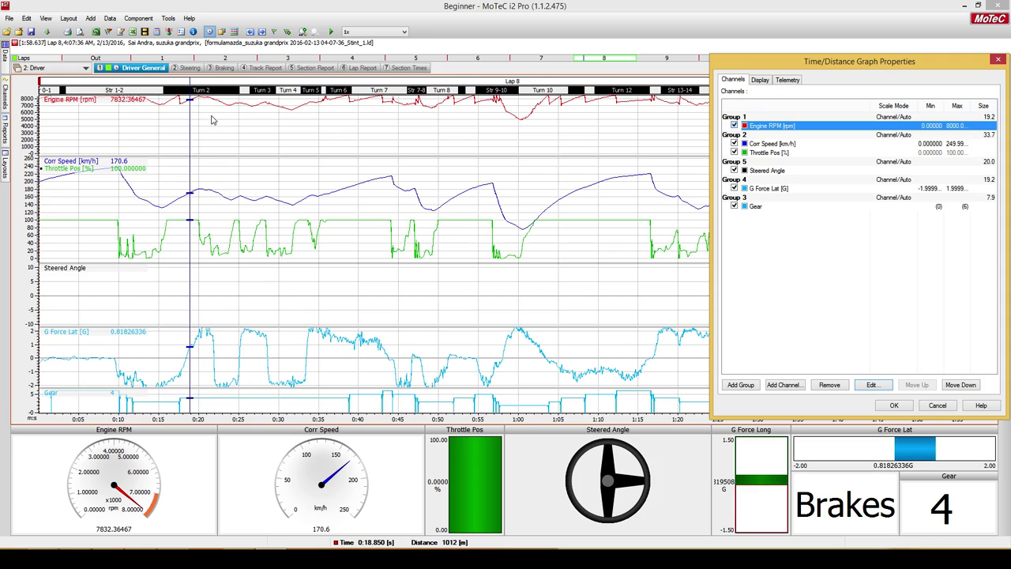
left_click(772, 145)
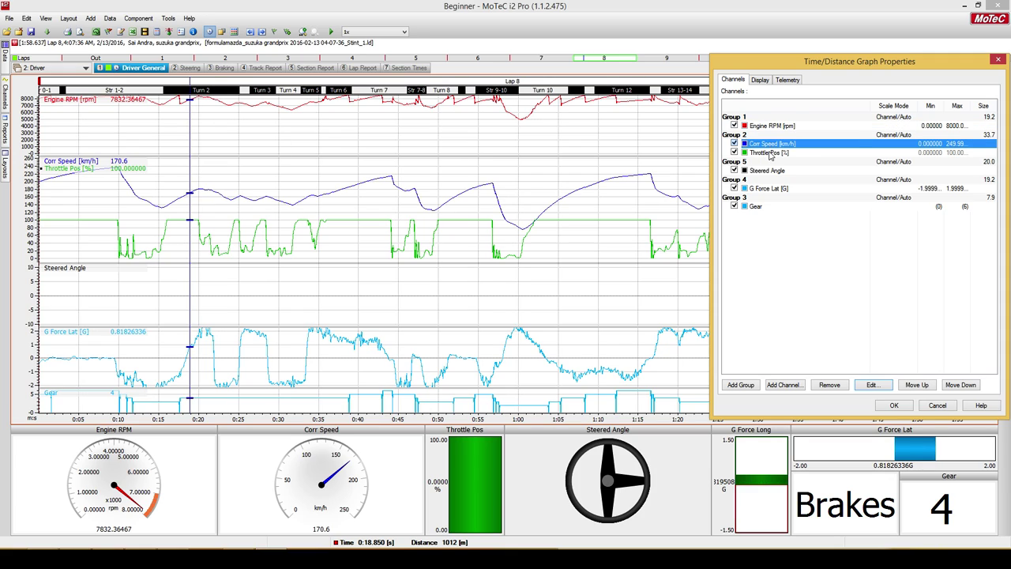
left_click(771, 153)
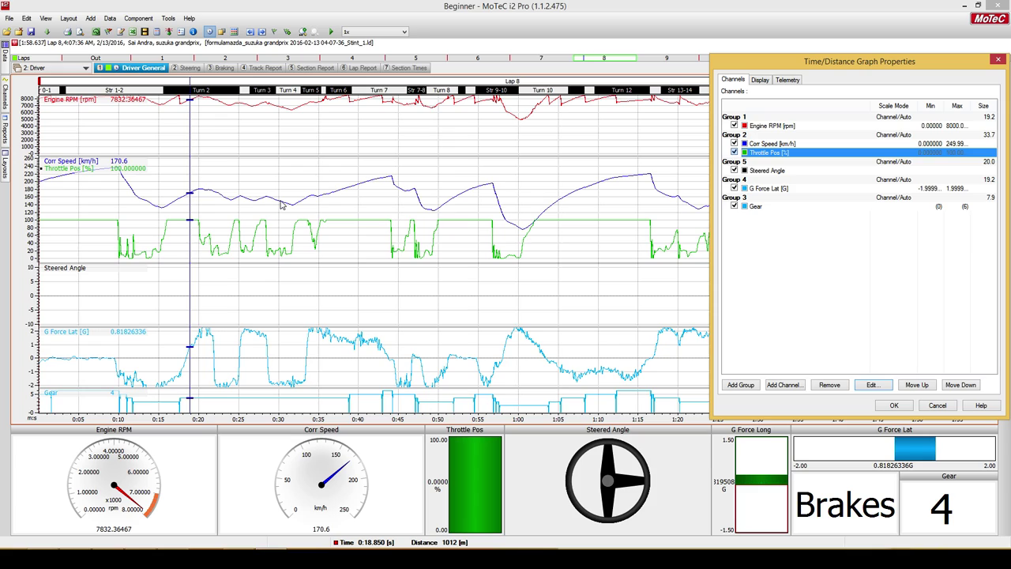
left_click(788, 136)
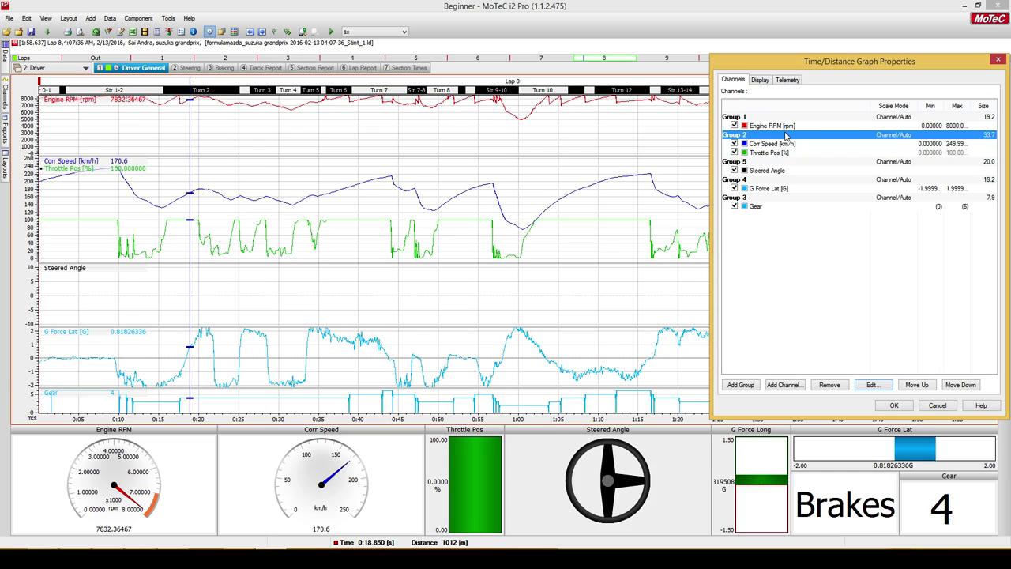
left_click(783, 385)
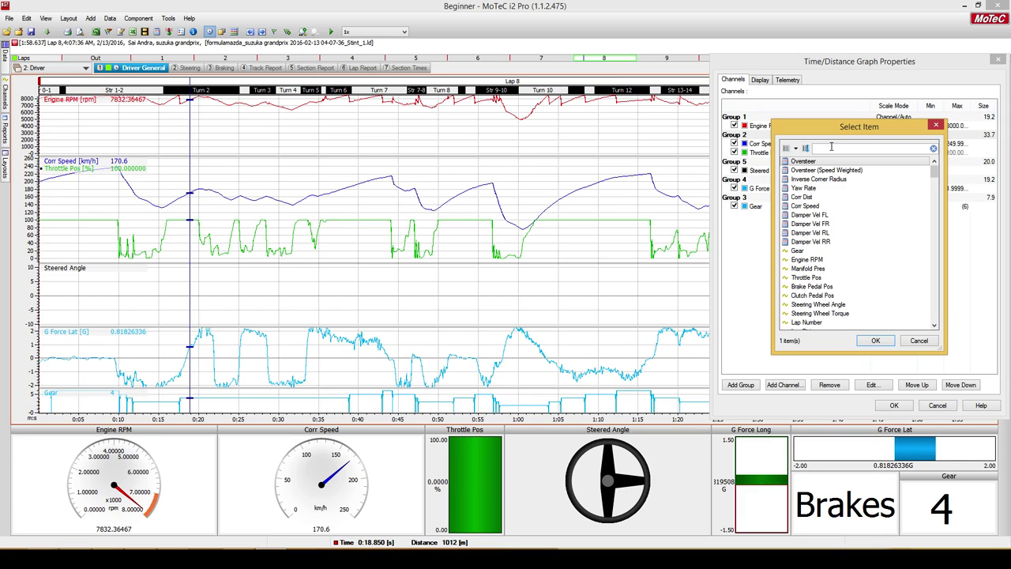
type("bra")
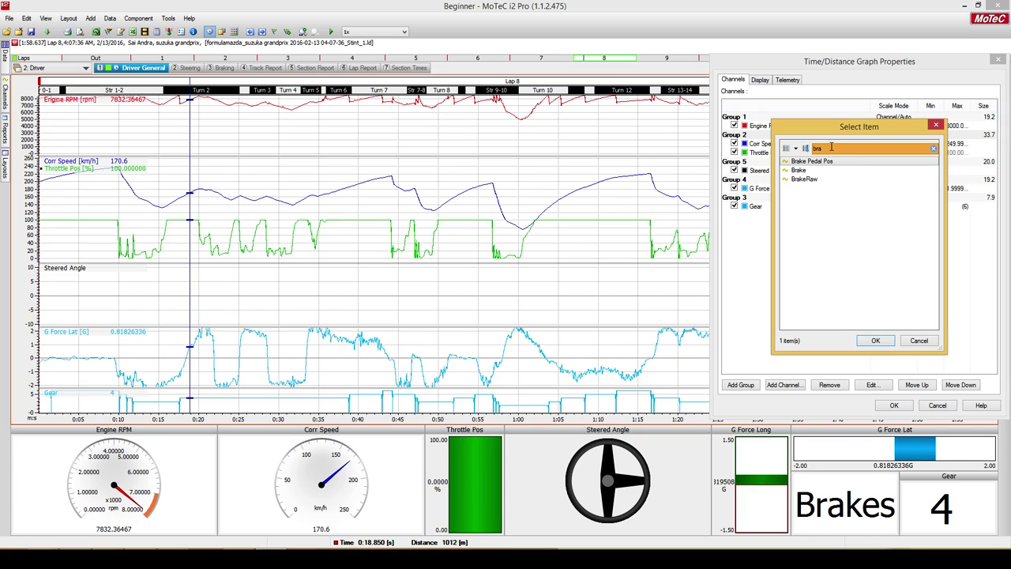
double_click(825, 163)
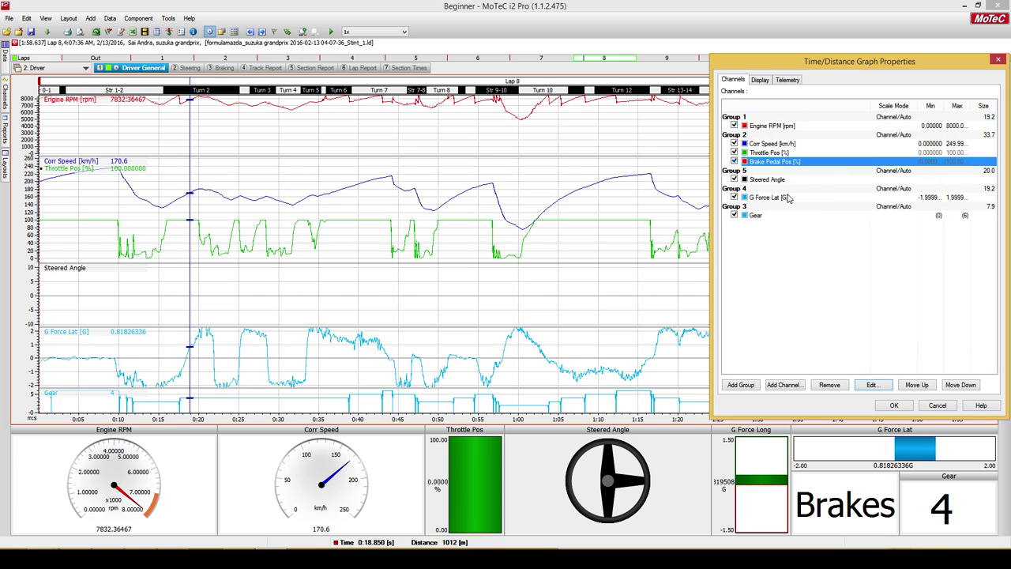
left_click(895, 405)
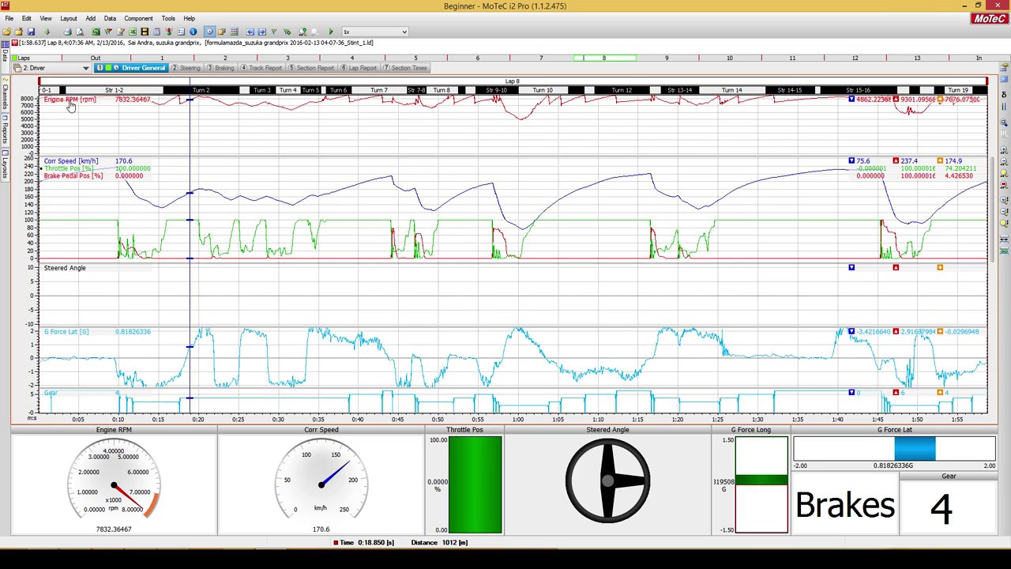
Move the data cursor to about 0:22.9 in Turn 2 and open the graph's properties with the Engine RPM channel selected.
left_click(222, 120)
right_click(224, 121)
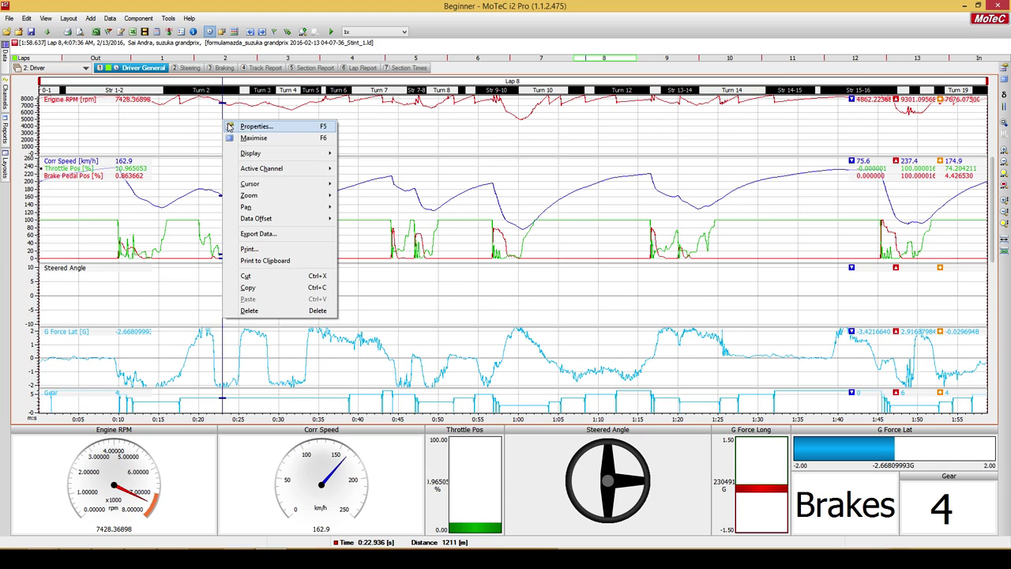
left_click(230, 126)
left_click_drag(433, 101, 470, 164)
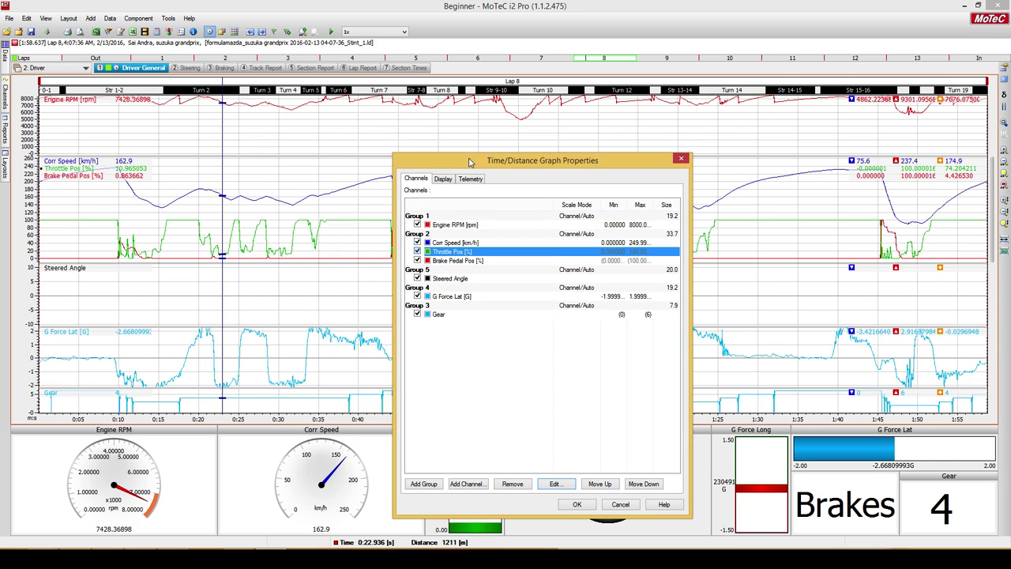
left_click(469, 228)
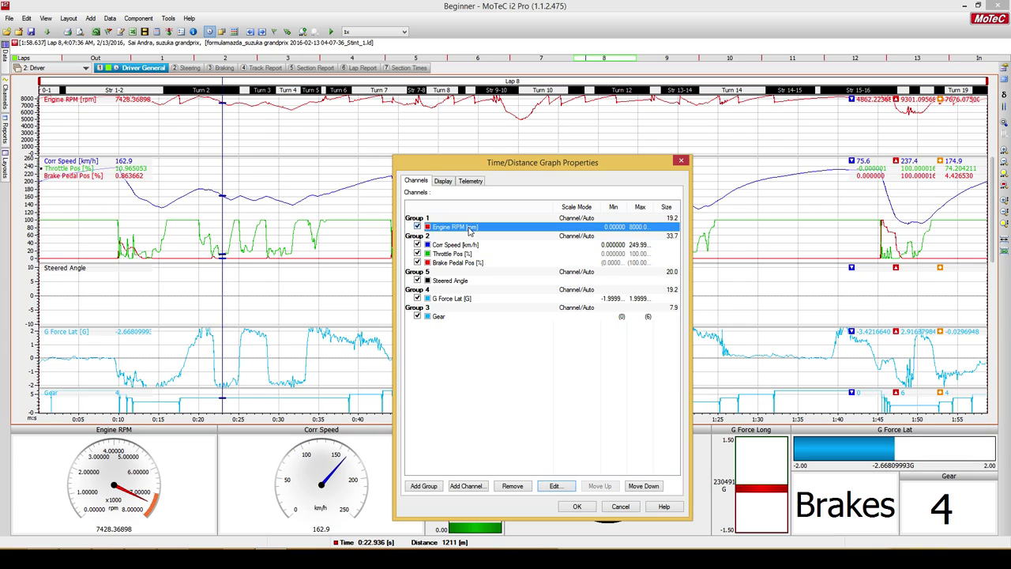
right_click(586, 218)
left_click(594, 223)
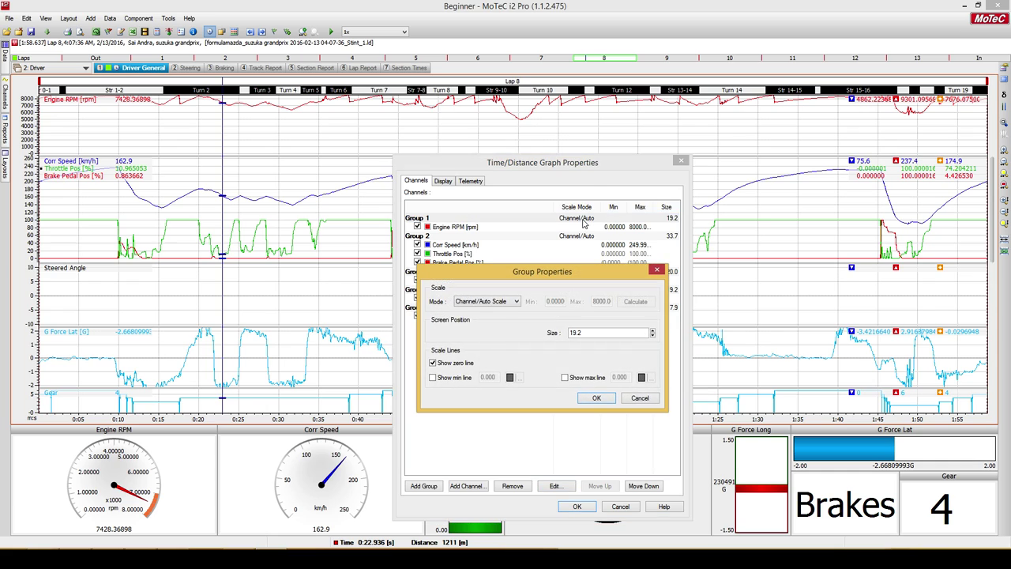
left_click(628, 399)
Set the Engine RPM channel to 0 decimal places and its display maximum to 9500 rpm.
double_click(444, 227)
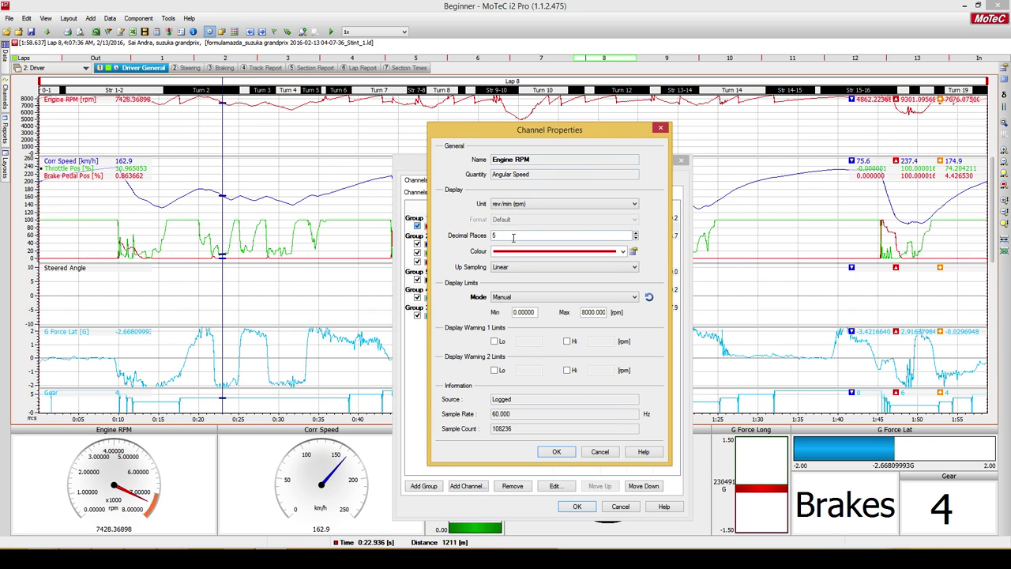
left_click(514, 237)
type("0")
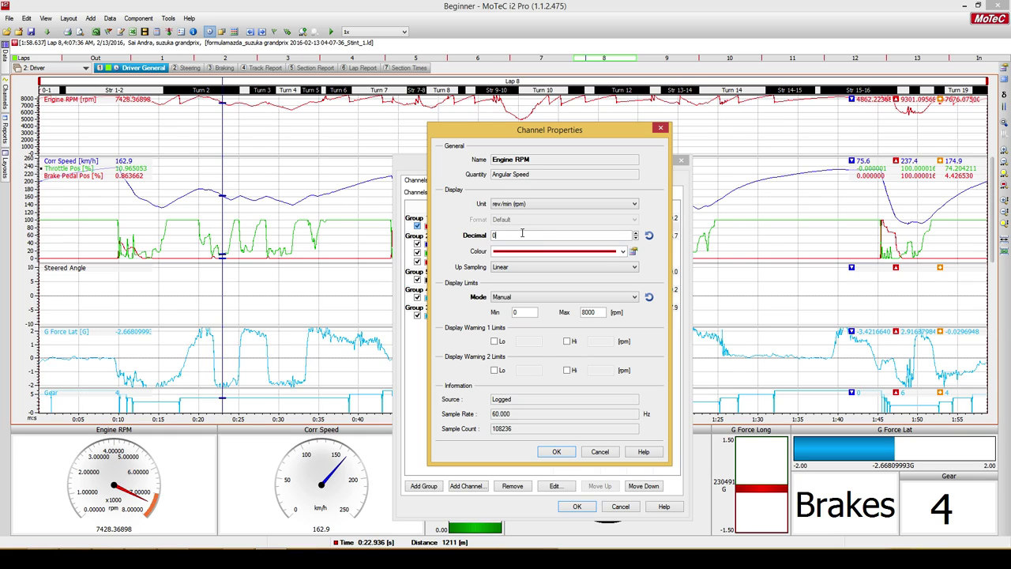
double_click(599, 314)
type("95")
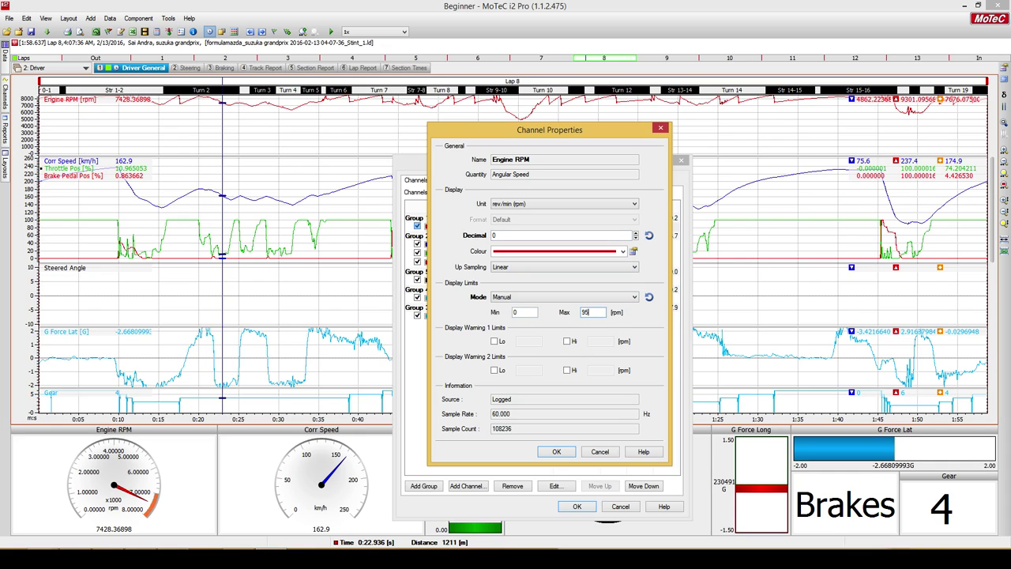
left_click(556, 454)
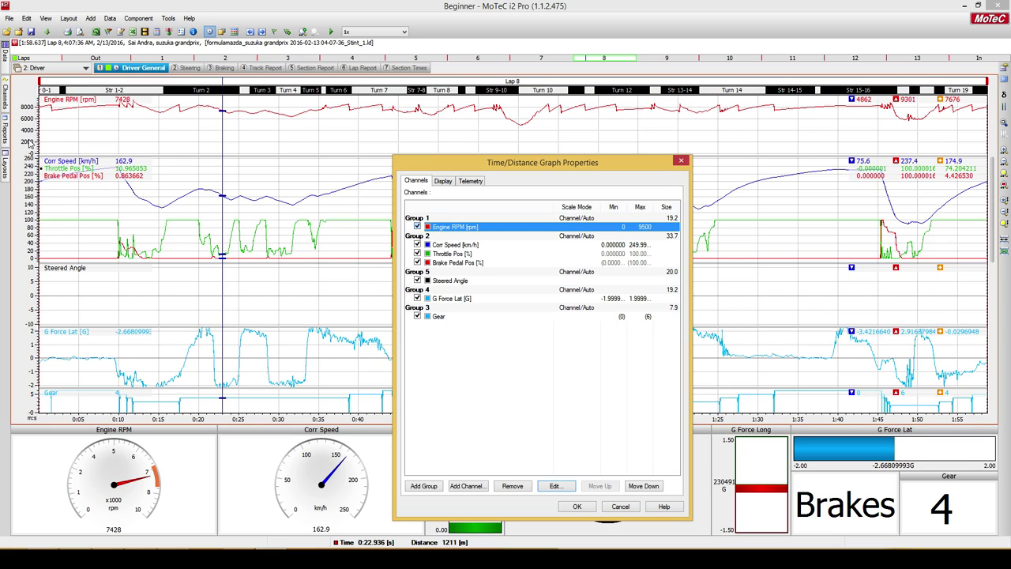
Set the Engine RPM channel's display minimum to 4000 rpm and apply the graph properties.
right_click(477, 232)
left_click(487, 237)
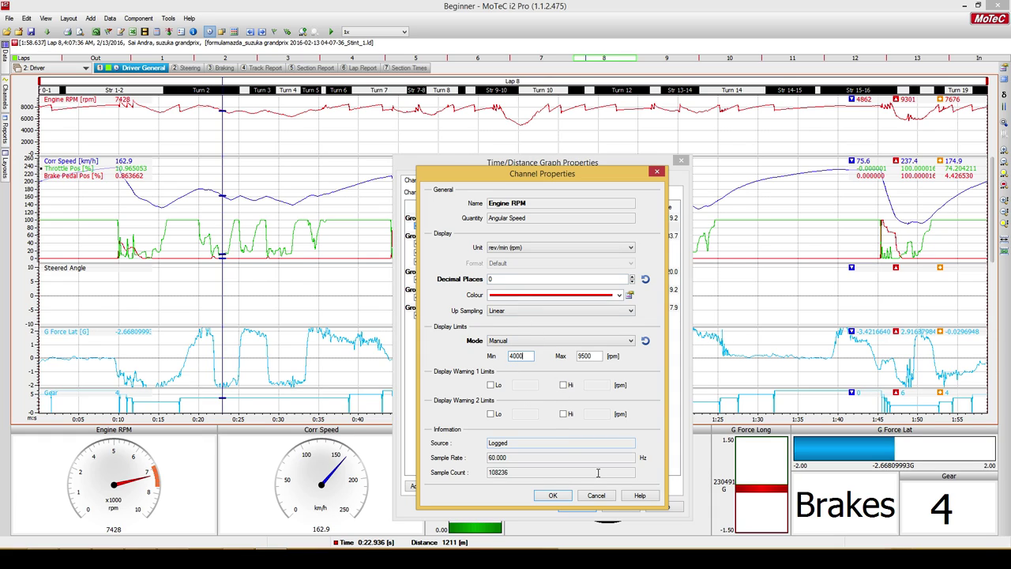
left_click(564, 496)
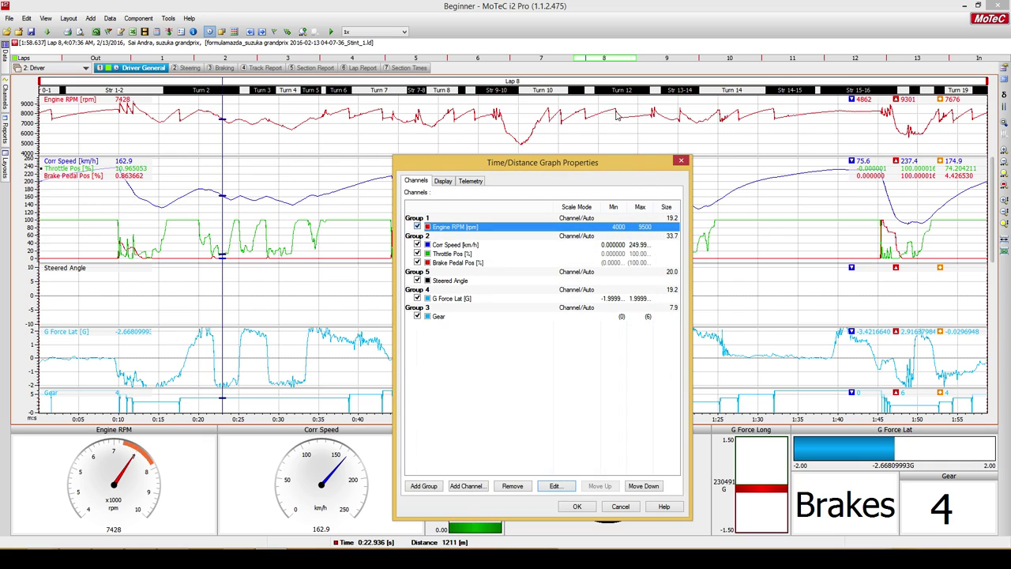
left_click(578, 507)
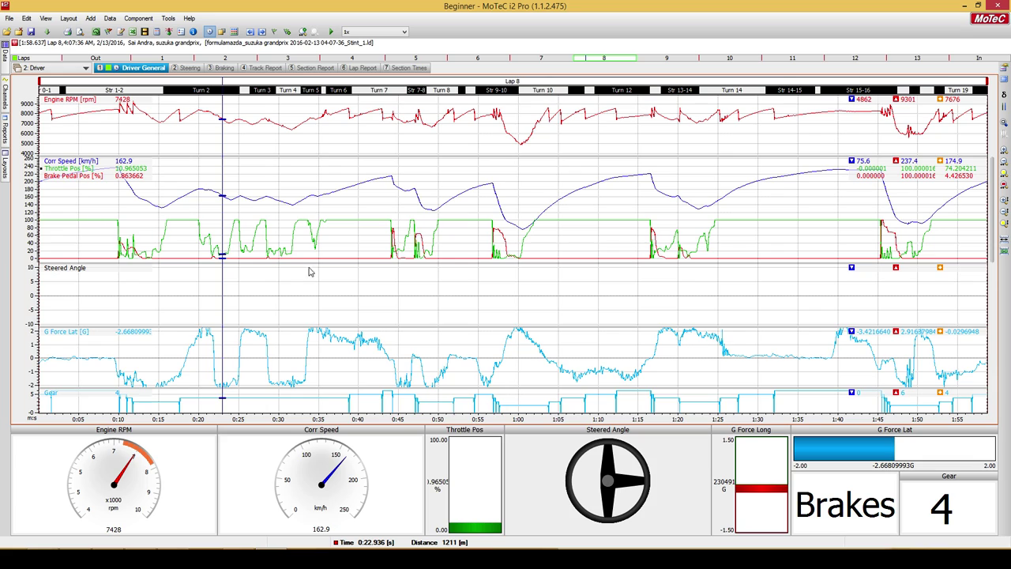
Hide the Brake Pedal Pos trace in the speed and throttle group, and show it again.
right_click(49, 181)
left_click(64, 201)
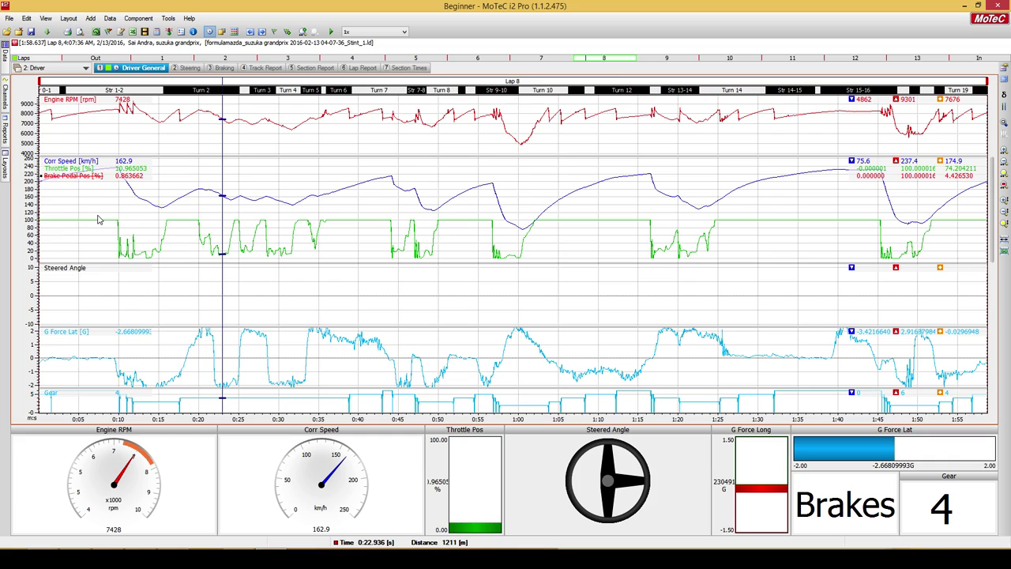
key("ctrl+z")
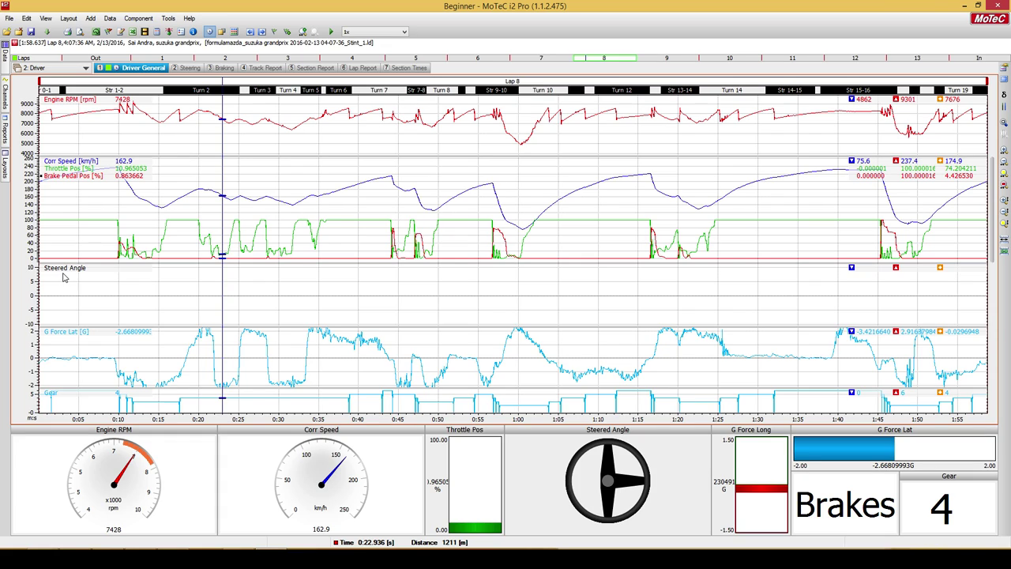
Add the Steering Wheel Angle channel to the time/distance graph's channel list.
double_click(124, 286)
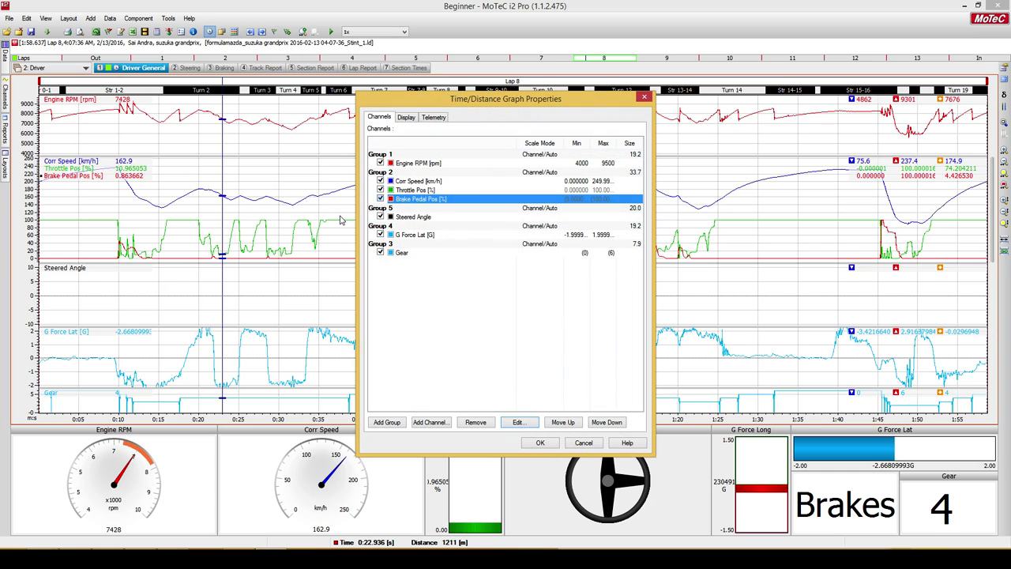
left_click(466, 219)
left_click(470, 209)
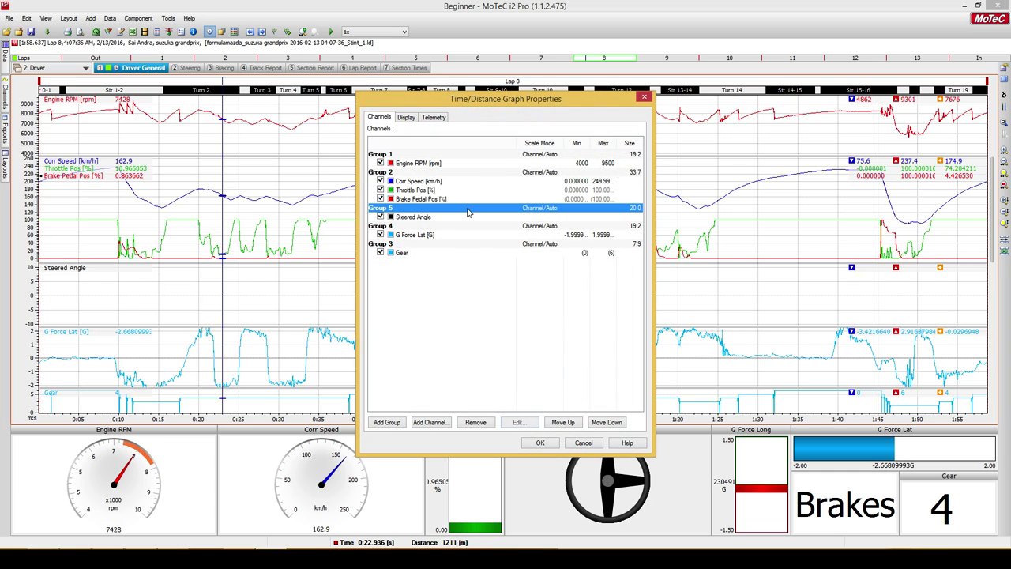
left_click(431, 424)
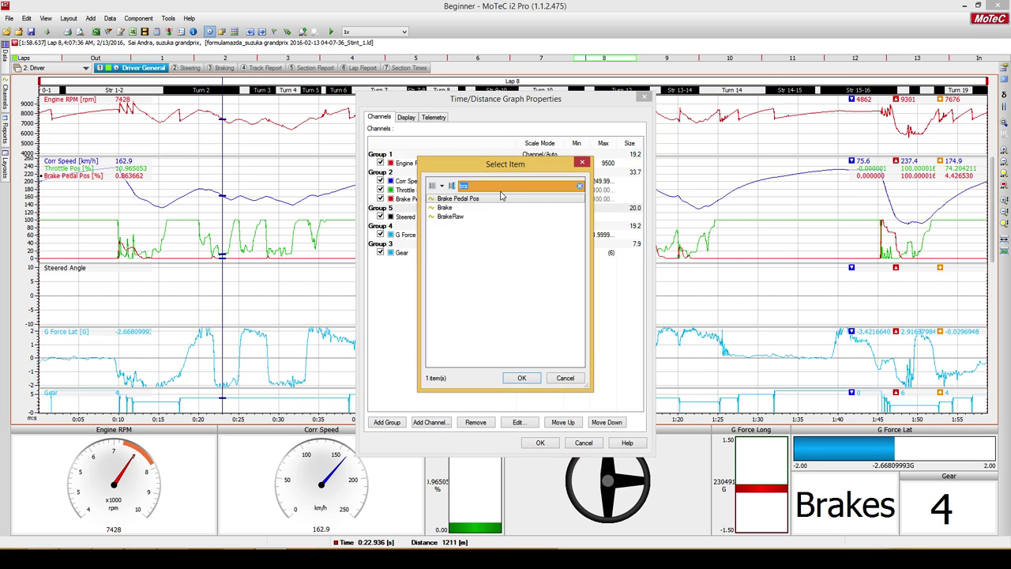
type("steer")
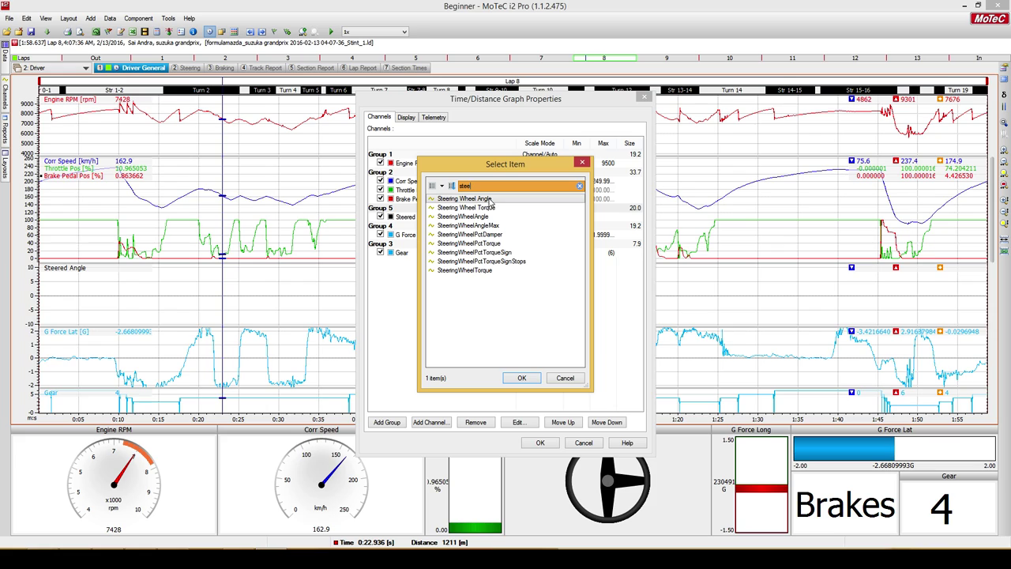
double_click(490, 201)
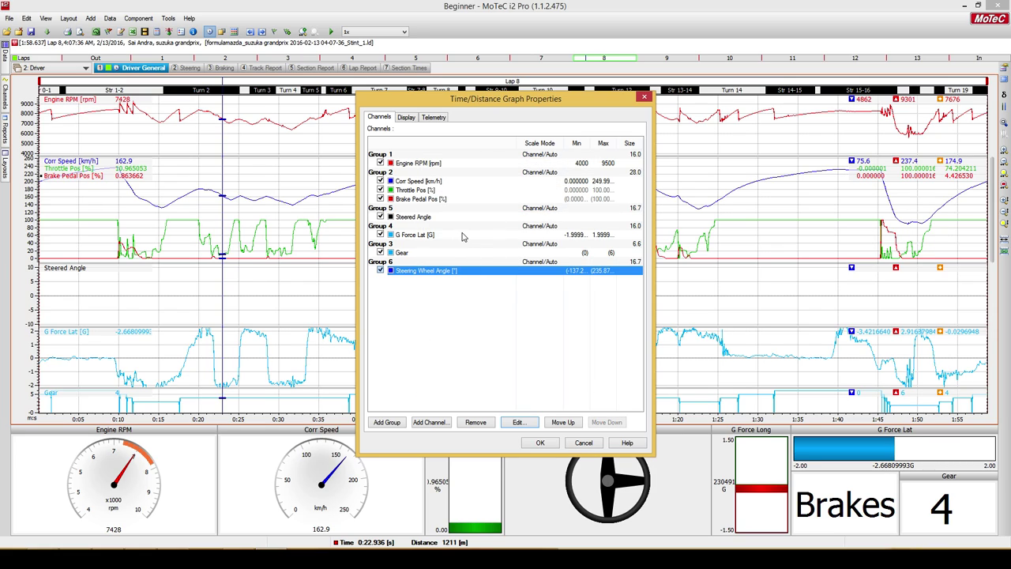
Move the Steering Wheel Angle channel up the list into Group 5, beneath Steered Angle.
left_click(563, 422)
left_click(563, 422)
left_click(562, 422)
left_click(563, 422)
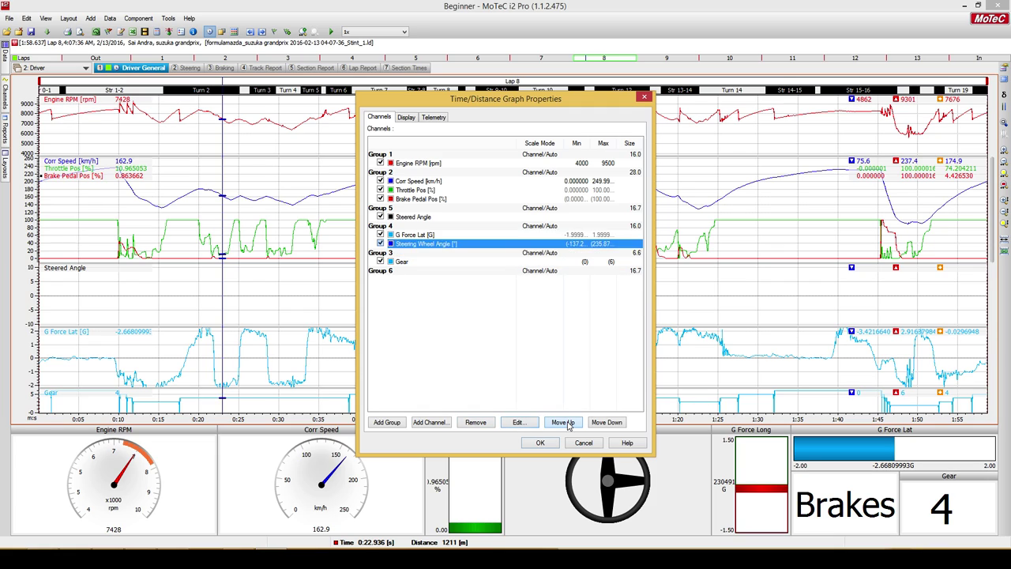
left_click(562, 422)
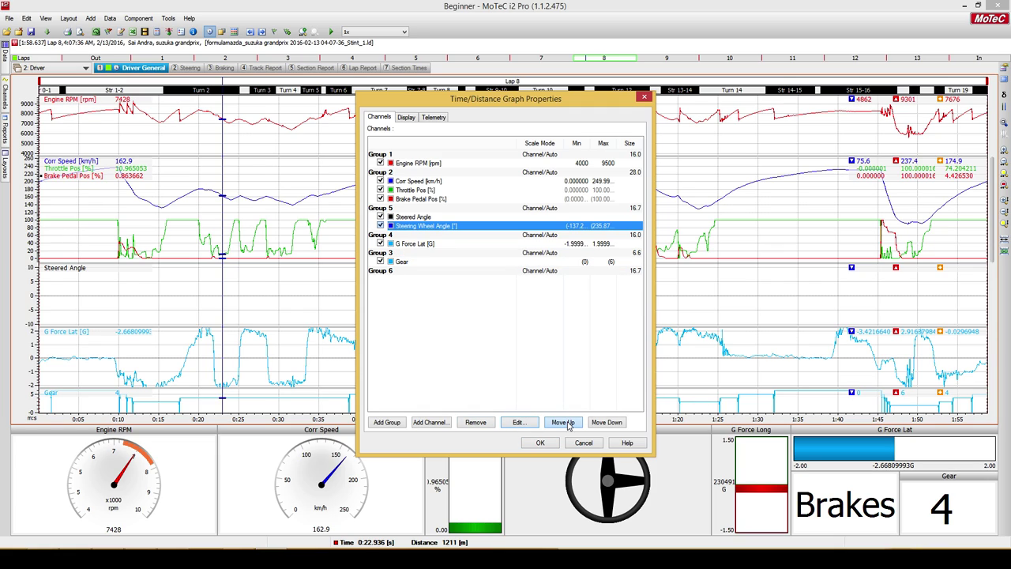
Remove the Steered Angle channel from Group 5 and apply the graph properties.
left_click(423, 218)
left_click(471, 425)
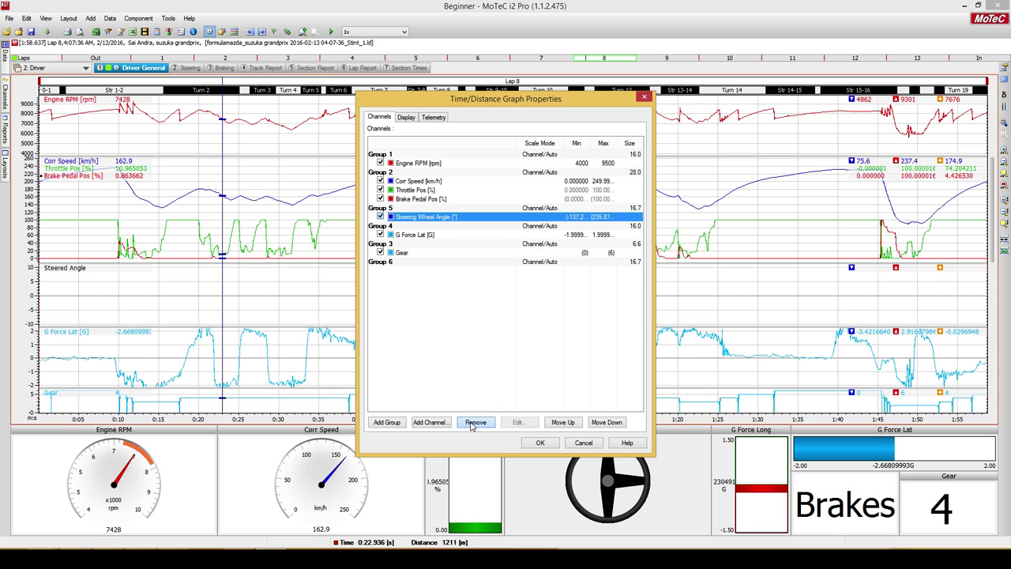
left_click(541, 443)
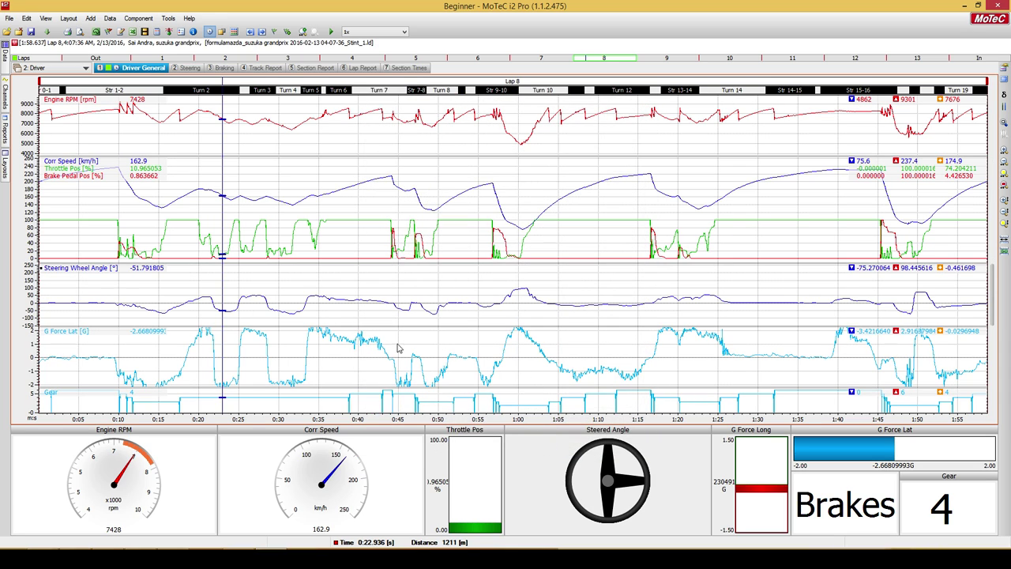
Move the data cursor forward to about 0:42.0 in Turn 7 to read the channel values there.
key("Right")
key("Right")
key("Right")
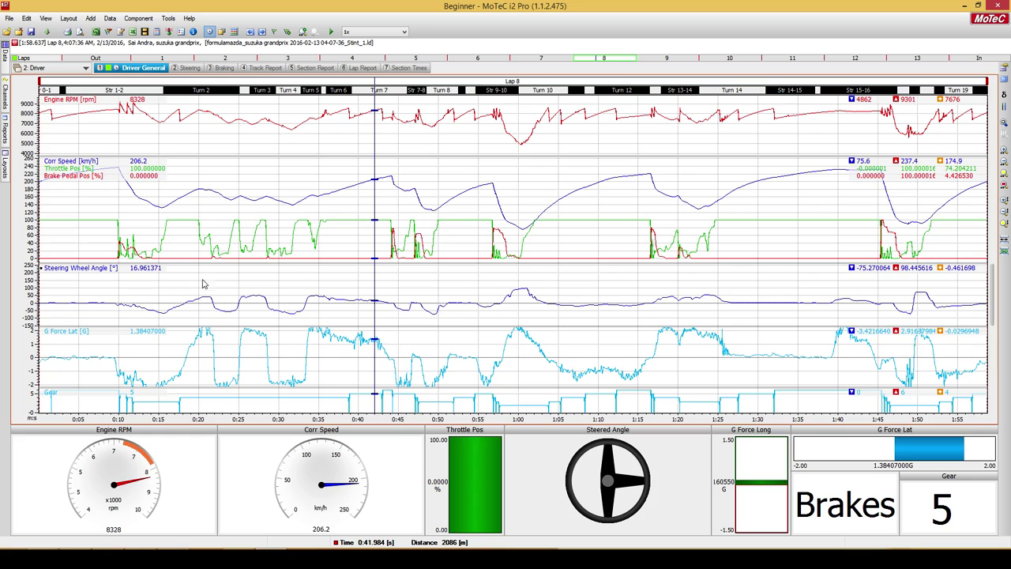
Open the time/distance graph's Group 5 properties and set its scale mode to Manual Scale.
right_click(292, 280)
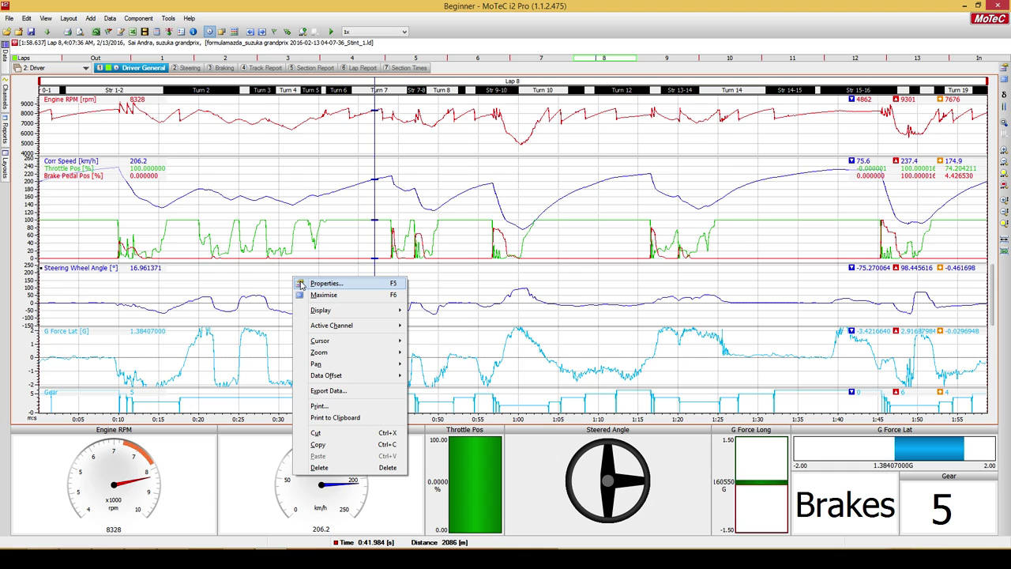
left_click(324, 282)
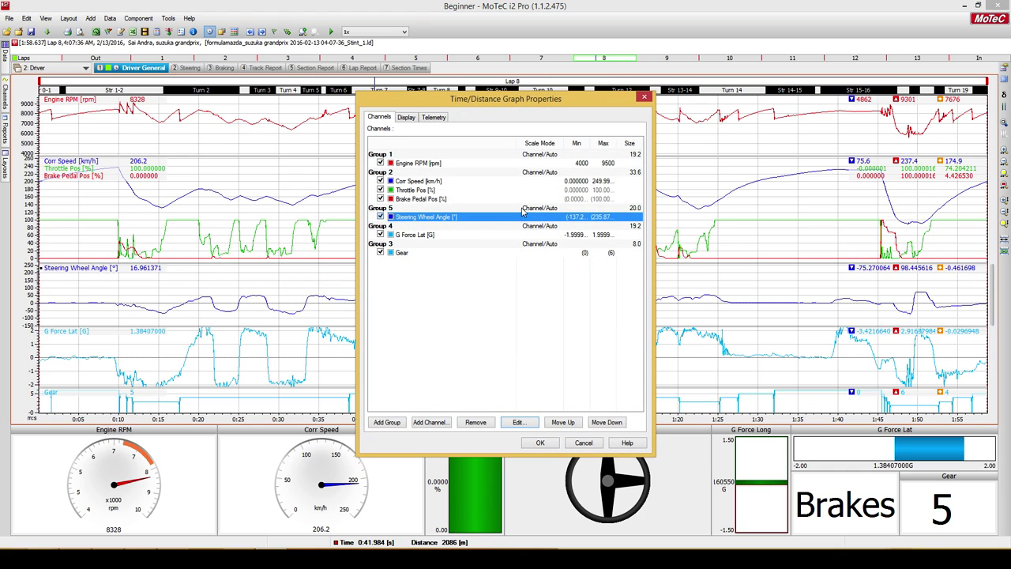
left_click(522, 208)
right_click(522, 208)
left_click(514, 209)
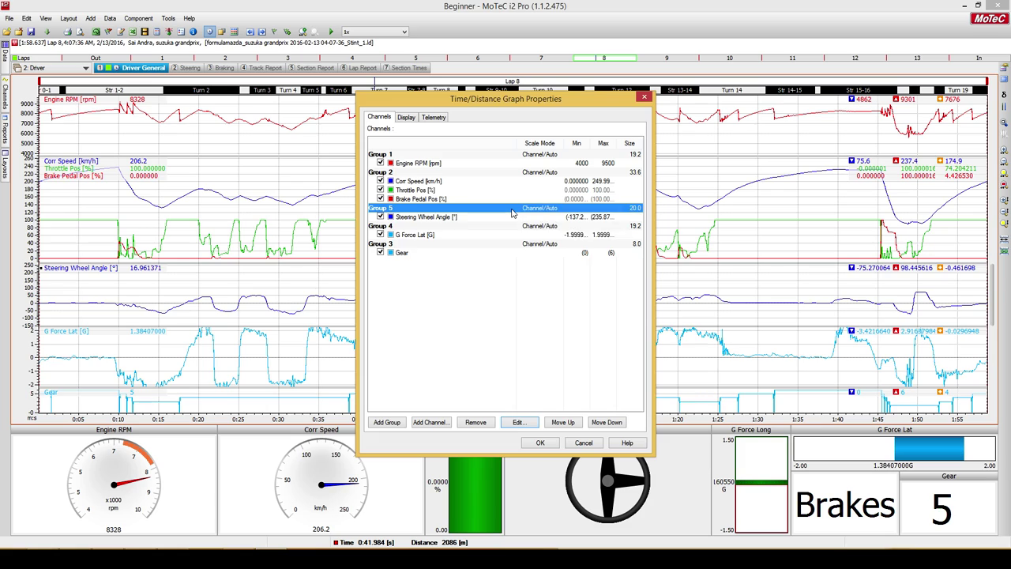
double_click(513, 208)
left_click(478, 237)
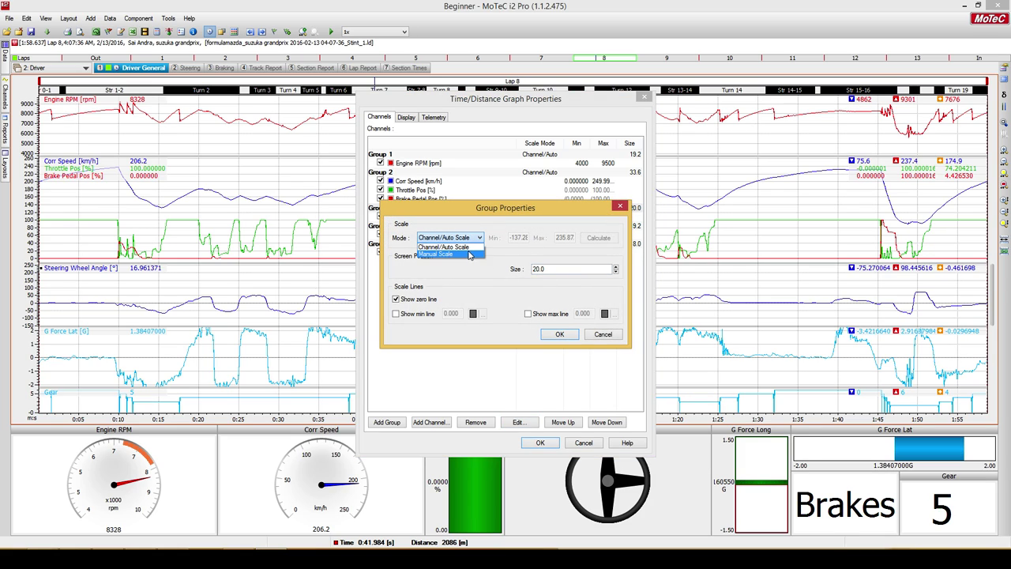
left_click(442, 253)
Set the Group 5 scale from -180 to 180, apply it, and place the data cursor at about 0:21.3 in Turn 2.
double_click(521, 237)
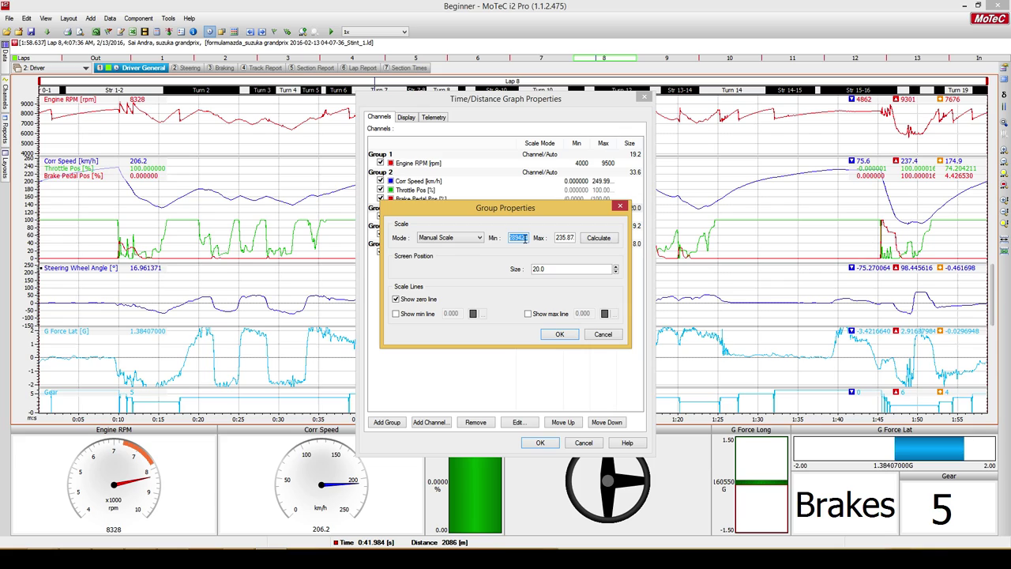
type("-")
key("Tab")
type("180")
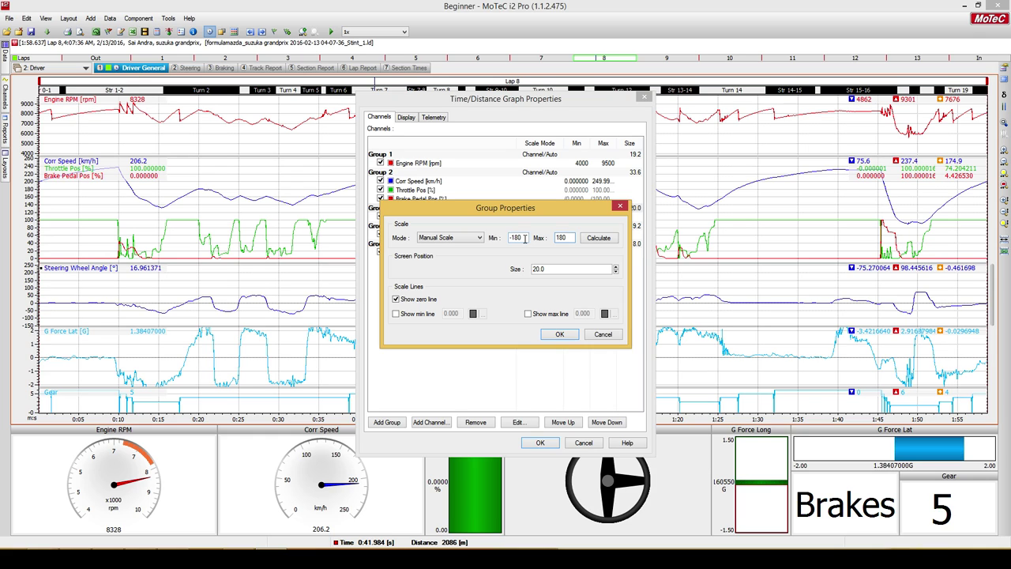
left_click(556, 335)
left_click(551, 443)
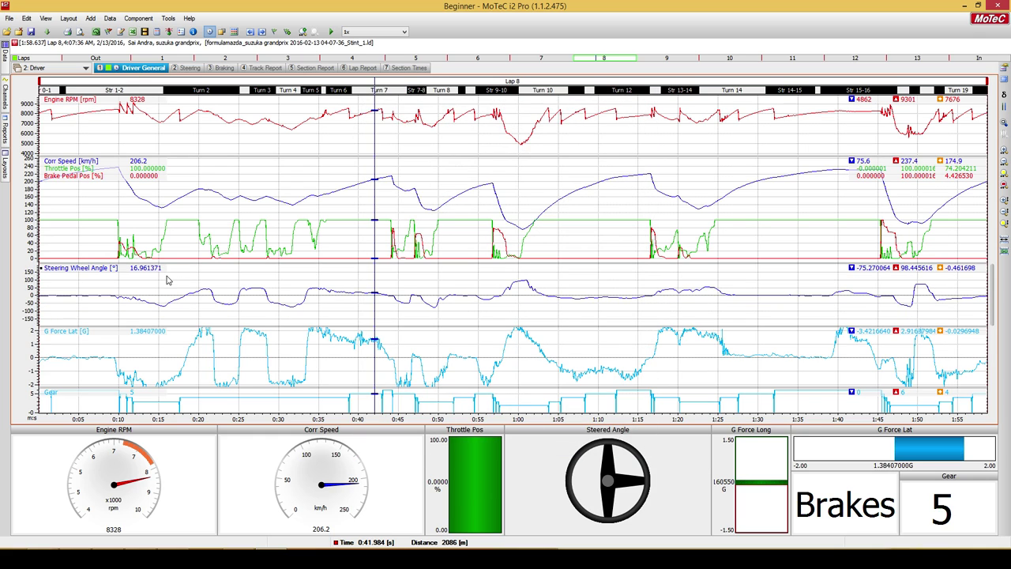
left_click_drag(130, 292, 209, 293)
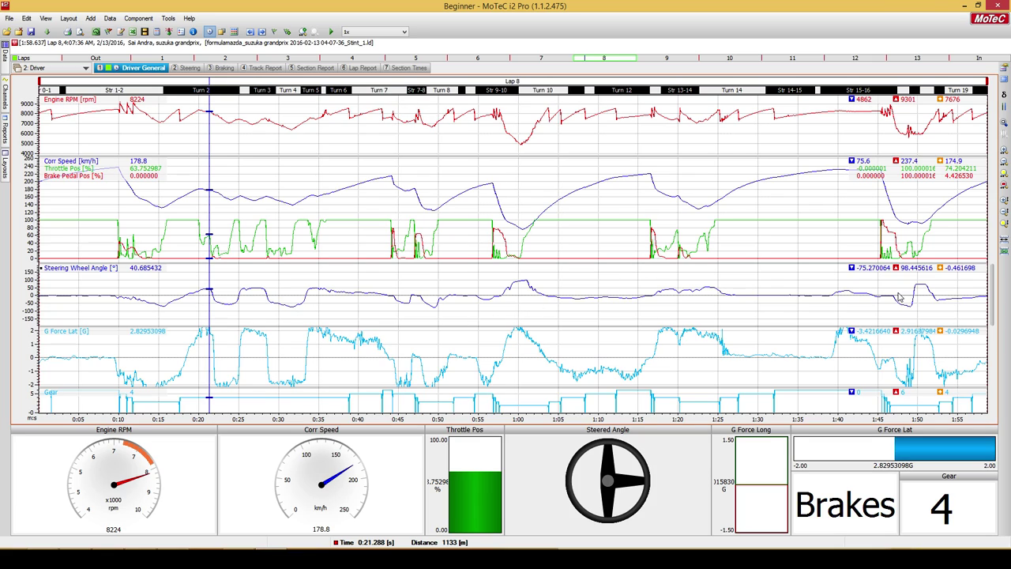
Set the Steering Wheel Angle channel to 1 decimal place and apply the graph properties.
right_click(179, 285)
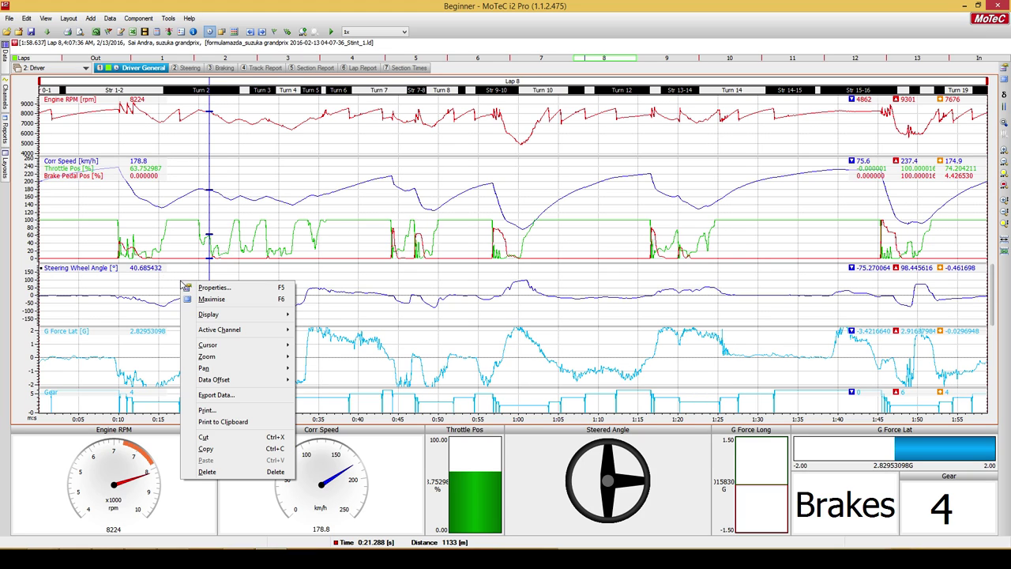
left_click(199, 287)
double_click(436, 217)
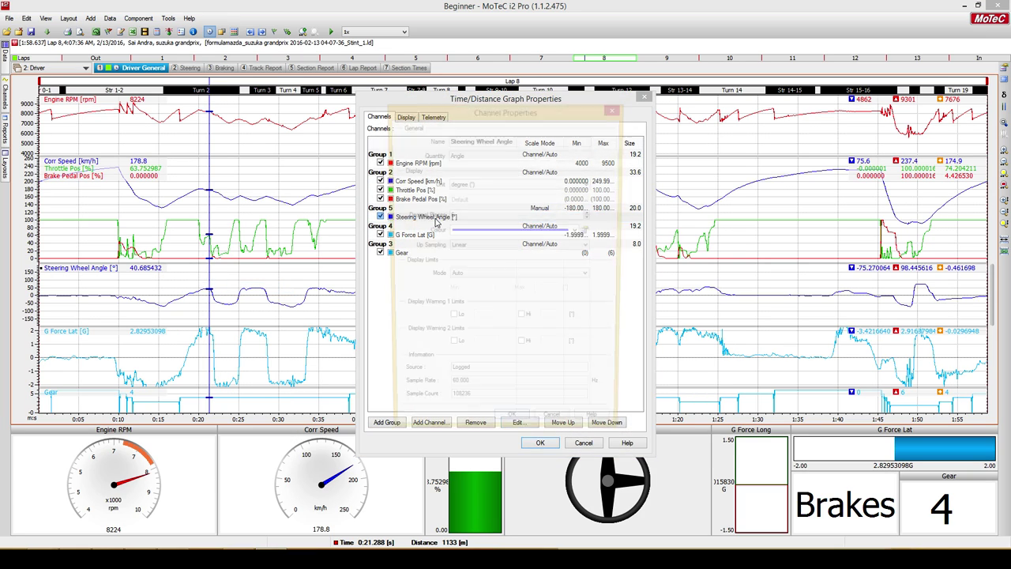
double_click(498, 215)
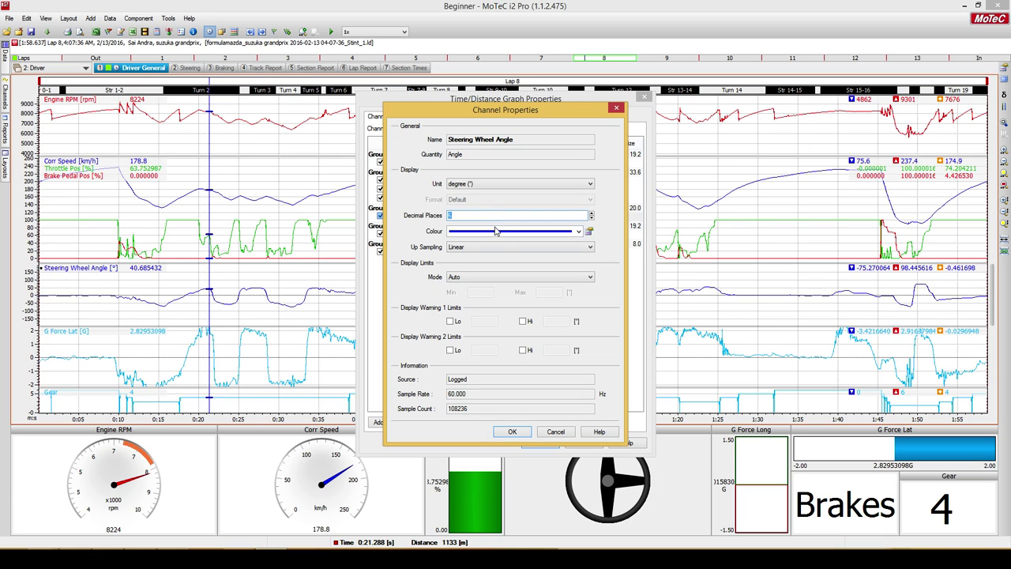
type("1")
left_click(512, 431)
left_click(531, 442)
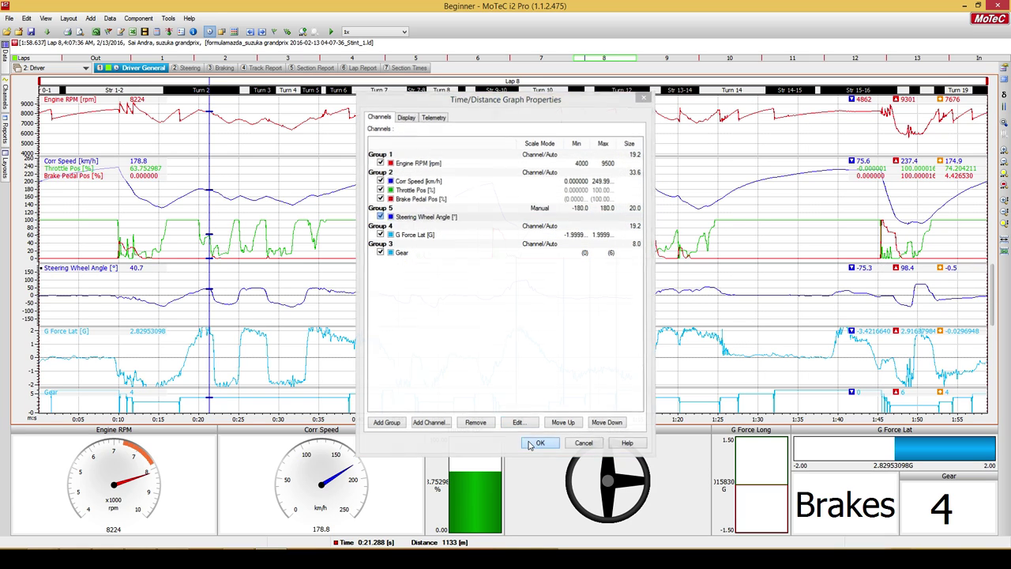
Set the Throttle Pos channel in the time/distance graph to 1 decimal place.
right_click(241, 193)
left_click(265, 198)
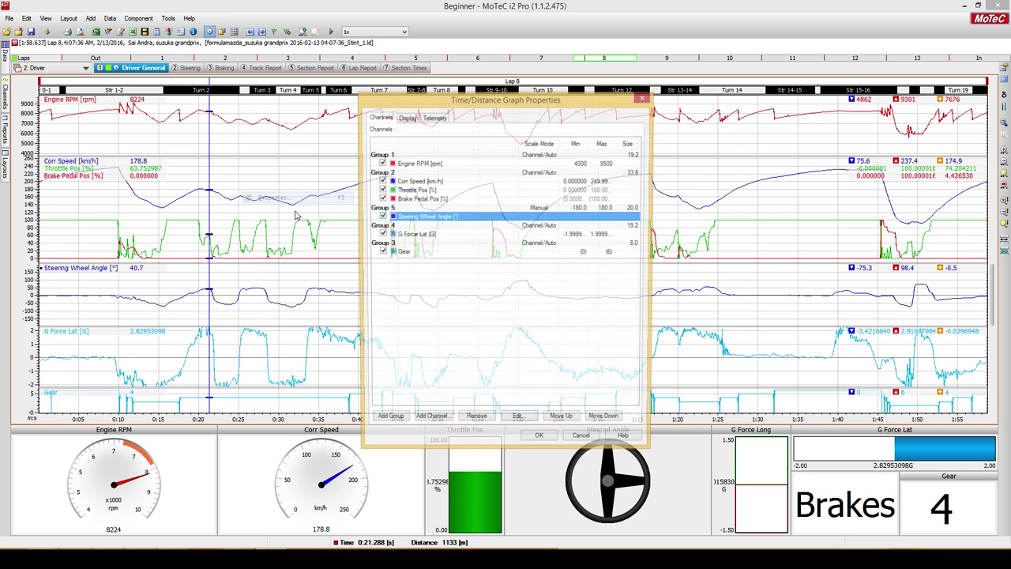
double_click(466, 190)
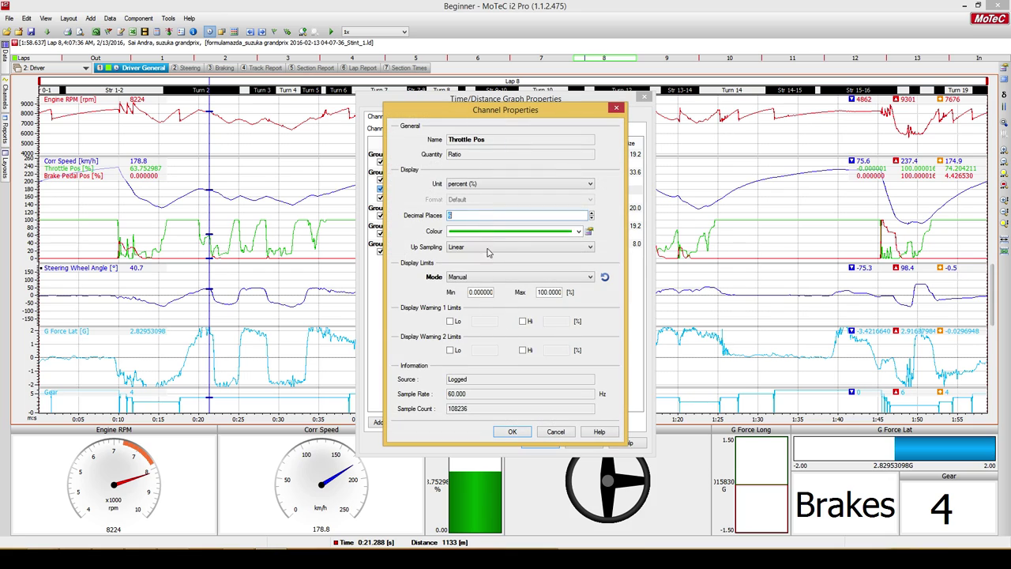
left_click(512, 432)
Set the Brake Pedal Pos channel to 1 decimal place, check the Corr Speed channel's properties, and apply the graph properties.
double_click(454, 200)
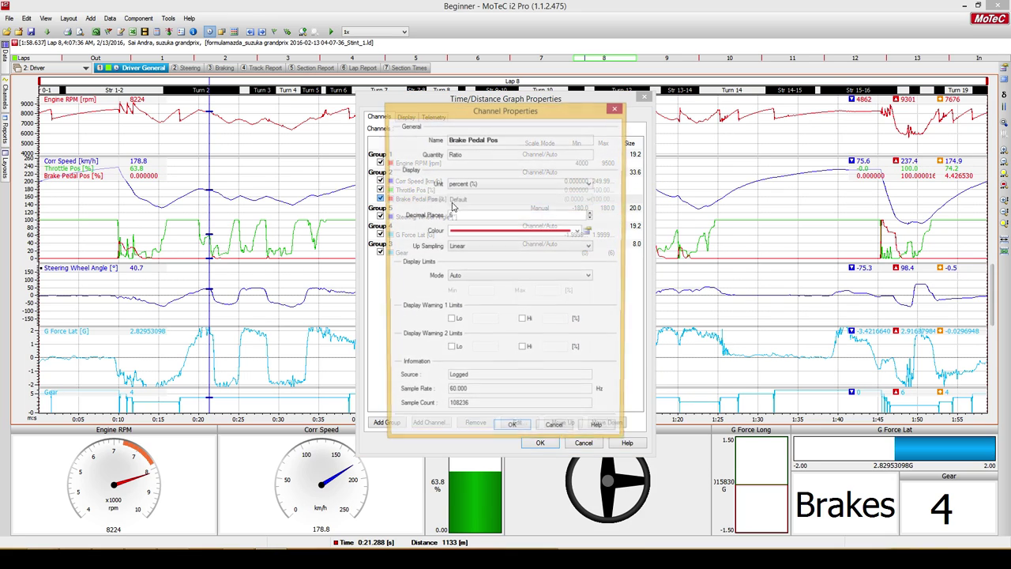
double_click(464, 215)
type("1")
left_click(512, 431)
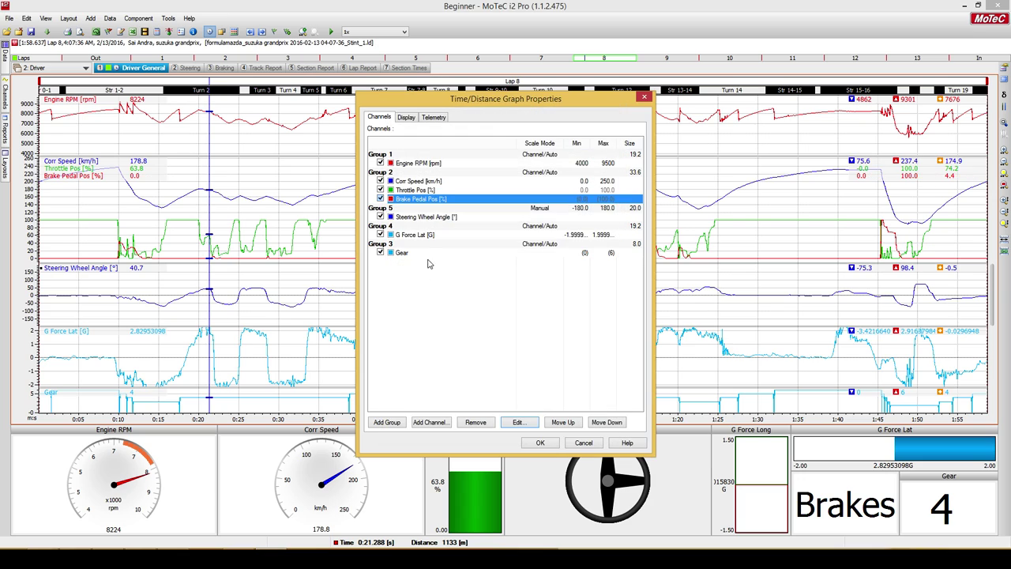
double_click(424, 179)
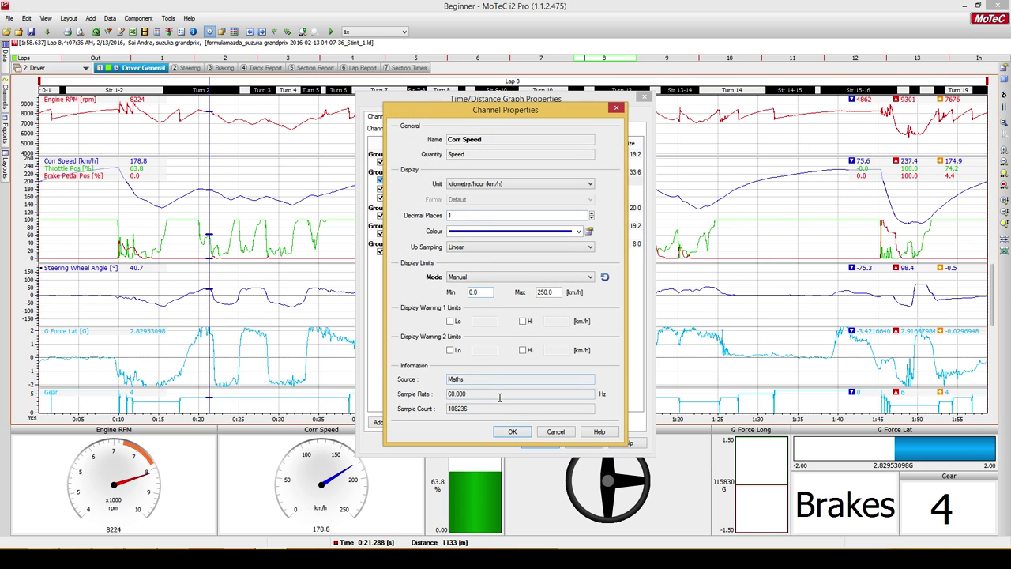
left_click(514, 430)
left_click(539, 443)
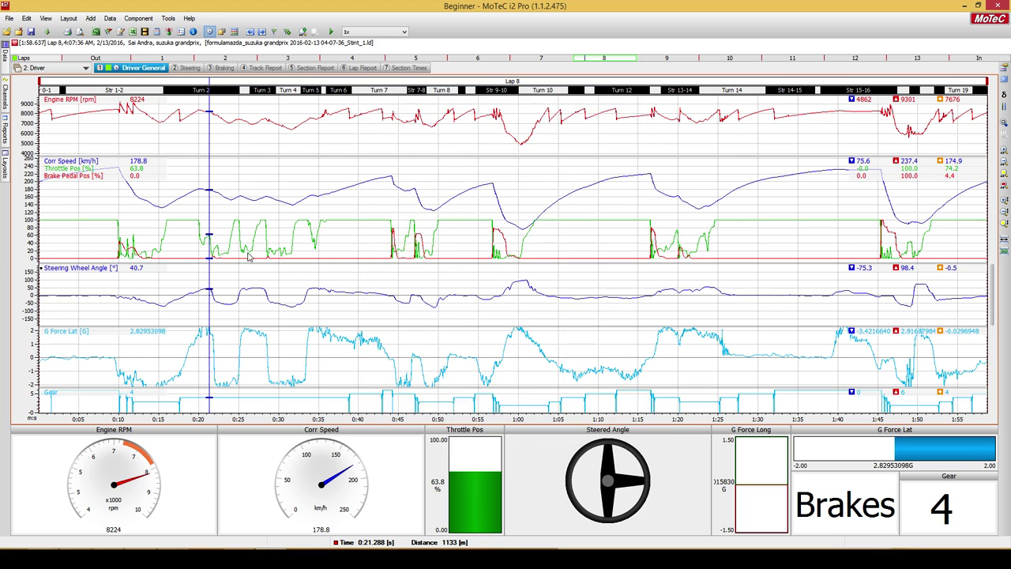
Place the data cursor at about 0:19.3, set the G Force Lat channel to 2 decimal places, and apply the graph properties.
left_click_drag(136, 215, 184, 208)
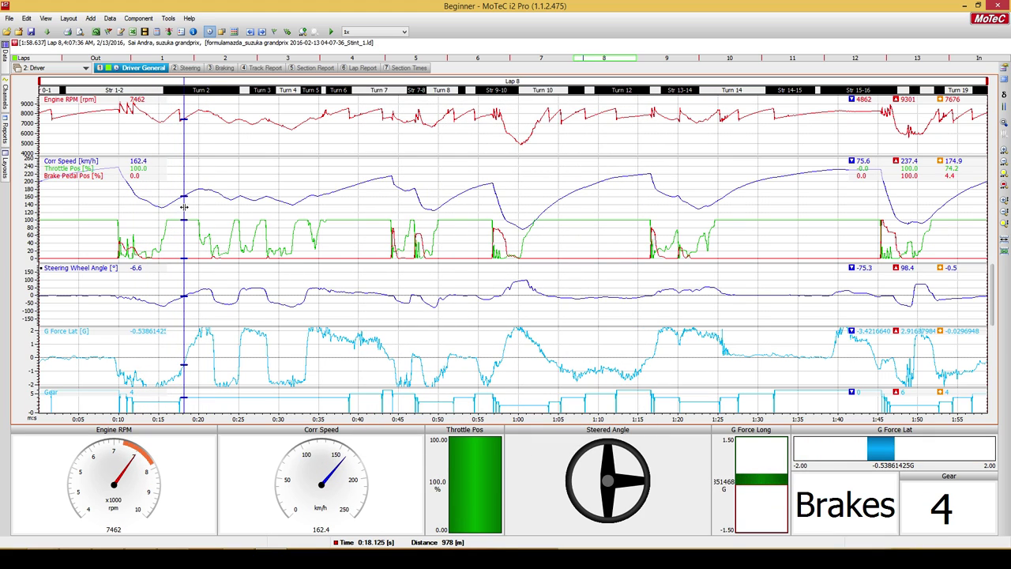
left_click(195, 355)
right_click(210, 348)
left_click(241, 348)
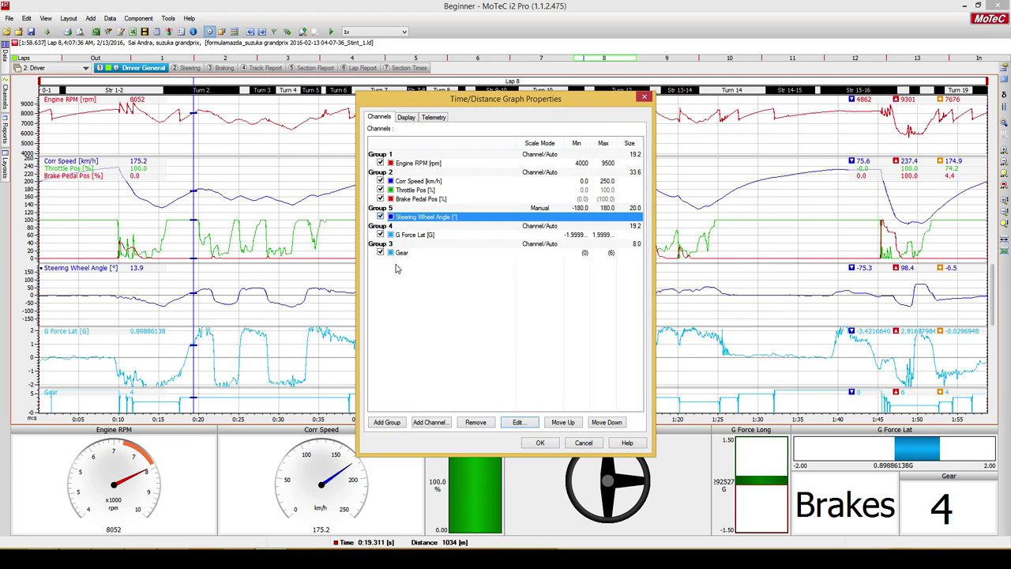
double_click(425, 235)
left_click(477, 215)
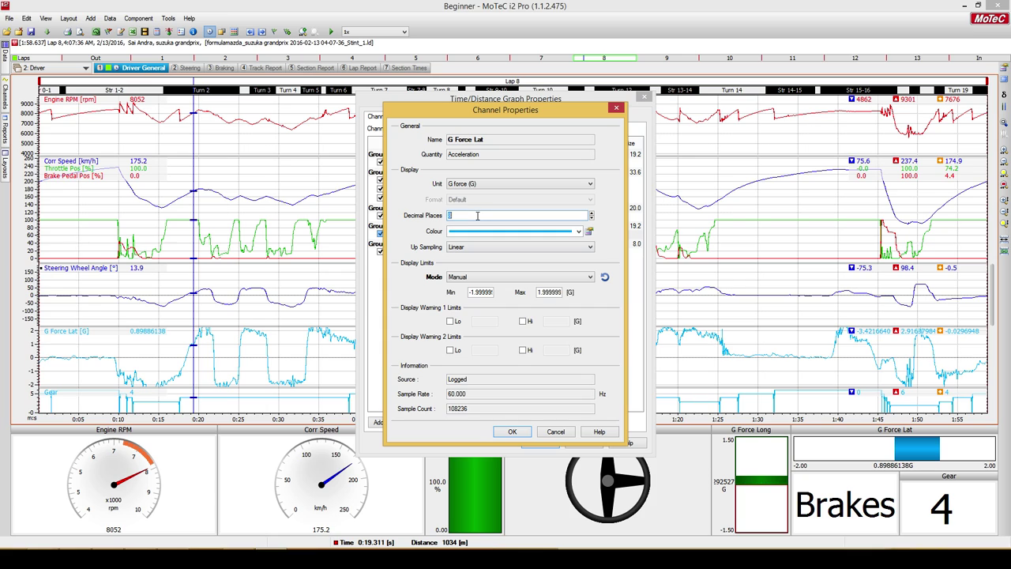
type("2")
left_click(512, 432)
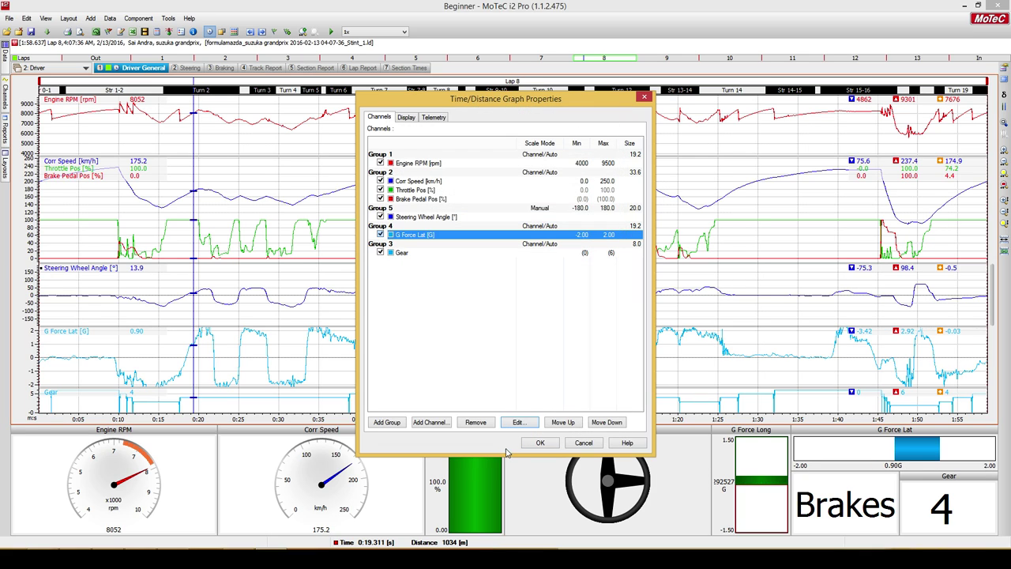
left_click(538, 442)
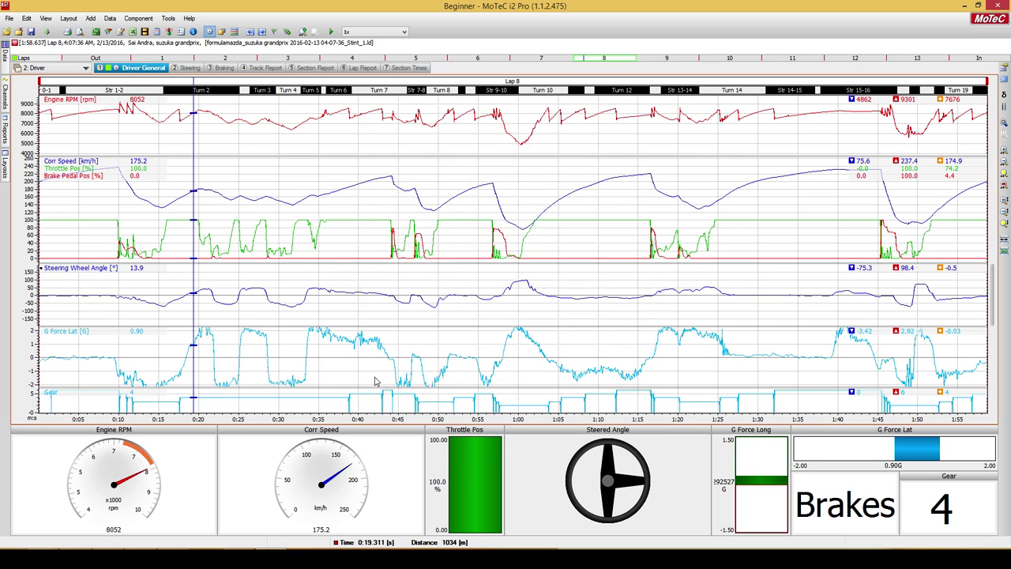
Move the data cursor within Turn 2 to about 0:22.3 and back to about 0:17.3 to compare the engine RPM readings.
left_click(216, 352)
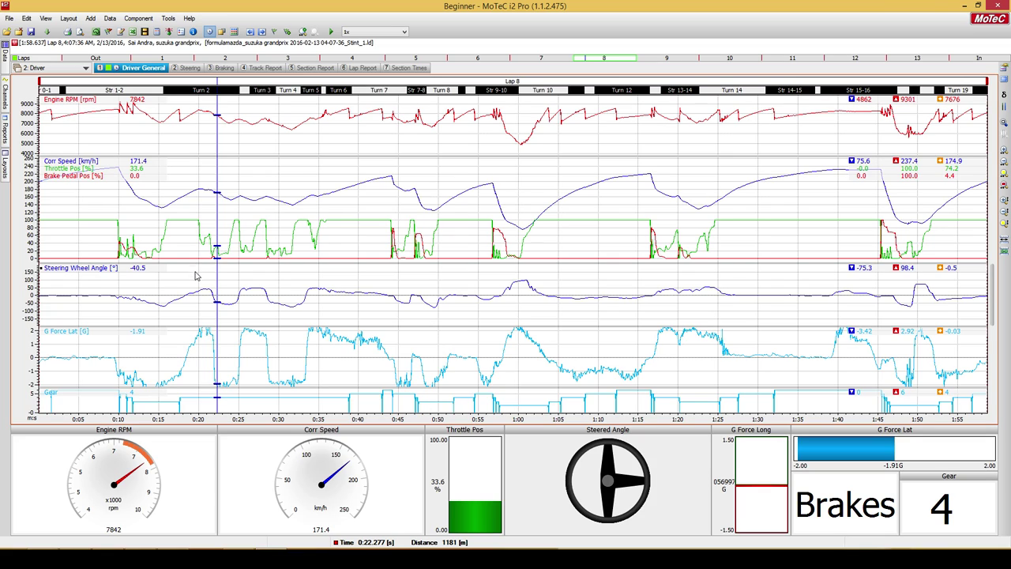
left_click(143, 472)
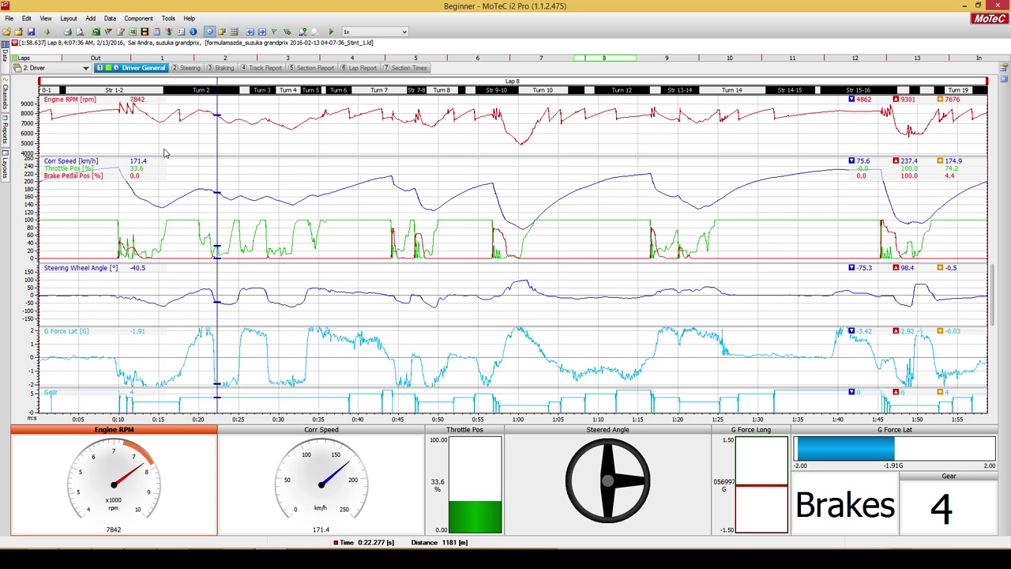
mouse_move(164, 150)
left_mouse_down()
mouse_move(152, 152)
mouse_move(177, 150)
left_mouse_up()
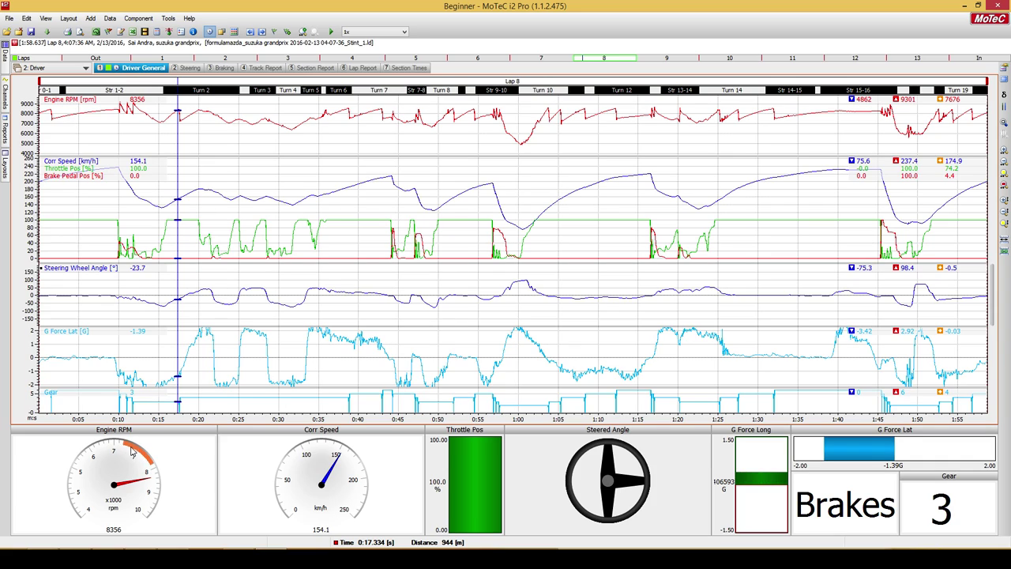
Open the Engine RPM dial's colour band settings and select the 7000 to 8000 band.
left_click(174, 452)
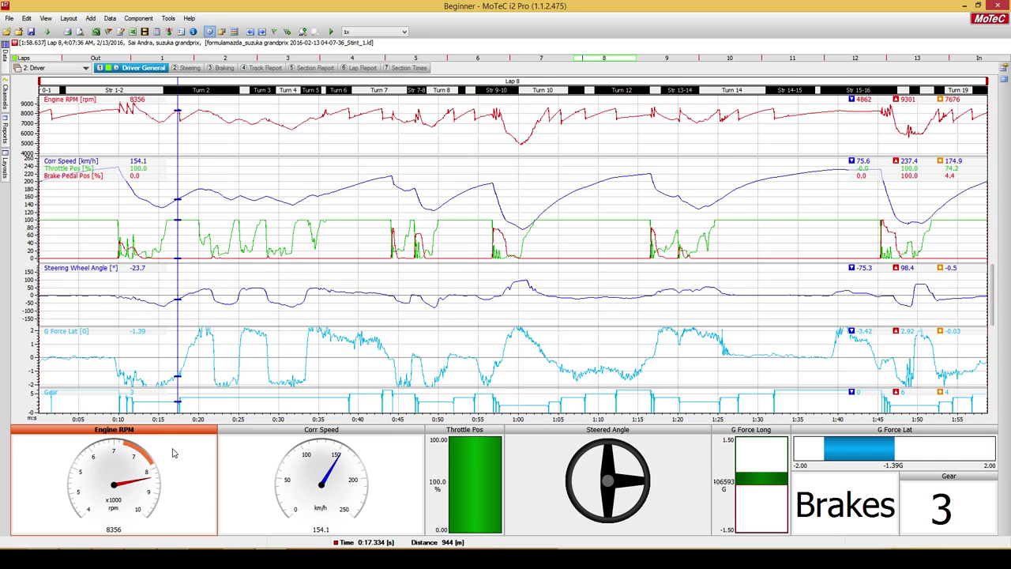
right_click(174, 453)
left_click(199, 351)
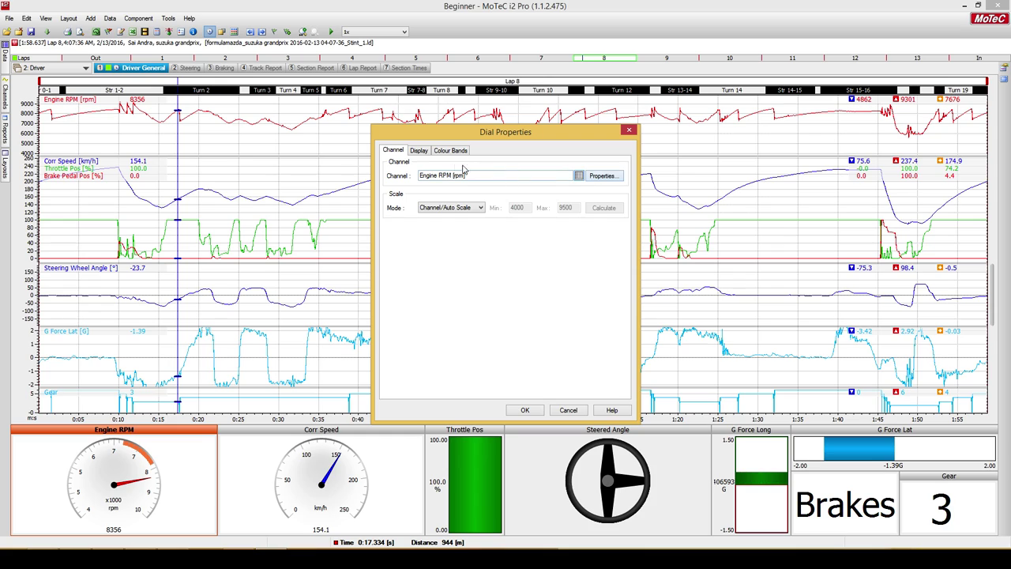
left_click(439, 154)
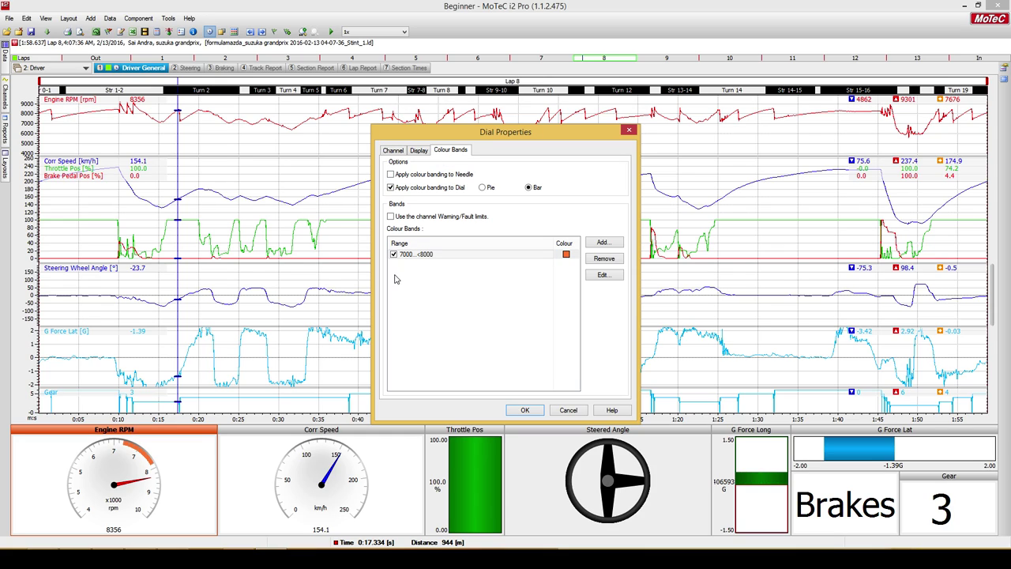
left_click(412, 256)
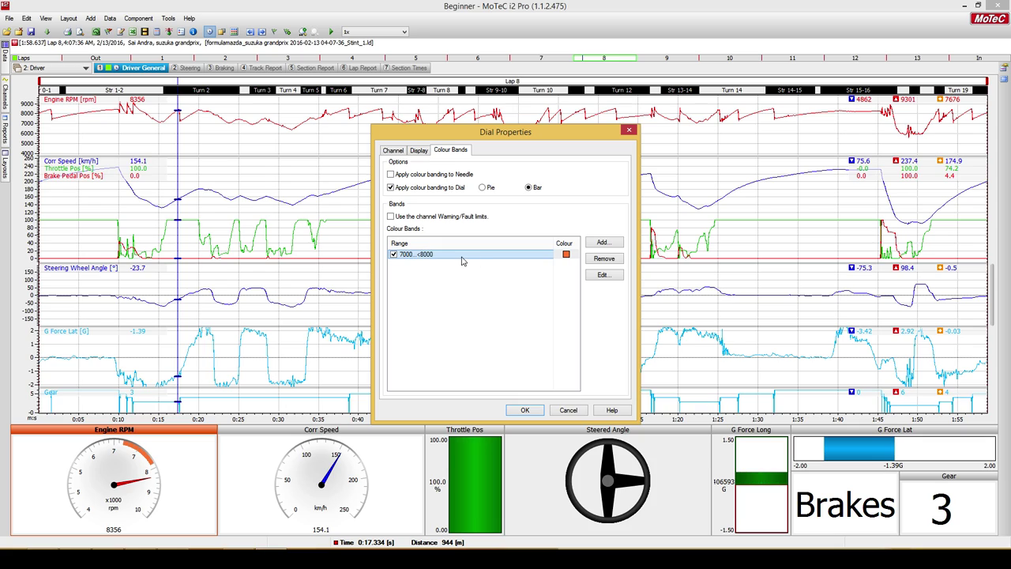
double_click(424, 266)
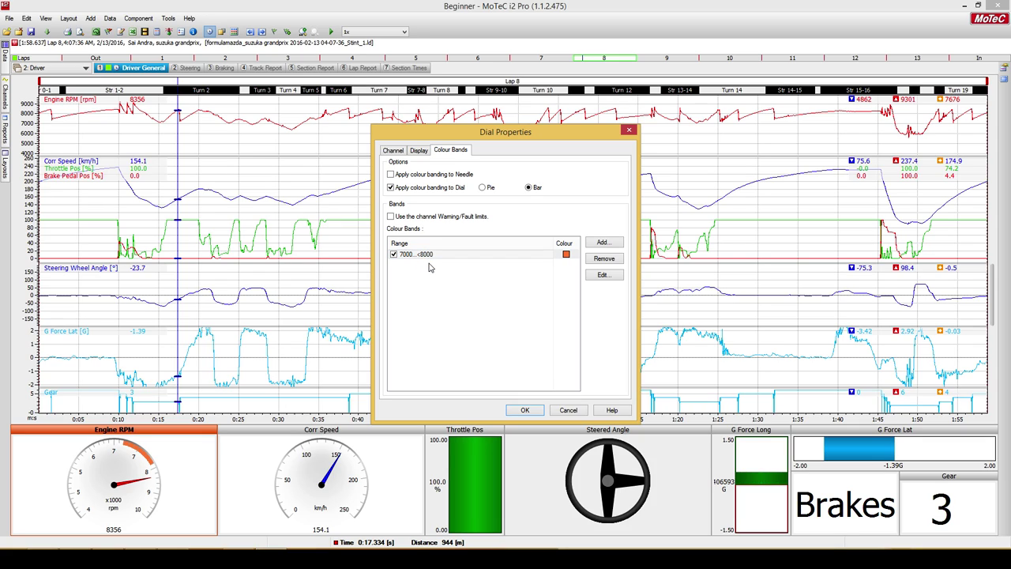
left_click(431, 256)
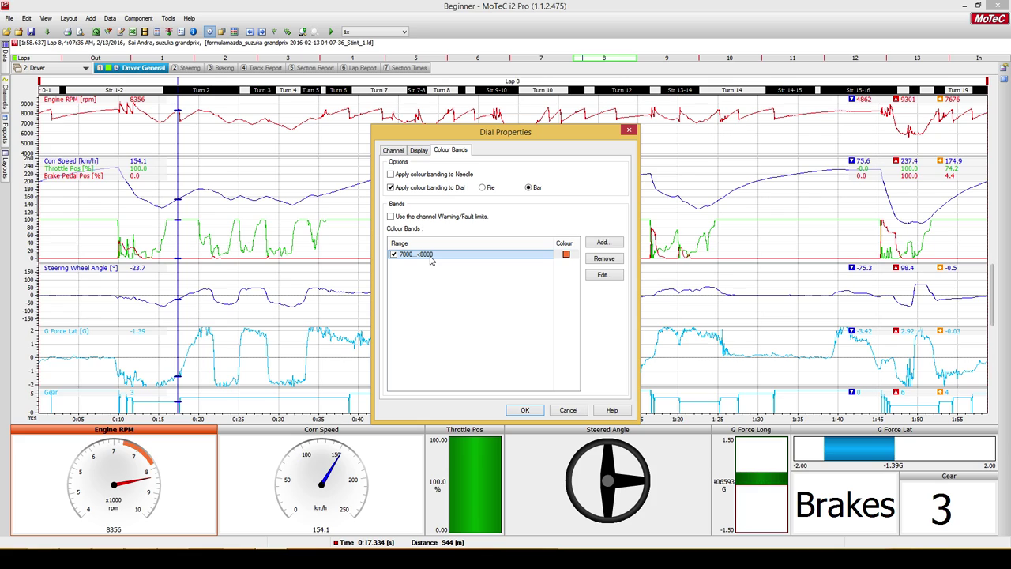
Set the selected colour band's minimum to 8500, disable its maximum limit, and apply the dial properties.
left_click(604, 275)
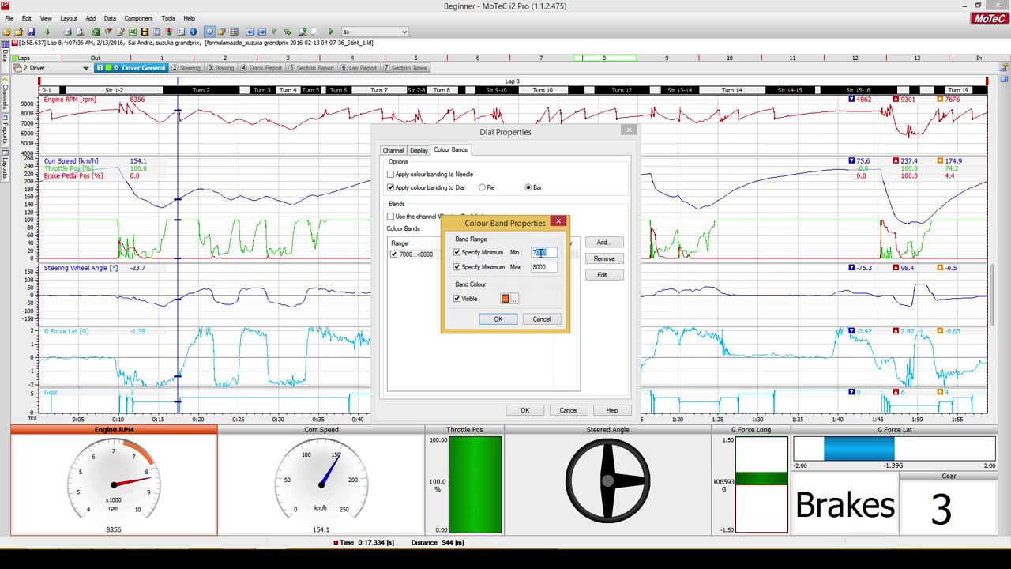
left_click_drag(555, 265, 530, 258)
type("8500")
left_click(457, 268)
left_click(498, 319)
left_click(525, 410)
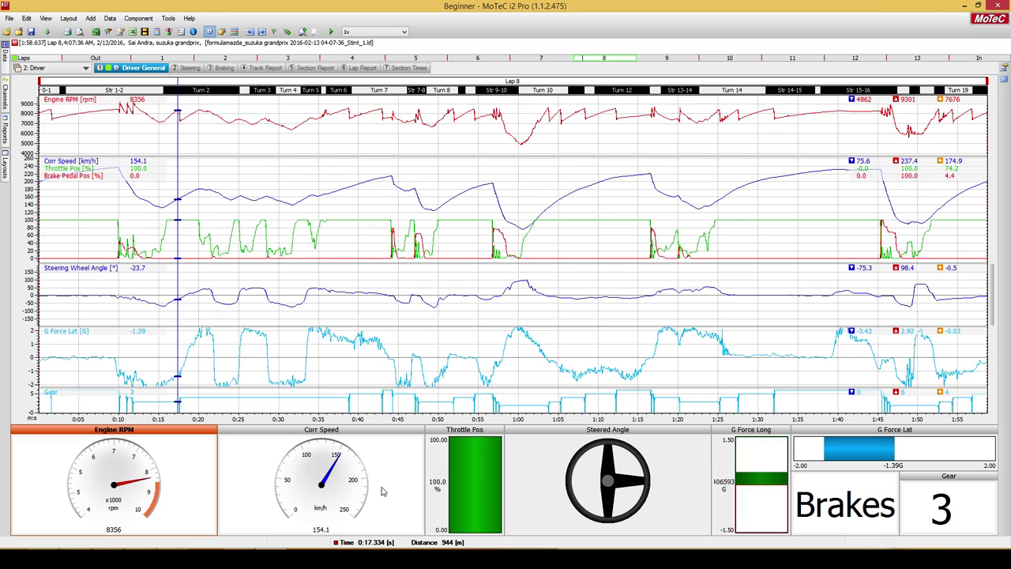
Change the Corr Speed channel's display unit to mile/hour (mph) in its channel properties.
left_click(70, 166)
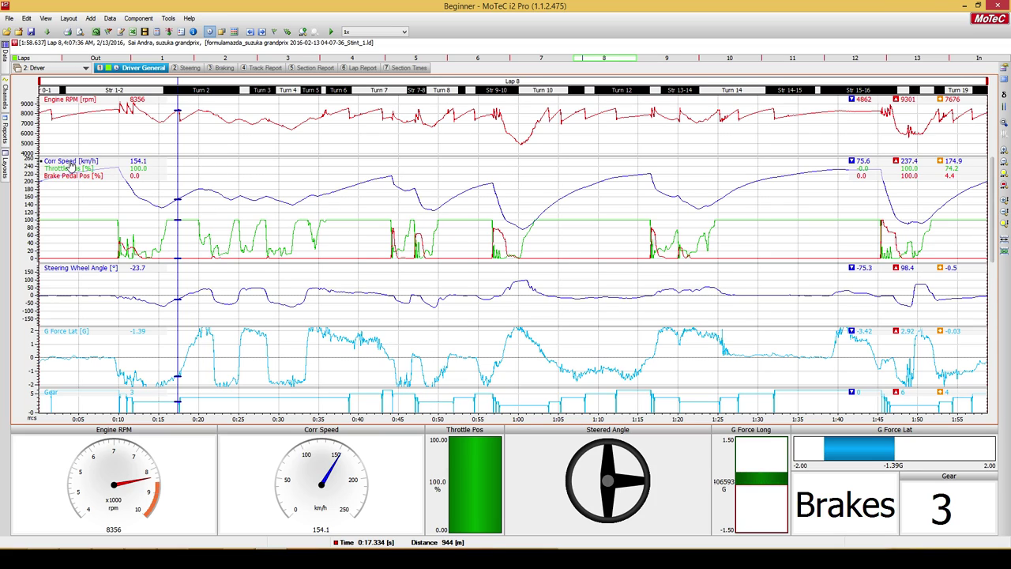
right_click(70, 164)
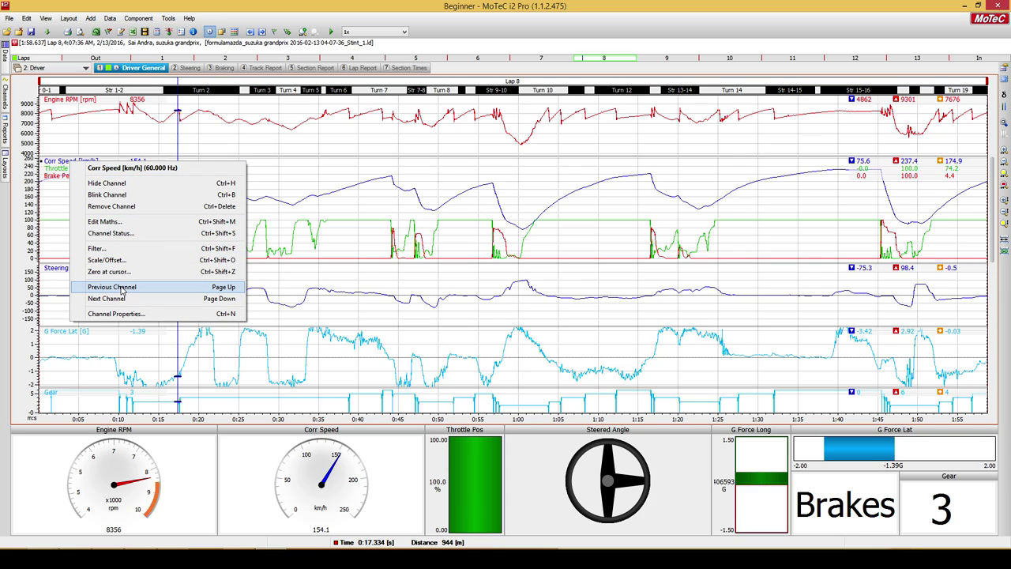
left_click(116, 314)
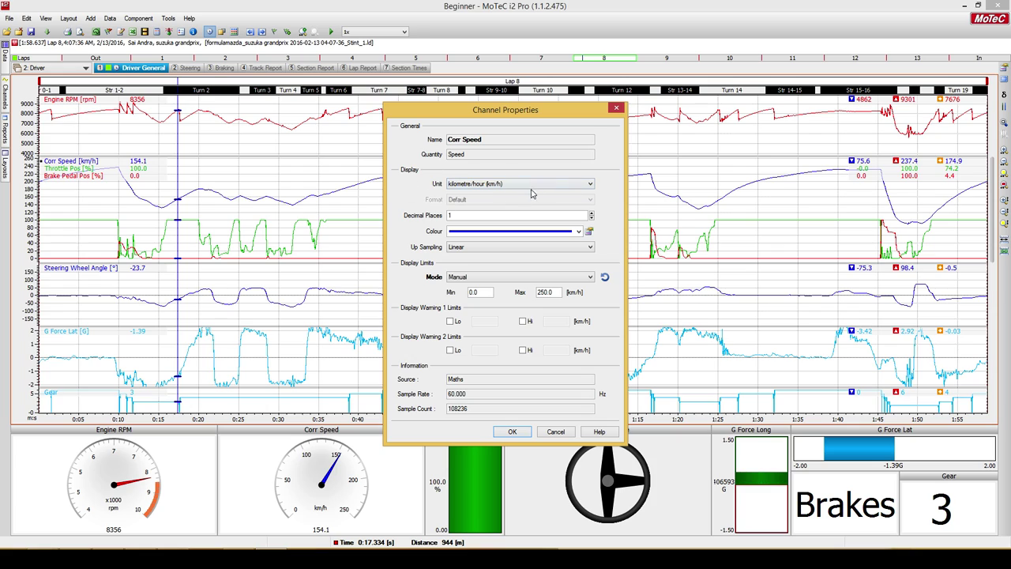
left_click(496, 184)
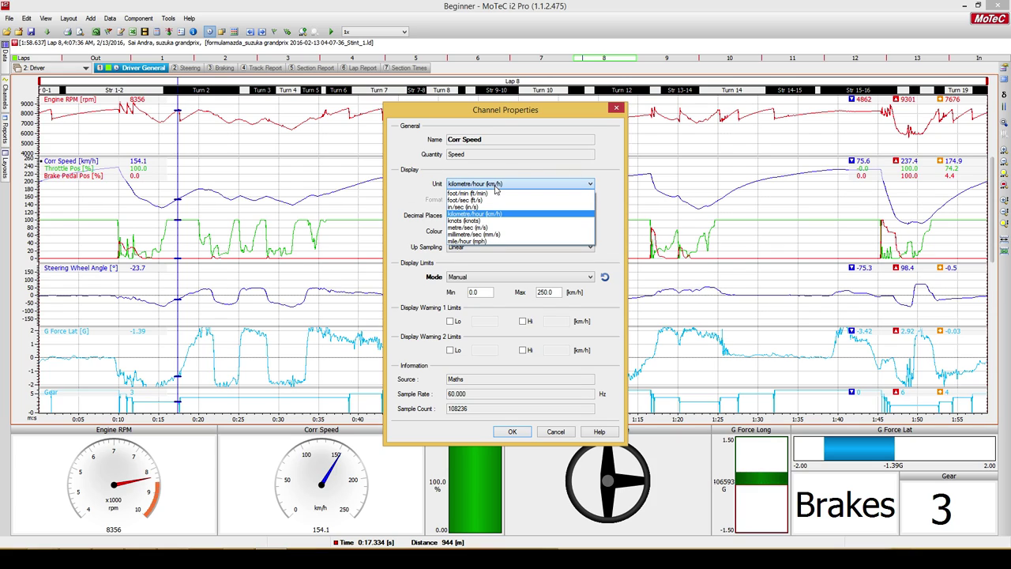
left_click(492, 241)
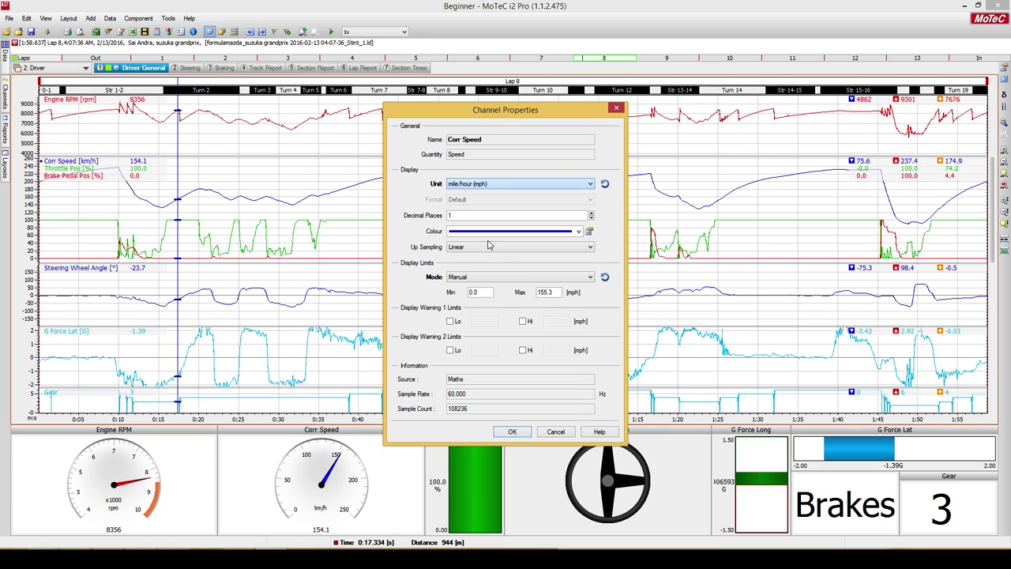
left_click(513, 432)
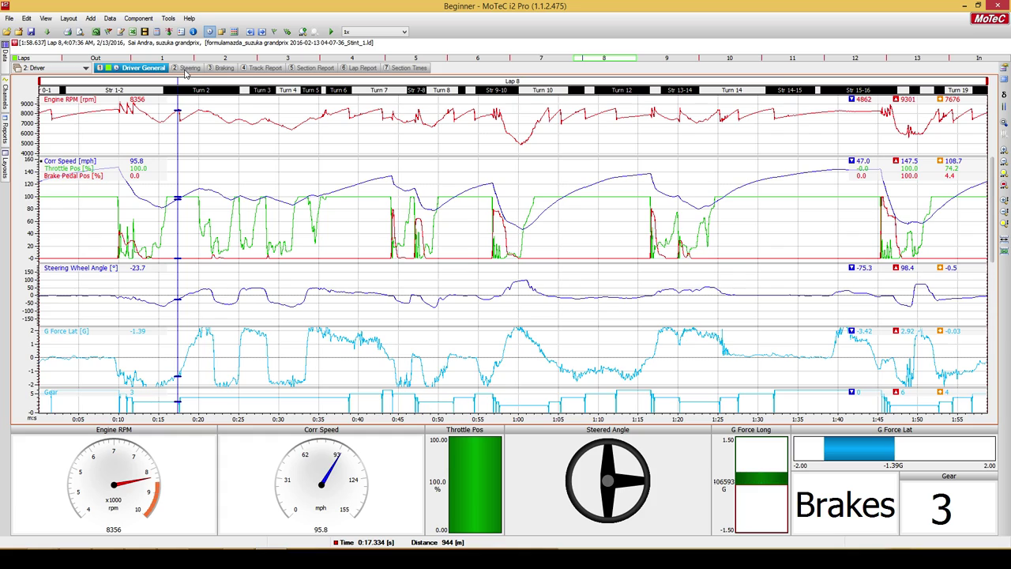
Replace the unavailable Steered Angle channel of the steering wheel gauge with Steering Wheel Angle.
left_click(632, 488)
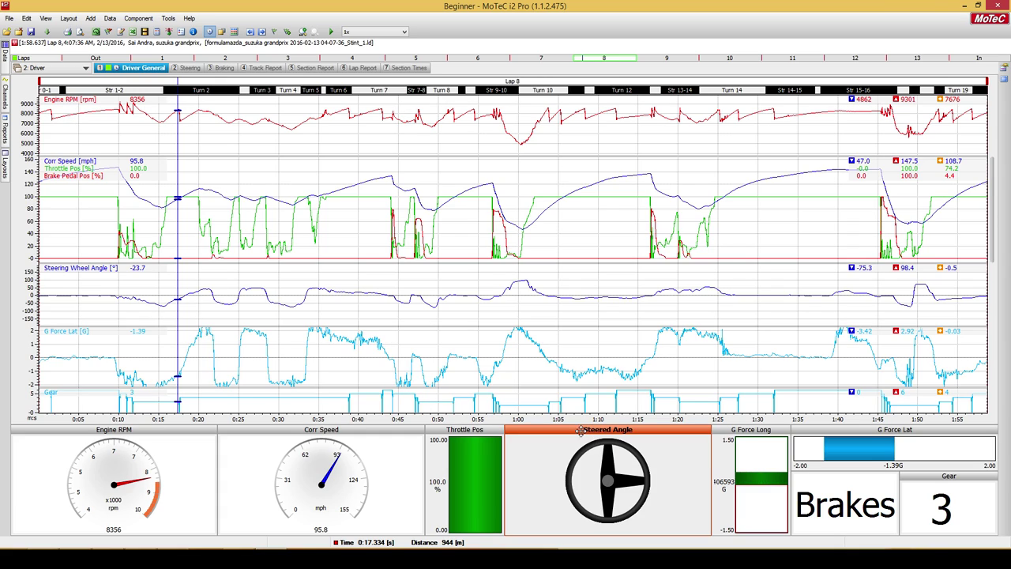
right_click(605, 463)
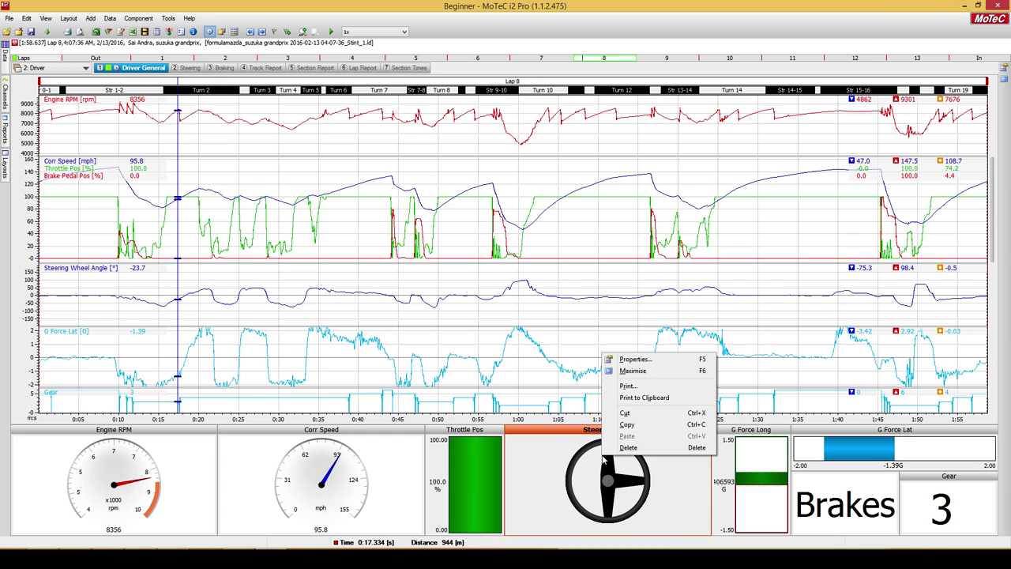
left_click(628, 361)
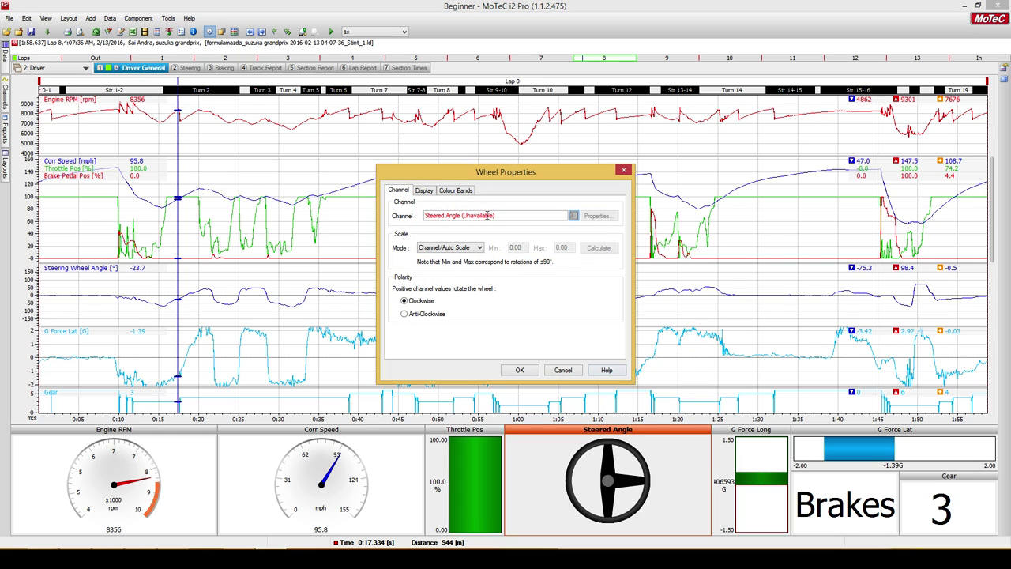
left_click(574, 215)
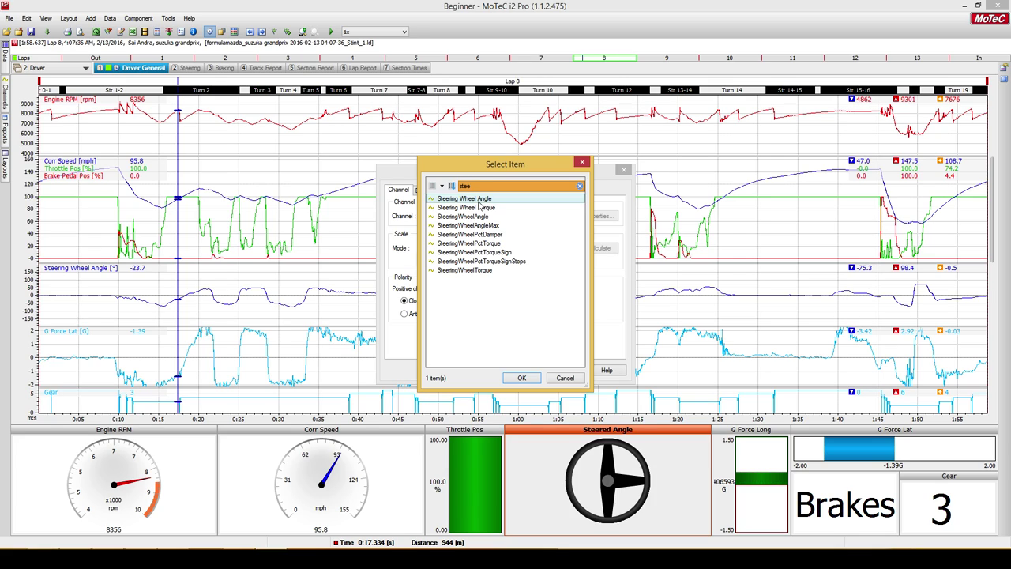
double_click(477, 200)
Set the wheel gauge to Manual Scale with a minimum of -90 and a maximum of 90, and apply.
left_click(478, 247)
left_click(471, 267)
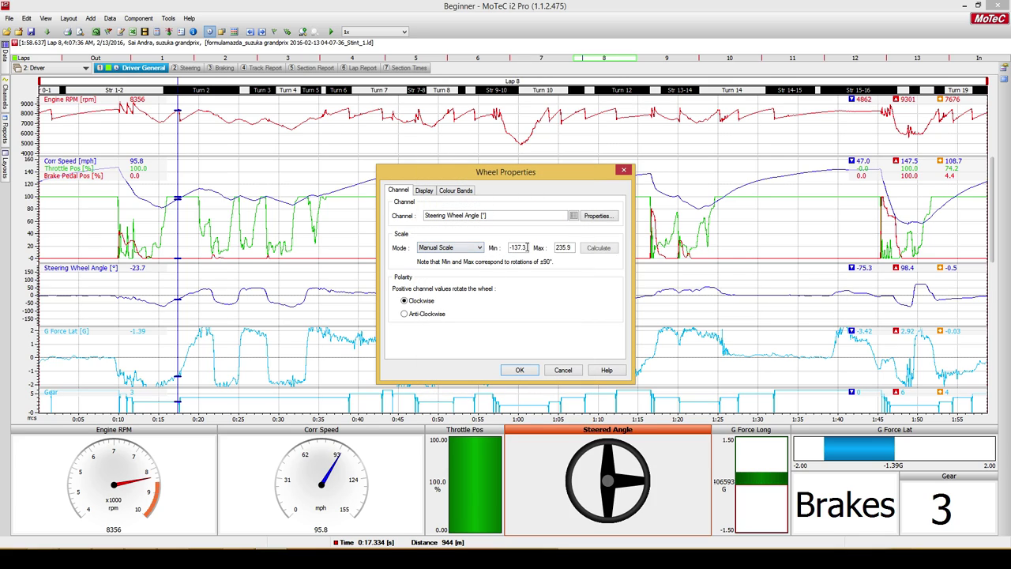
left_click(528, 247)
type("-90")
left_click(565, 248)
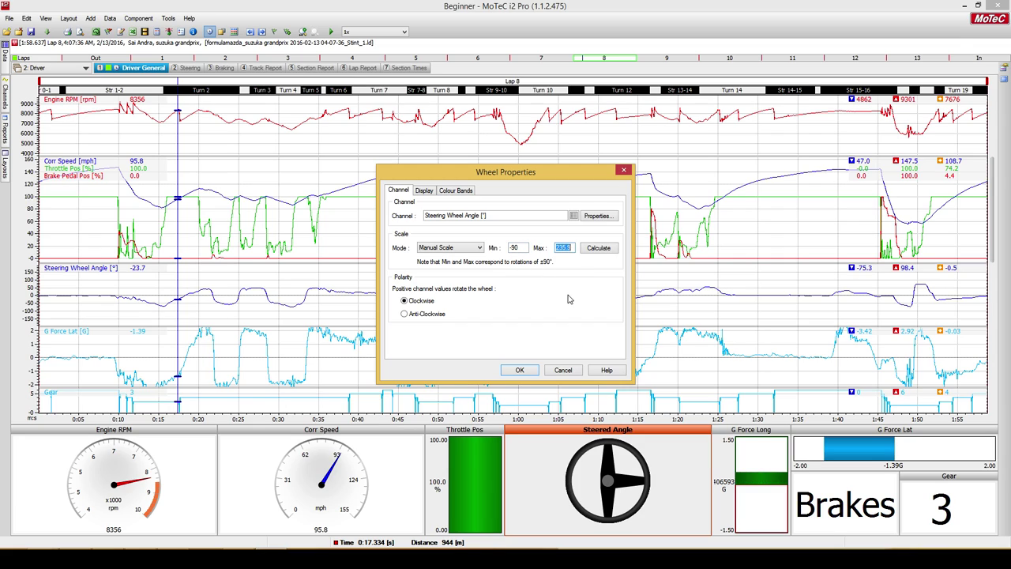
type("90")
left_click(520, 370)
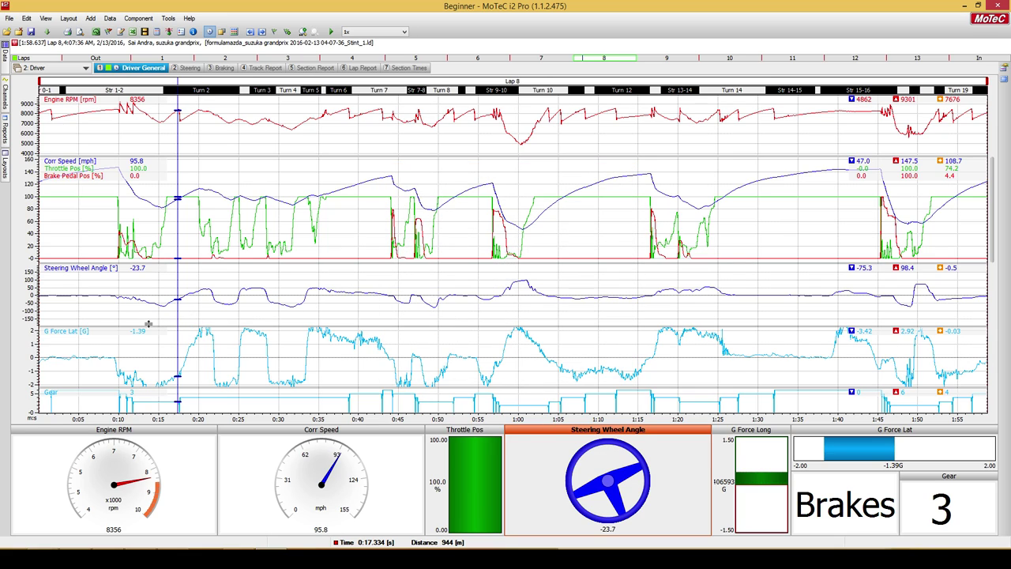
Check the wheel gauge at about 0:15.0, set its polarity to Anti-Clockwise, and recheck it at about 0:25.3.
left_click_drag(147, 323, 159, 322)
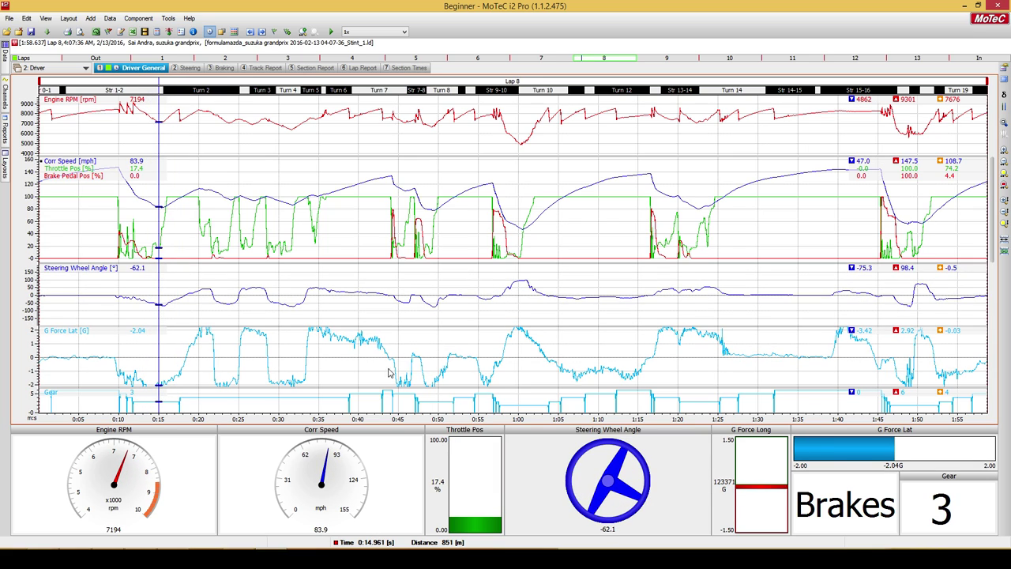
right_click(611, 460)
left_click(633, 357)
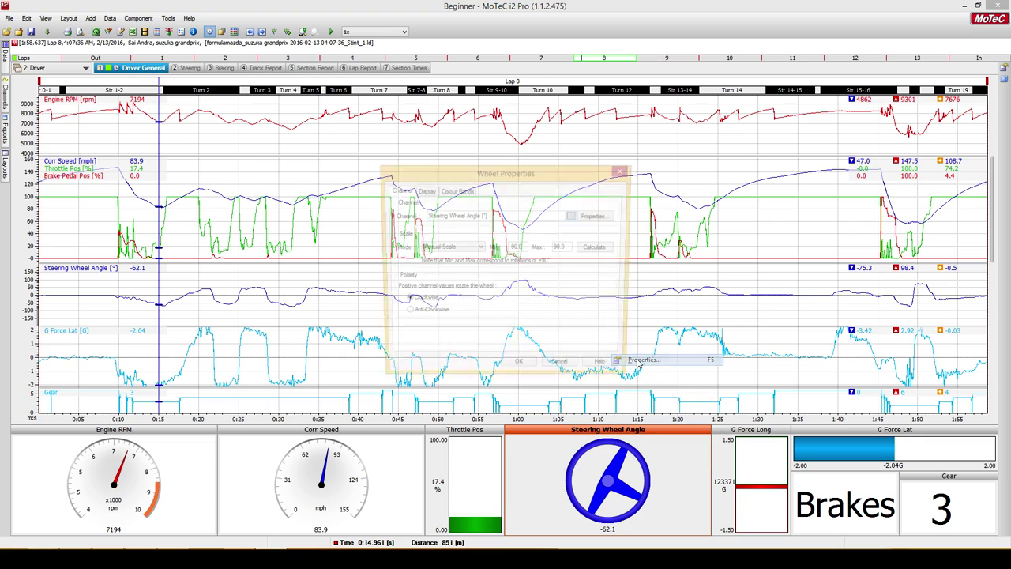
left_click(426, 315)
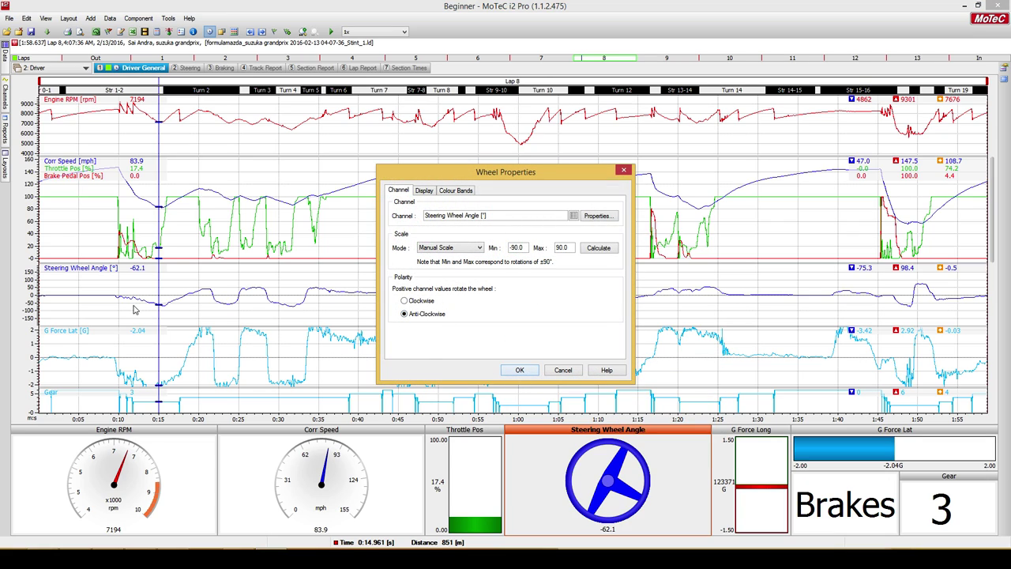
left_click(518, 372)
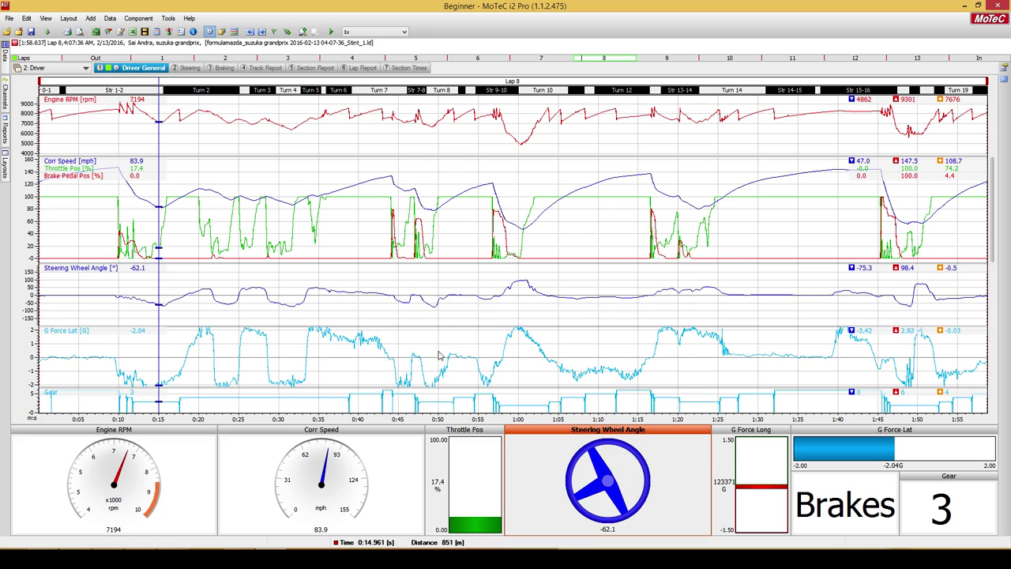
left_click_drag(159, 330, 242, 322)
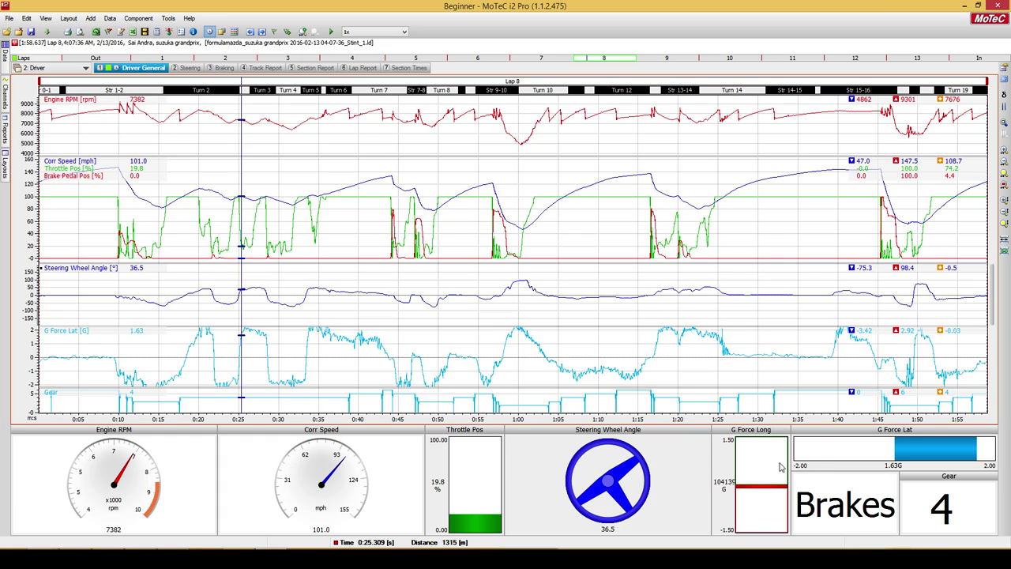
Look at the Driver workbook's Steering worksheet and switch to the Engine workbook.
left_click(182, 68)
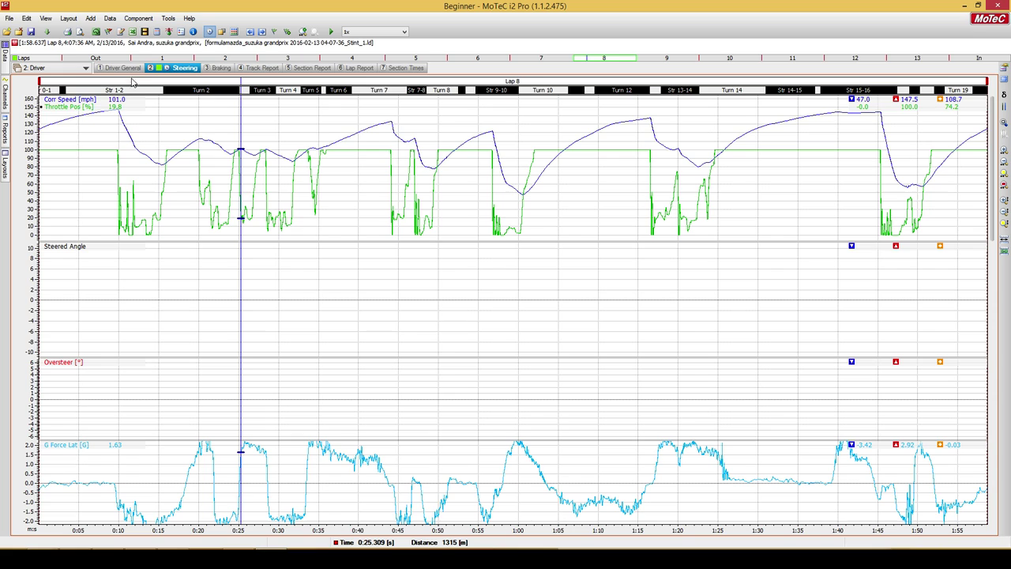
left_click(63, 69)
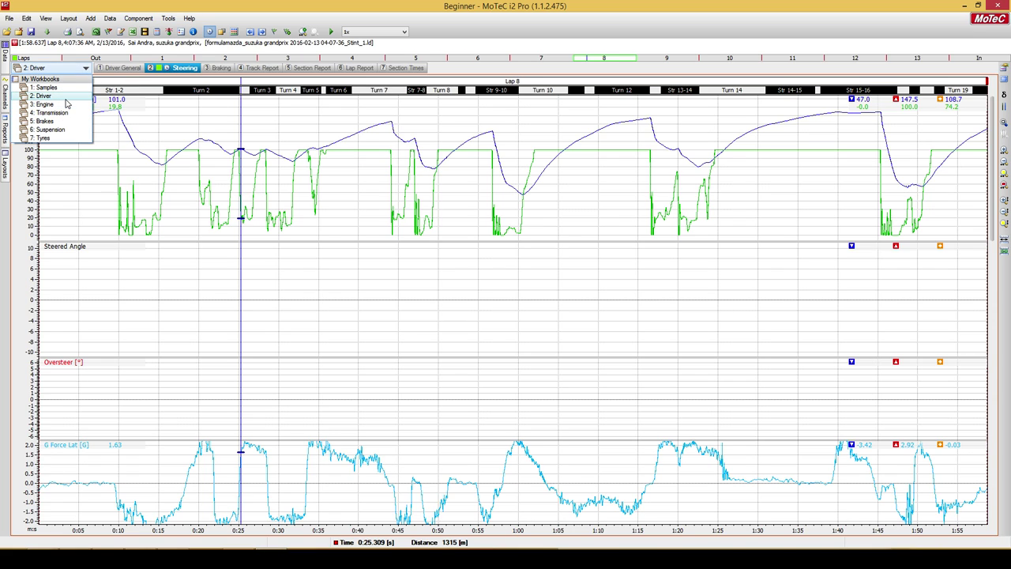
left_click(66, 104)
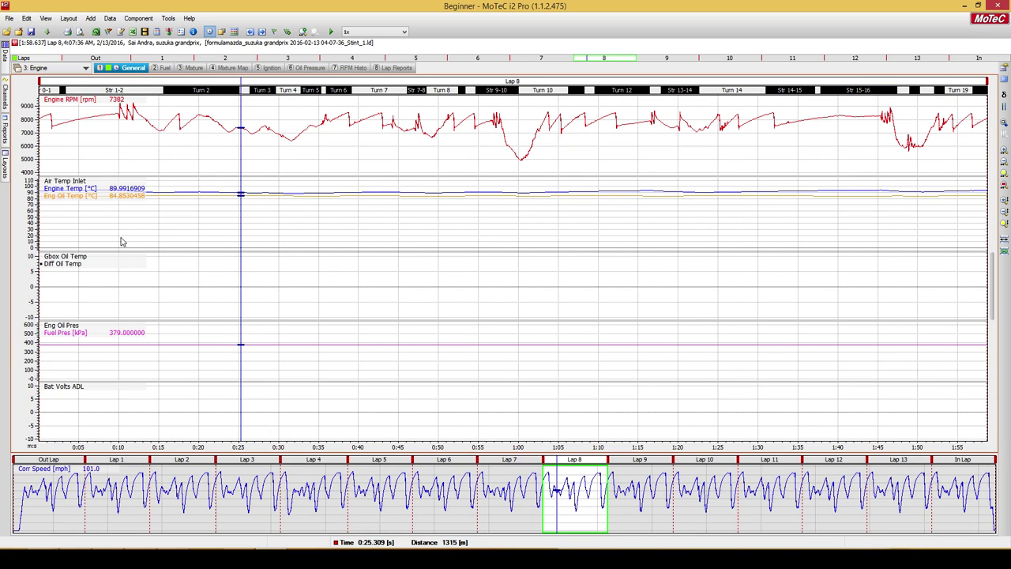
Open the Fuel worksheet and remove it from the Engine workbook.
left_click(164, 68)
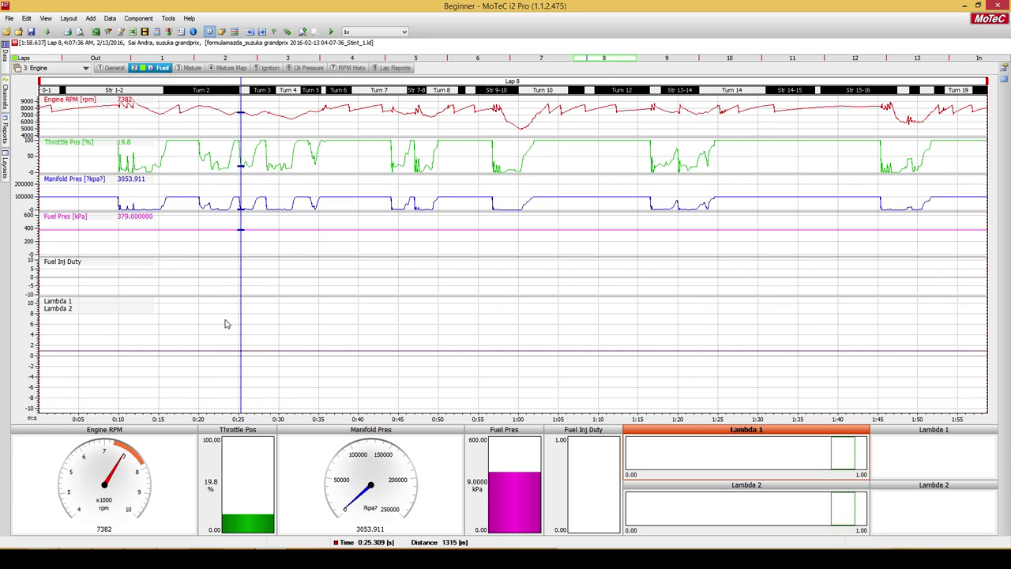
right_click(161, 70)
left_click(197, 104)
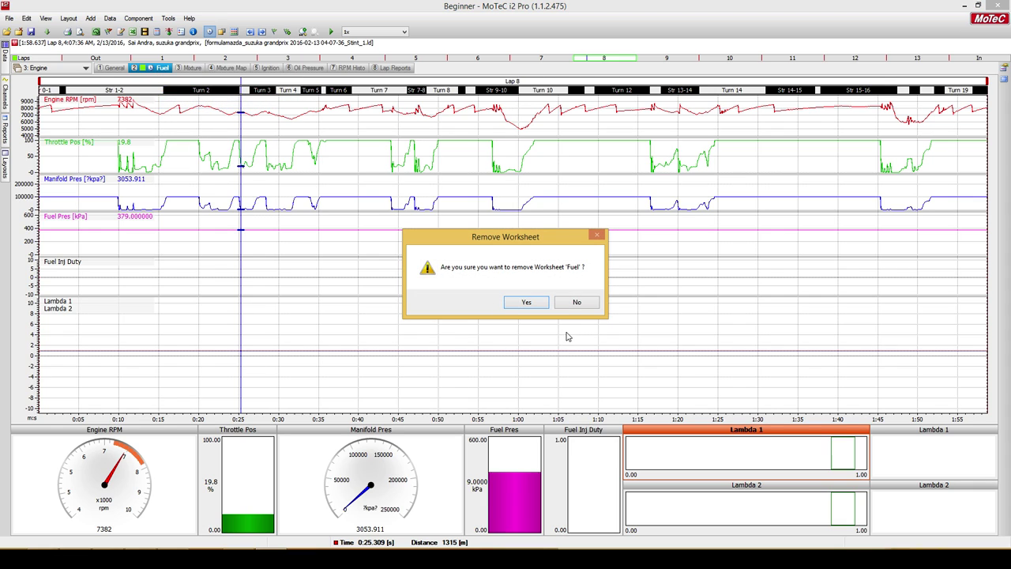
left_click(527, 303)
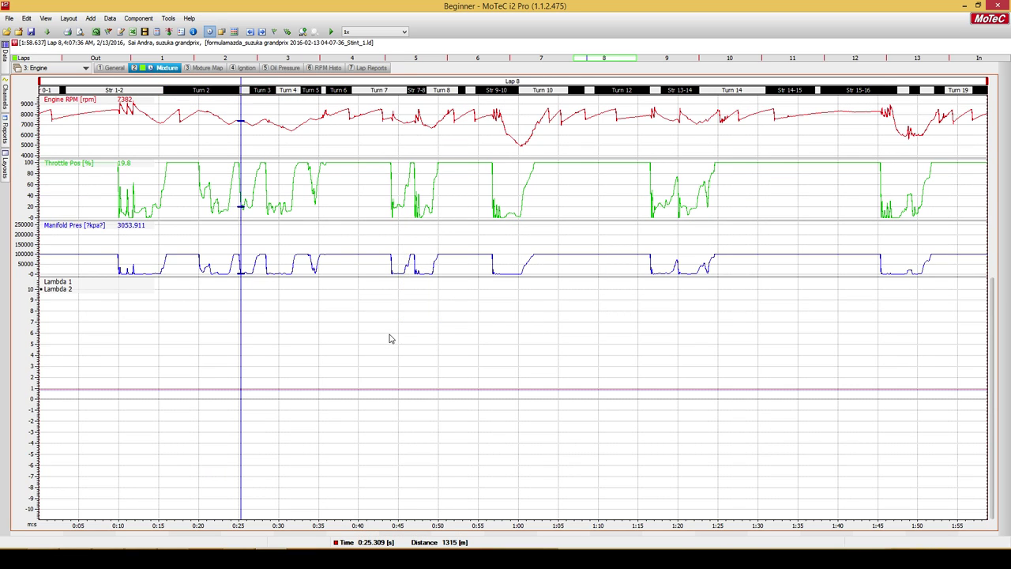
Switch to the Tyres workbook, show its Friction Circle worksheet, and open the scatter plot's properties with G Force Long selected.
left_click(63, 70)
left_click(63, 142)
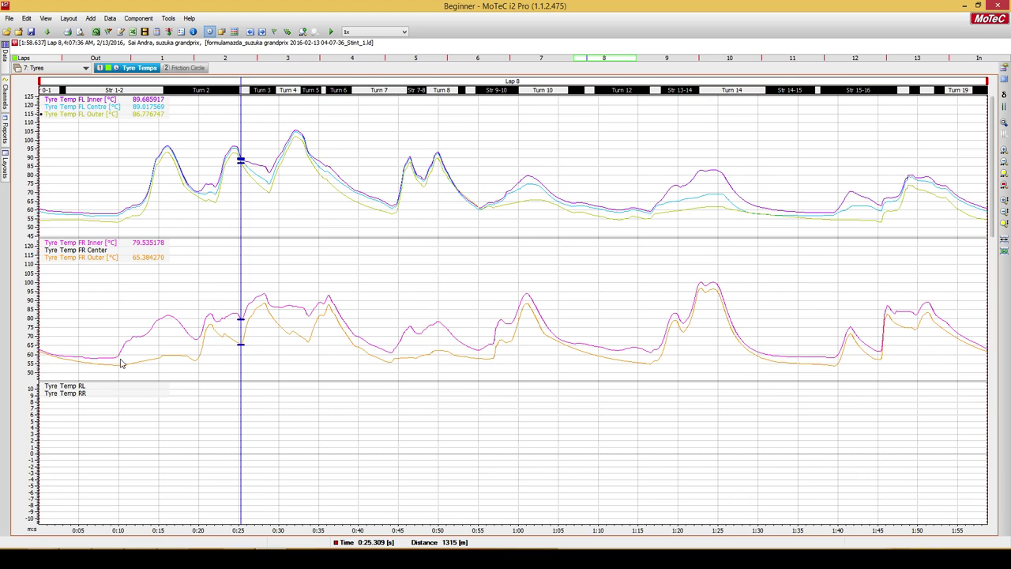
left_click(180, 70)
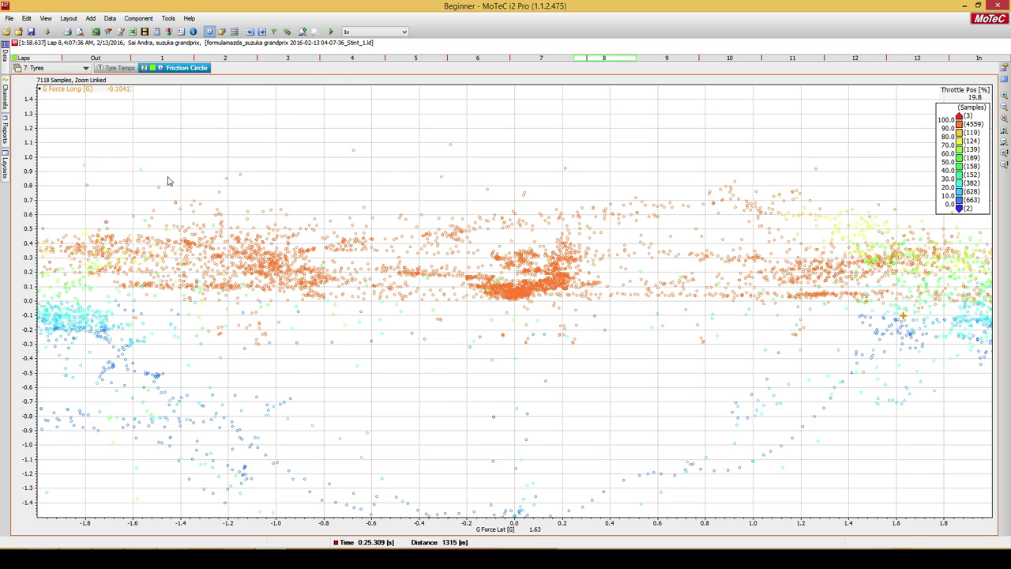
right_click(429, 174)
left_click(440, 179)
left_click(477, 161)
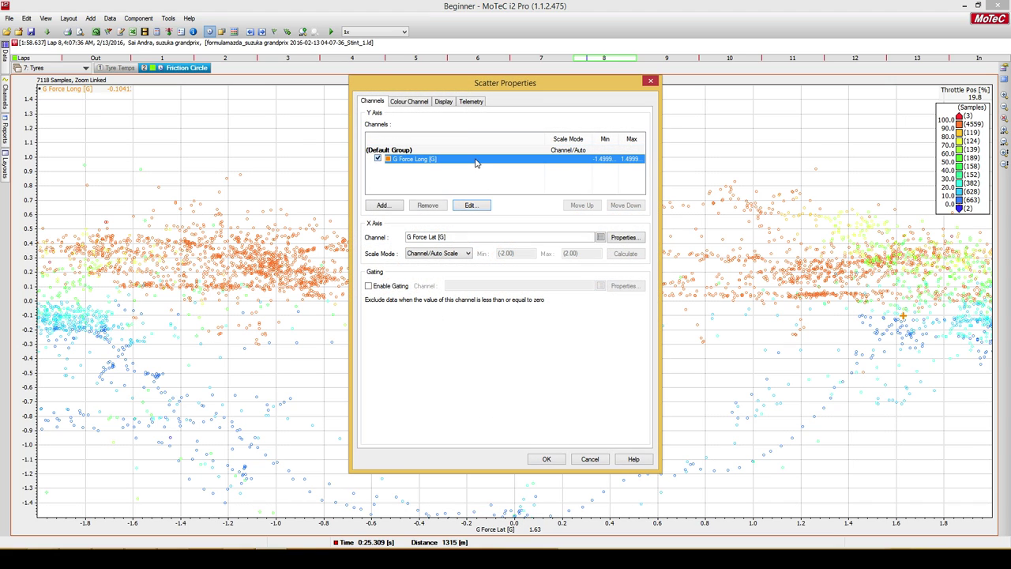
Try to set the Y axis default group to Manual Scale with calculated limits of -2.8212 and 2.2926.
left_click(563, 153)
double_click(564, 154)
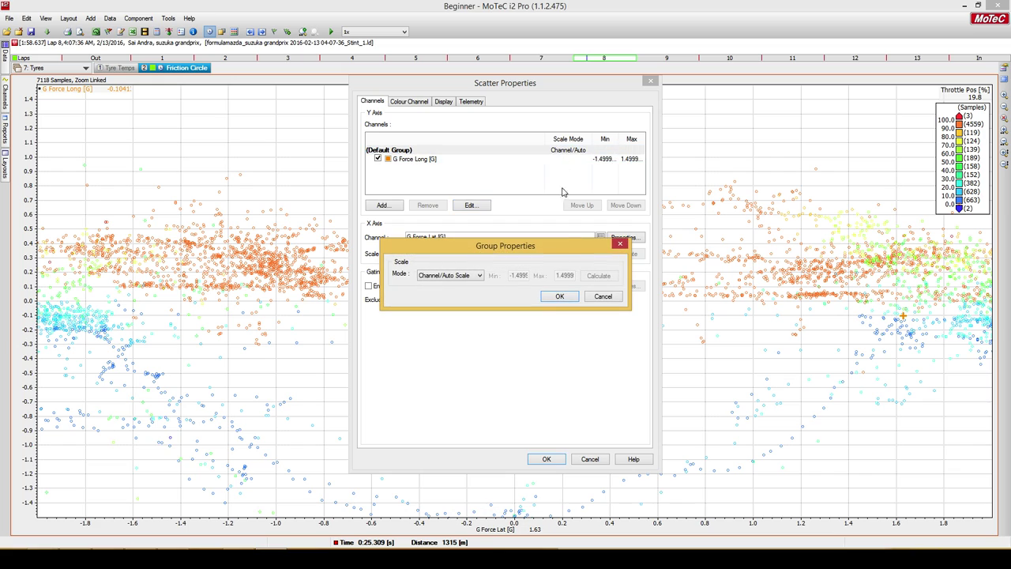
left_click(464, 277)
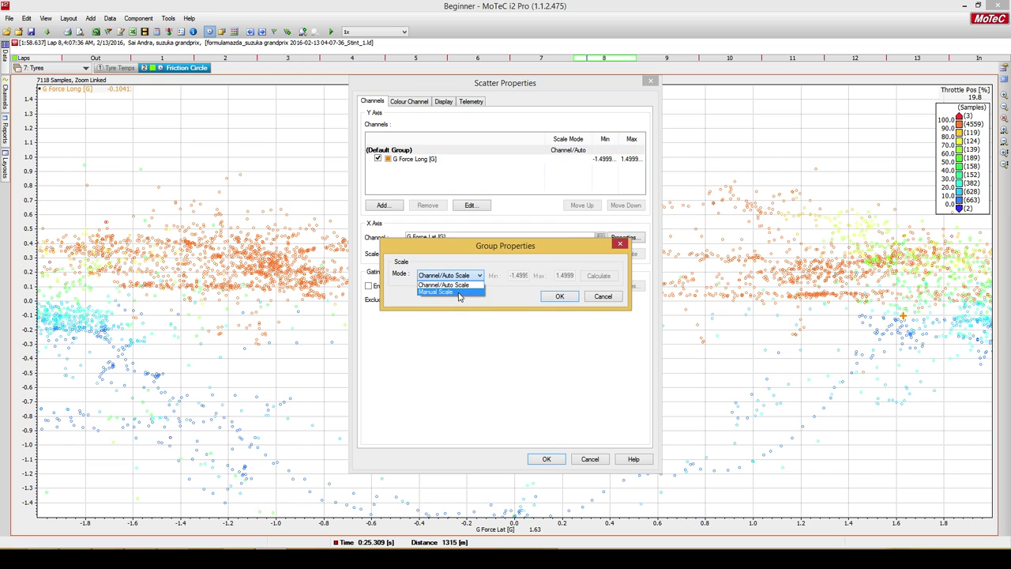
left_click(446, 292)
left_click(598, 276)
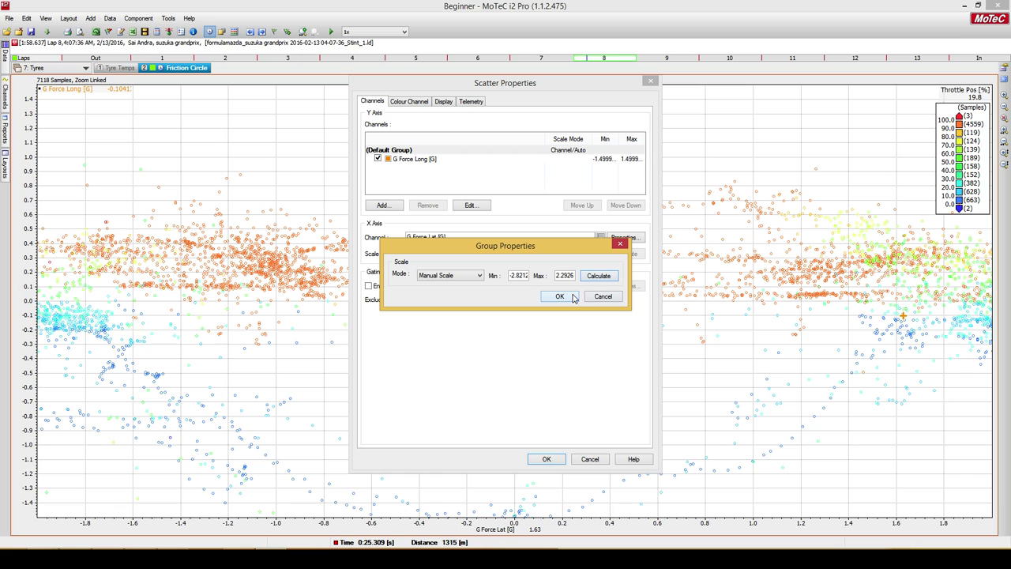
left_click(560, 296)
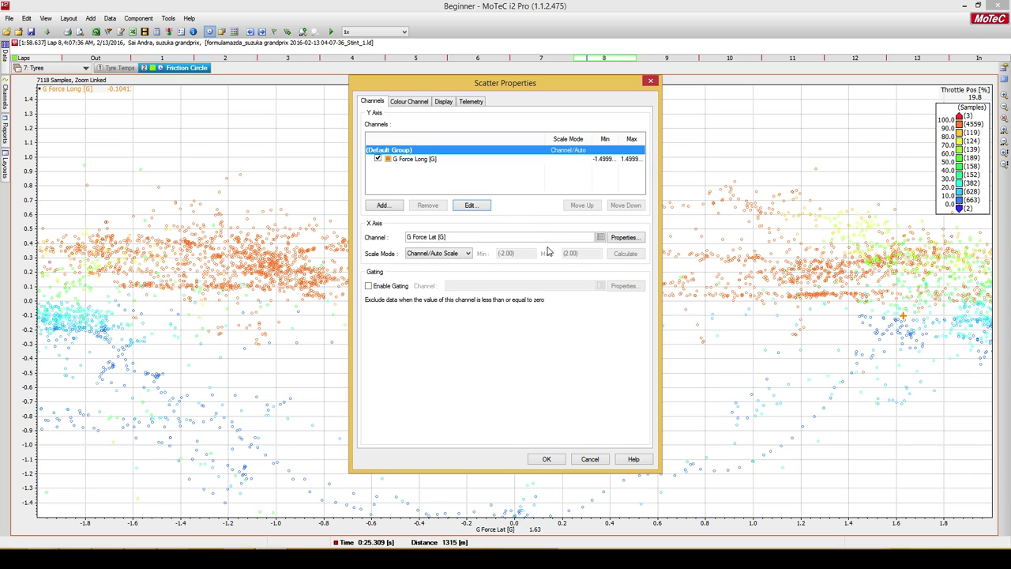
Reset the G Force Long channel's display limits mode to Auto and apply its channel properties.
double_click(434, 160)
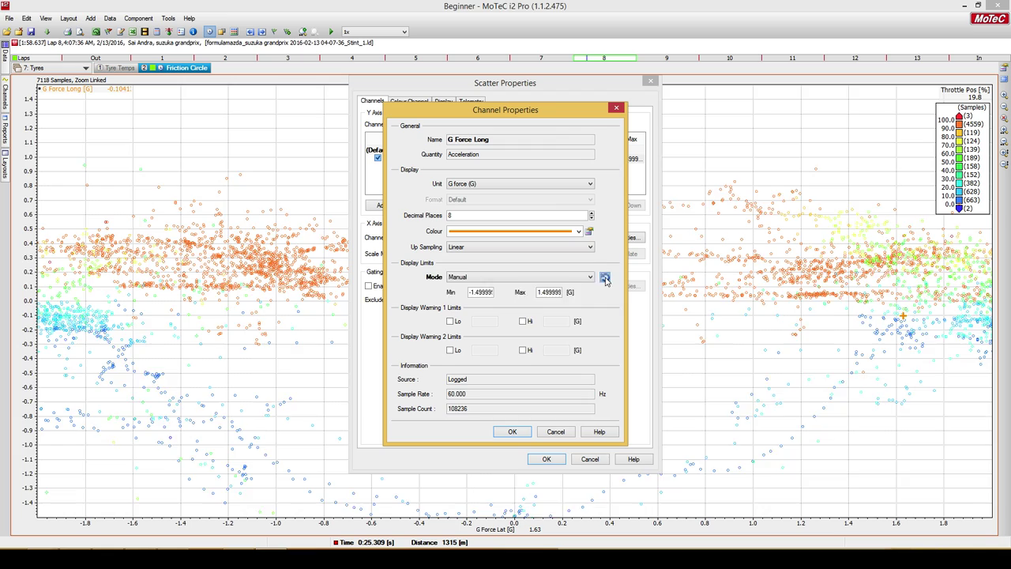
scroll(604, 281, "up", 1)
left_click(512, 431)
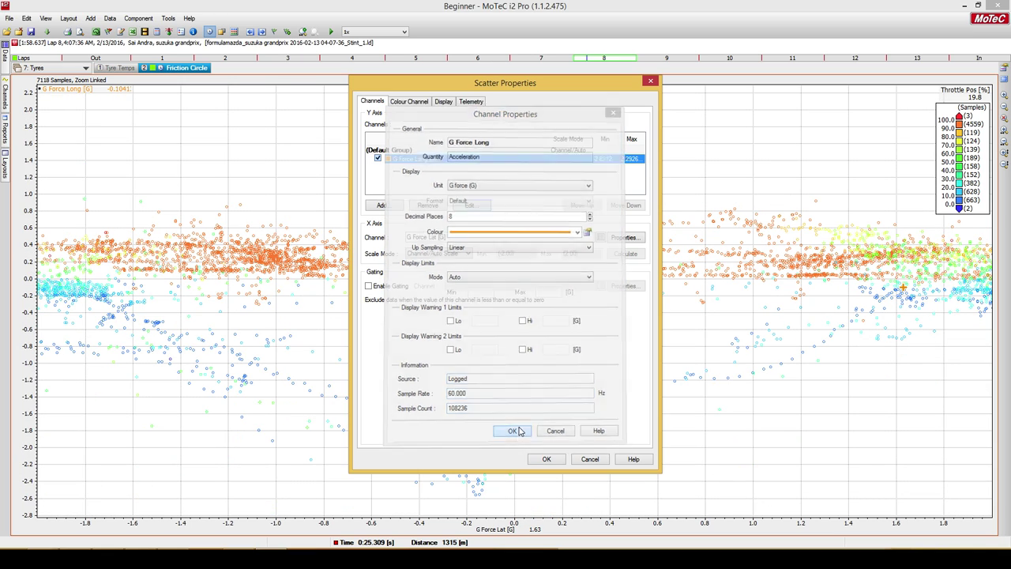
left_click(600, 237)
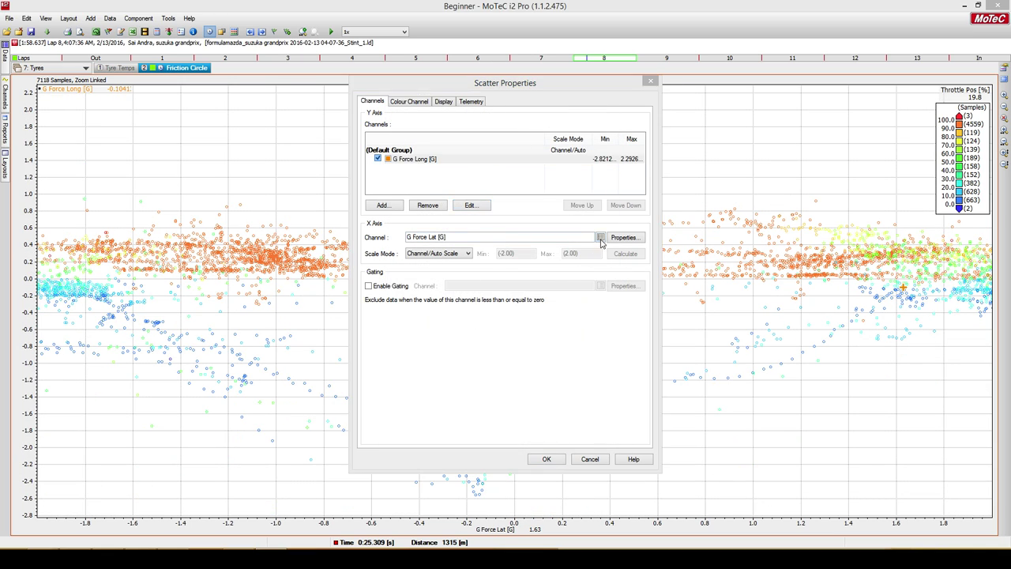
left_click(566, 379)
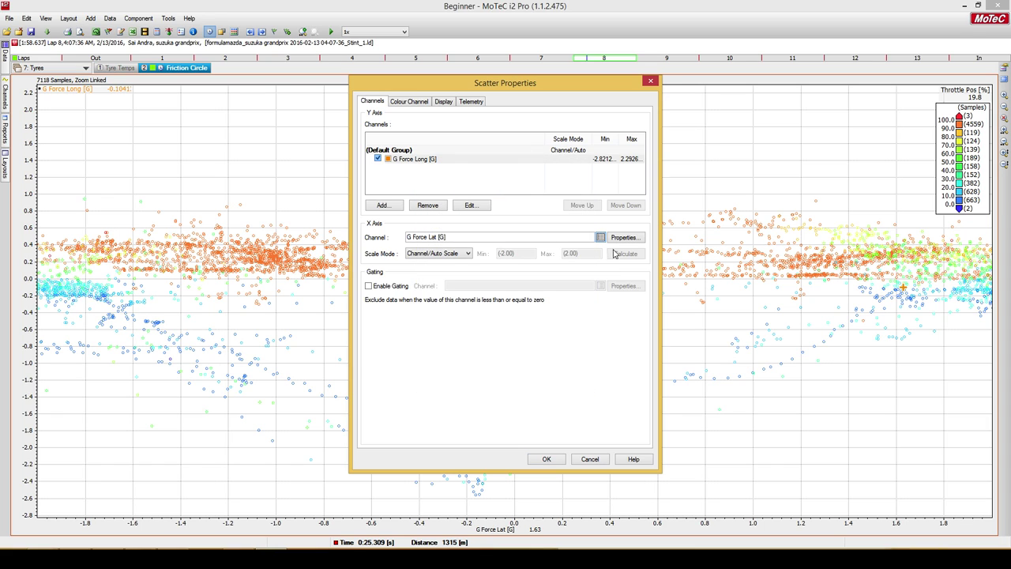
Reset the X axis channel G Force Lat's display limits mode to its default and apply the scatter plot properties.
left_click(621, 238)
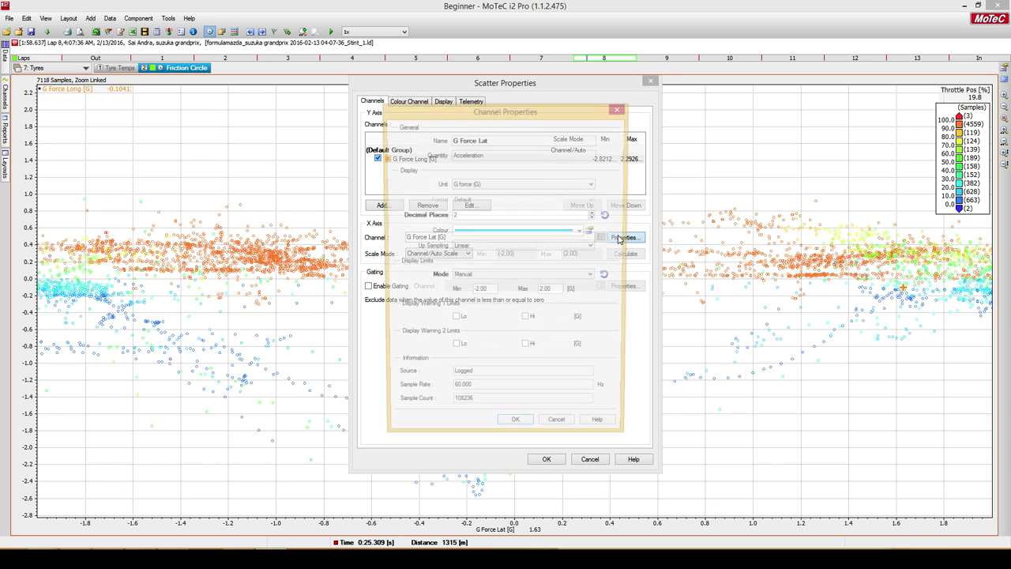
left_click(609, 279)
left_click(516, 432)
left_click(547, 460)
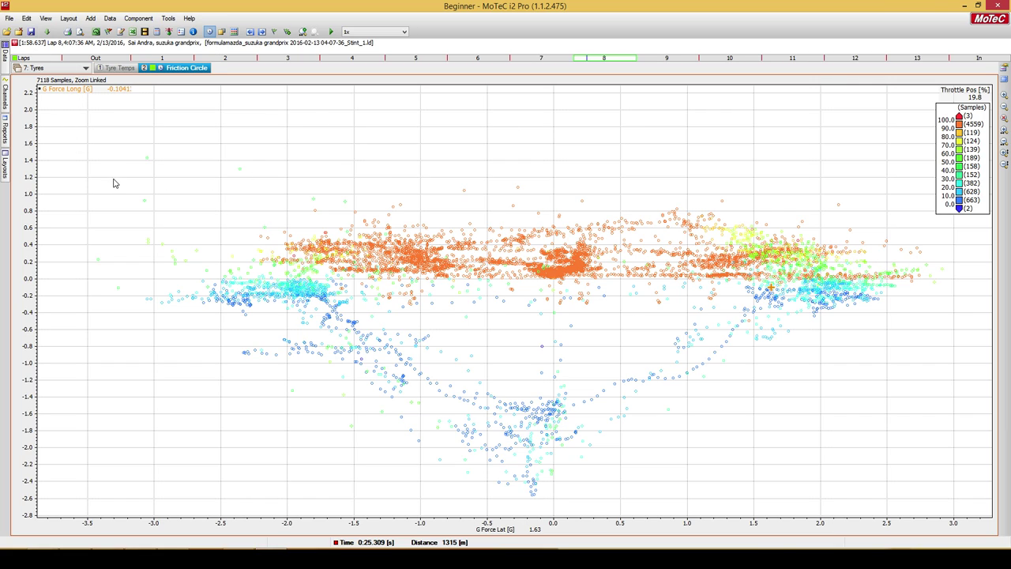
Look through the Suspension workbook's Susp Positions, Susp Velocities, Susp Histo and Susp FFT worksheets, and return to the Tyres workbook.
left_click(74, 71)
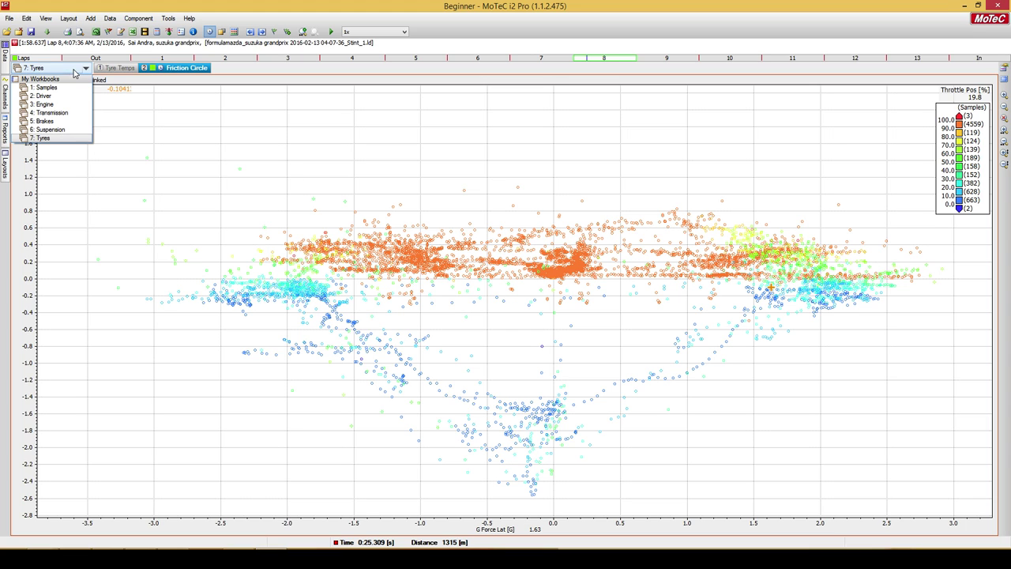
left_click(55, 129)
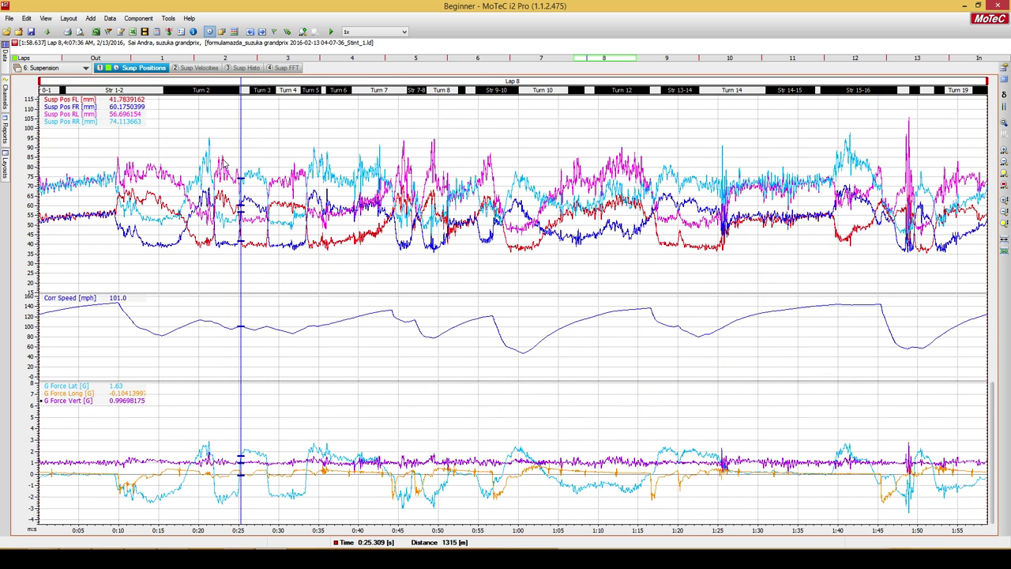
left_click_drag(240, 144, 479, 162)
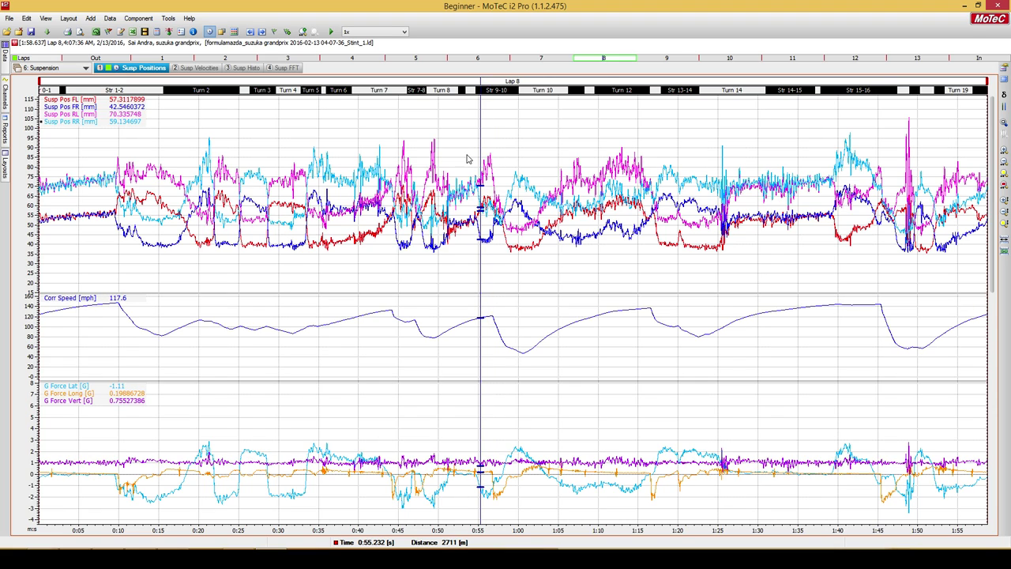
left_click(190, 69)
left_click(241, 69)
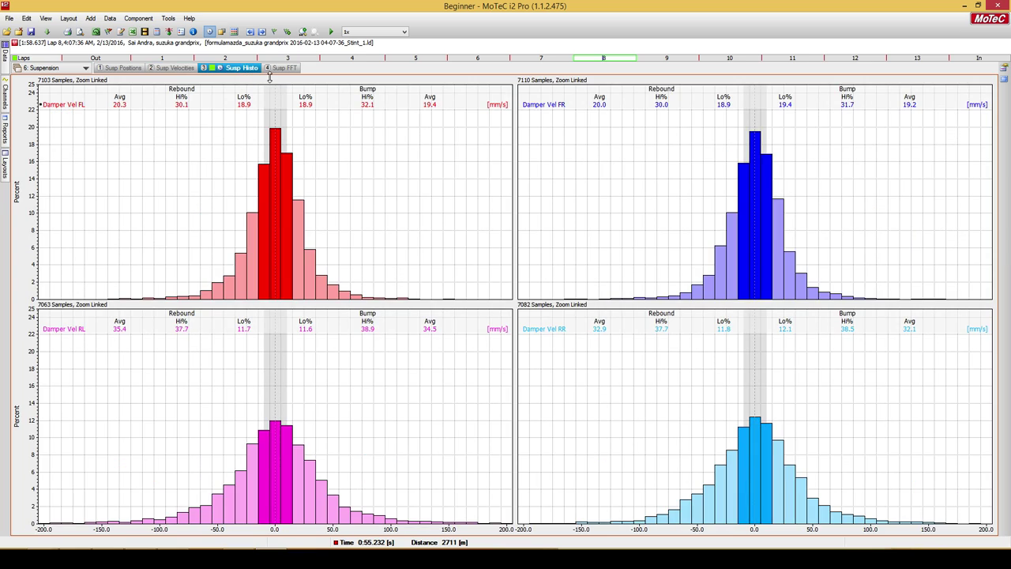
left_click(283, 68)
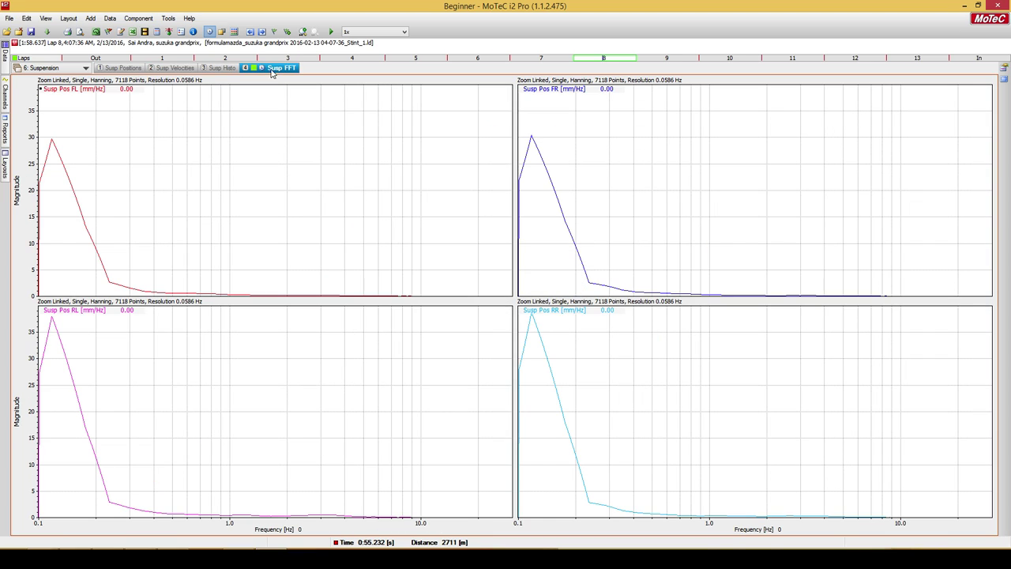
left_click(57, 70)
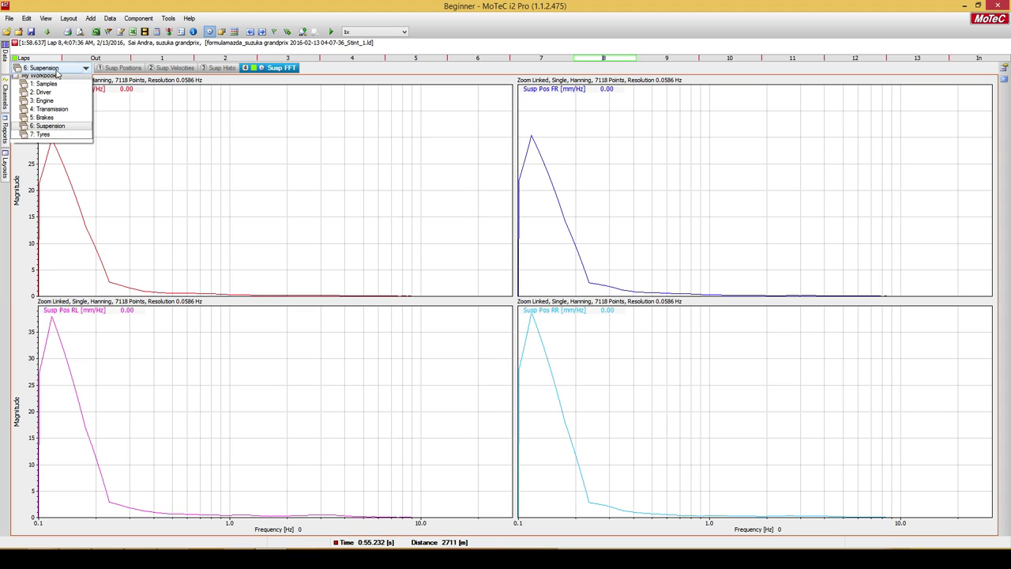
left_click(43, 138)
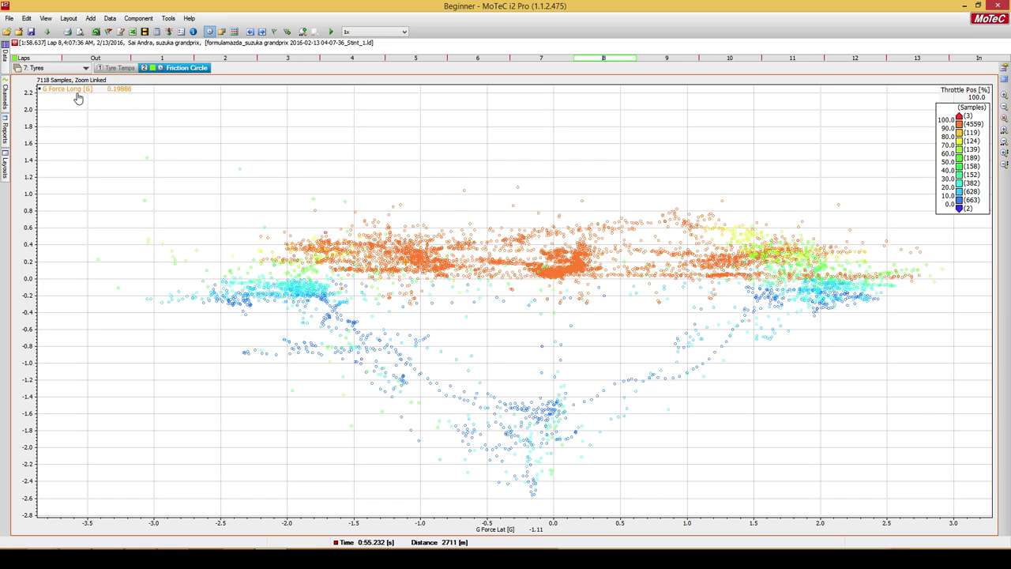
Switch to the Driver workbook, view its Section Times worksheet, and open the Braking worksheet.
left_click(88, 68)
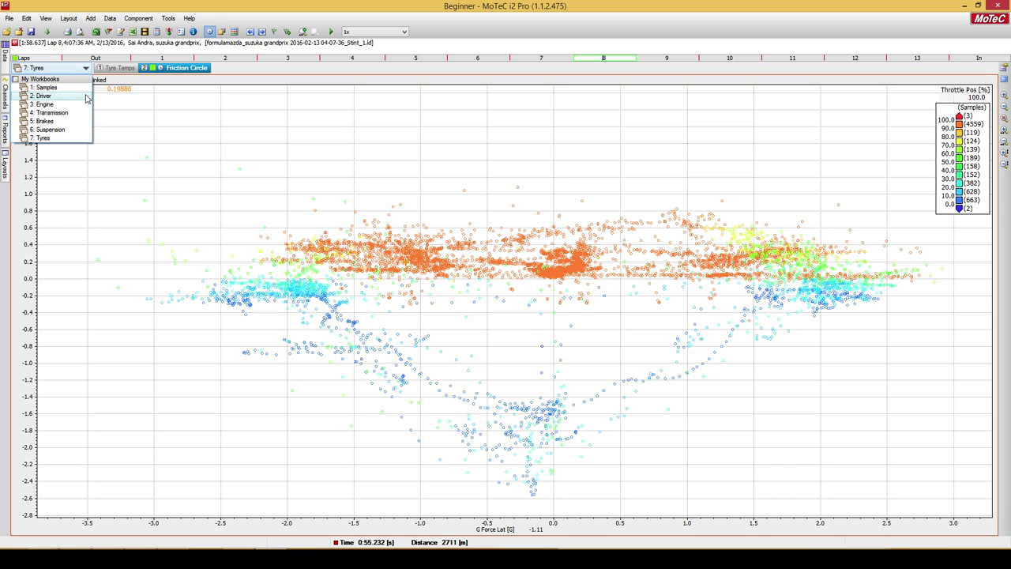
left_click(88, 95)
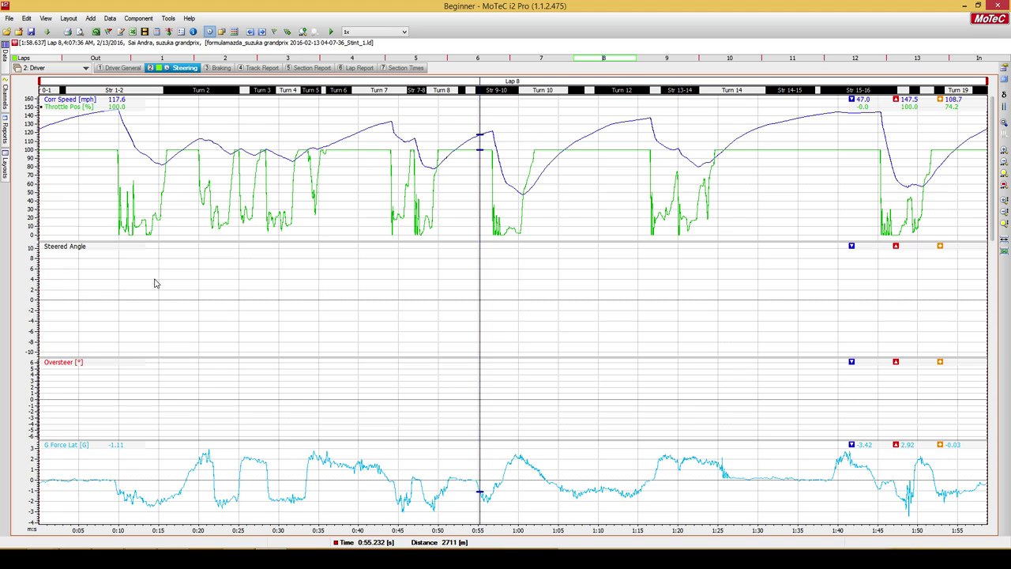
left_click(408, 69)
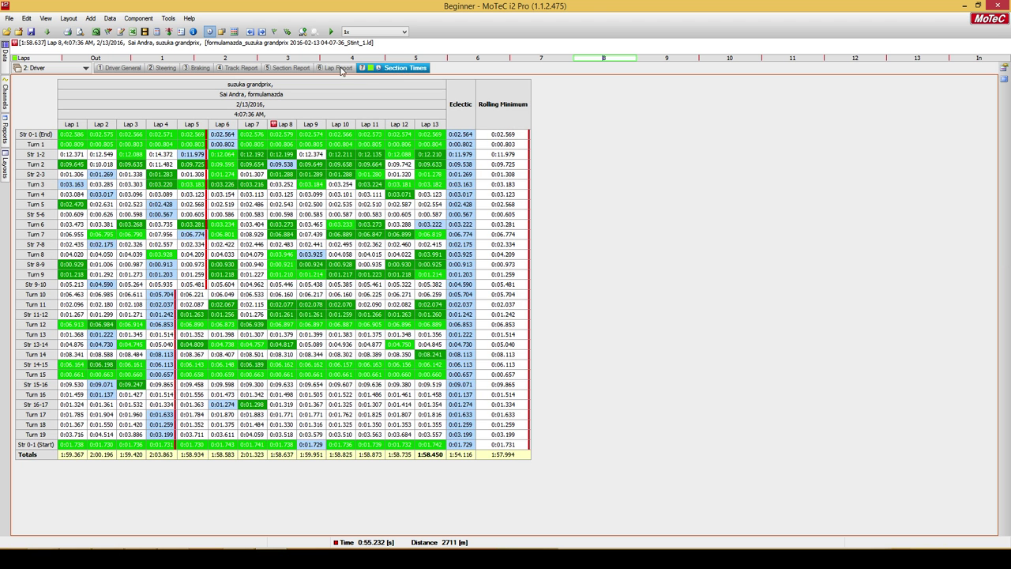
left_click(212, 68)
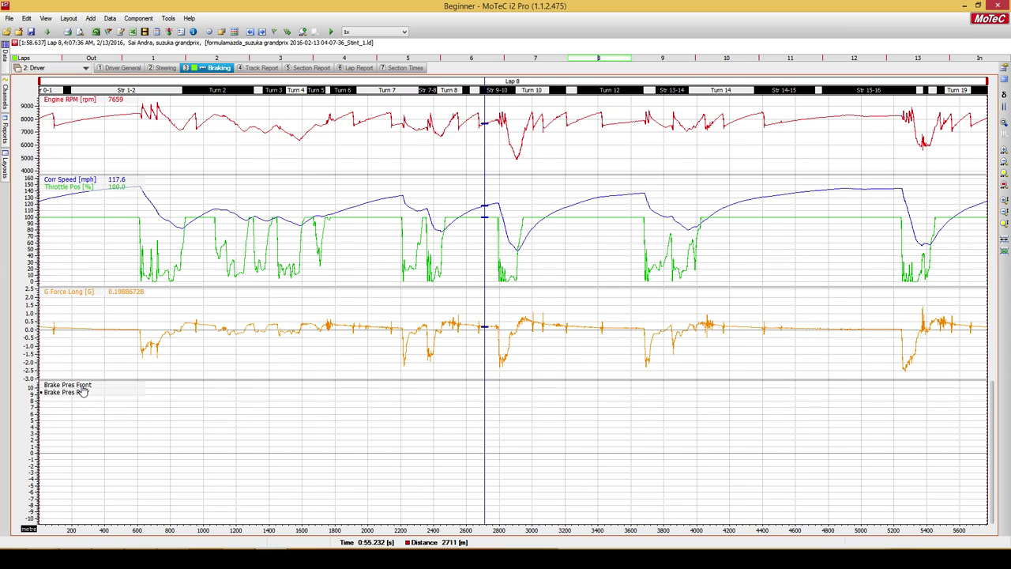
Delete the existing time/distance graph from the Braking worksheet.
left_click_drag(117, 380, 119, 364)
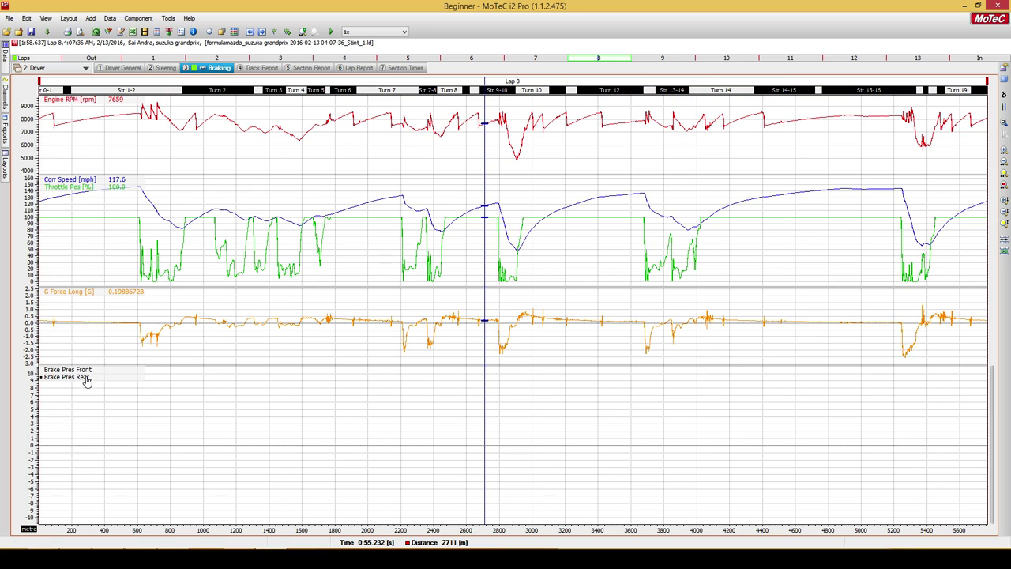
right_click(198, 151)
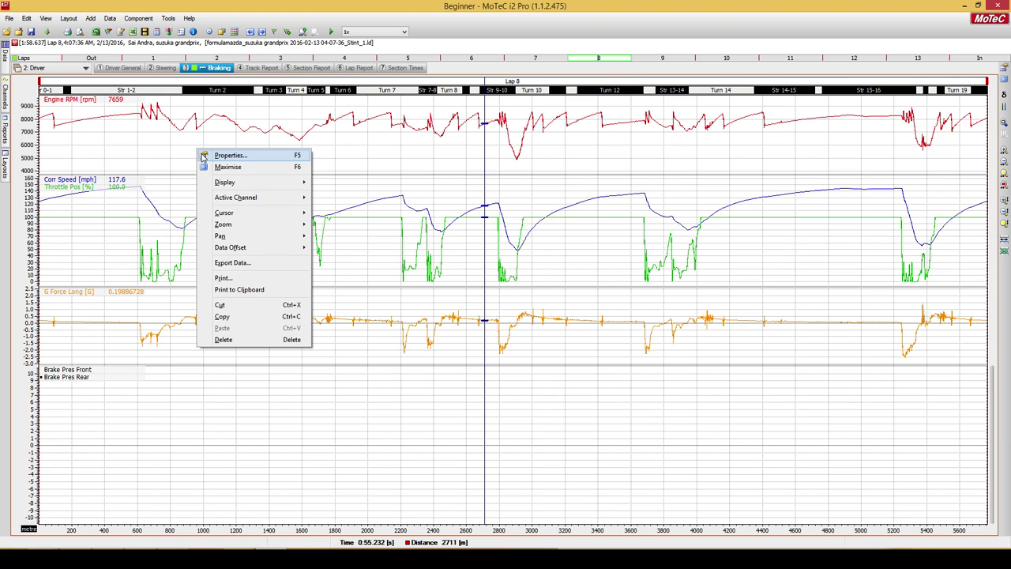
left_click(223, 339)
left_click(541, 317)
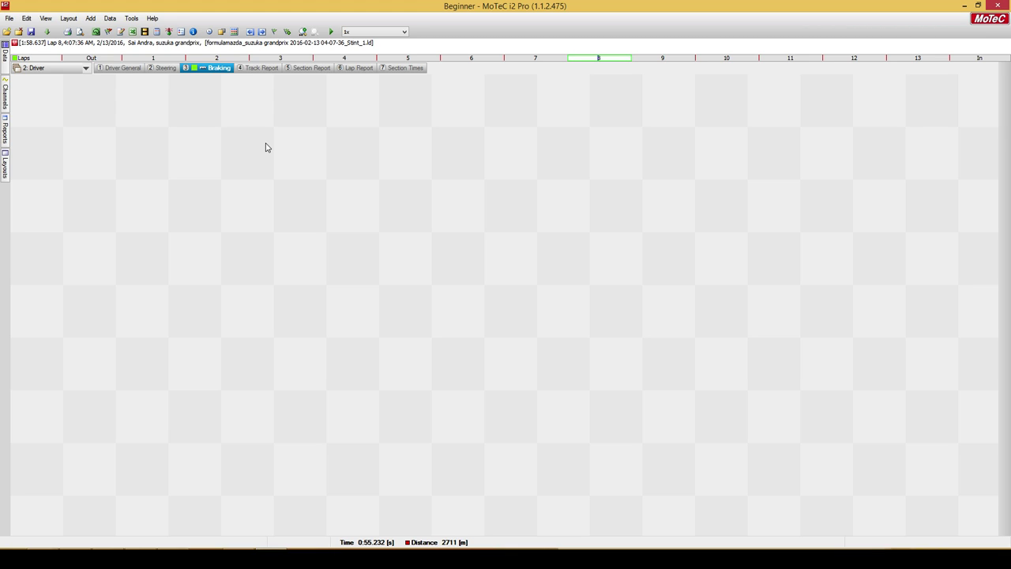
right_click(301, 140)
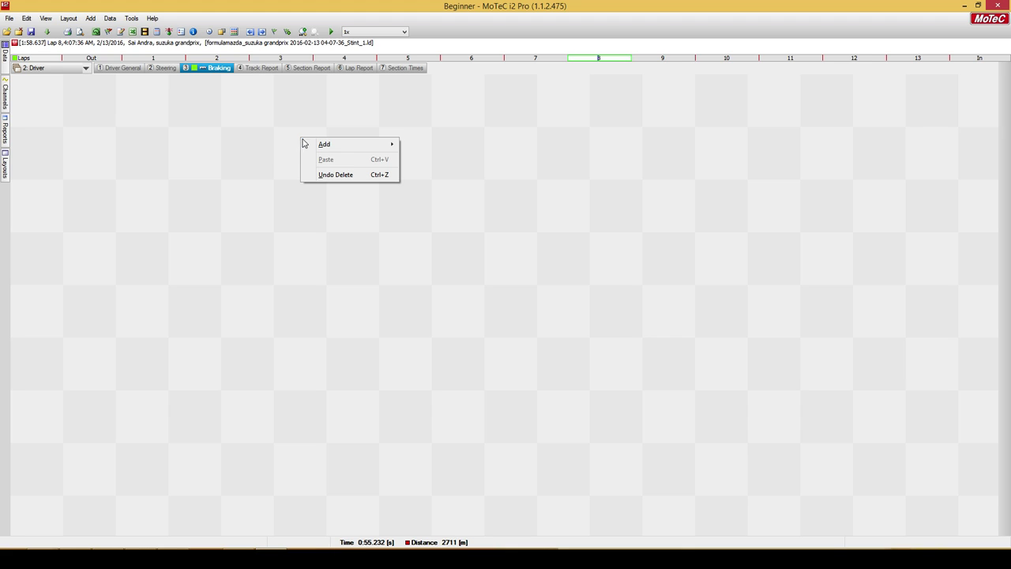
mouse_move(305, 143)
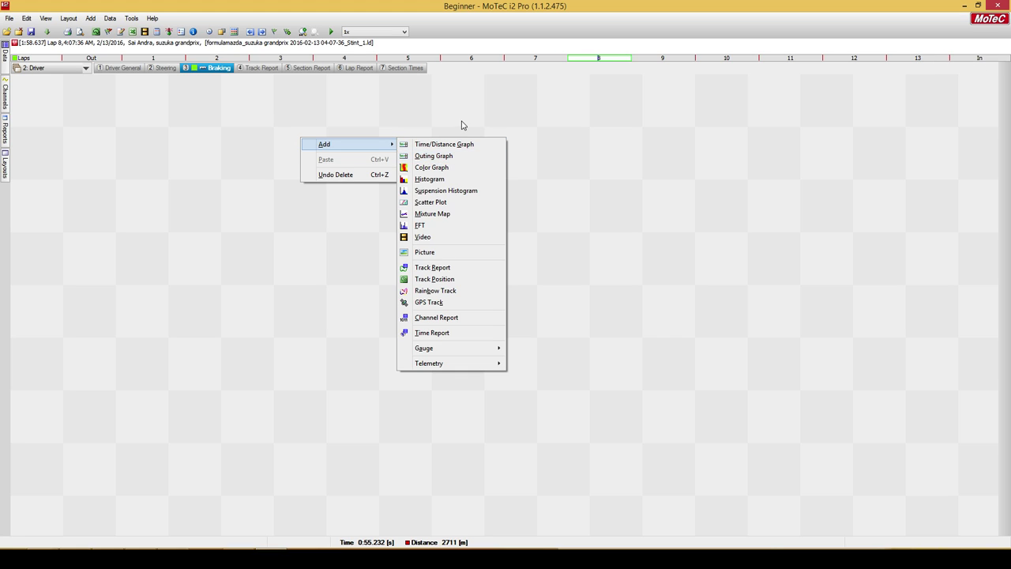
left_click(418, 131)
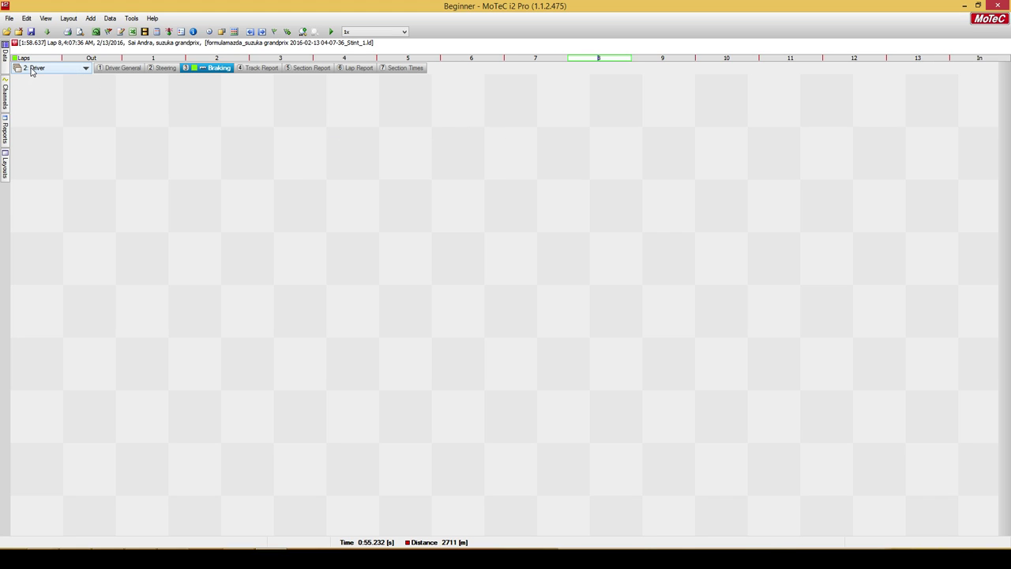
Add a Time/Distance Graph to the empty Braking worksheet.
right_click(218, 105)
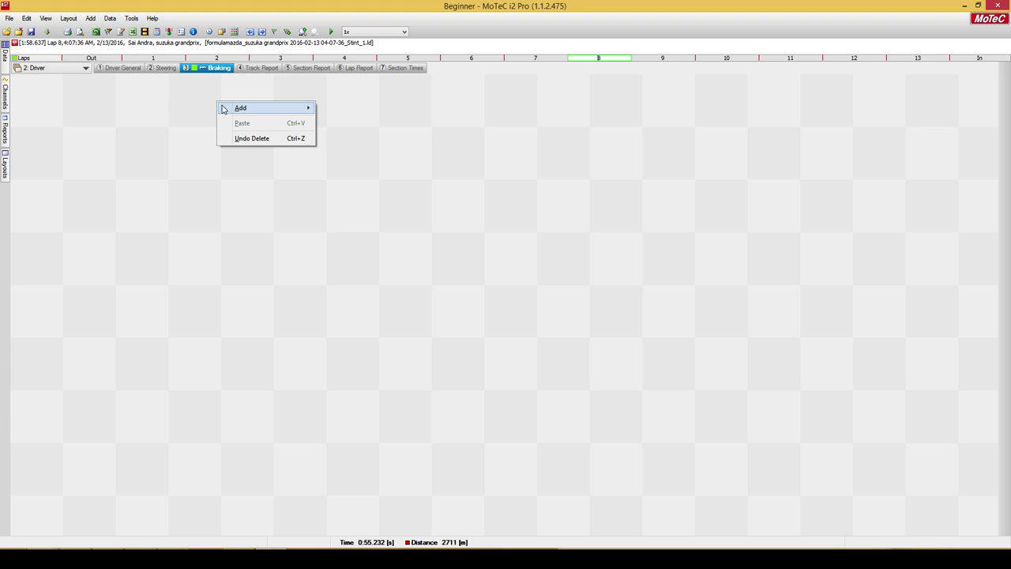
mouse_move(242, 109)
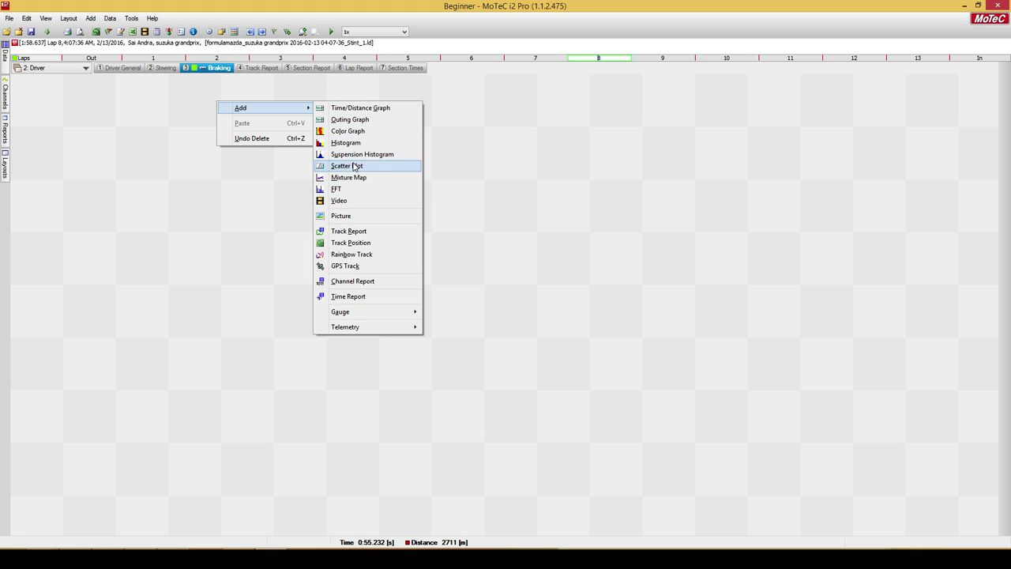
left_click(362, 110)
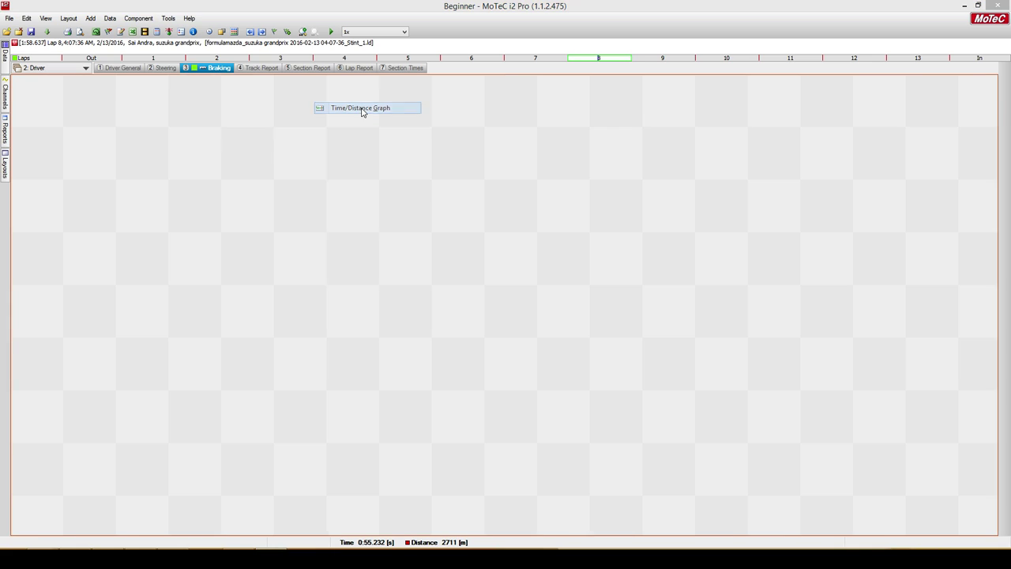
left_click_drag(525, 100, 532, 65)
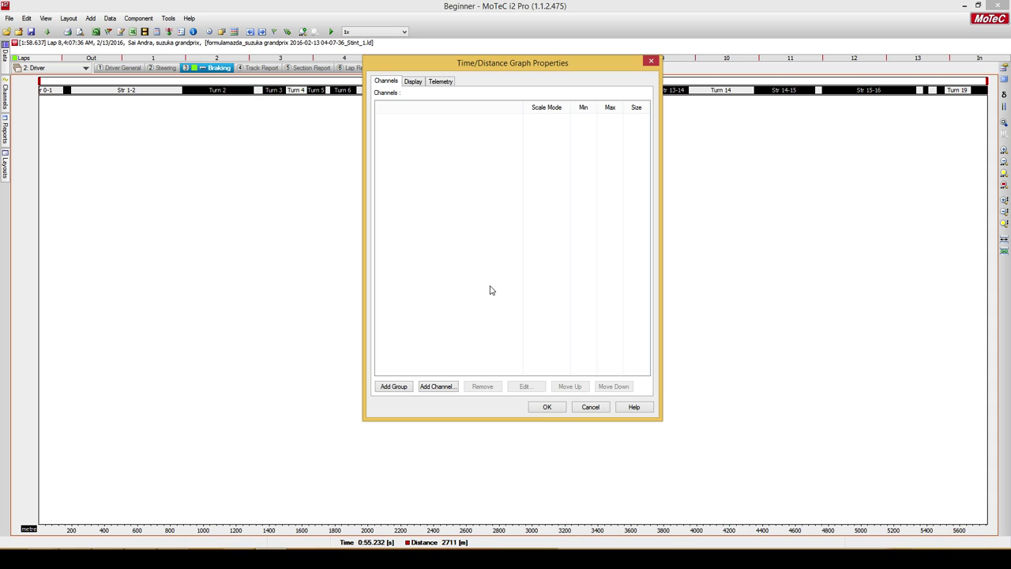
Search the channels for speed and add Ground Speed to Group 1 of the new graph.
left_click(437, 387)
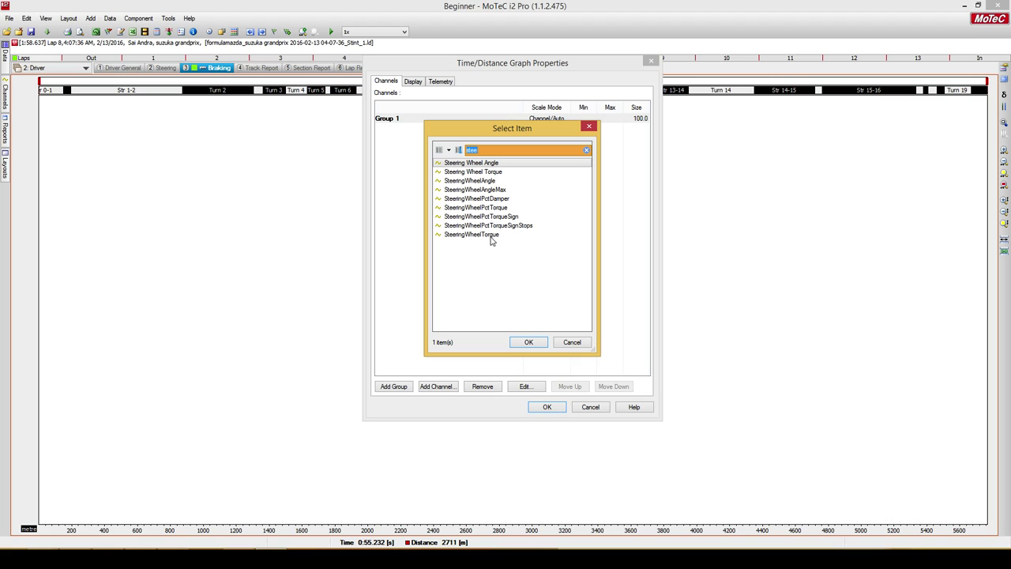
type("a")
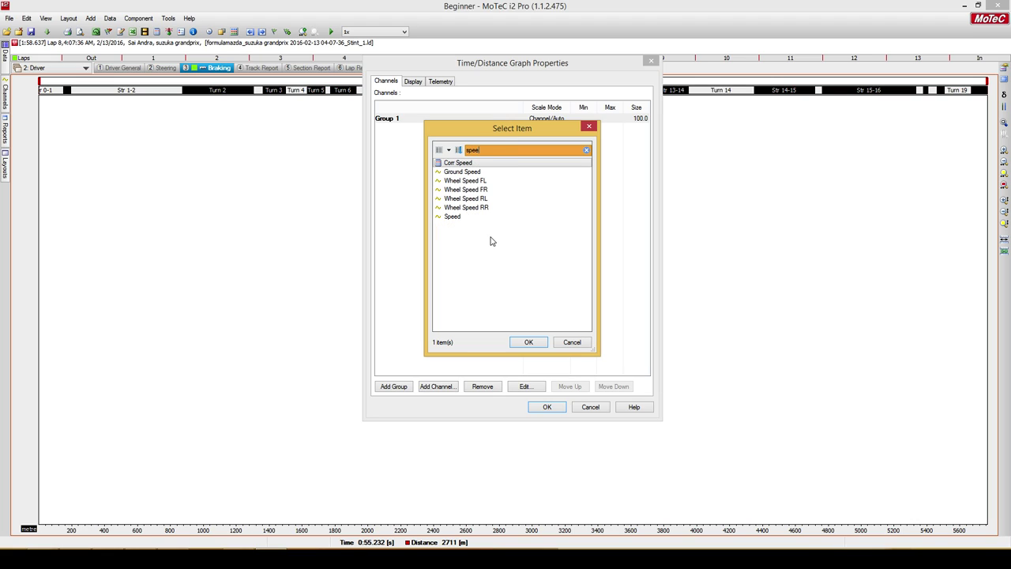
left_click(482, 174)
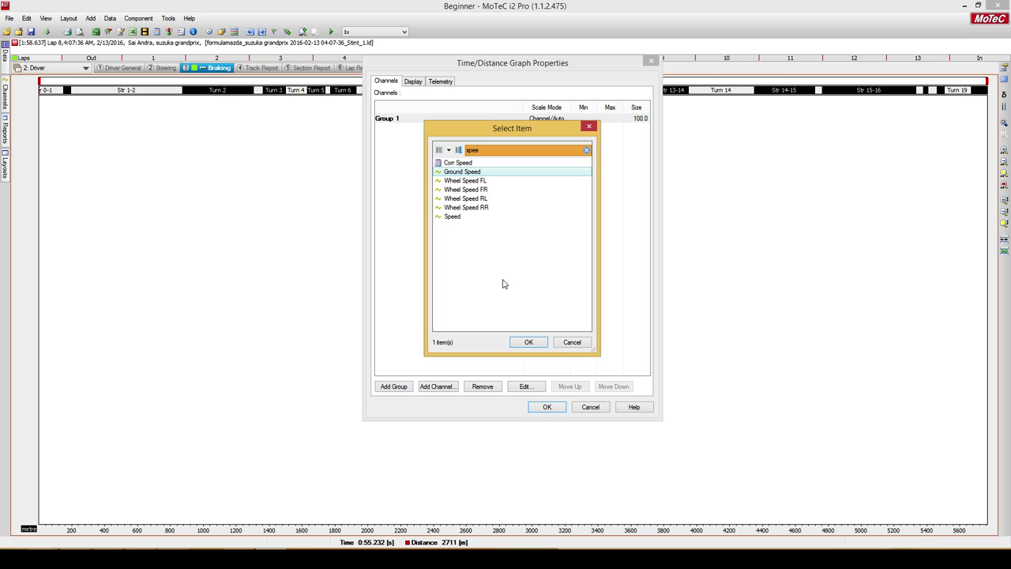
left_click(473, 190)
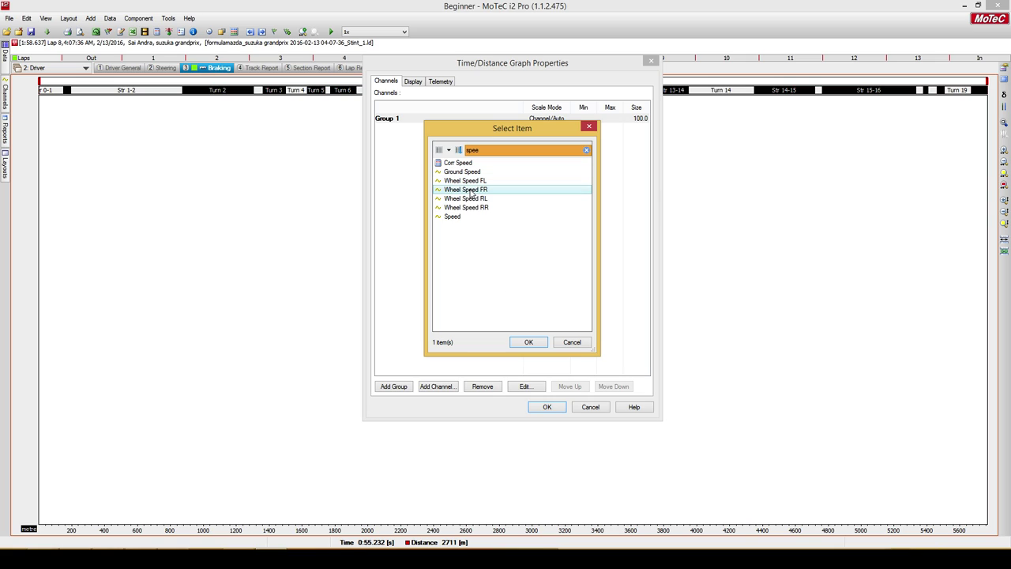
left_click(469, 207)
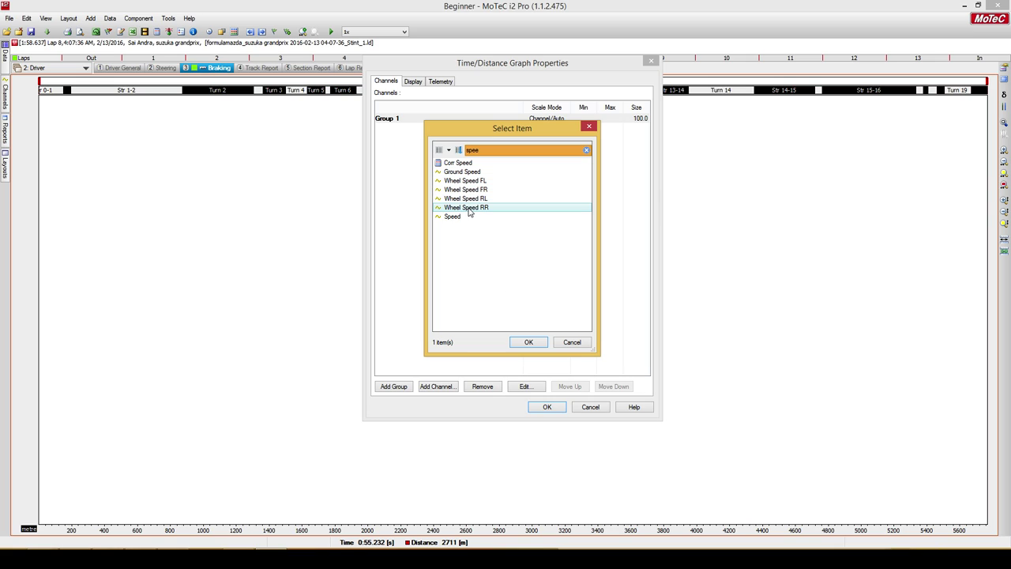
left_click(475, 173)
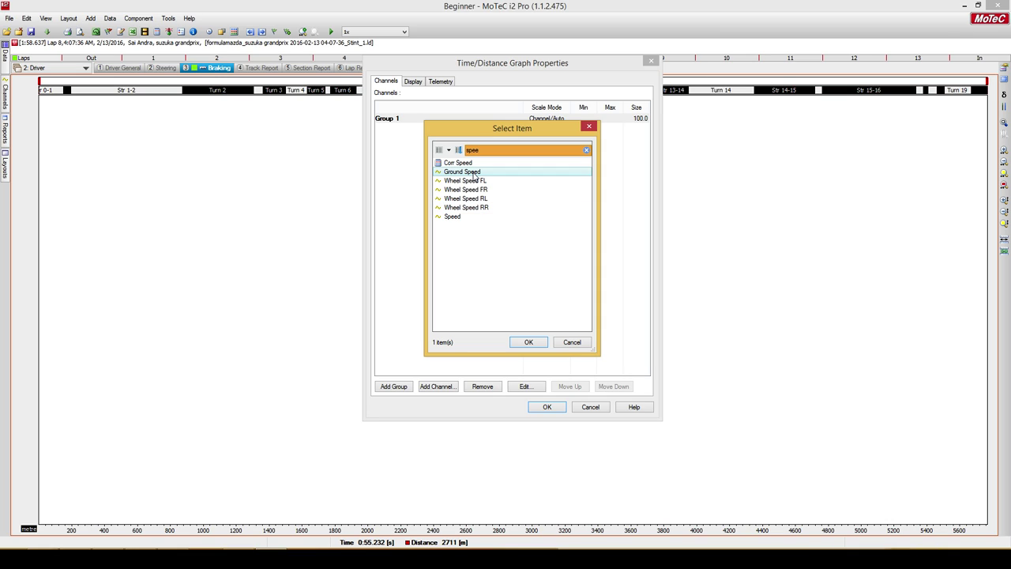
double_click(474, 173)
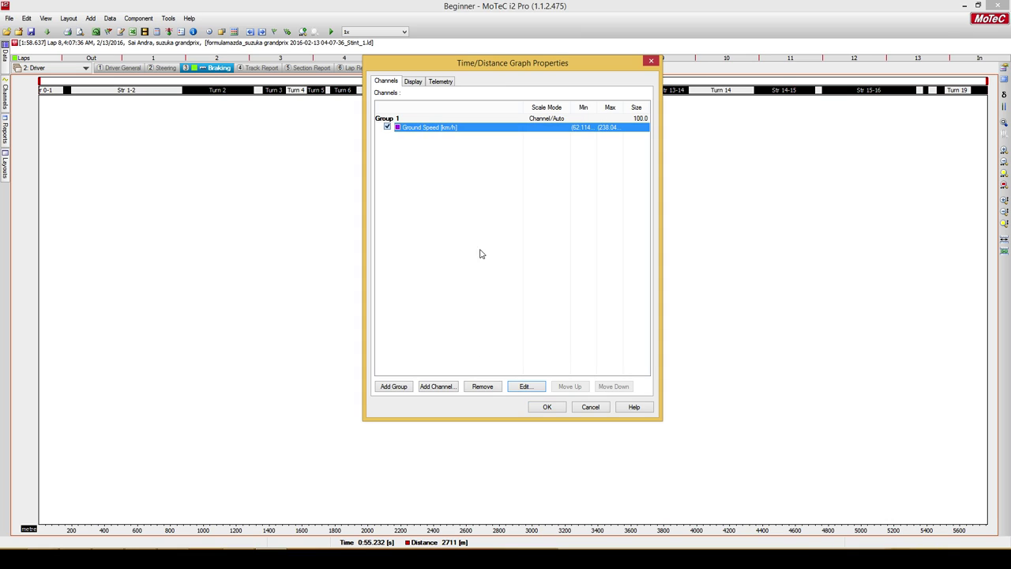
Set Ground Speed's unit to mile/hour (mph) with one decimal place and apply the graph properties.
double_click(448, 131)
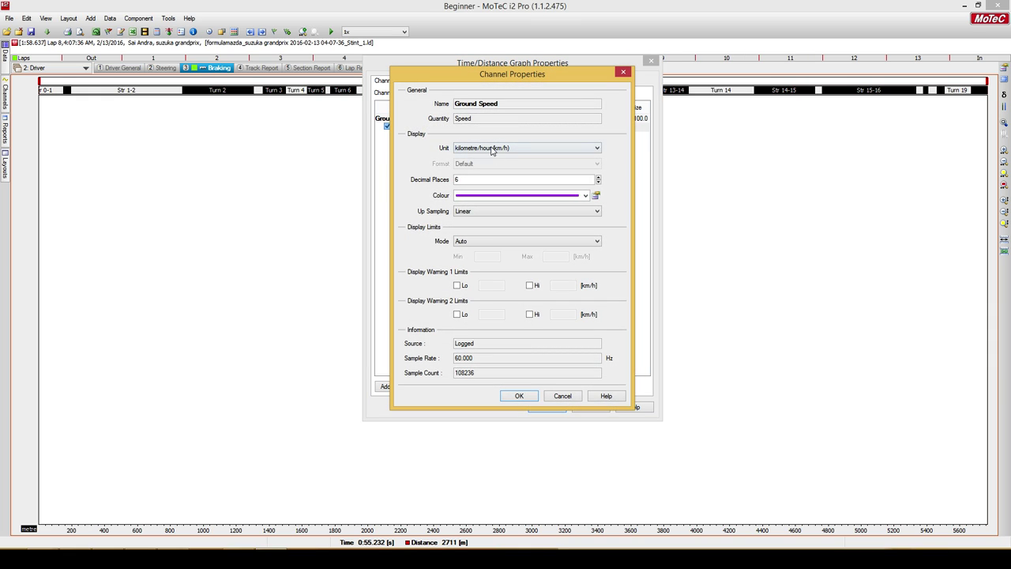
left_click(494, 150)
left_click(490, 205)
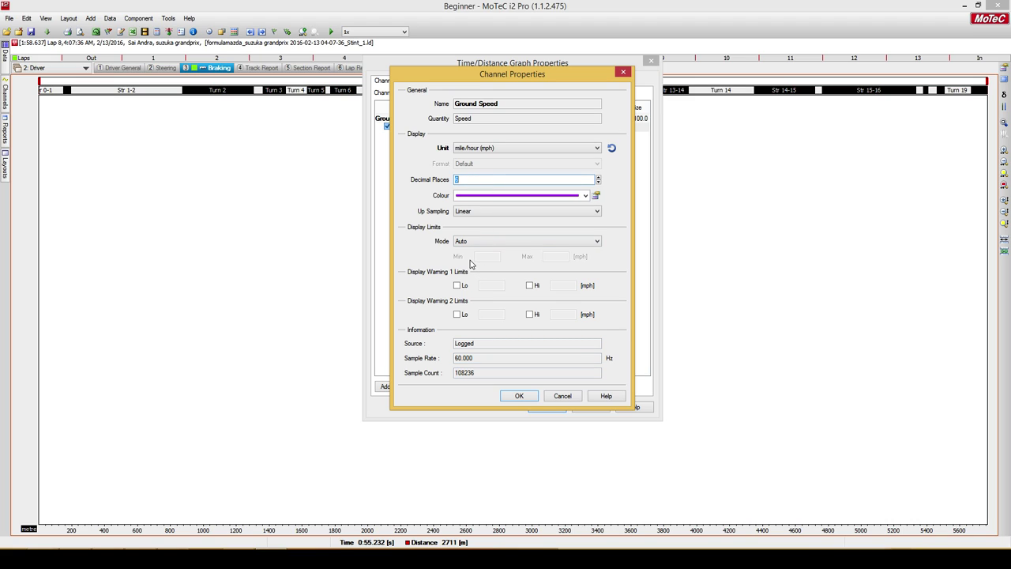
type("2")
left_click(518, 396)
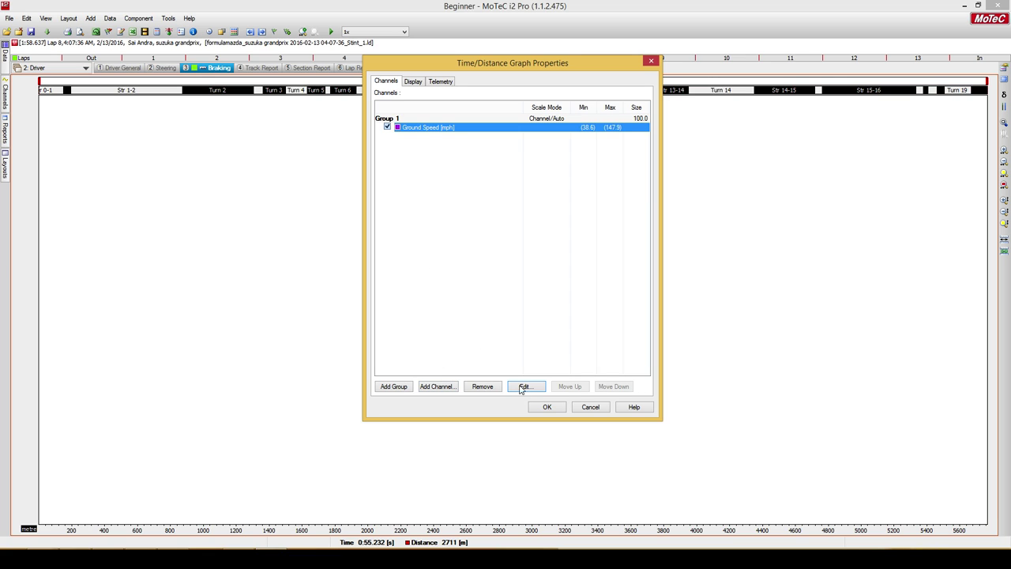
left_click(545, 407)
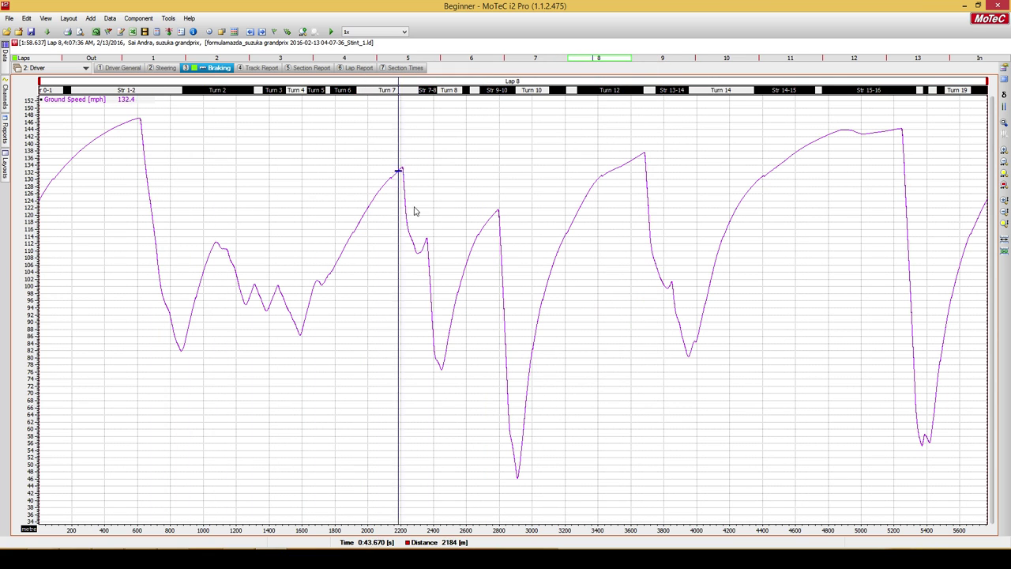
Add the Wheel Speed FR channel to the Braking graph and move it into Group 1 with Ground Speed.
right_click(255, 136)
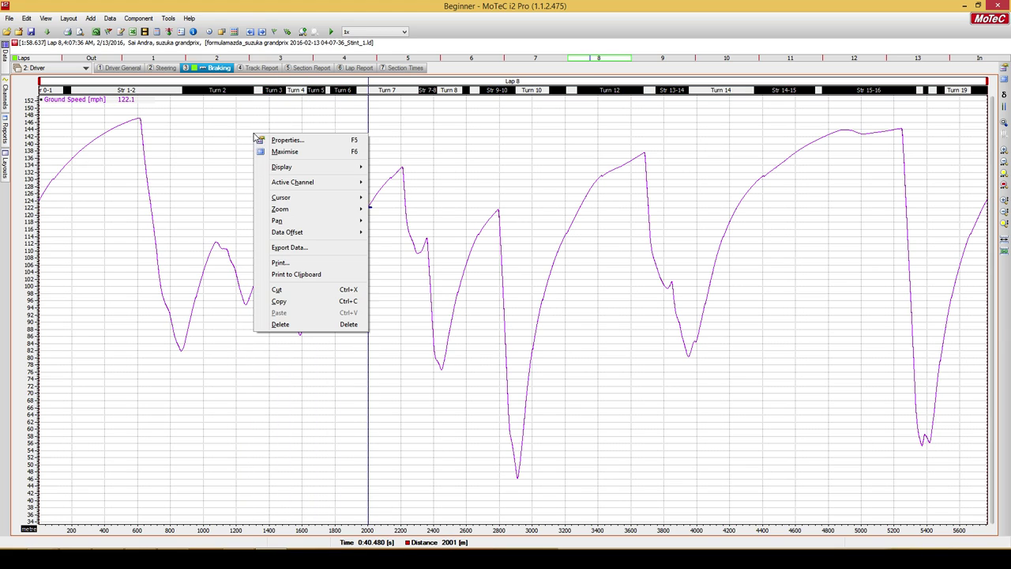
left_click(272, 140)
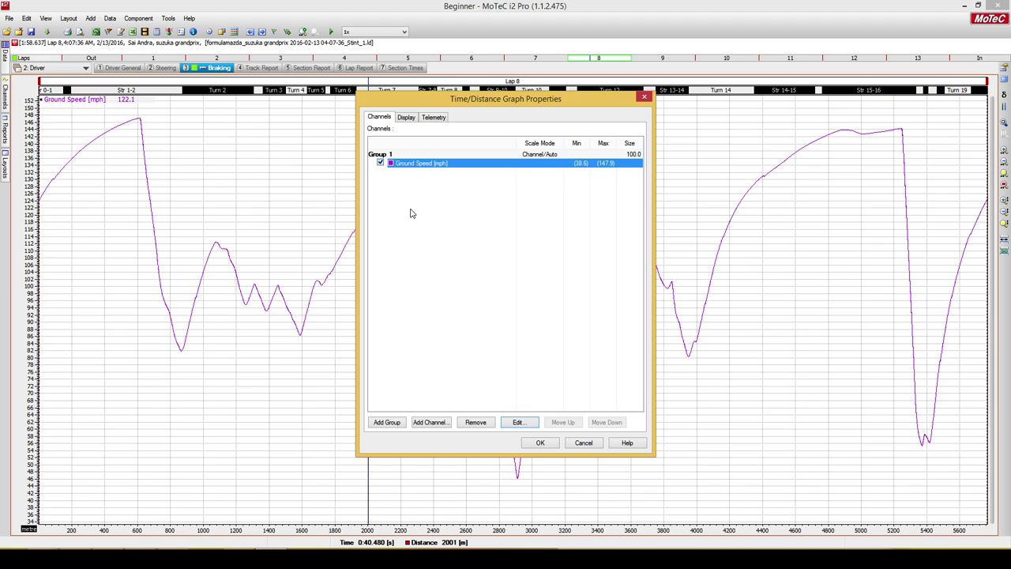
left_click(427, 422)
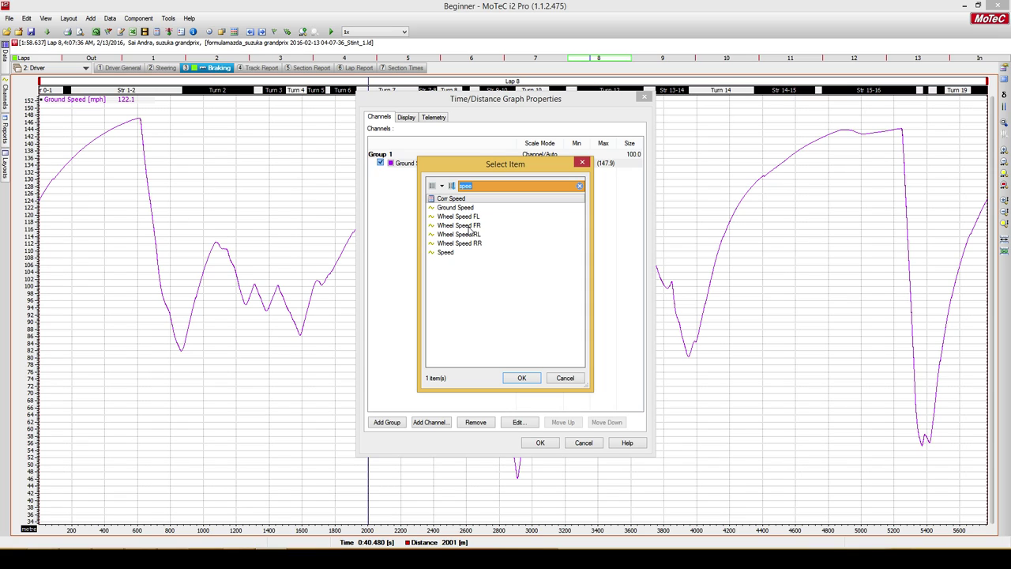
double_click(468, 226)
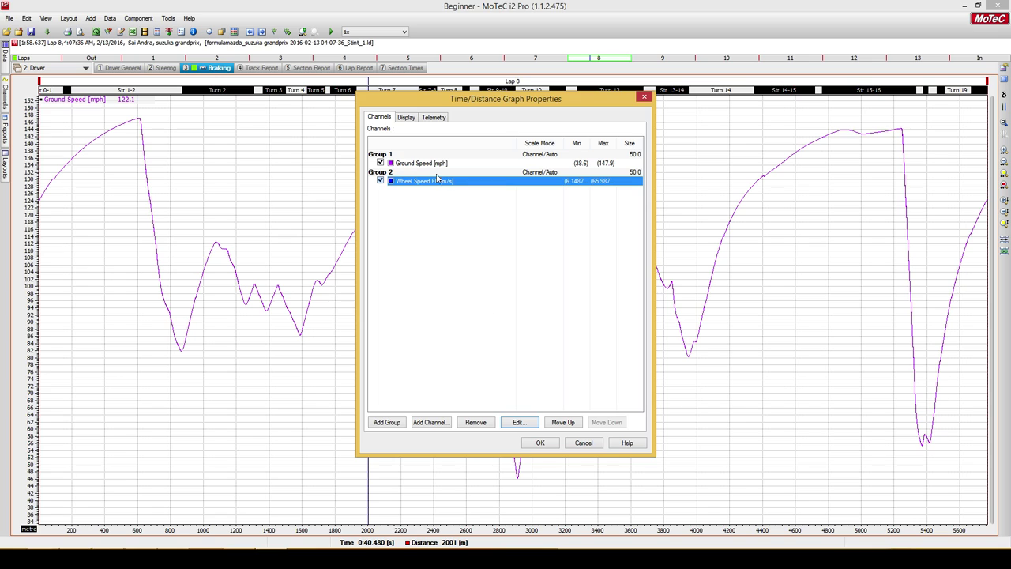
left_click(558, 424)
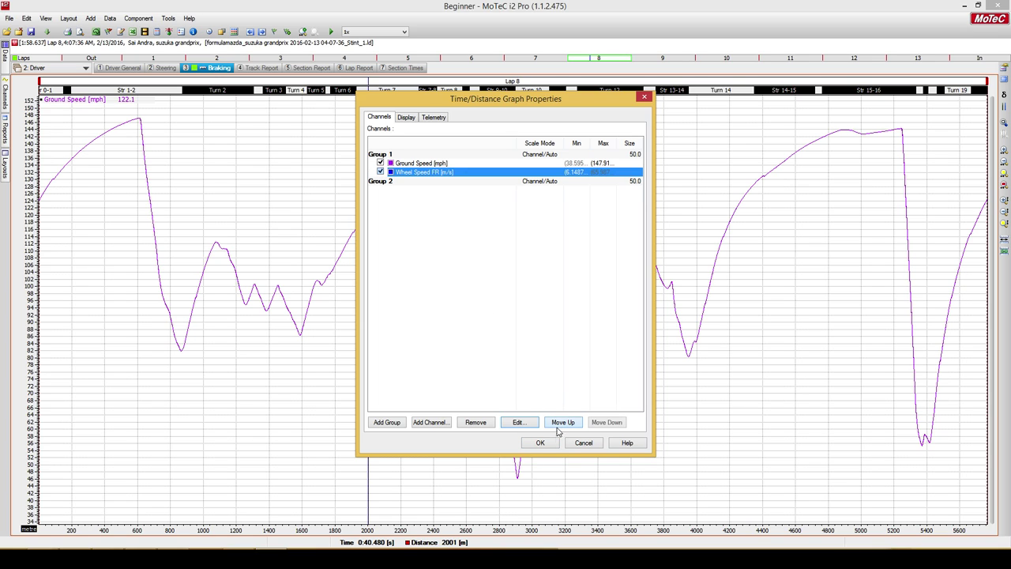
left_click(550, 448)
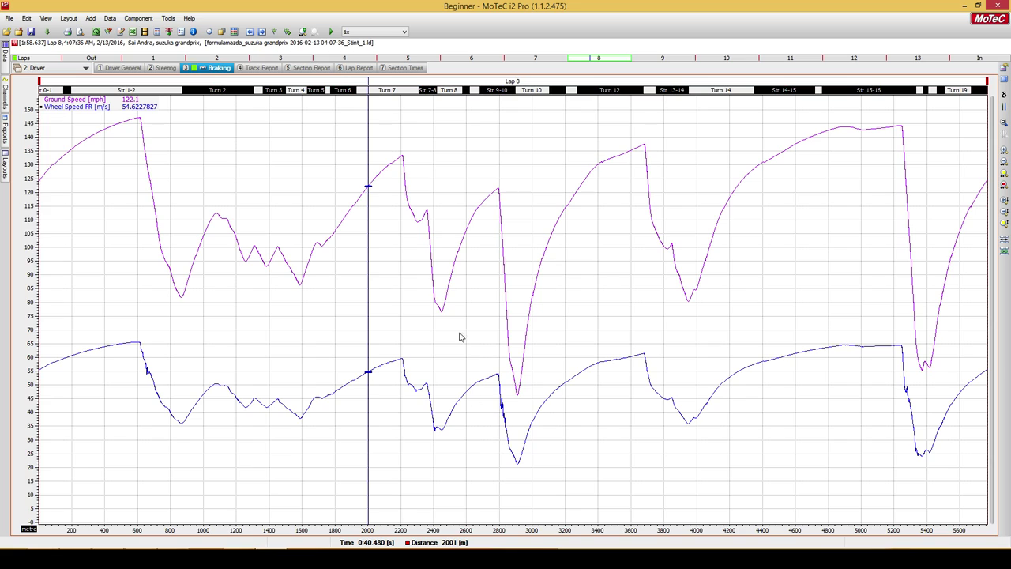
Set Wheel Speed FR's unit to mile/hour (mph) with one decimal place.
right_click(106, 109)
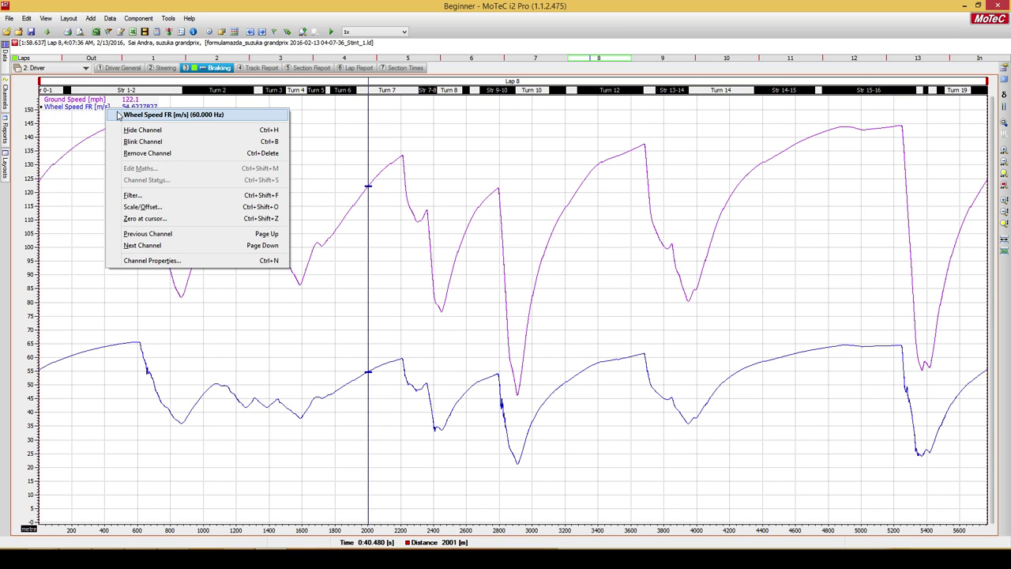
left_click(124, 264)
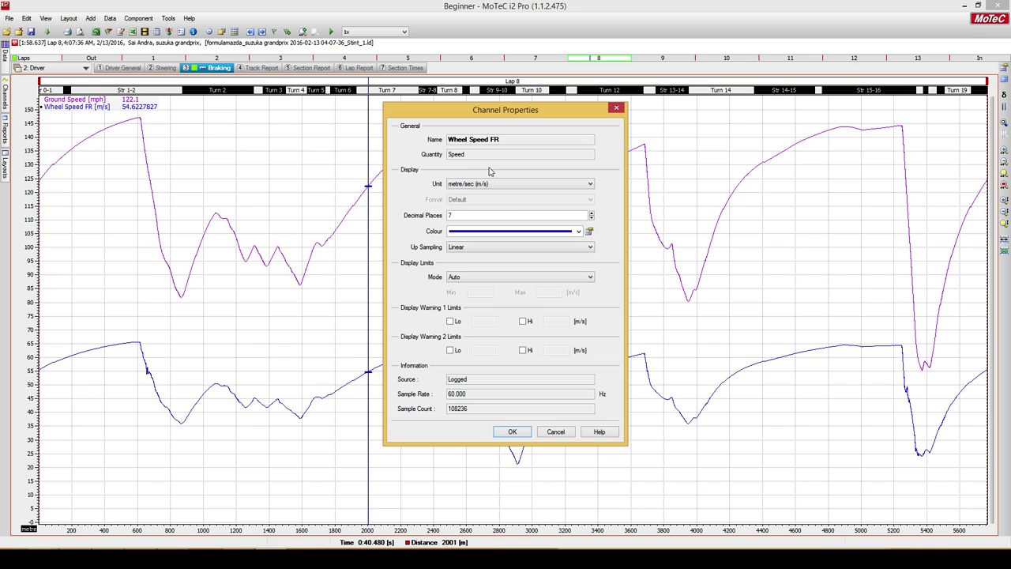
left_click(506, 184)
left_click(499, 241)
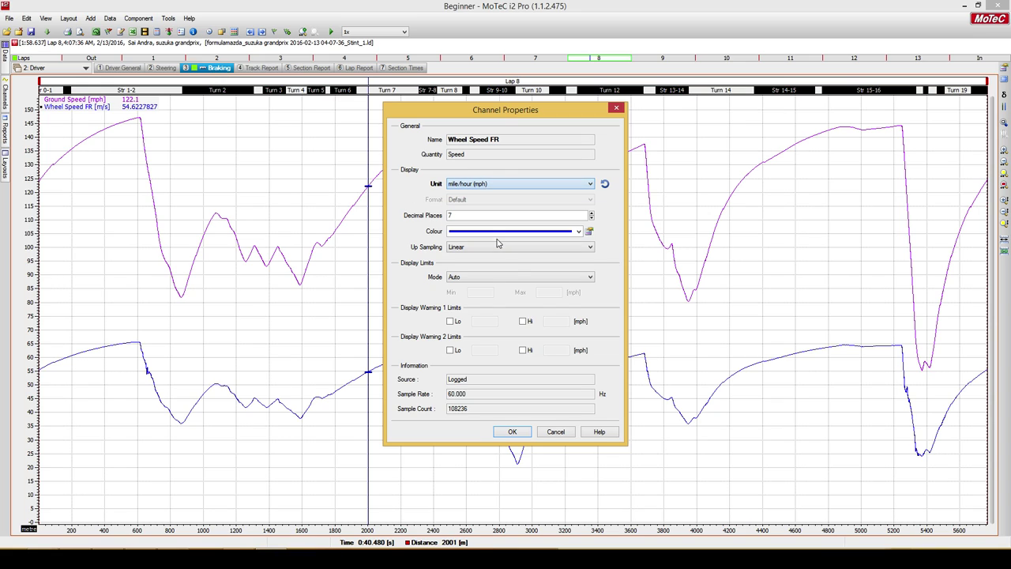
double_click(465, 215)
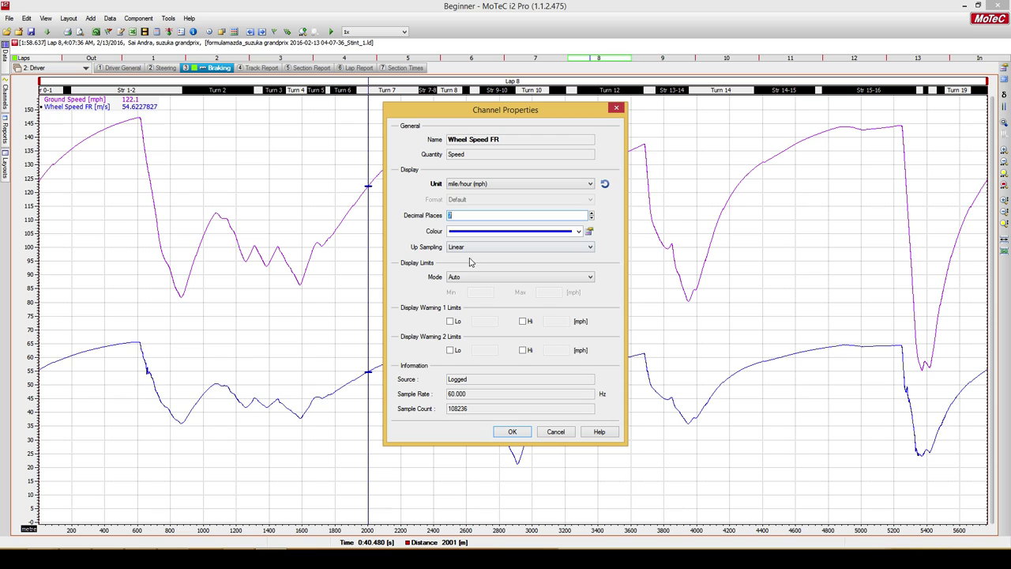
type("1")
left_click(510, 432)
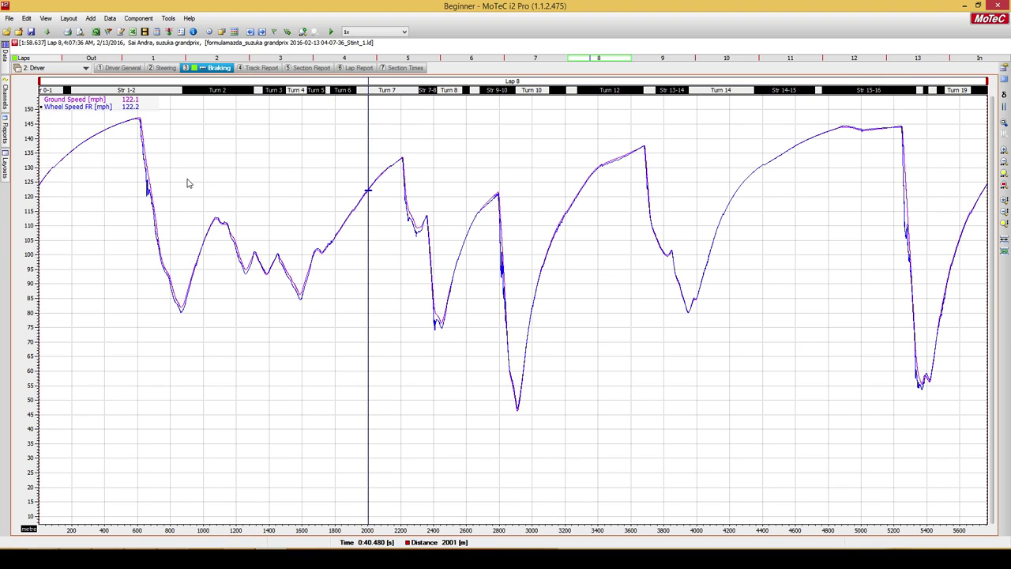
Add the Wheel Speed FL channel to the Braking graph and move it into Group 1 with the other speeds.
left_click(132, 150)
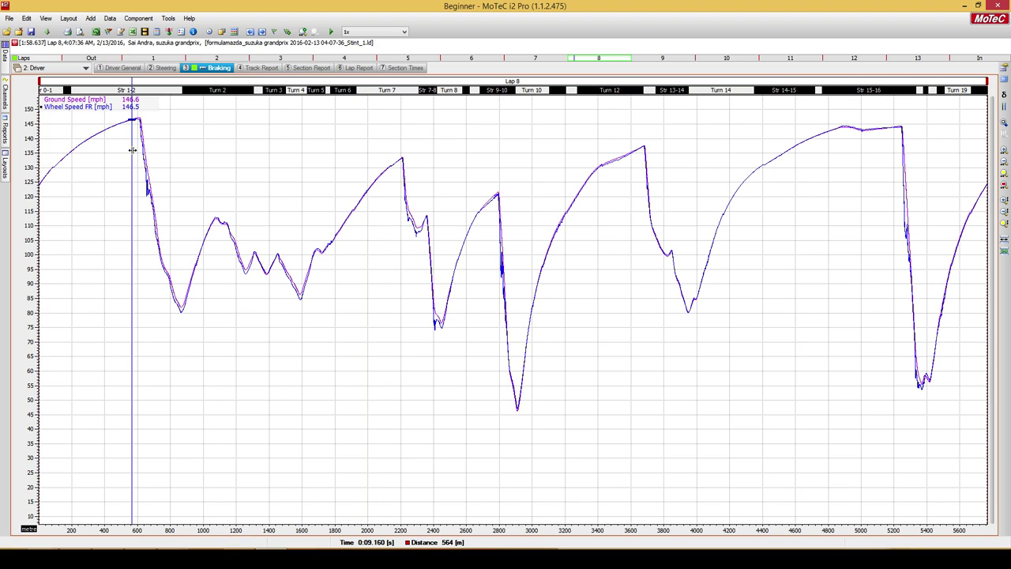
left_click_drag(132, 150, 188, 154)
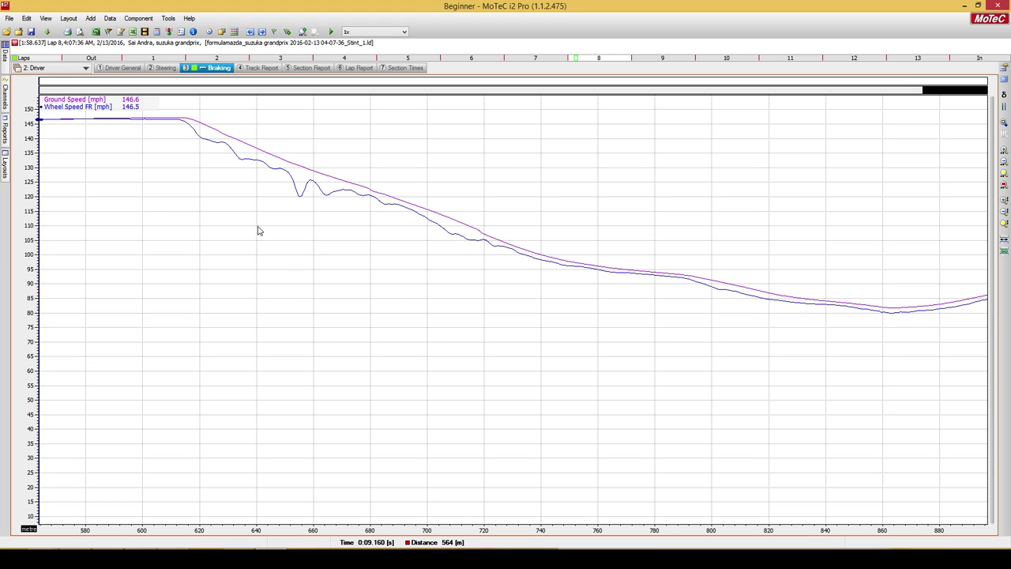
right_click(212, 190)
left_click(229, 195)
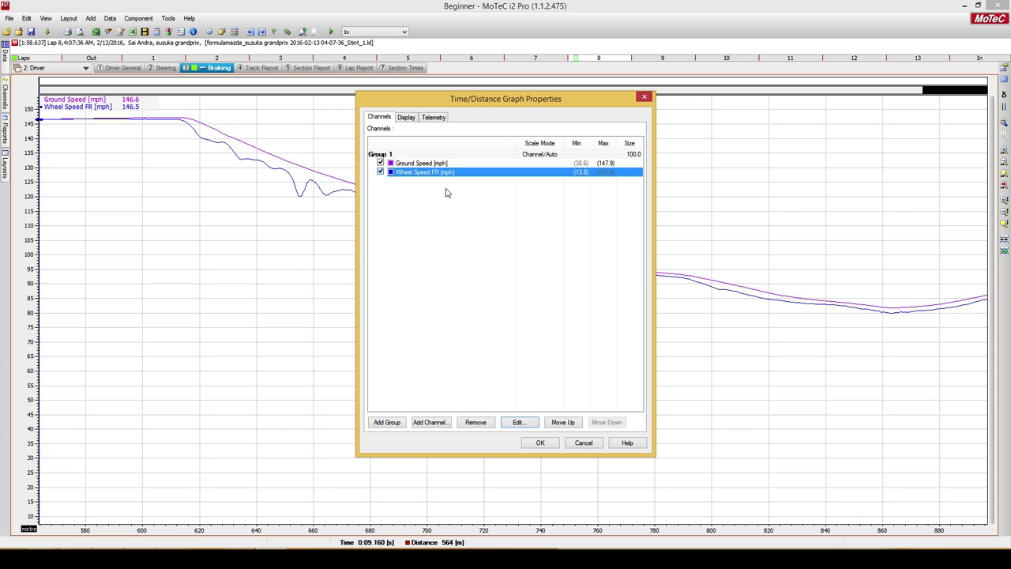
left_click(447, 422)
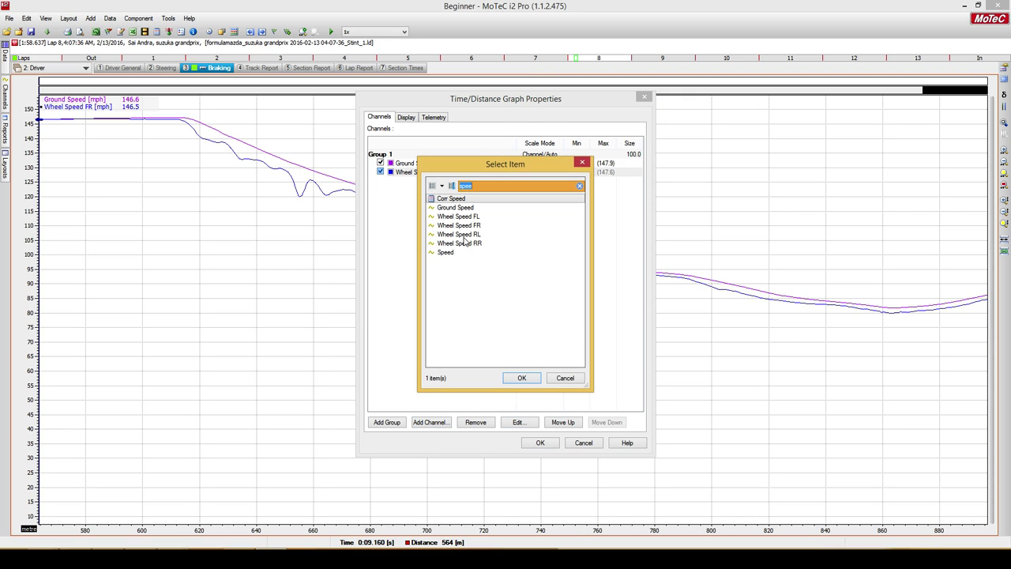
double_click(471, 220)
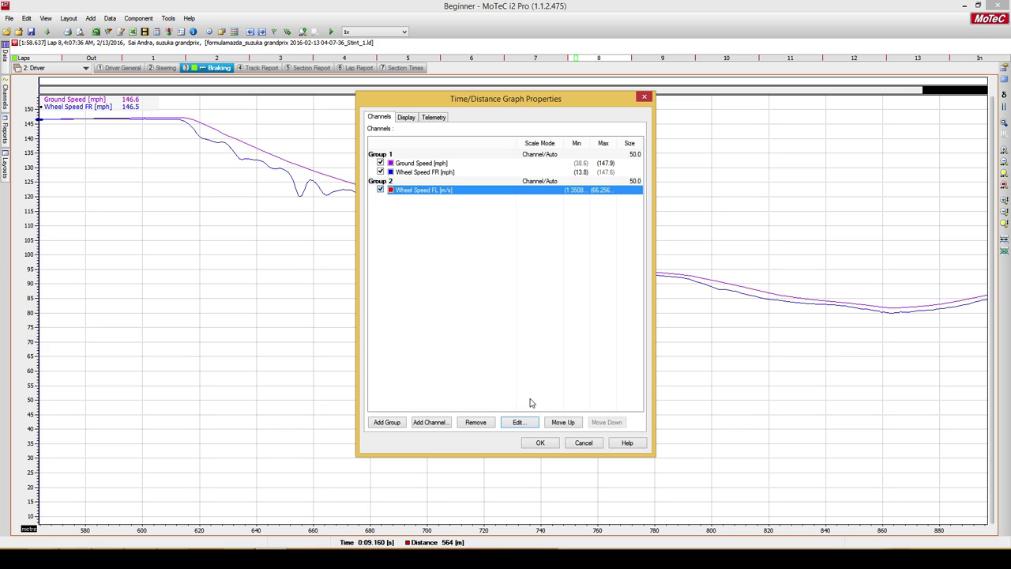
left_click(546, 425)
left_click(541, 443)
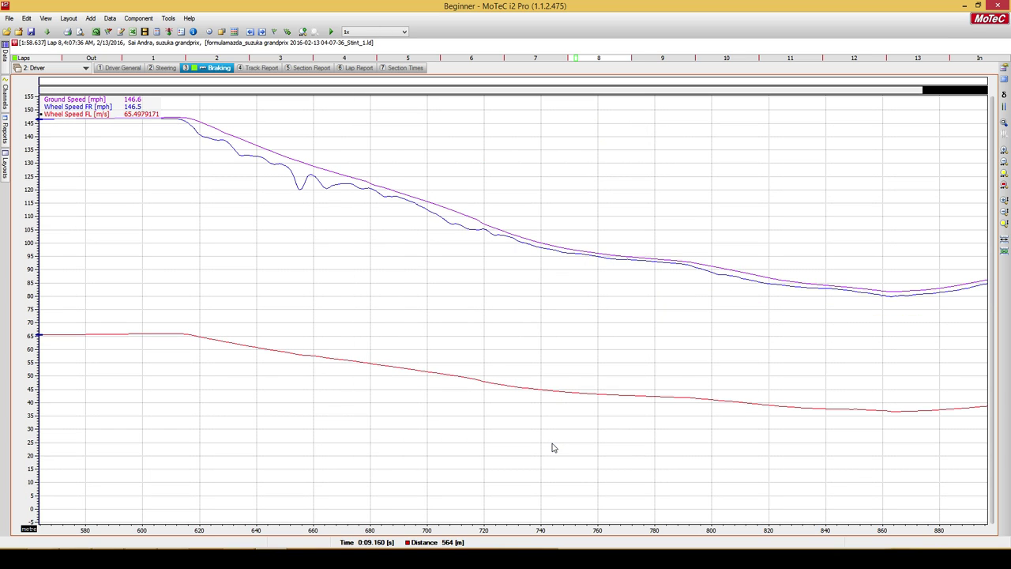
Set Wheel Speed FL's unit to mile/hour (mph).
right_click(99, 117)
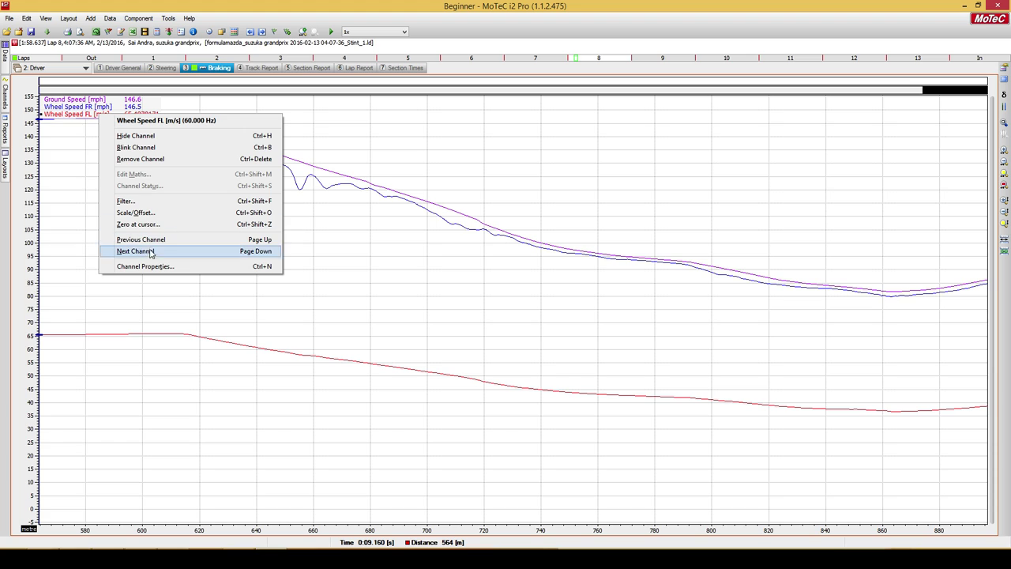
left_click(158, 268)
left_click(468, 184)
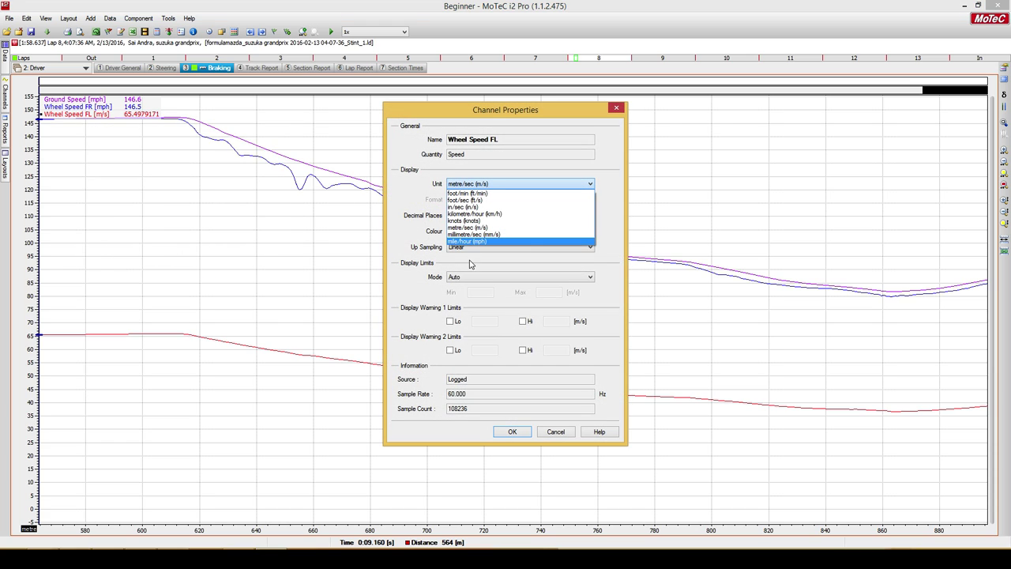
left_click(472, 247)
left_click(503, 431)
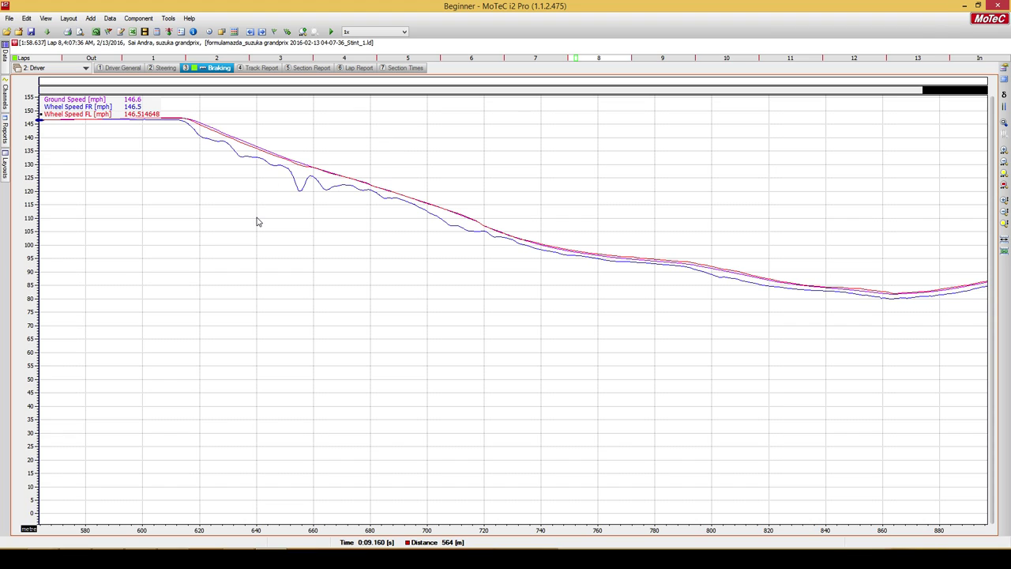
Open the floating Track map, enlarge its window and place it over the Braking graph.
key("t")
left_click_drag(364, 256, 803, 447)
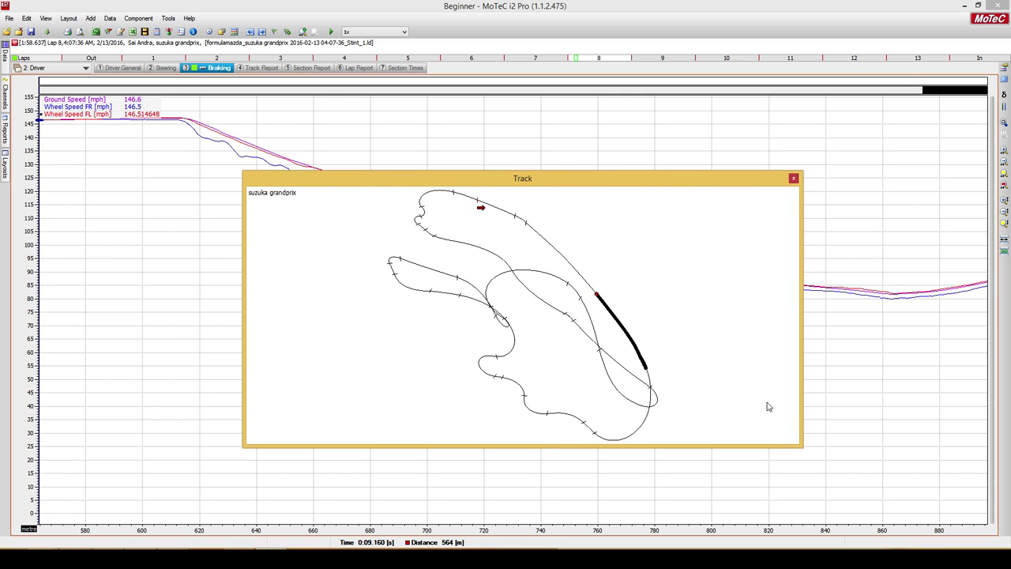
left_click_drag(498, 183, 498, 139)
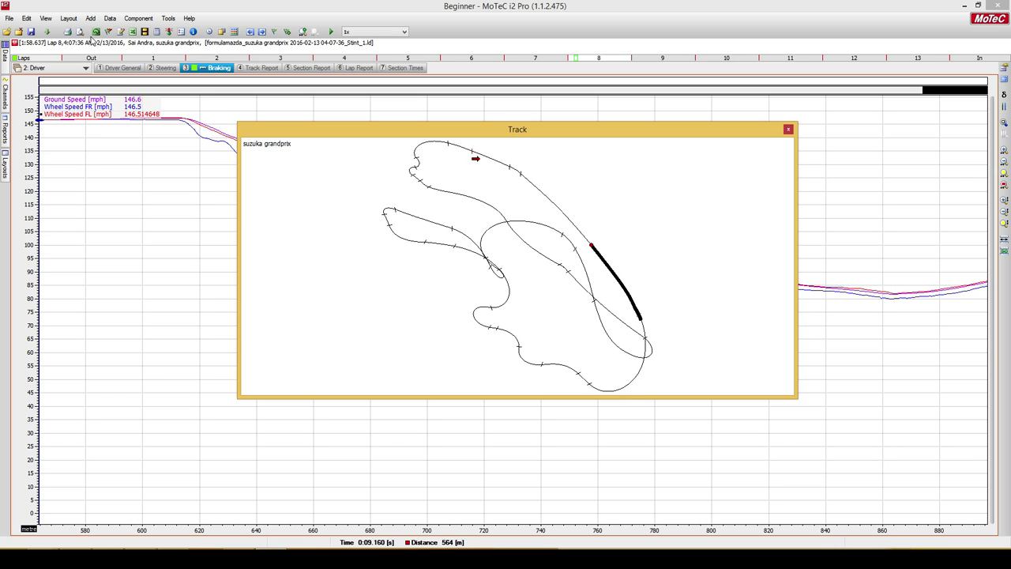
Regenerate the suzuka grandprix track from Lateral G & Speed as a crossover circuit and apply the track changes.
left_click(96, 33)
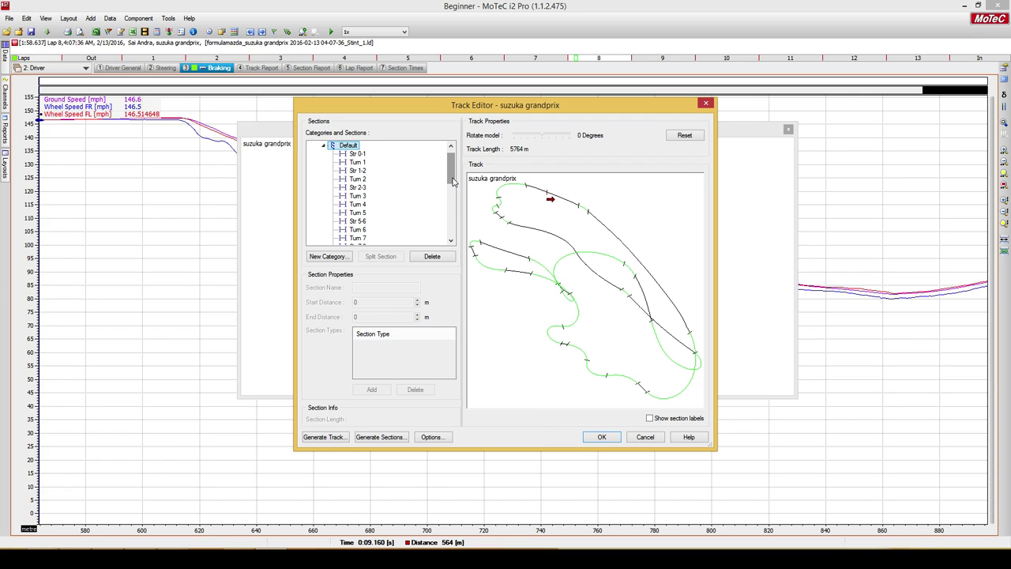
left_click(342, 438)
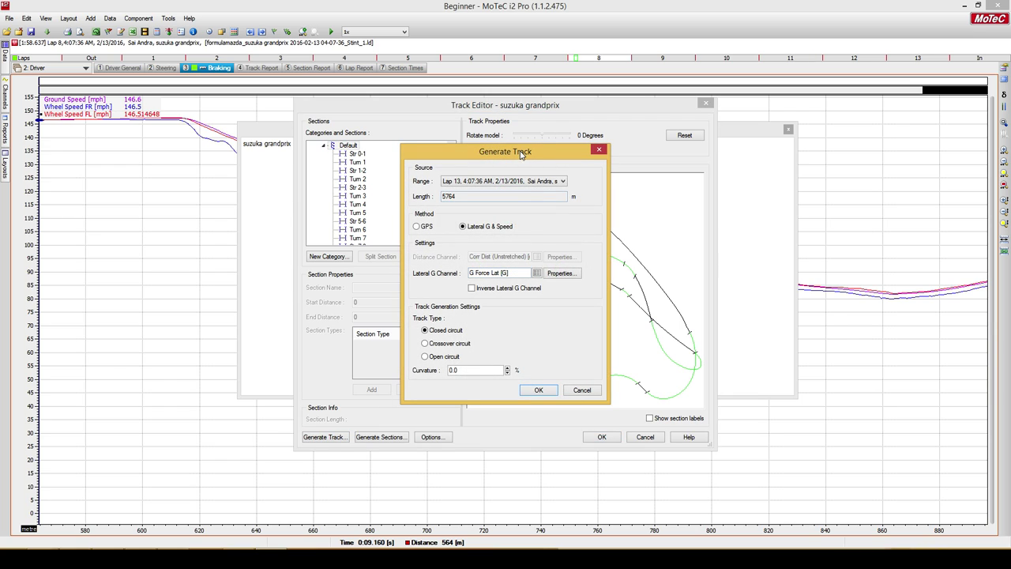
left_click_drag(522, 156, 529, 146)
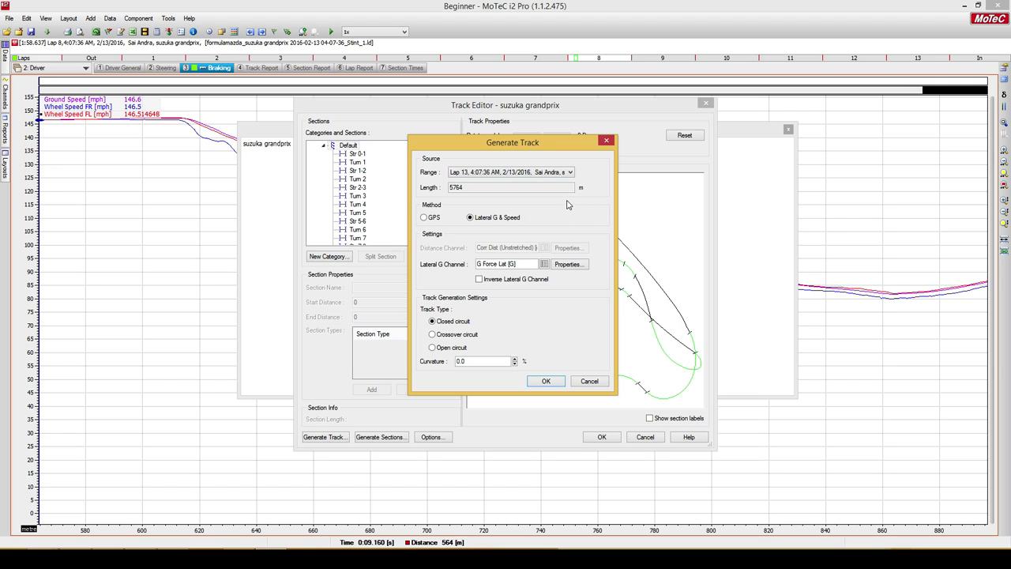
mouse_move(541, 148)
left_mouse_down()
mouse_move(476, 147)
mouse_move(352, 203)
mouse_move(554, 142)
mouse_move(550, 133)
left_mouse_up()
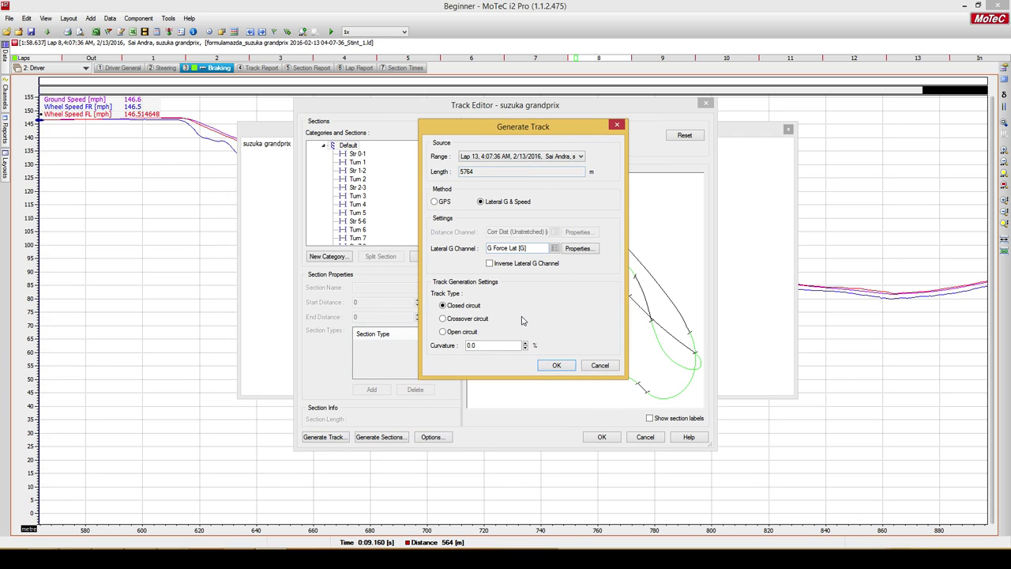
left_click(452, 320)
left_click(556, 365)
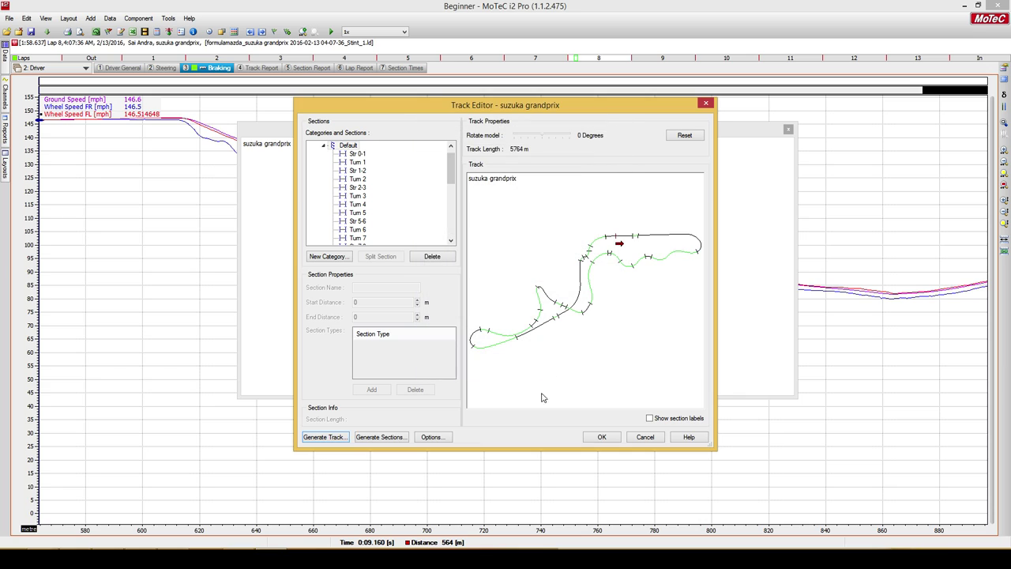
left_click(603, 439)
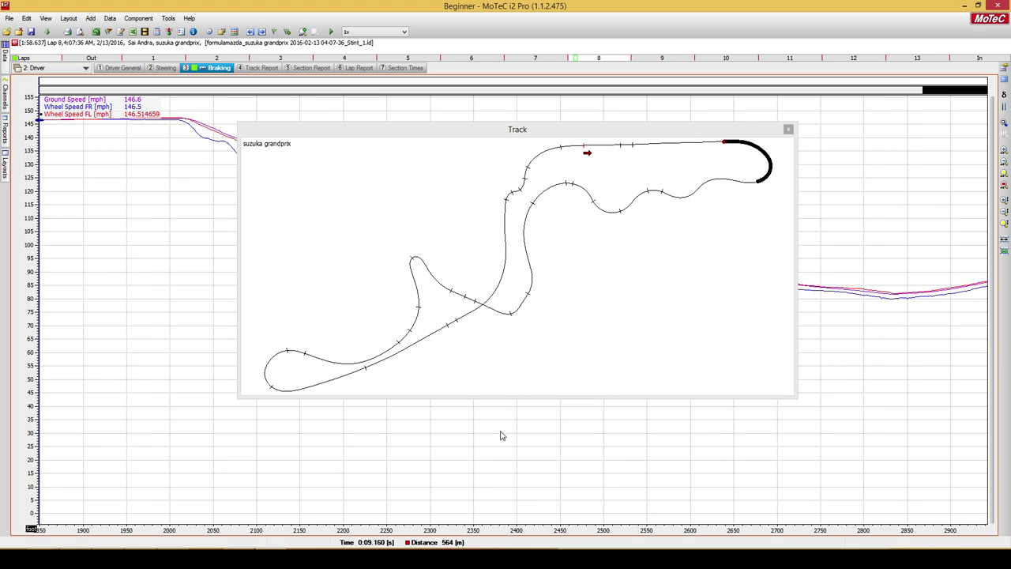
Slightly widen the displayed section of lap 8 and reposition the Track window over the graph.
mouse_move(535, 150)
left_mouse_down()
mouse_move(522, 147)
mouse_move(540, 164)
left_mouse_up()
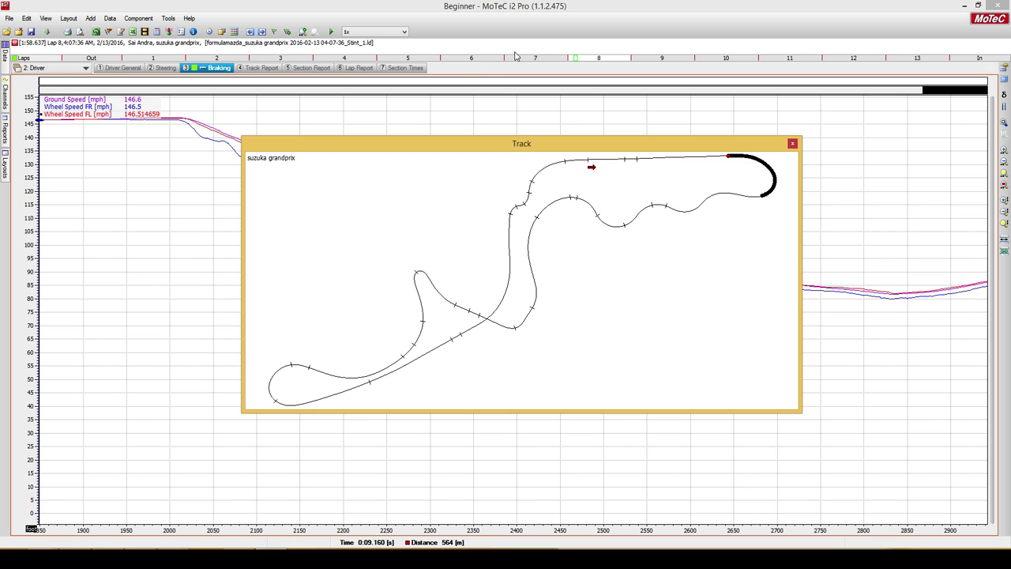
double_click(577, 58)
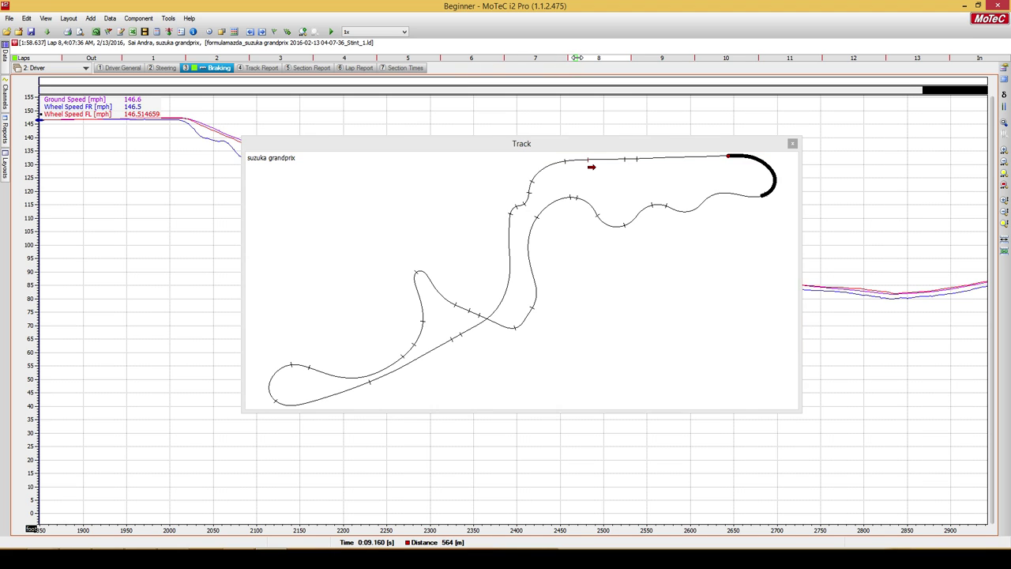
left_click_drag(605, 58, 578, 63)
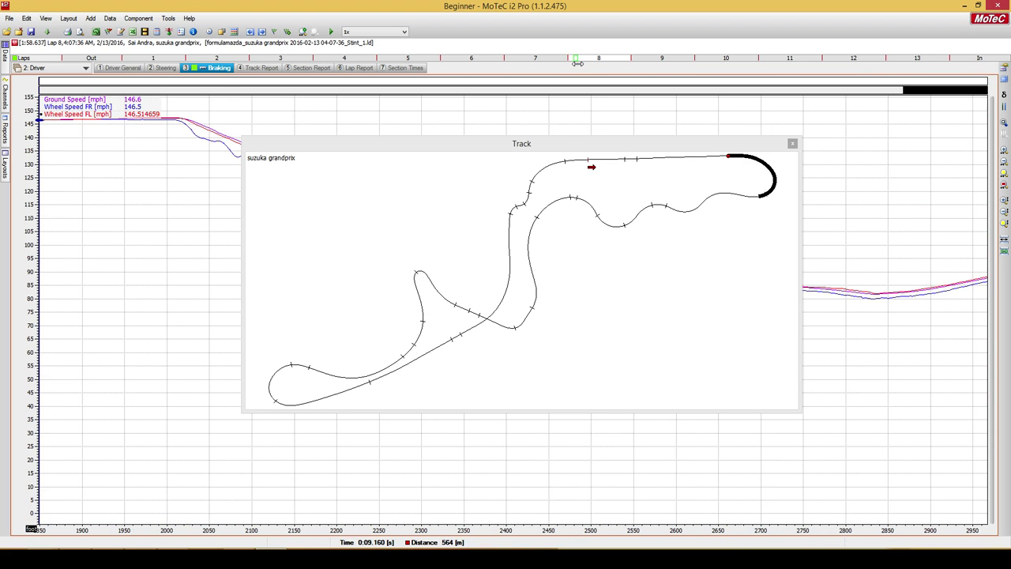
left_click(637, 245)
left_click_drag(558, 144, 581, 197)
mouse_move(536, 162)
left_mouse_down()
mouse_move(591, 342)
mouse_move(524, 208)
mouse_move(521, 163)
left_mouse_up()
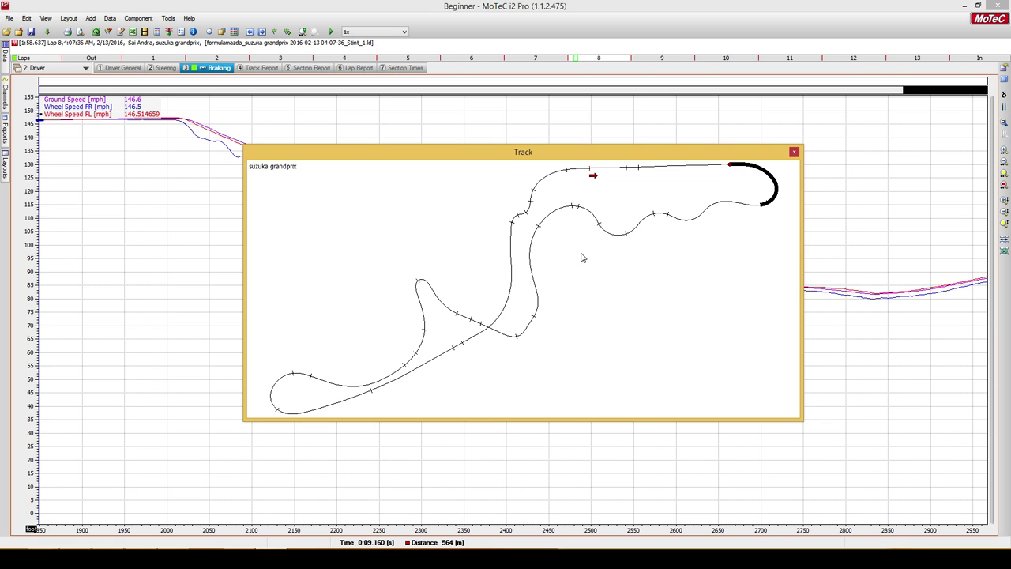
Turn on the local colour override for the floating track map and set its track line size to 5.
left_click(529, 239)
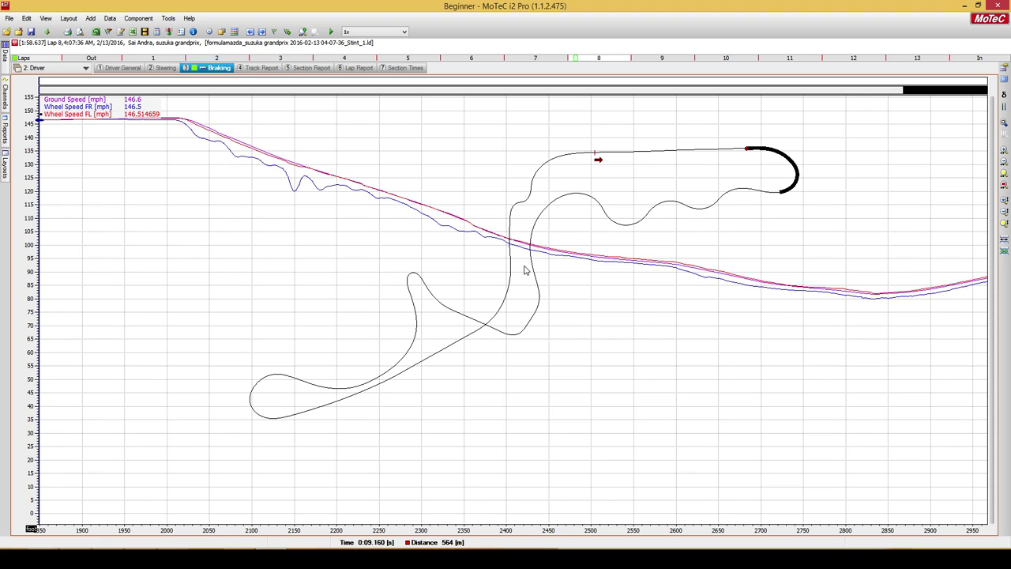
left_click(412, 203)
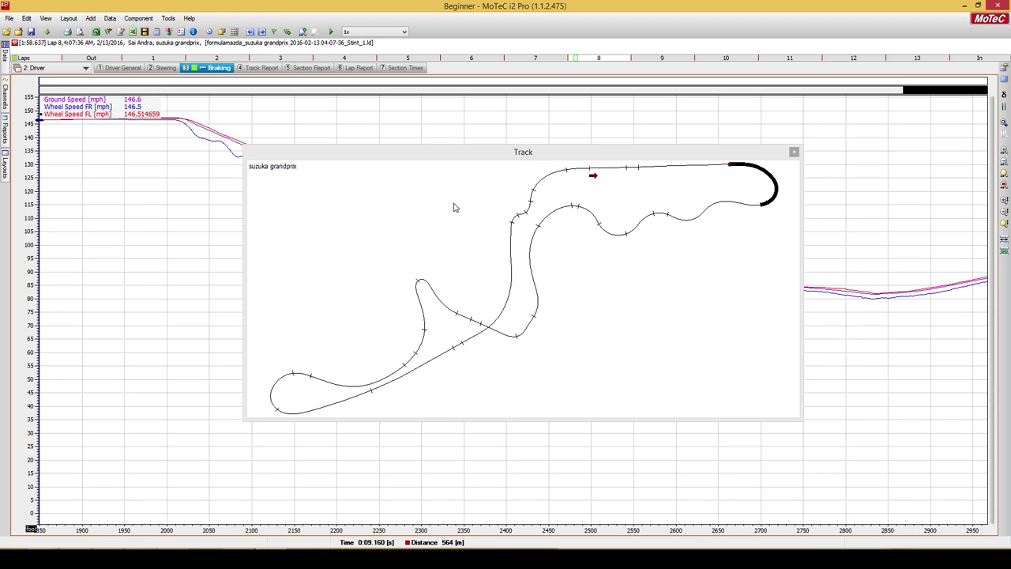
left_click(462, 164)
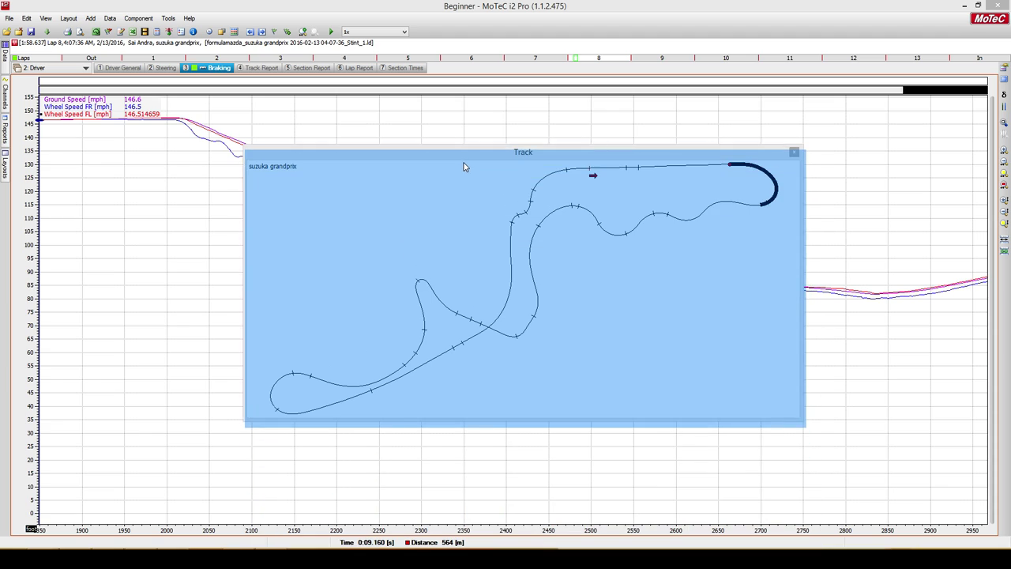
right_click(471, 214)
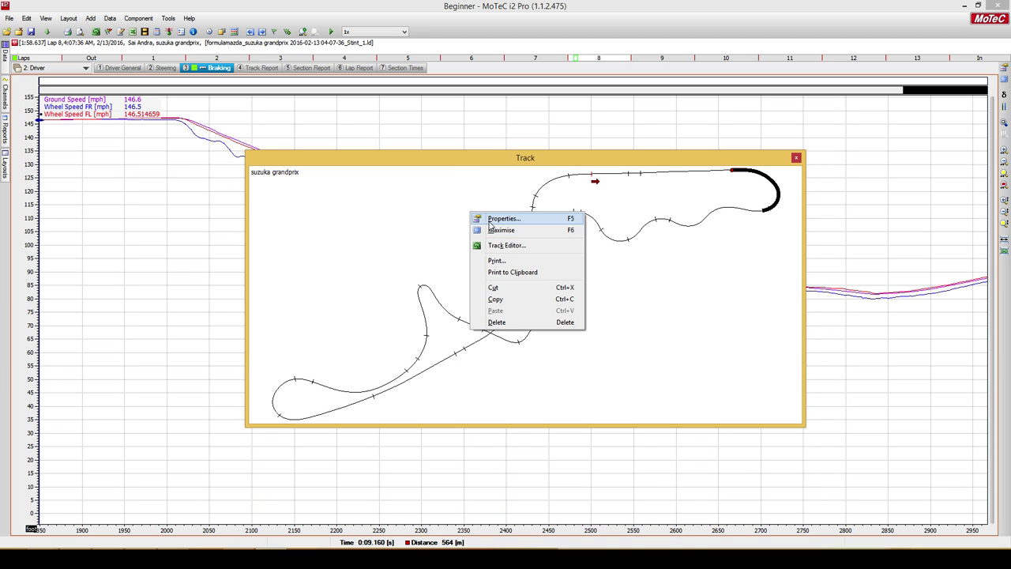
left_click(503, 219)
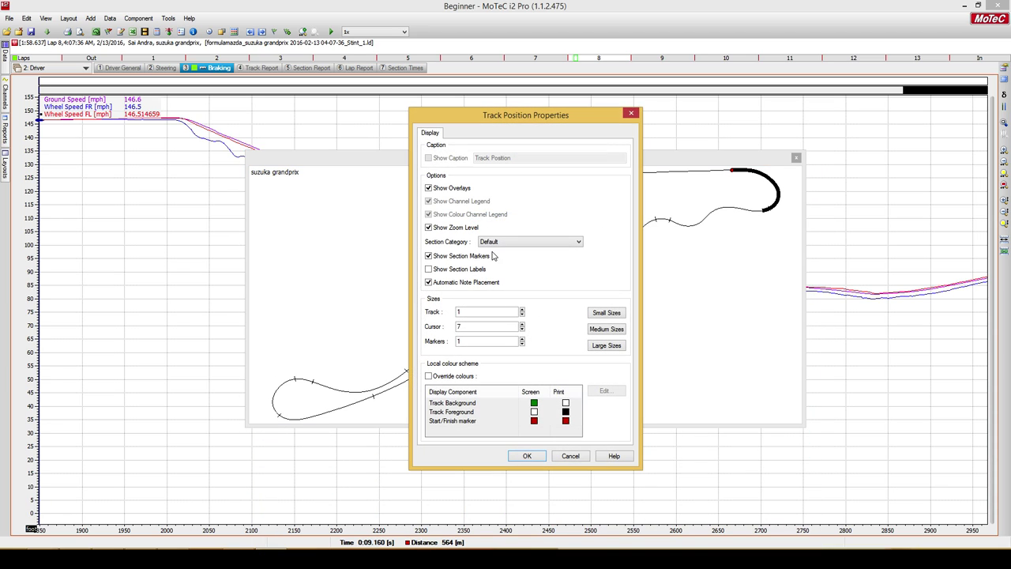
left_click(440, 377)
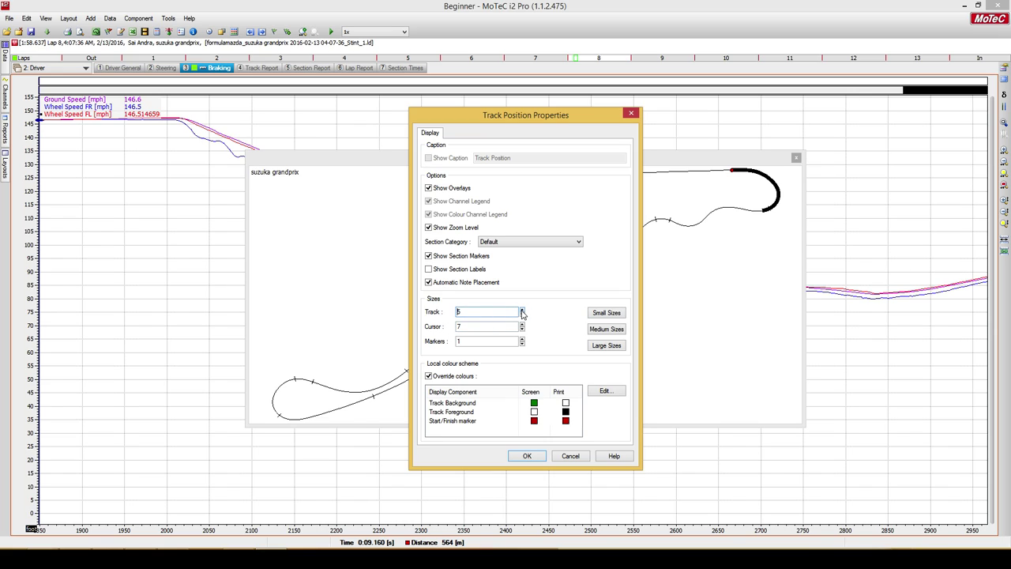
left_click(536, 457)
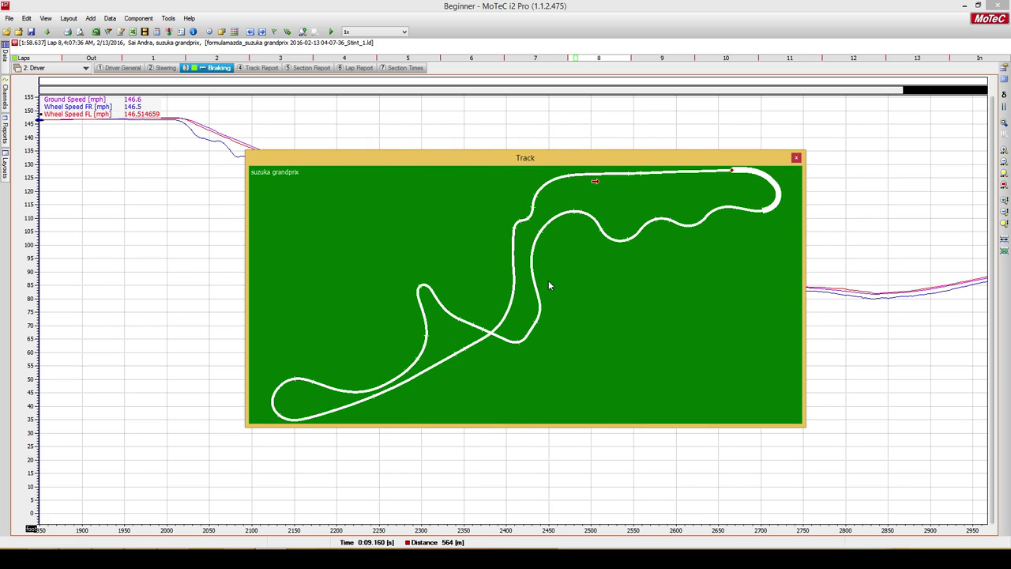
key("Escape")
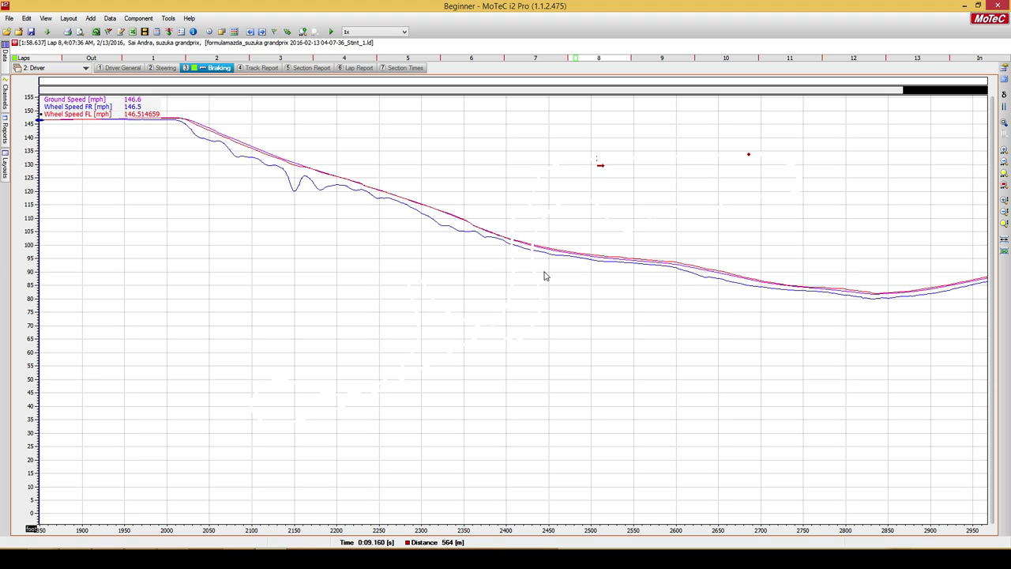
Examine the track map's colour override and the scheme entry for Track Background without changing the colours.
right_click(544, 271)
left_click(554, 280)
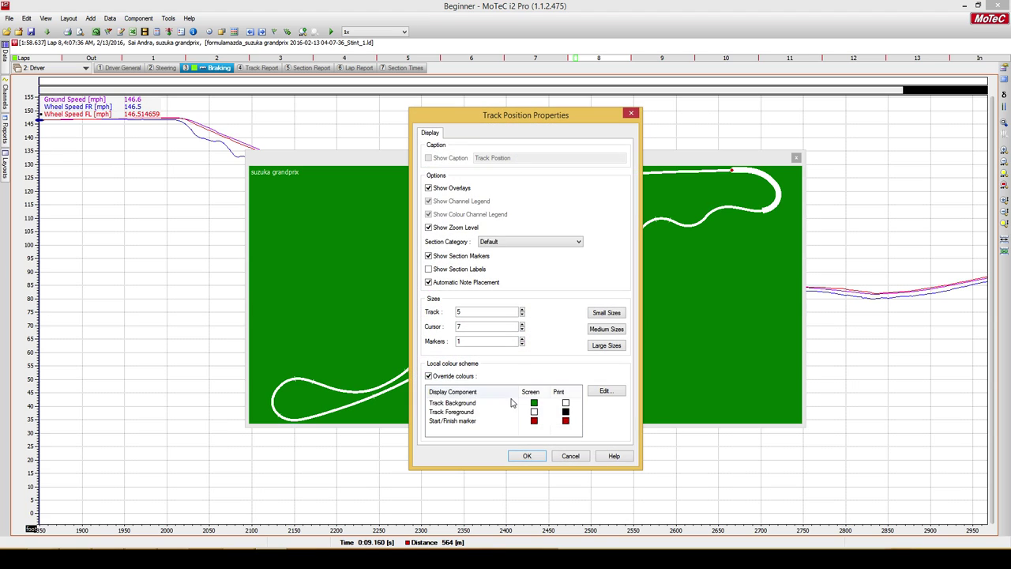
left_click(558, 413)
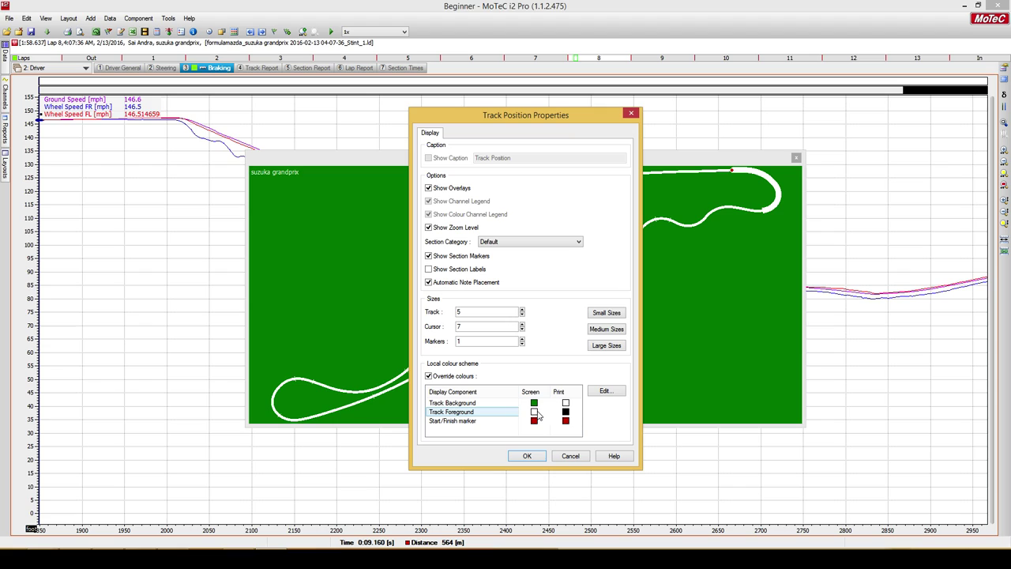
left_click(509, 405)
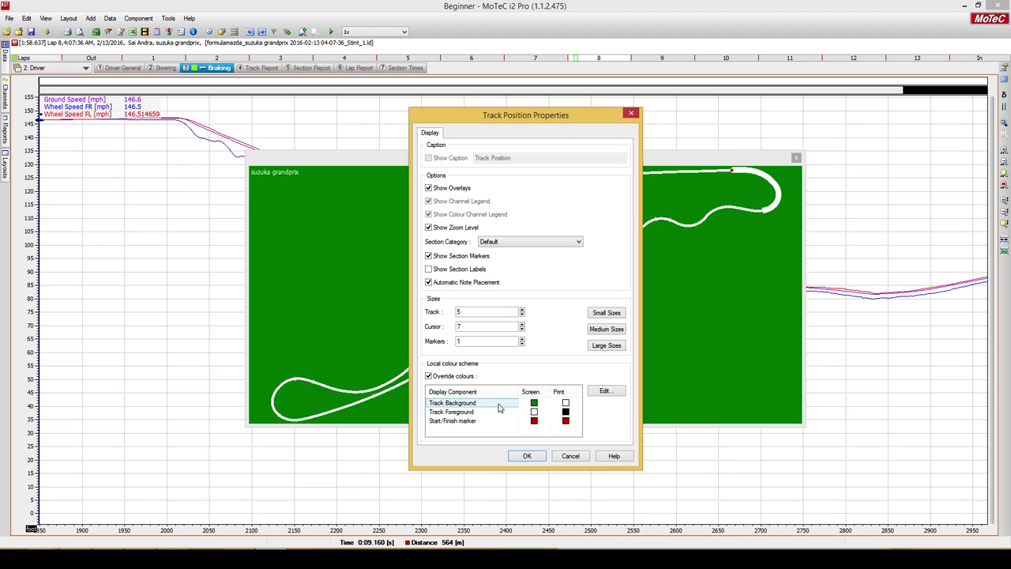
left_click(605, 391)
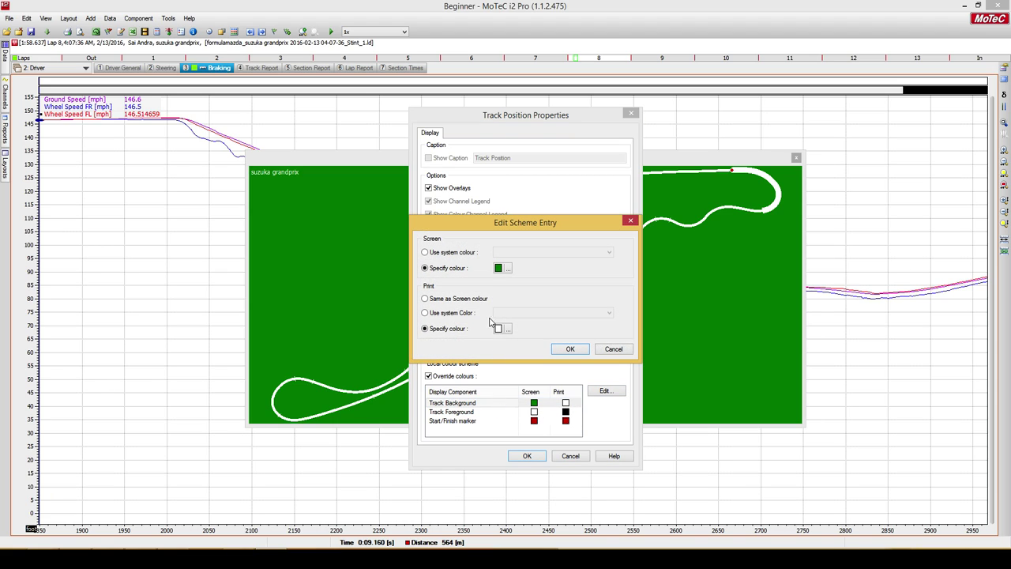
left_click(621, 352)
left_click(450, 377)
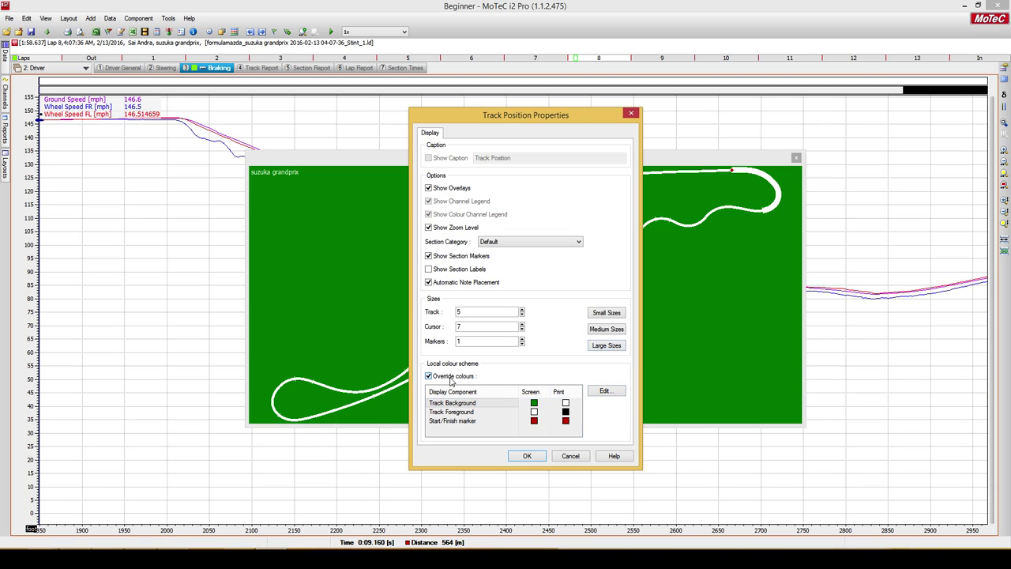
left_click(529, 457)
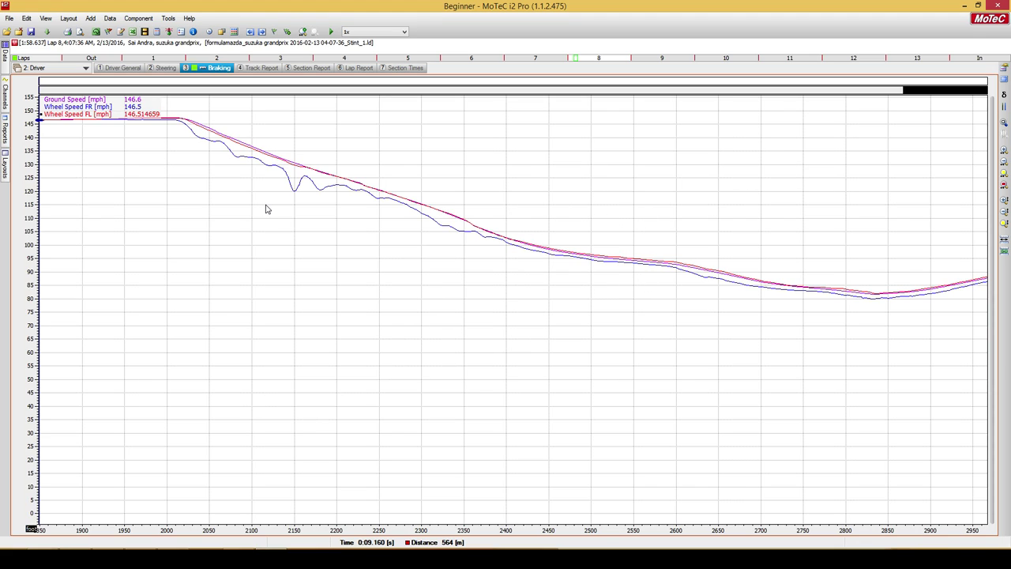
Remove Wheel Speed FL, Wheel Speed FR and Ground Speed from the Braking graph.
left_click(113, 114)
key("Delete")
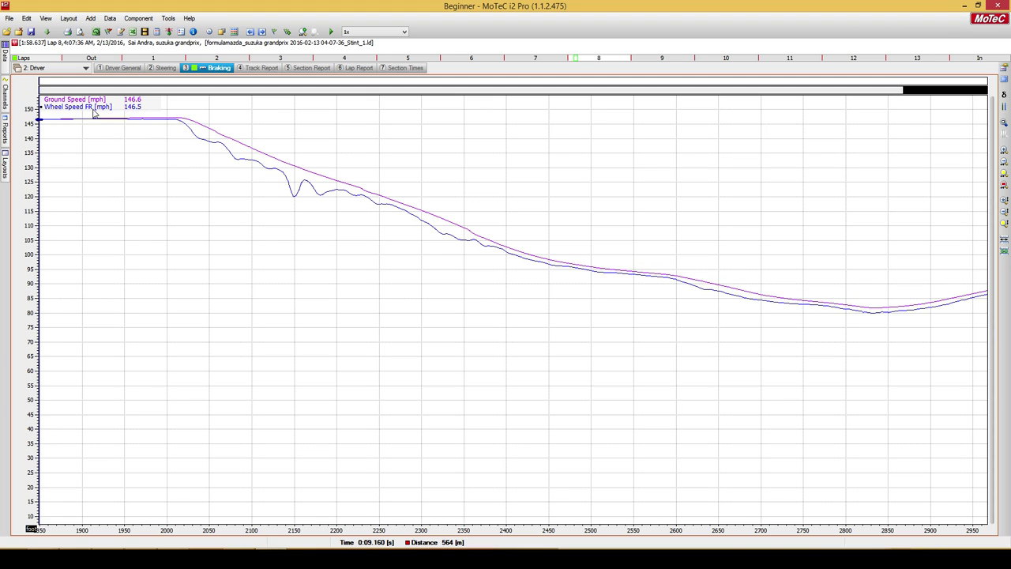
key("Delete")
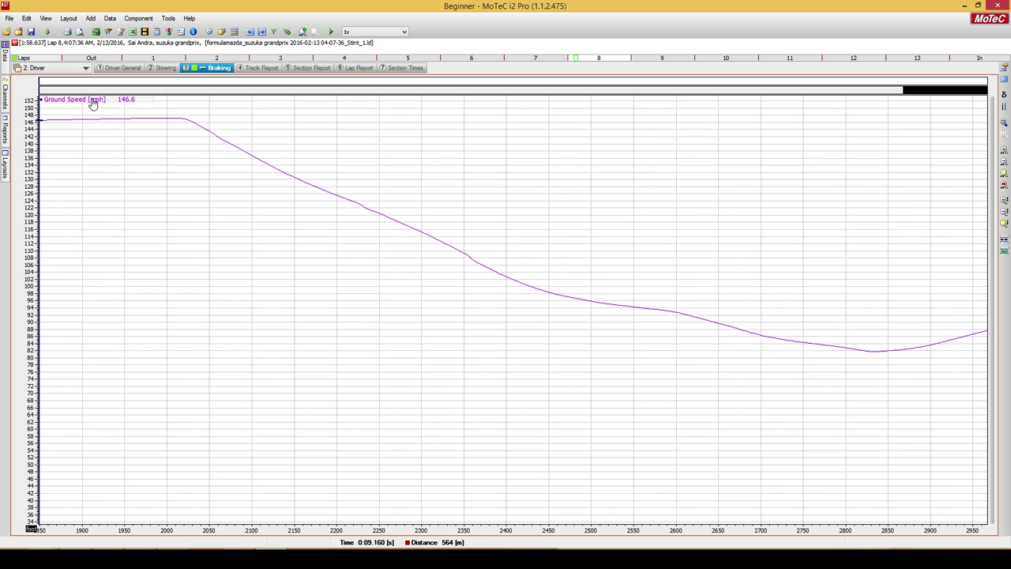
key("Delete")
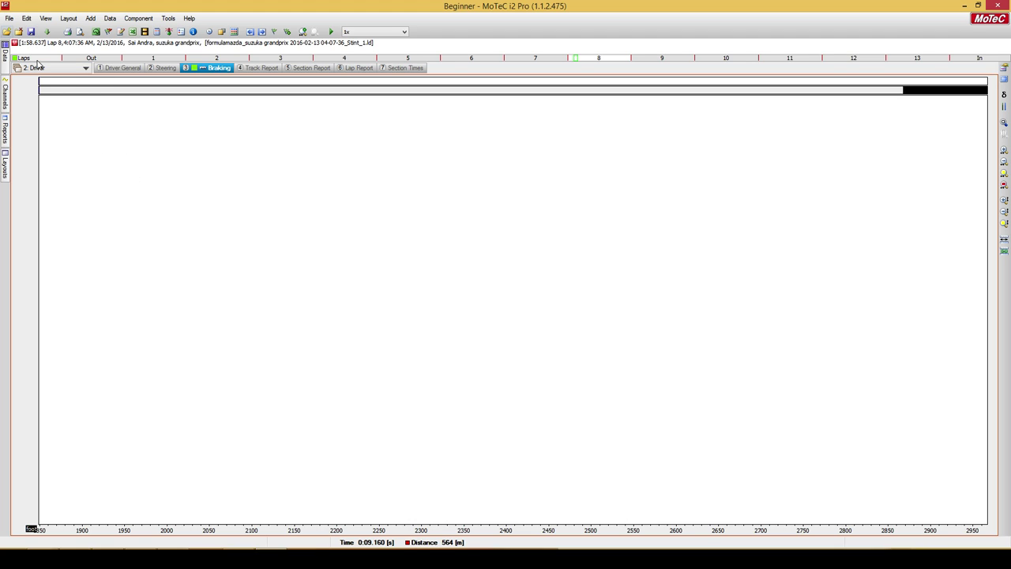
Switch to the Tyres workbook and add a new worksheet named Pressures to it.
left_click(75, 69)
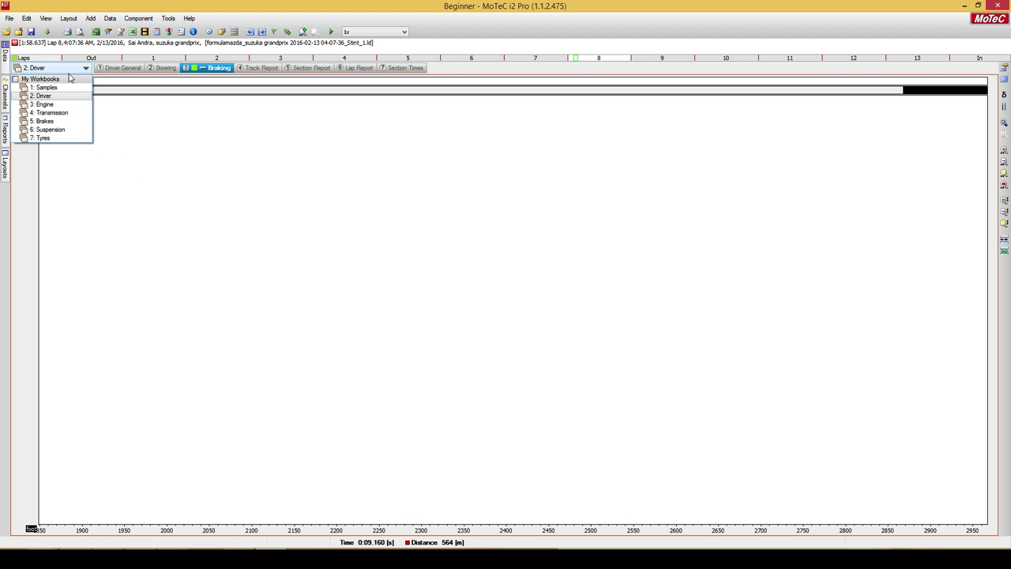
left_click(44, 138)
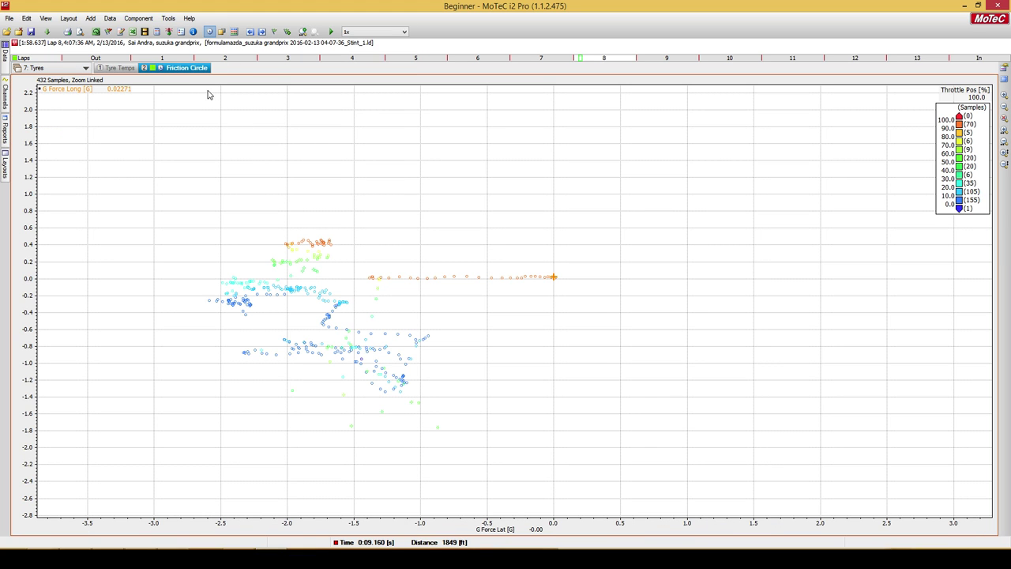
right_click(224, 109)
left_click(226, 73)
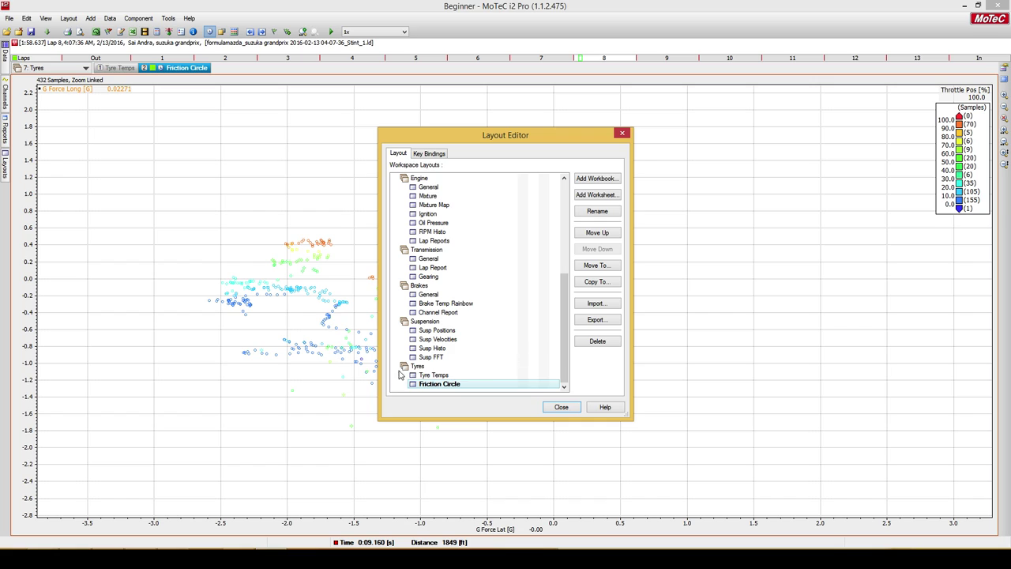
left_click(410, 368)
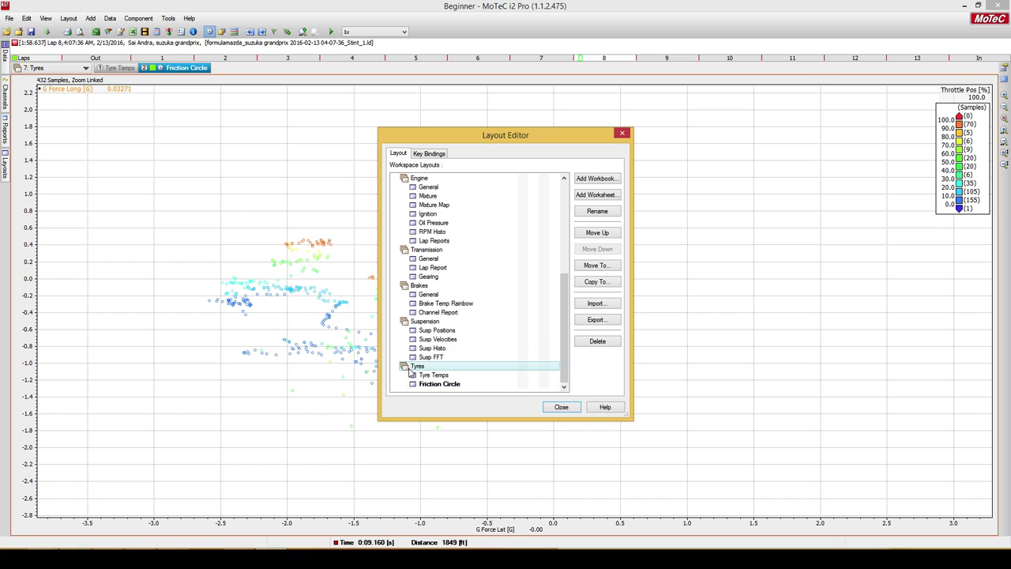
left_click(597, 195)
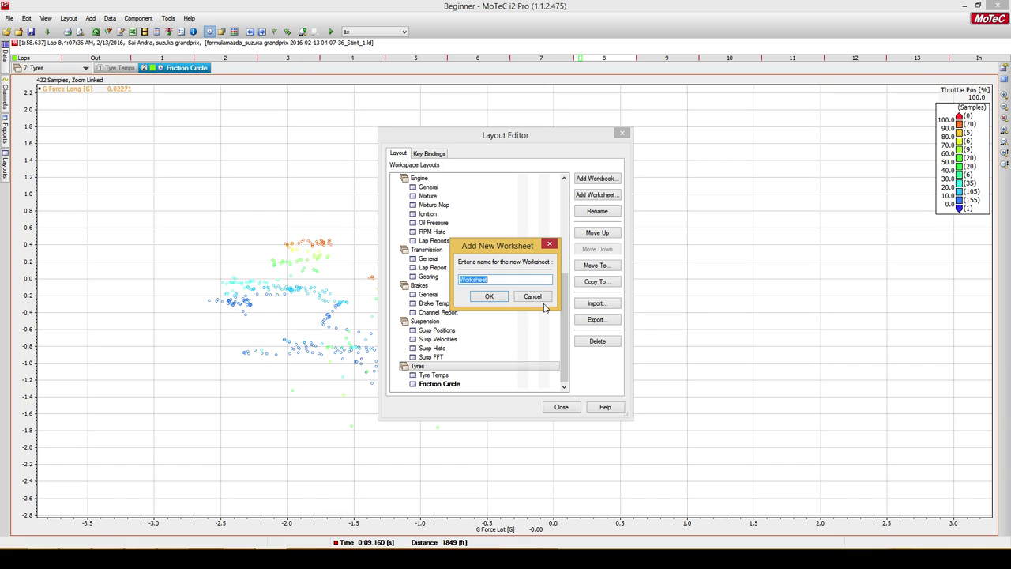
type("Pressures")
key("Return")
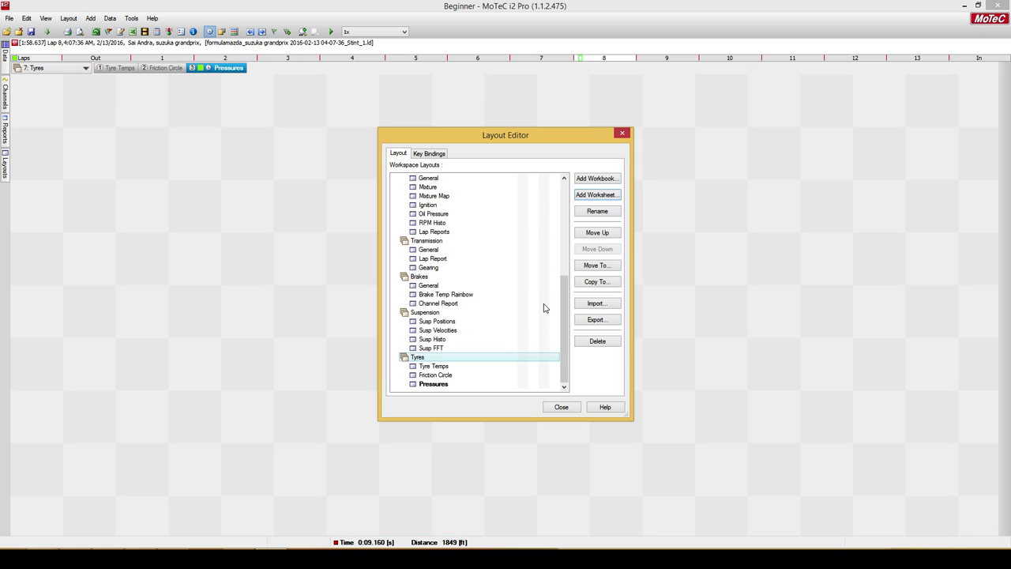
left_click(561, 407)
Add an Outing Graph to the Pressures worksheet with the channels Tyre Pres FR, FL, RR and RL.
right_click(346, 168)
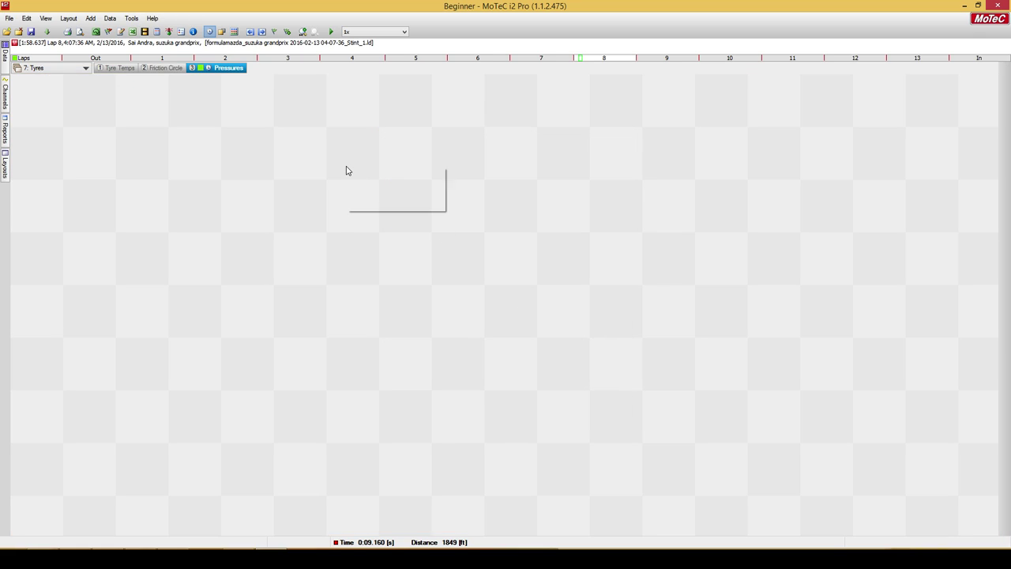
mouse_move(369, 174)
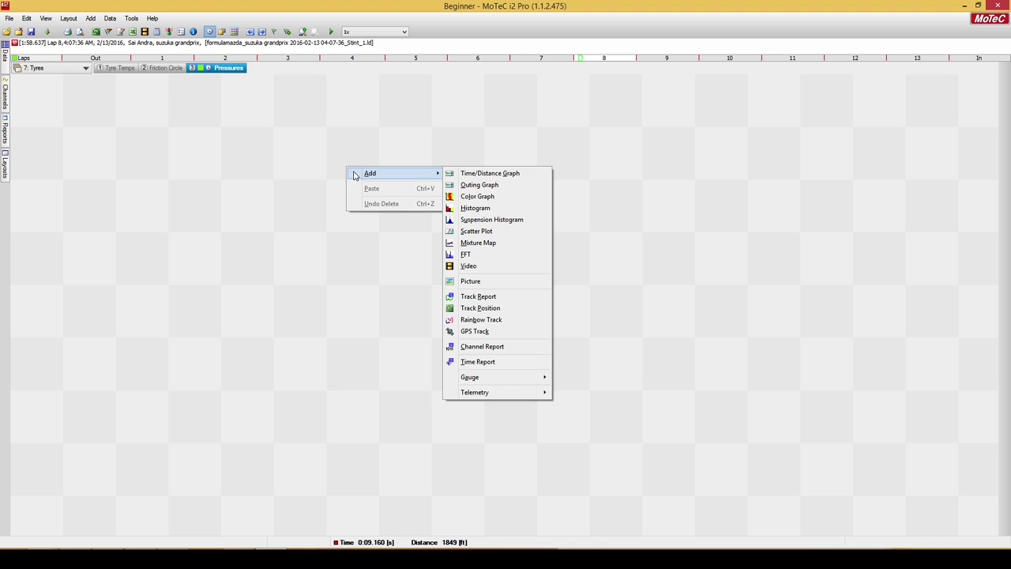
left_click(492, 184)
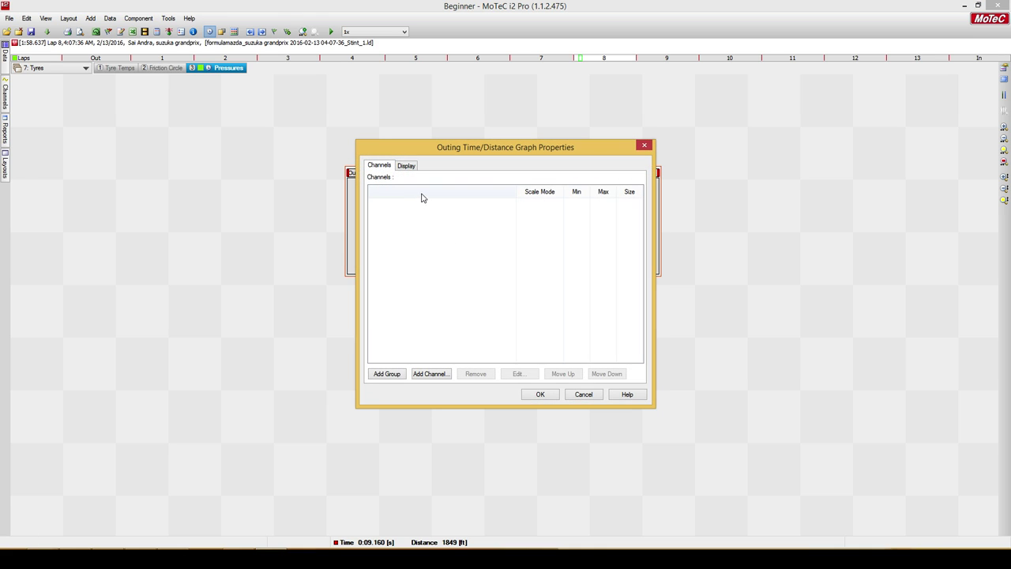
left_click(429, 374)
type("pres")
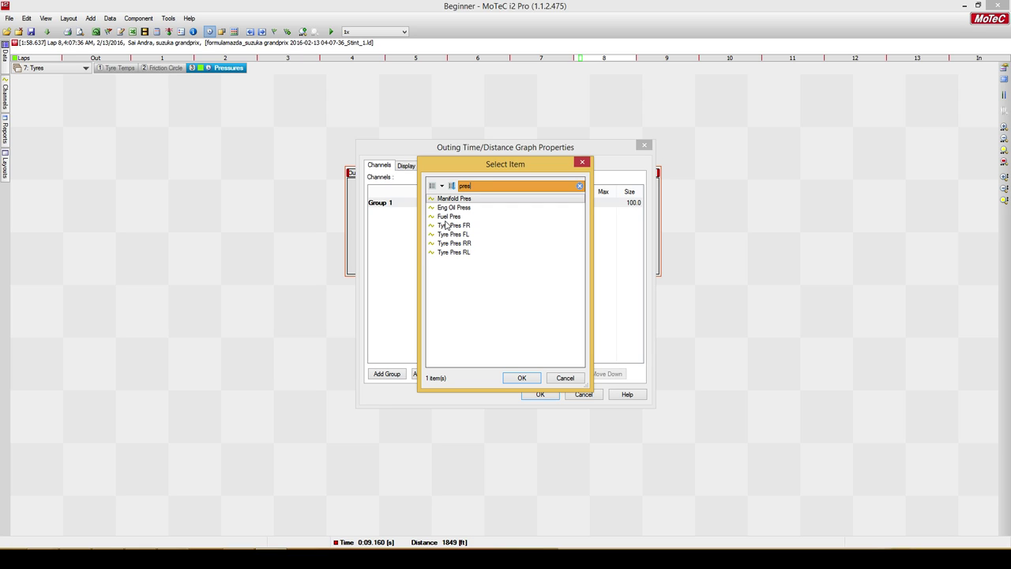
left_click_drag(446, 225, 457, 254)
left_click(527, 378)
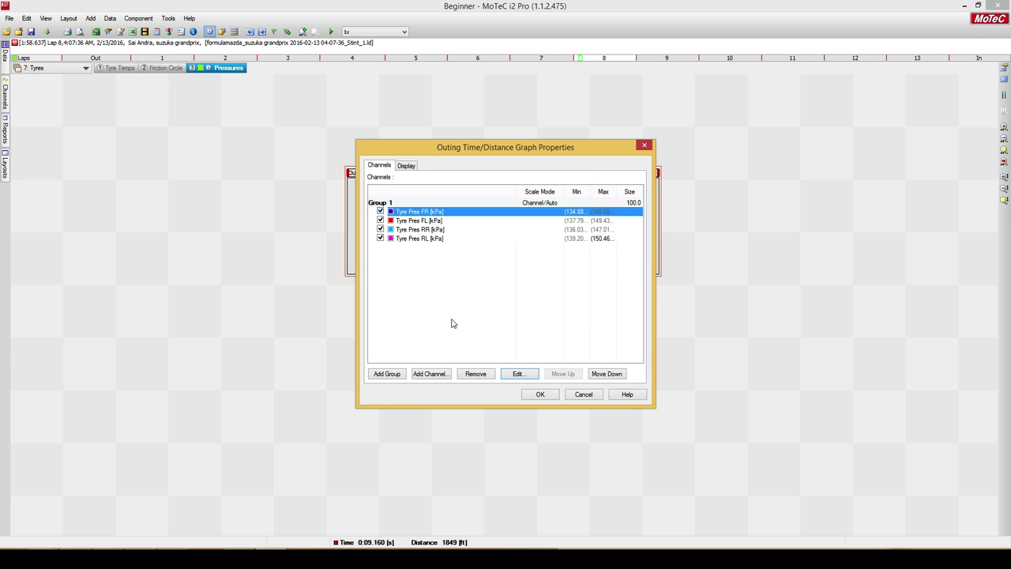
left_click(541, 395)
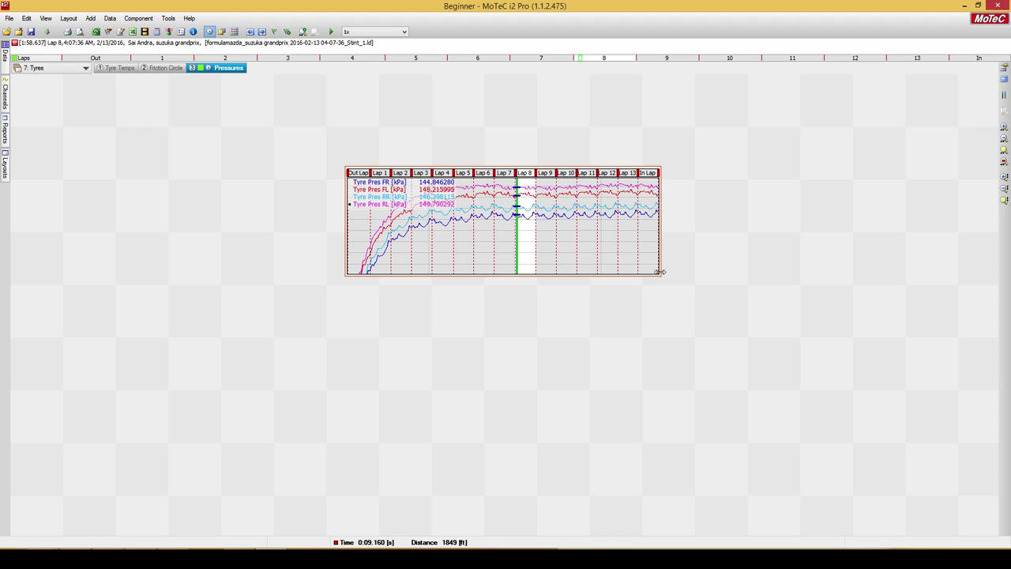
Enlarge the tyre pressure outing graph to fill the whole Pressures worksheet.
left_click_drag(661, 272, 997, 528)
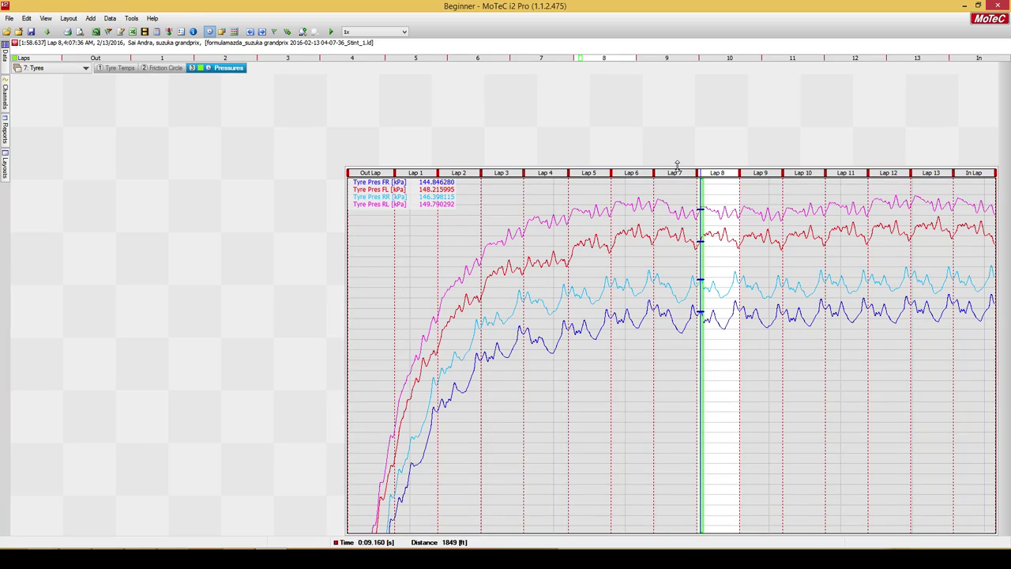
left_click_drag(675, 166, 671, 72)
left_click_drag(347, 192, 151, 200)
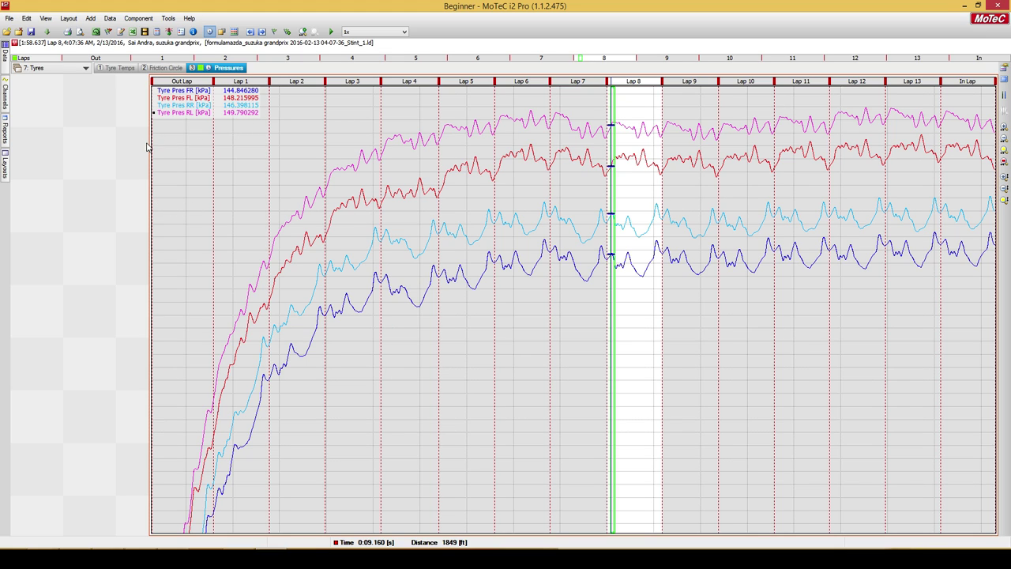
left_click_drag(150, 143, 13, 147)
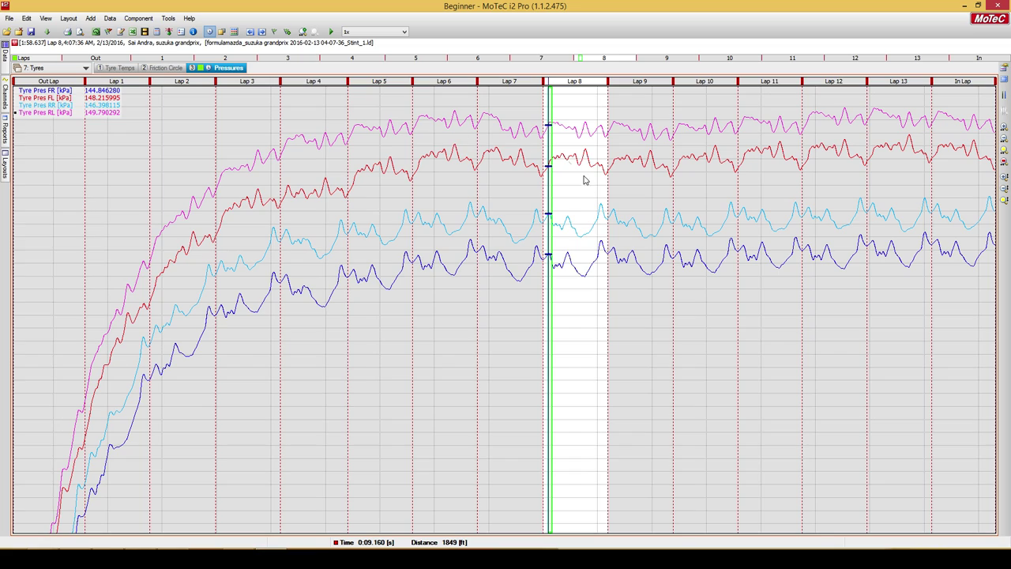
Close the suzuka grandprix log file and view the iRacing Telemetry folder's logs without opening one.
left_click(14, 43)
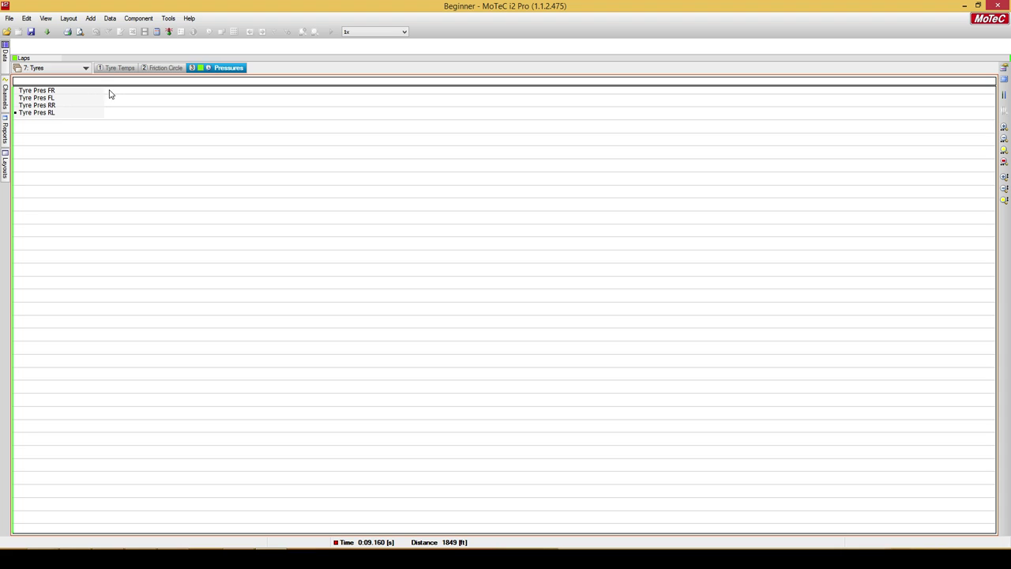
left_click(7, 31)
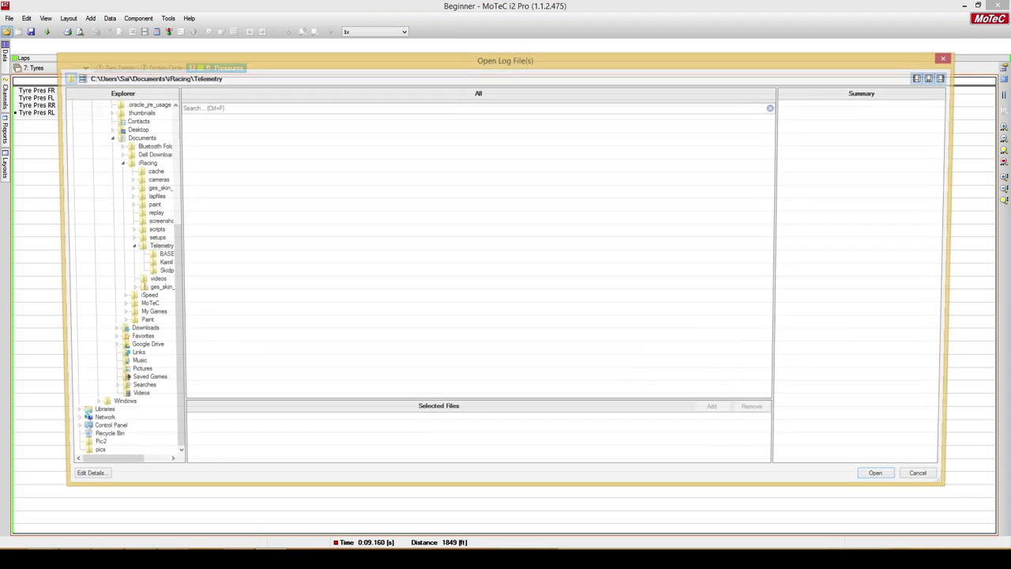
left_click(943, 485)
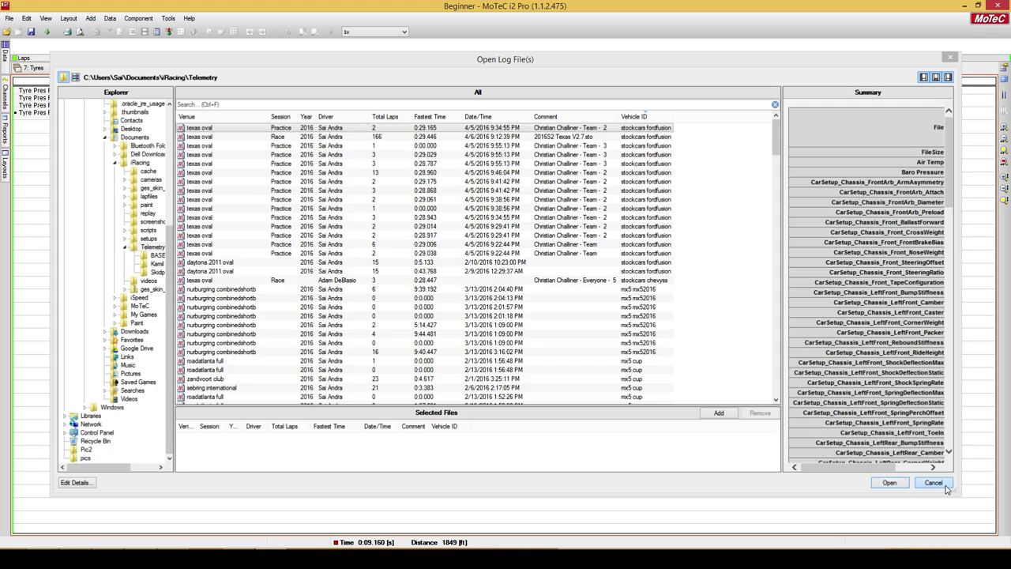
Open the 13-lap texas oval practice log from 4/5/2016 9:46:04 PM together with the texas oval race log of the stockcars chevyss.
left_click(8, 32)
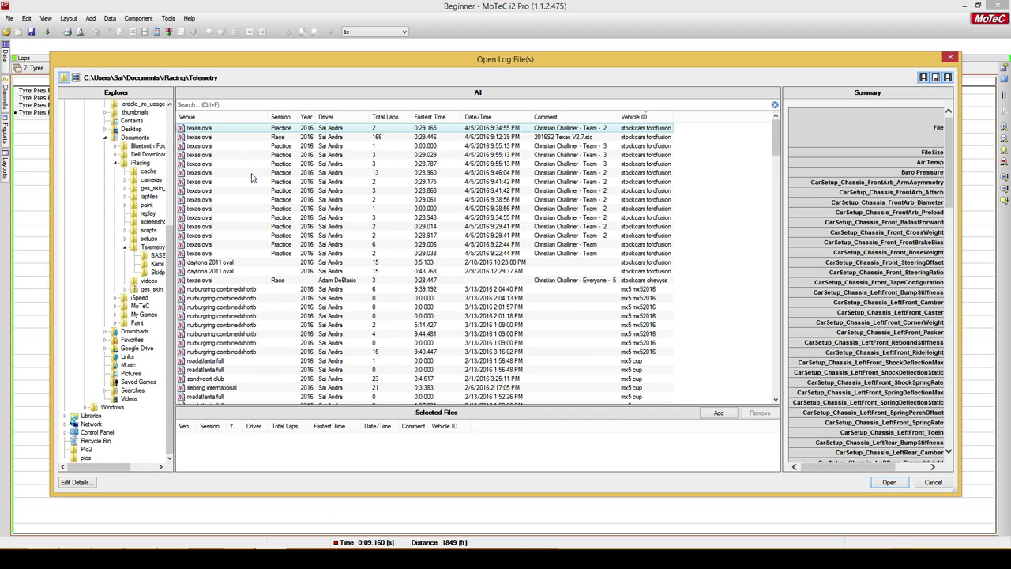
left_click(373, 174)
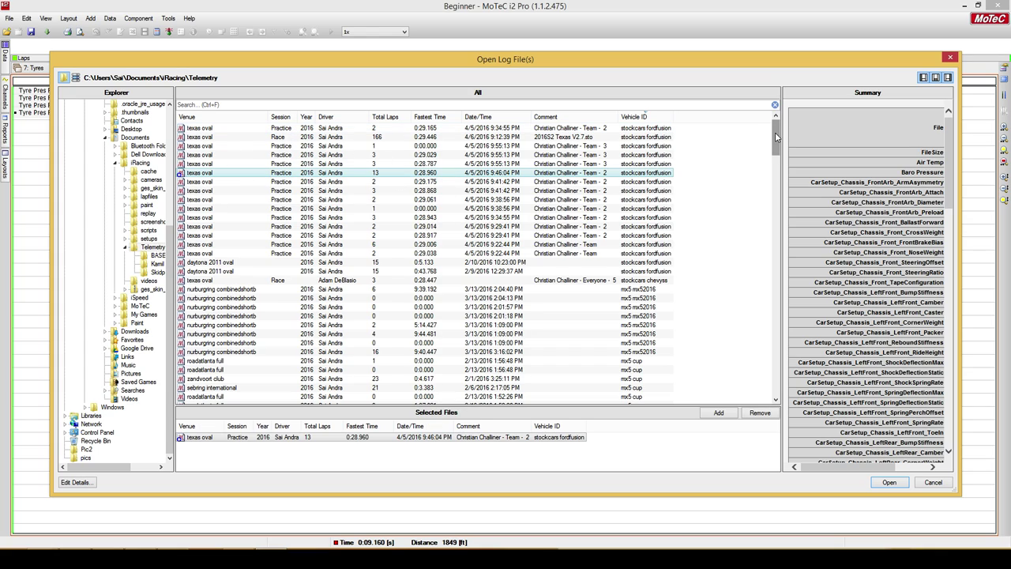
left_click_drag(776, 136, 774, 283)
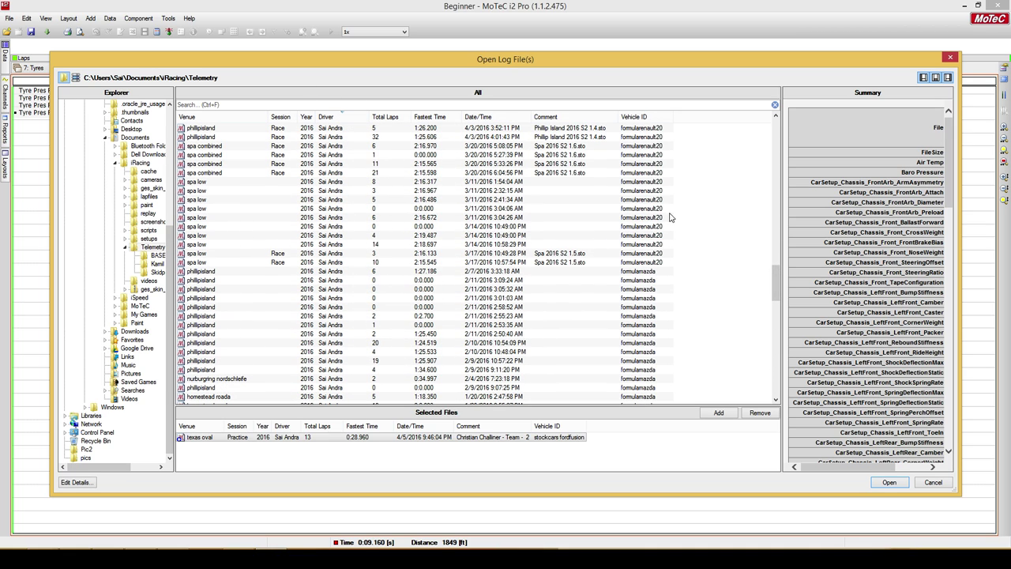
left_click_drag(775, 281, 776, 130)
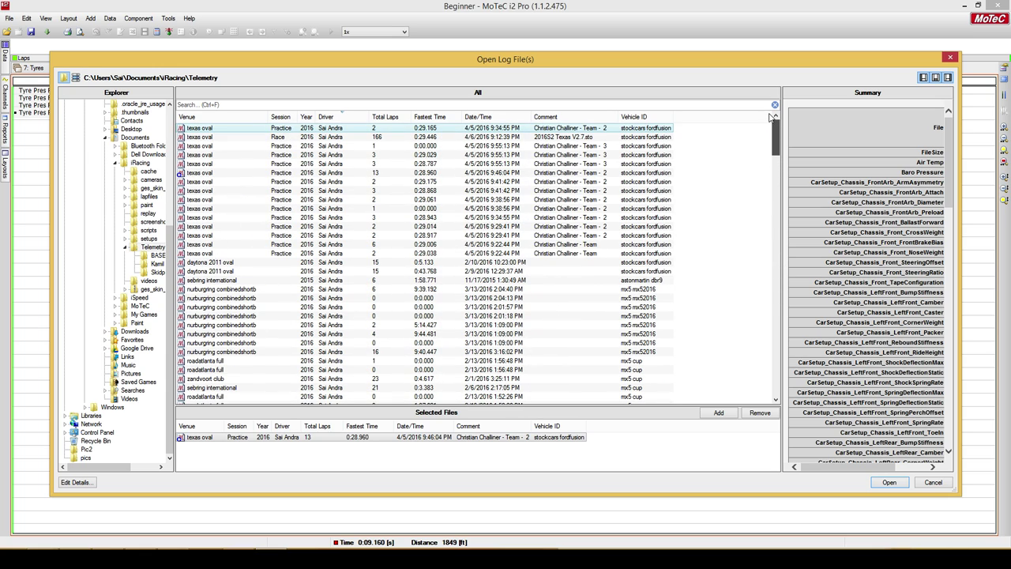
left_click(341, 119)
double_click(349, 129)
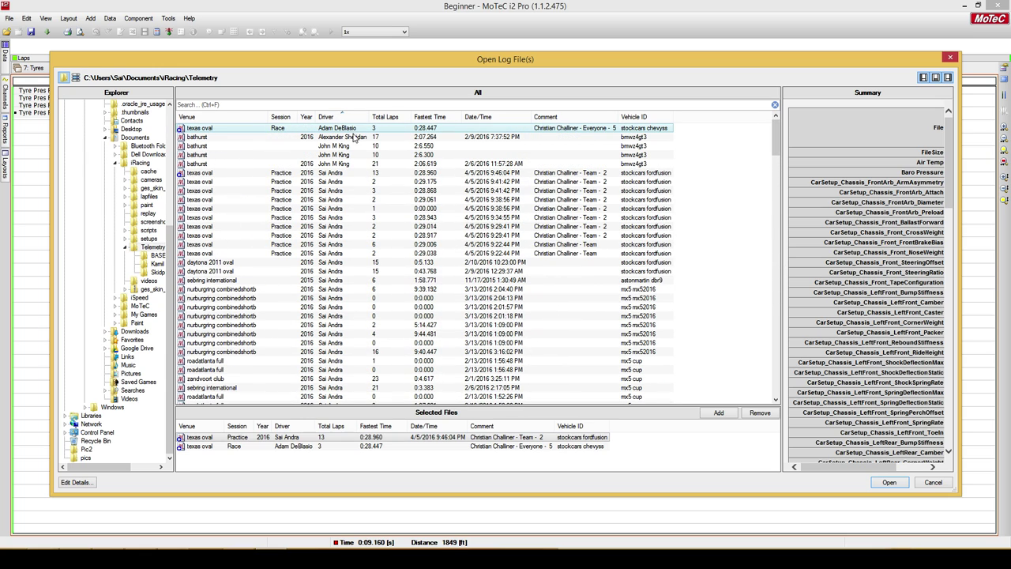
left_click(889, 483)
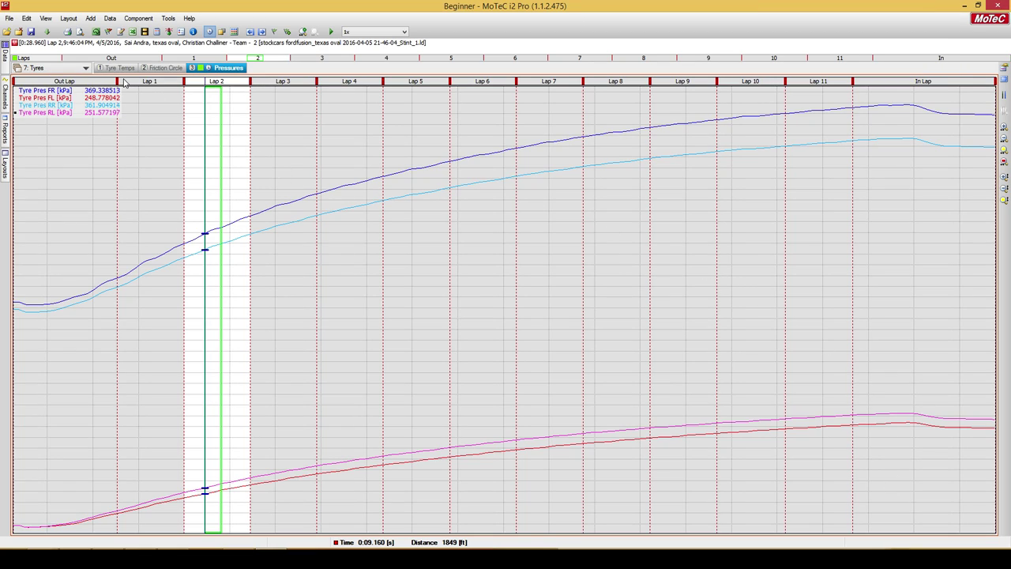
Extend the displayed range to all of Lap 2 and switch to the Driver workbook's Driver General worksheet.
left_click(272, 61)
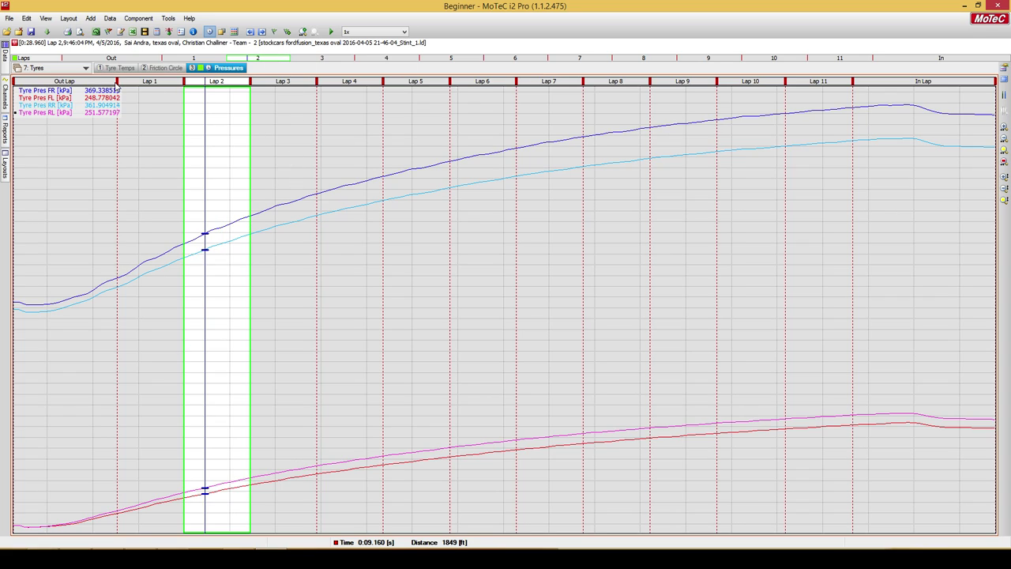
left_click(25, 70)
left_click(42, 94)
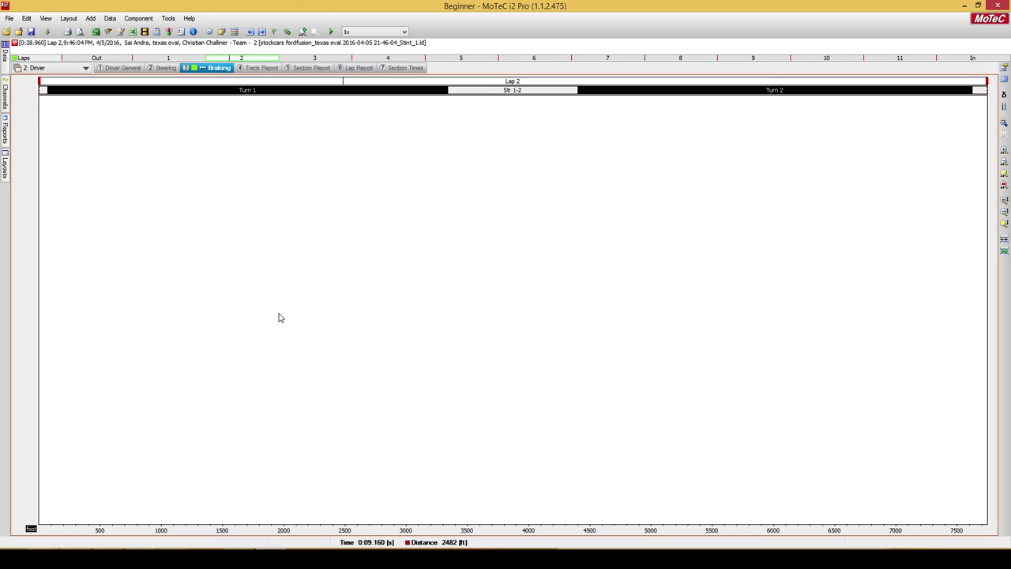
left_click(116, 70)
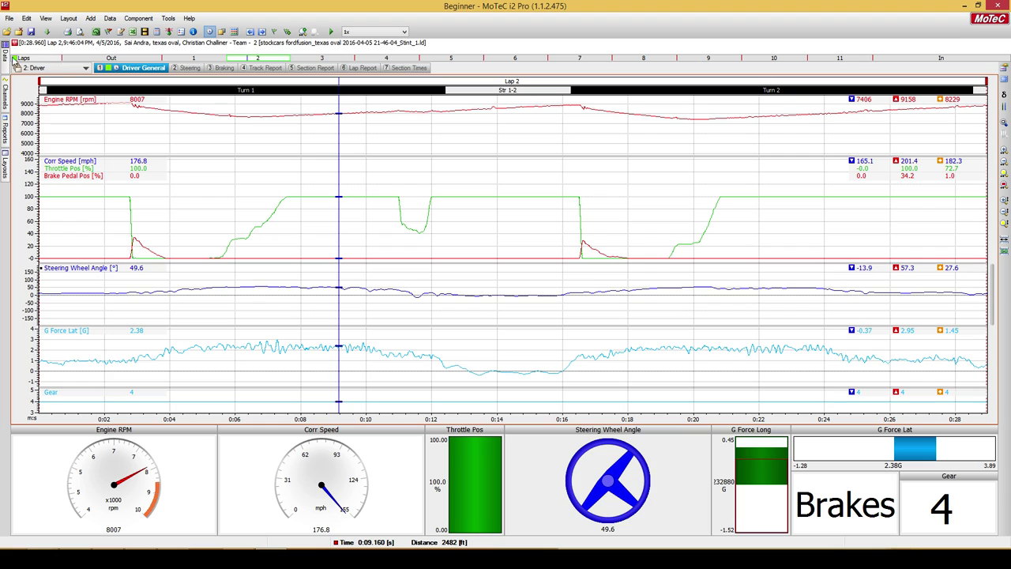
Widen the loaded laps list and view several practice laps from Lap 3 to Lap 8 as main lap, ending on Lap 2.
mouse_move(5, 59)
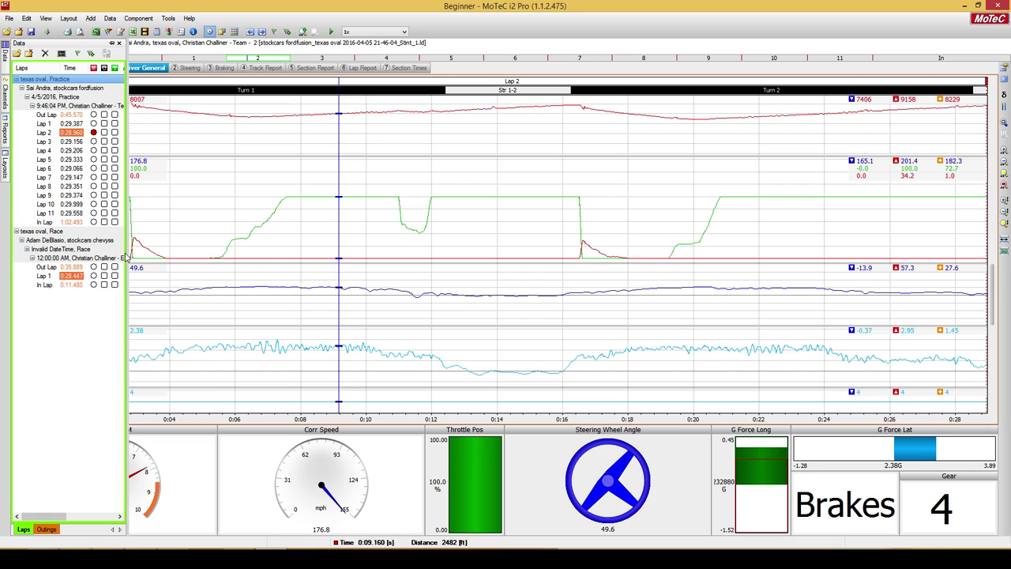
left_click_drag(127, 255, 199, 253)
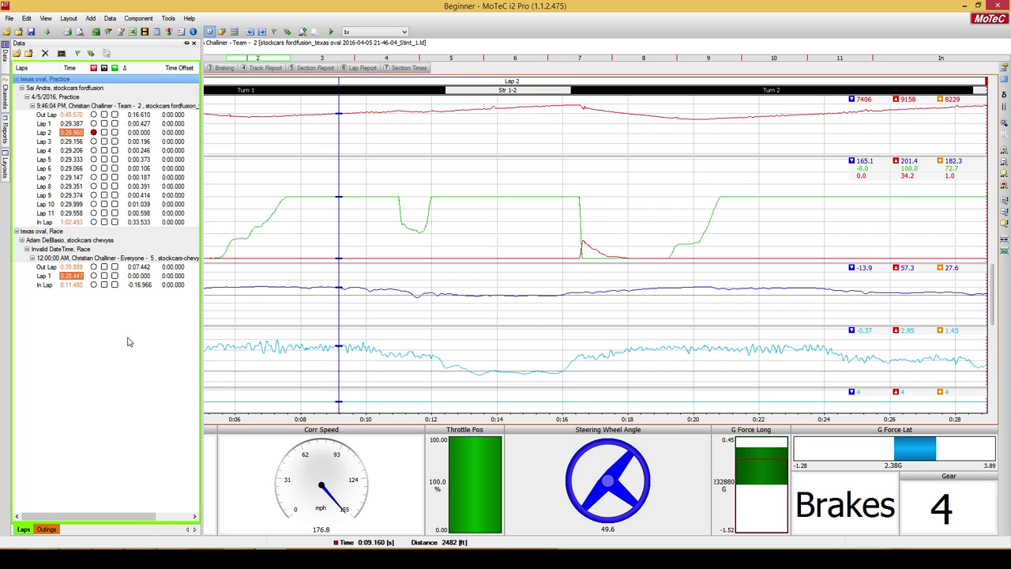
left_click(93, 141)
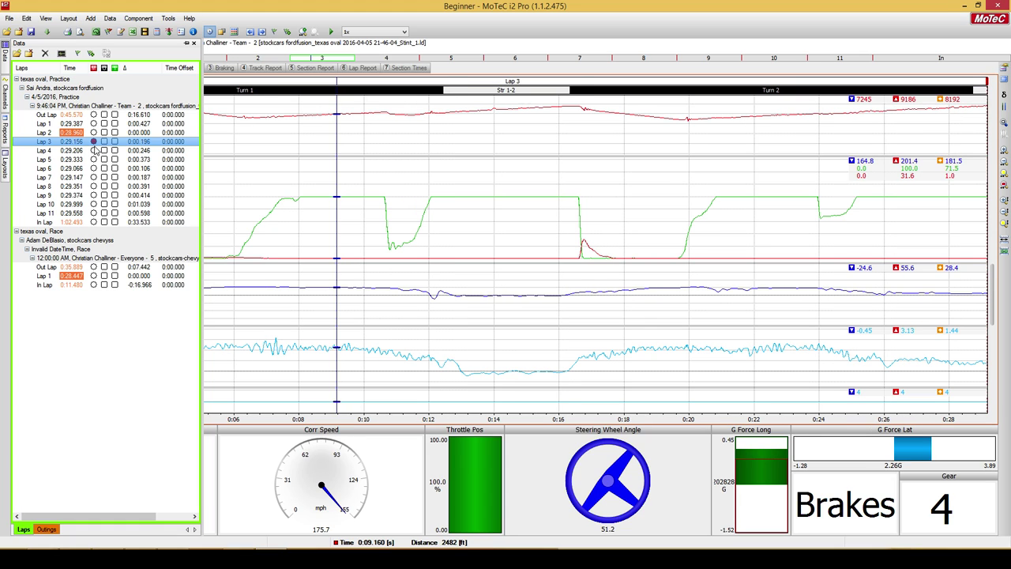
left_click(94, 150)
left_click(94, 159)
left_click(94, 177)
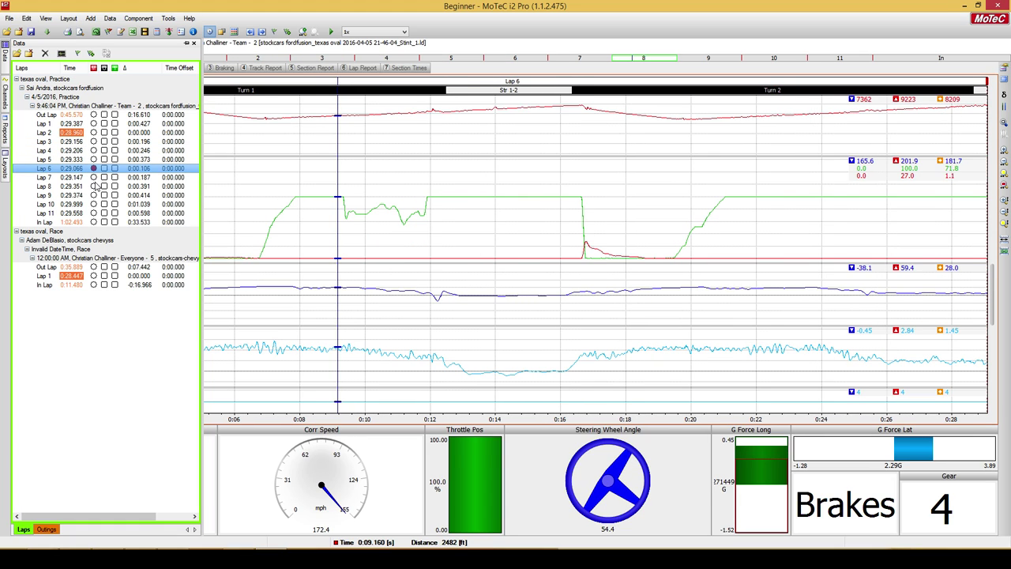
left_click(94, 186)
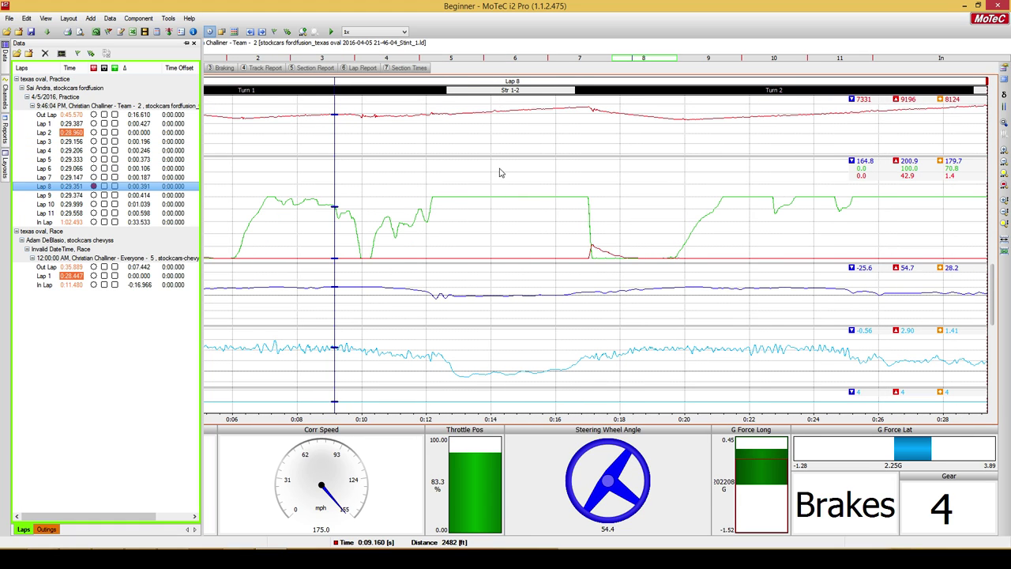
left_click(93, 133)
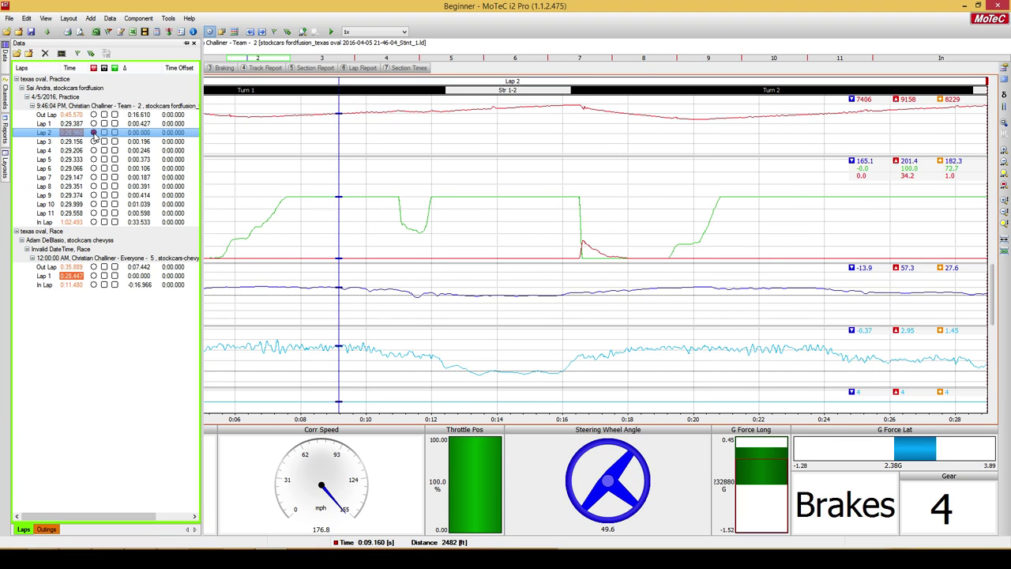
Overlay Lap 1 of the texas oval race log on practice Lap 2 and colour the traces by lap.
left_click(104, 275)
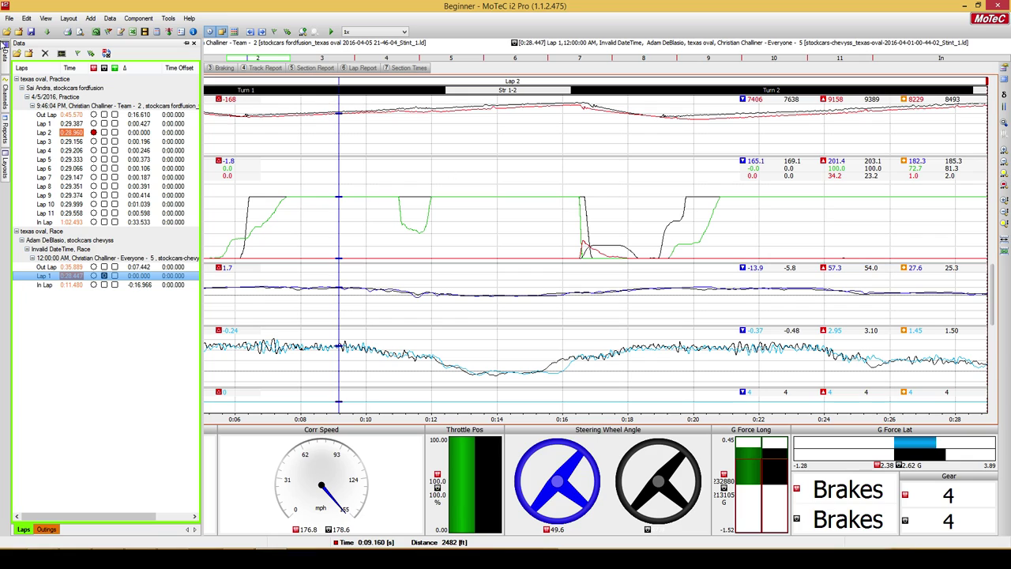
left_click(6, 58)
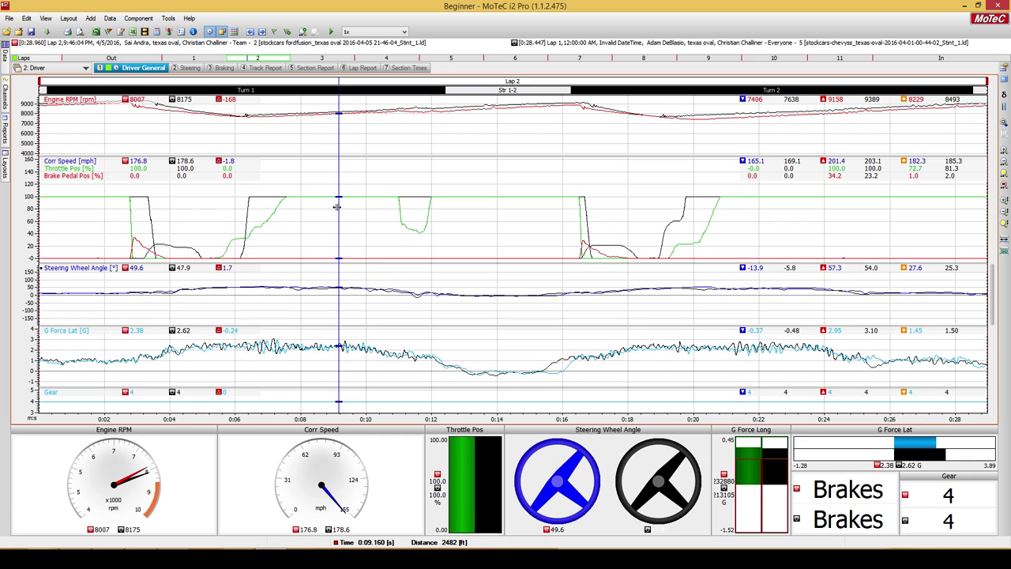
left_click(237, 33)
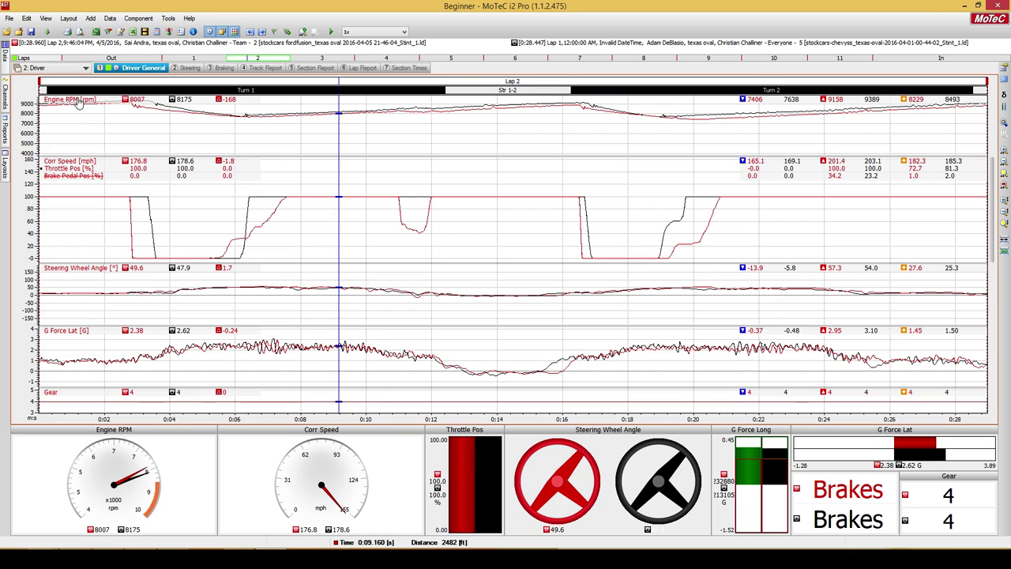
Close all log files and close the Beginner workspace.
left_click(21, 33)
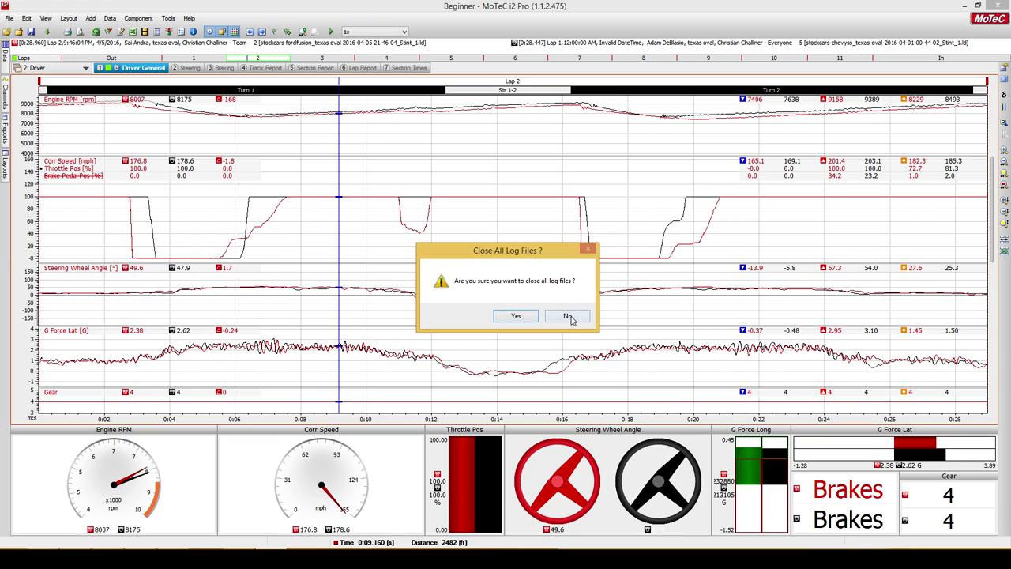
left_click(531, 317)
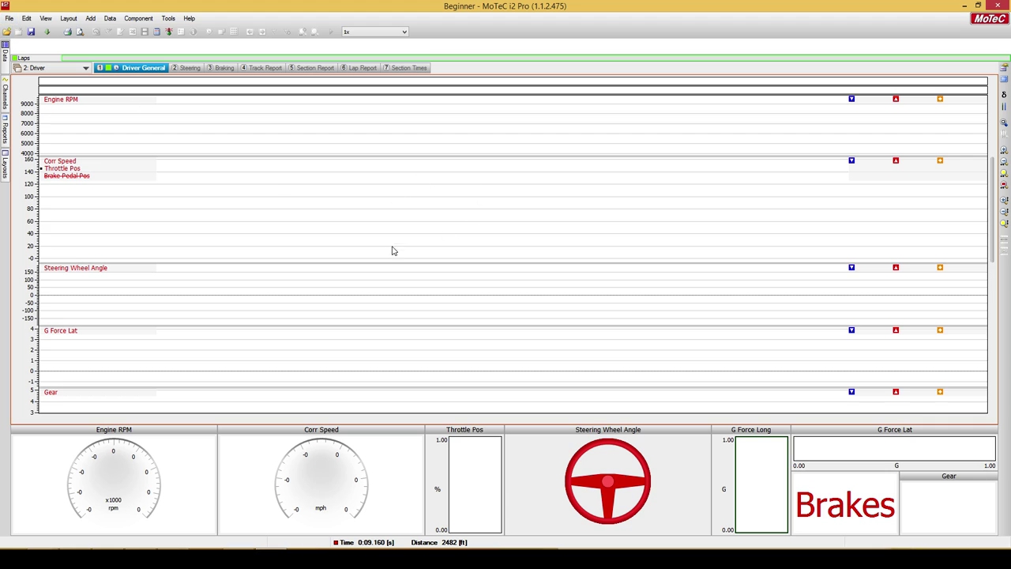
left_click(10, 18)
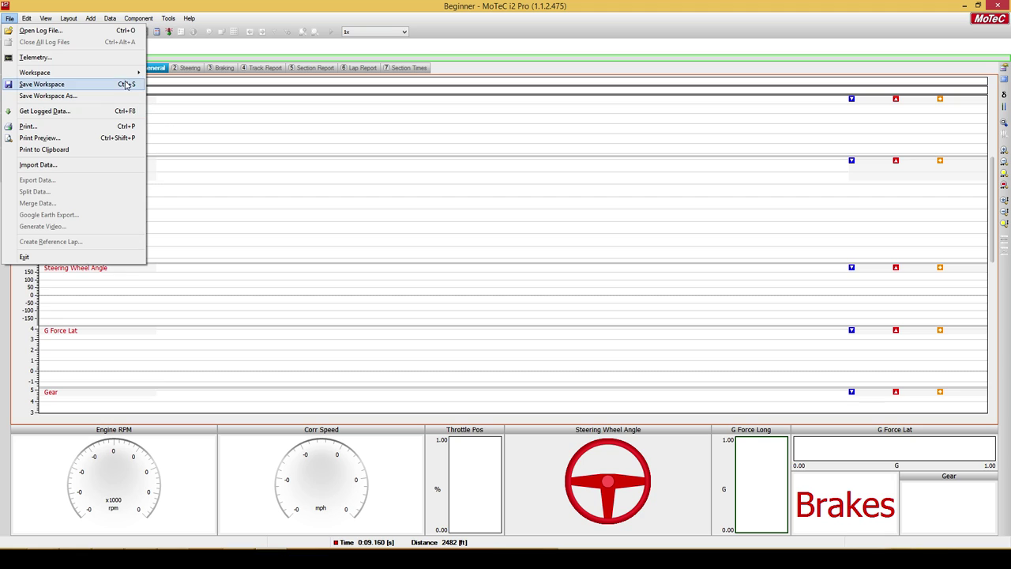
mouse_move(123, 74)
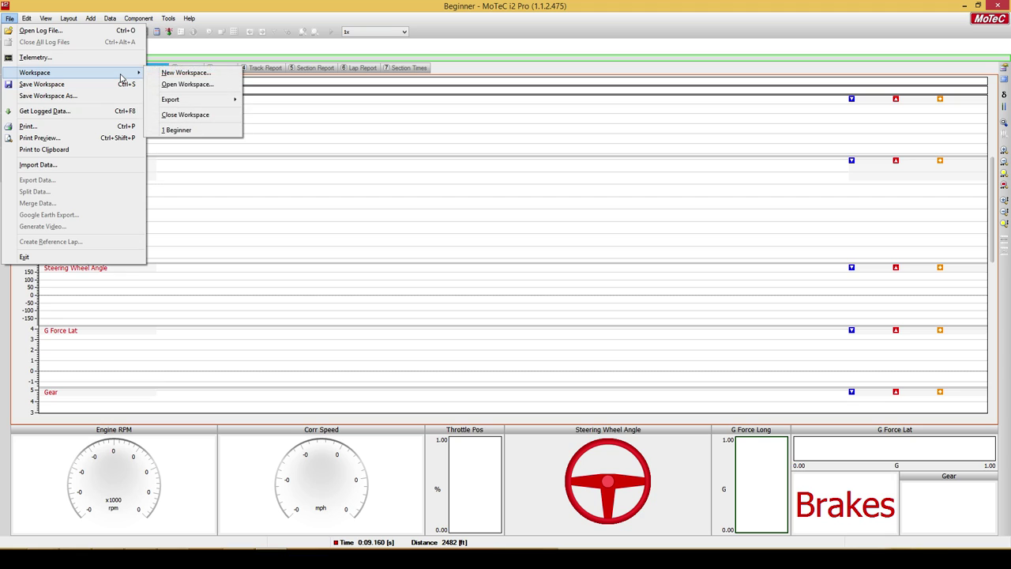
left_click(171, 117)
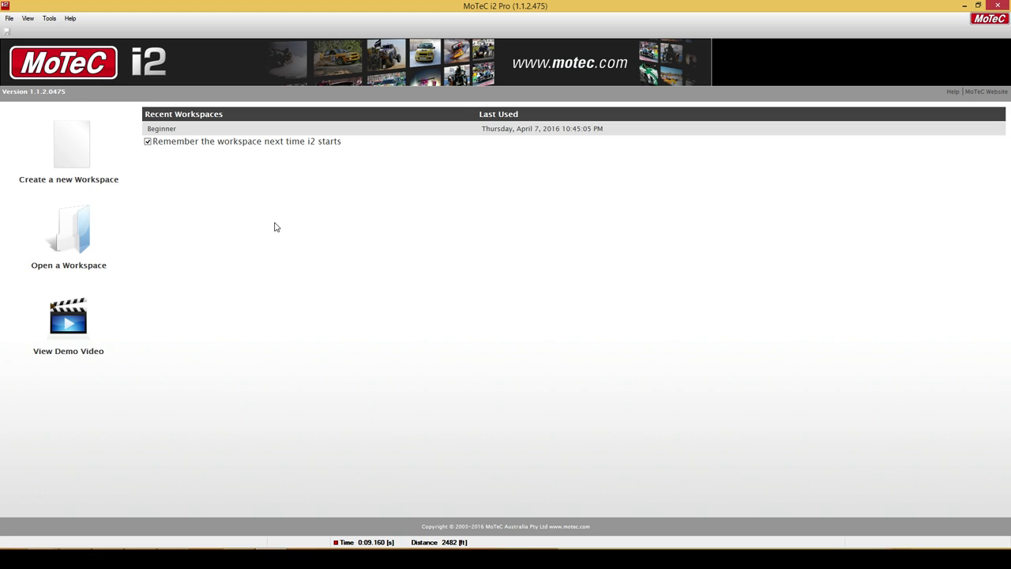
Switch to the browser's MoTeC Project 2015-Master forum thread and bring up the save dialog for Project 2015-Master v7.zip without saving it.
left_click(68, 498)
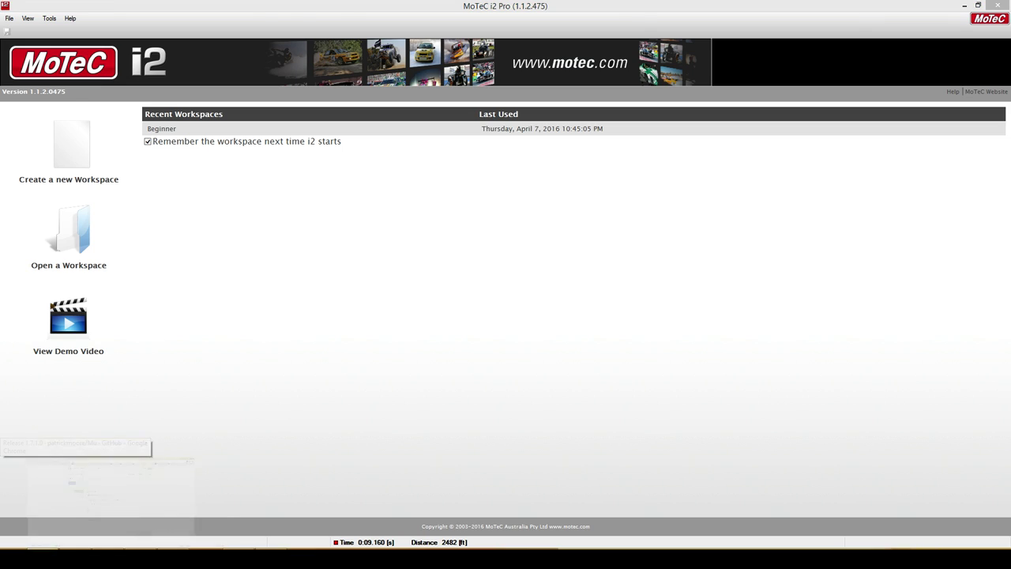
left_click(278, 6)
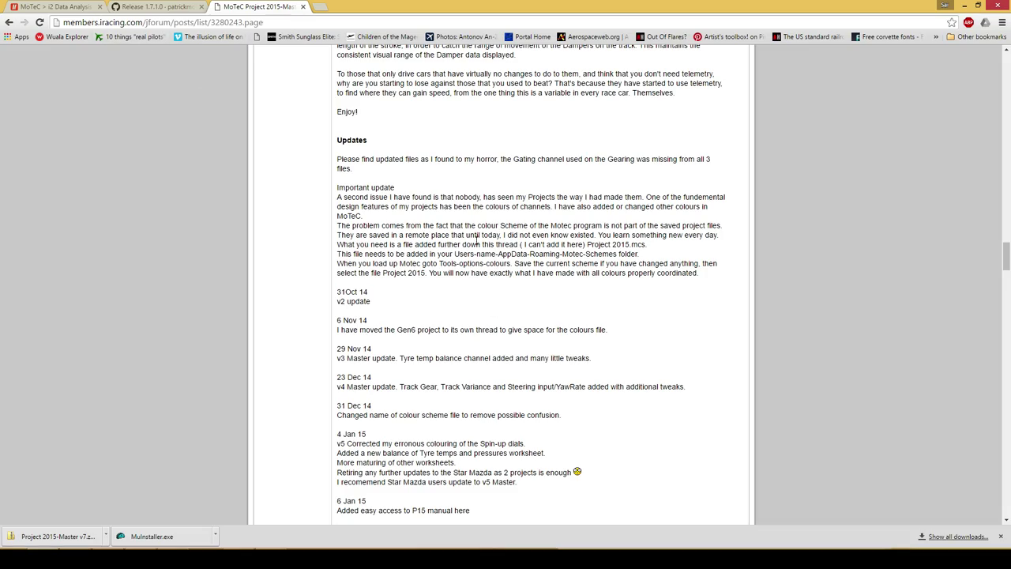
scroll(358, 255, "up", 20)
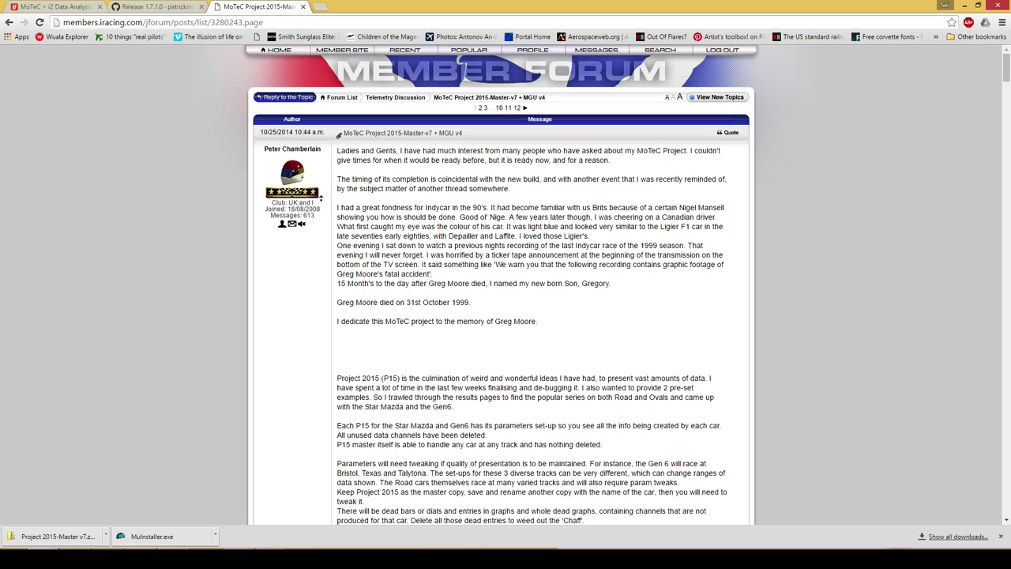
left_click_drag(1006, 70, 1009, 292)
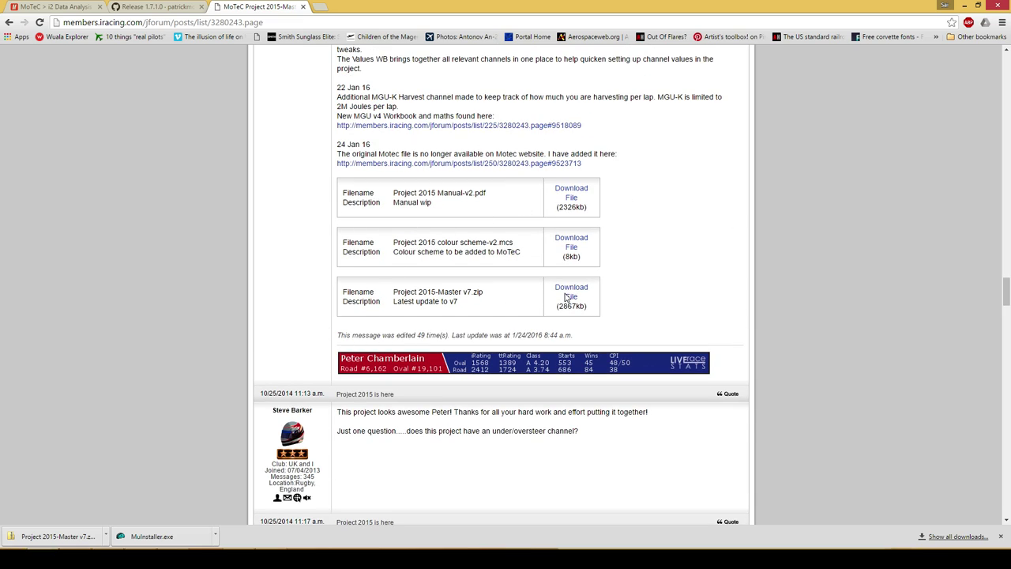
left_click(563, 292)
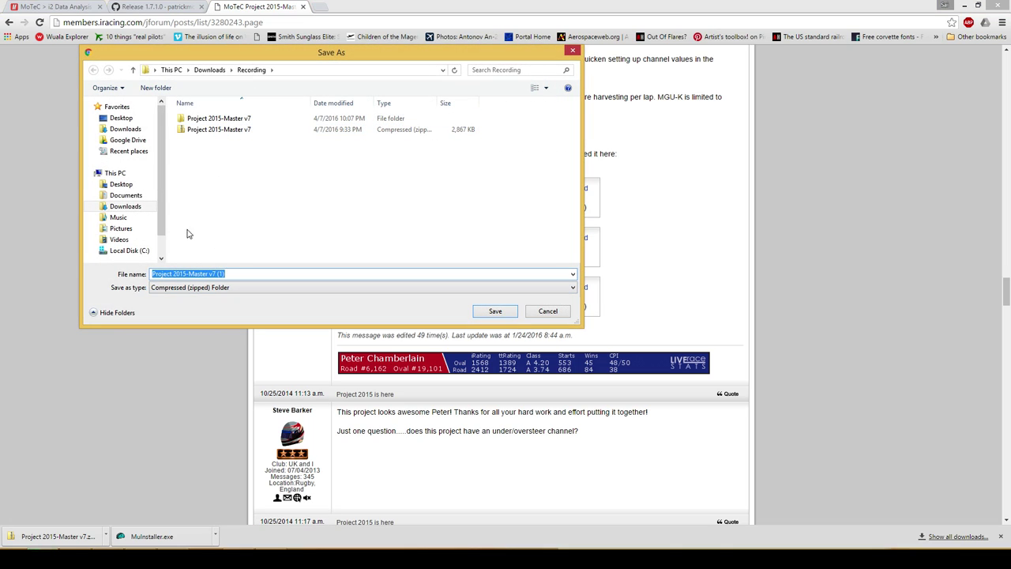
left_click(532, 316)
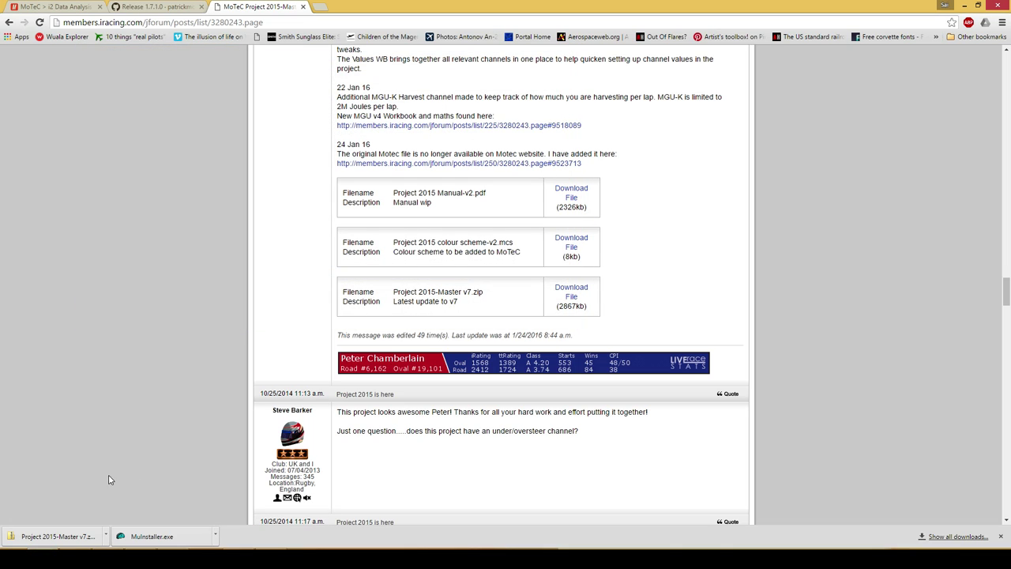
Switch to the Recording folder in File Explorer and view the extraction options for the Project 2015-Master v7 zip without extracting it.
left_click(42, 557)
left_click(327, 256)
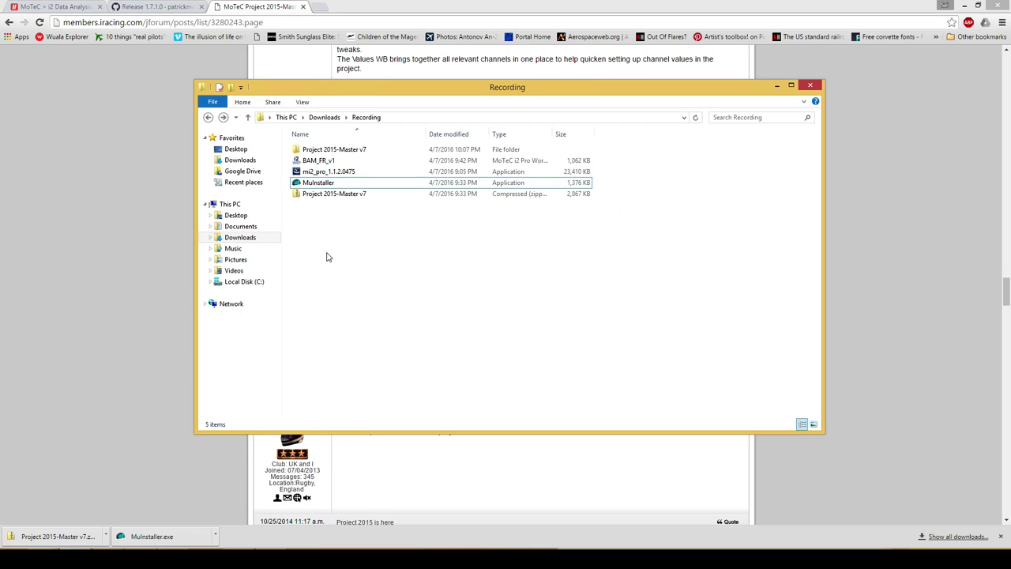
left_click(324, 195)
right_click(325, 198)
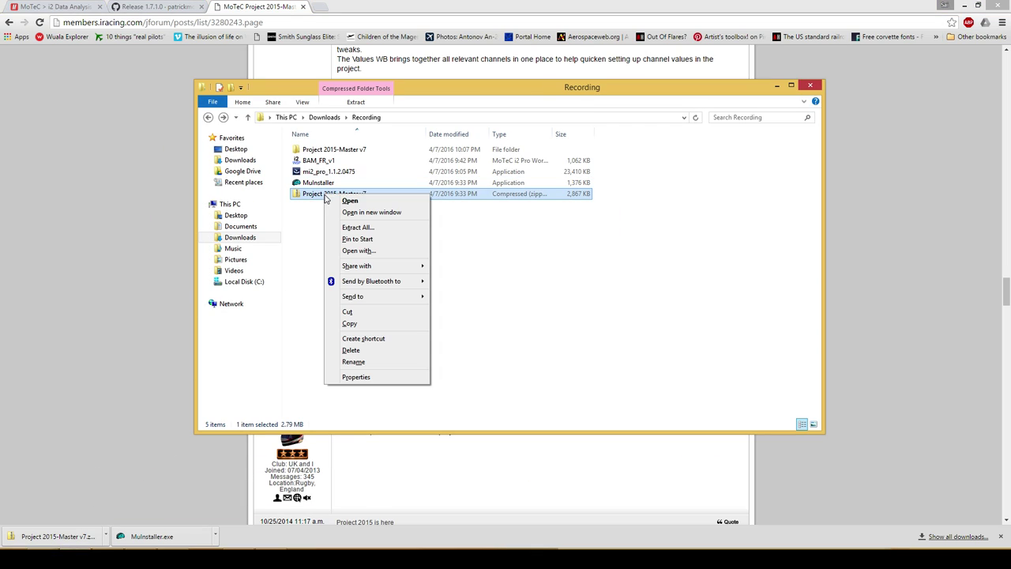
left_click(355, 227)
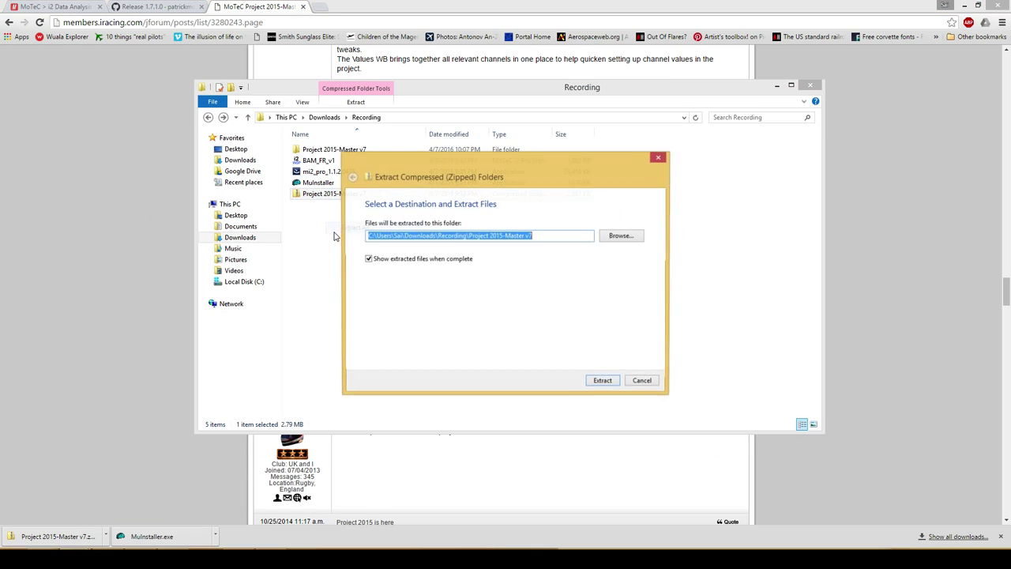
left_click(649, 384)
Open the extracted Project 2015-Master v7 folder and its inner folder to view the project files, and return to MoTeC i2 Pro.
left_click(353, 152)
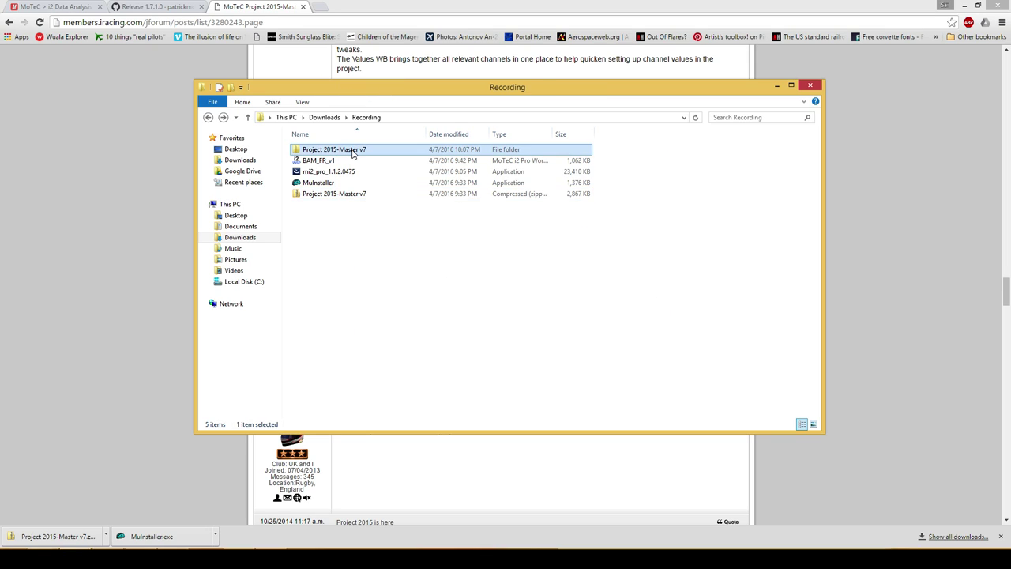
double_click(353, 151)
double_click(356, 151)
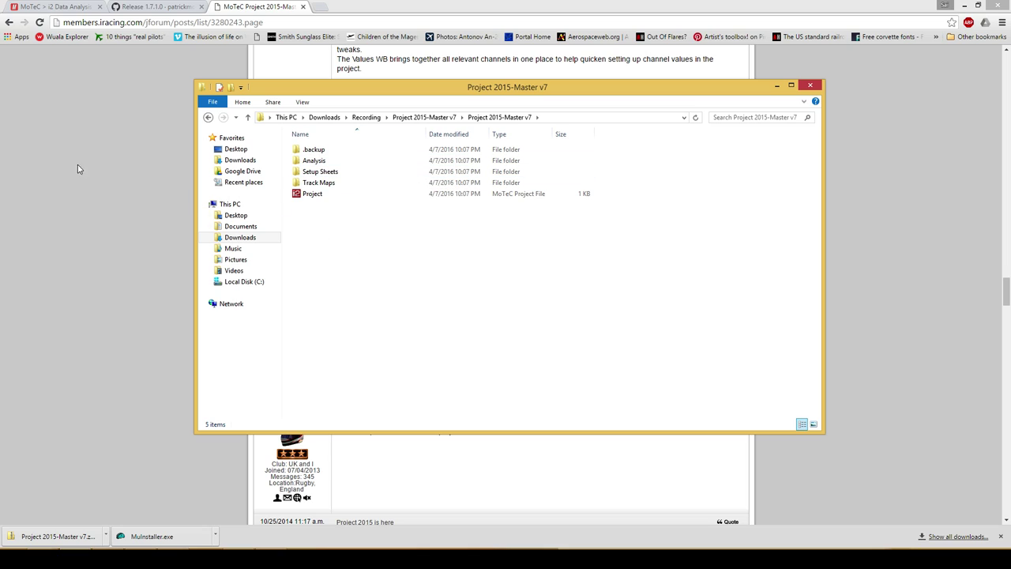
left_click(136, 175)
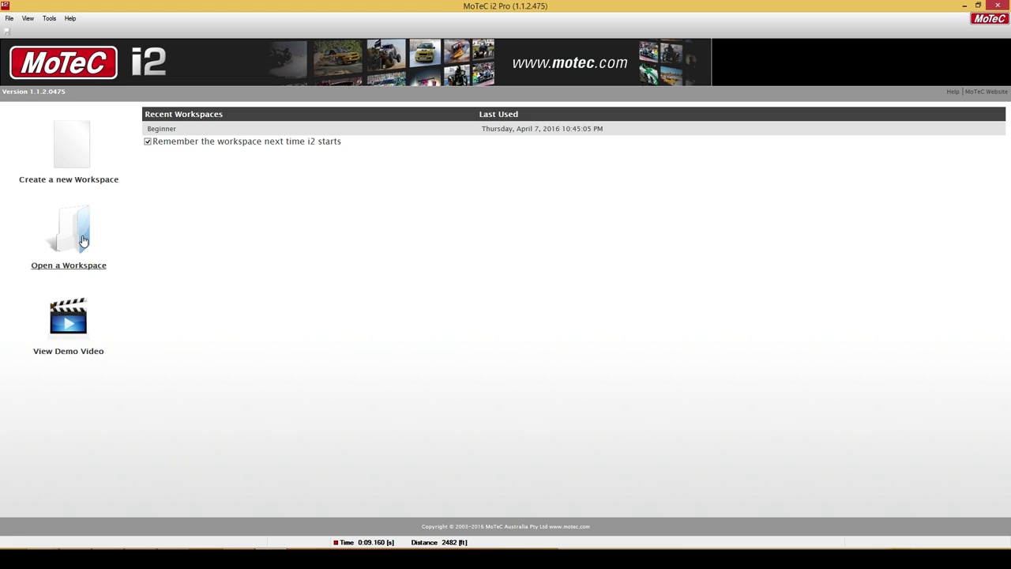
Start importing a workspace and browse to the inner Project 2015-Master v7 folder inside Downloads > Recording.
left_click(83, 240)
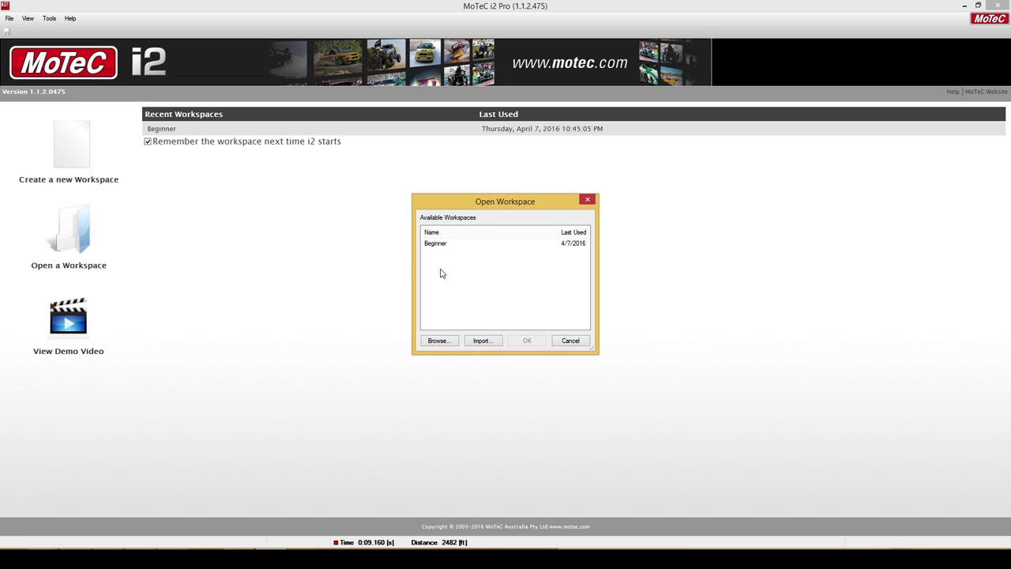
left_click(486, 343)
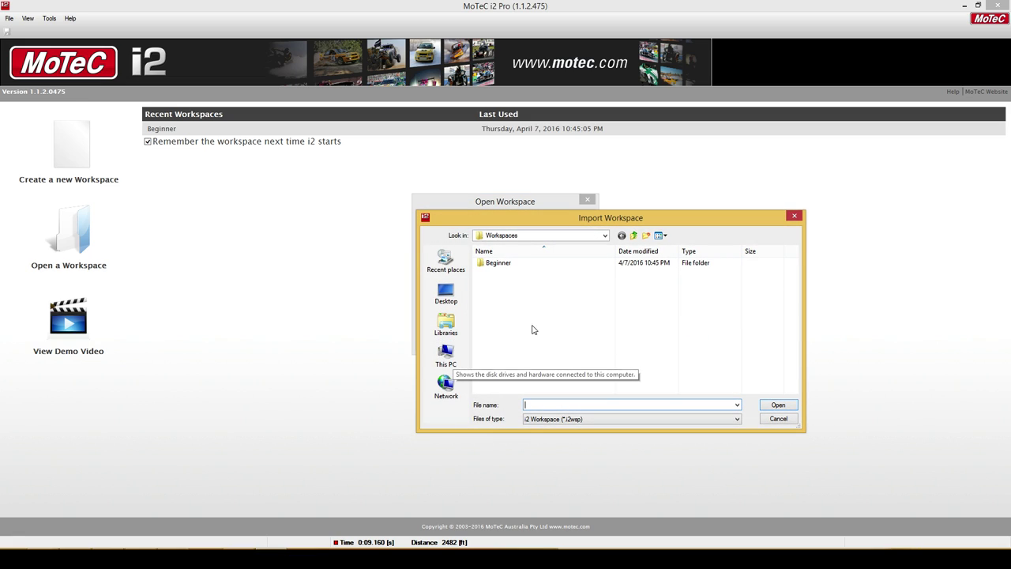
left_click(634, 237)
left_click(446, 355)
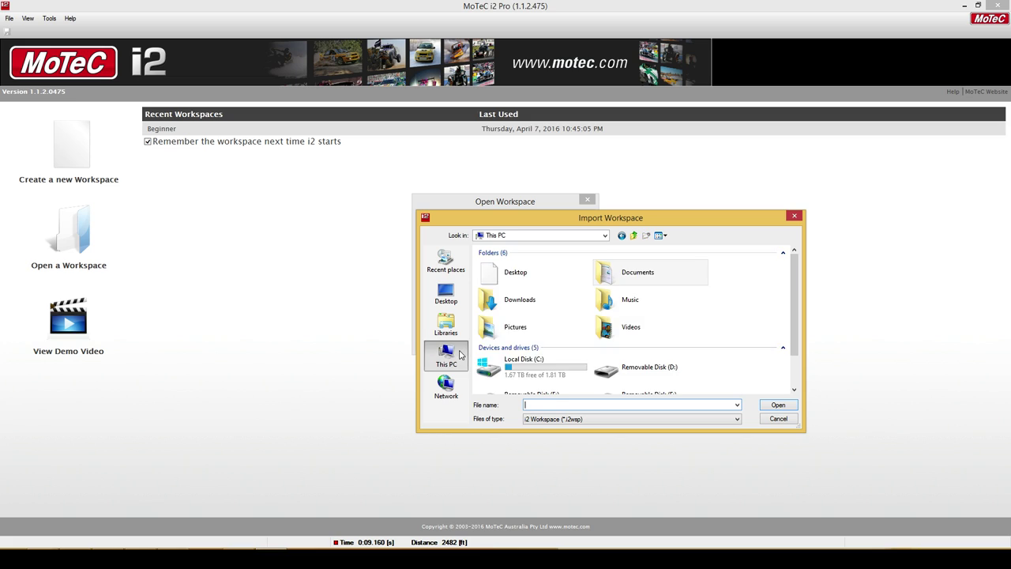
double_click(541, 313)
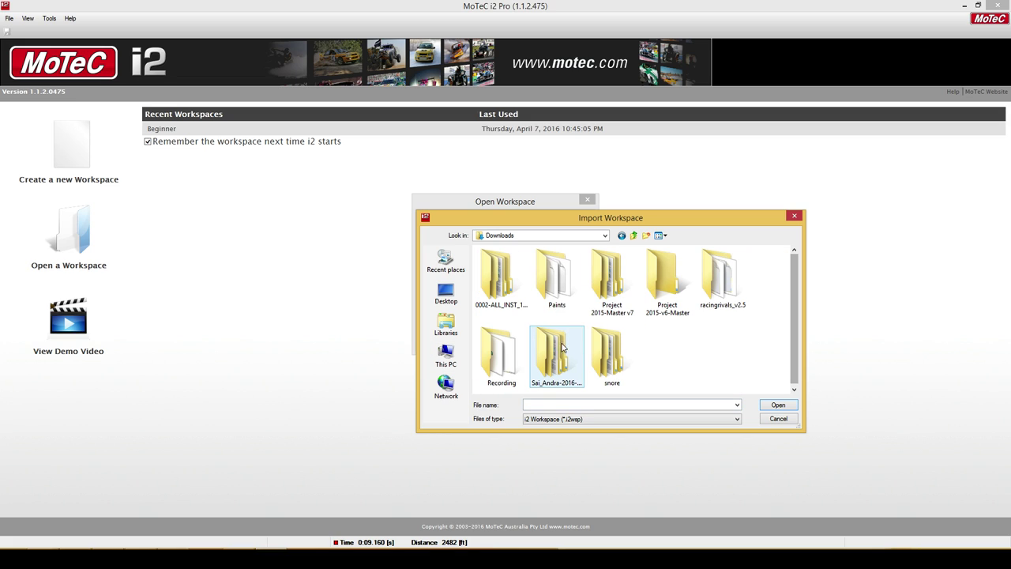
double_click(498, 355)
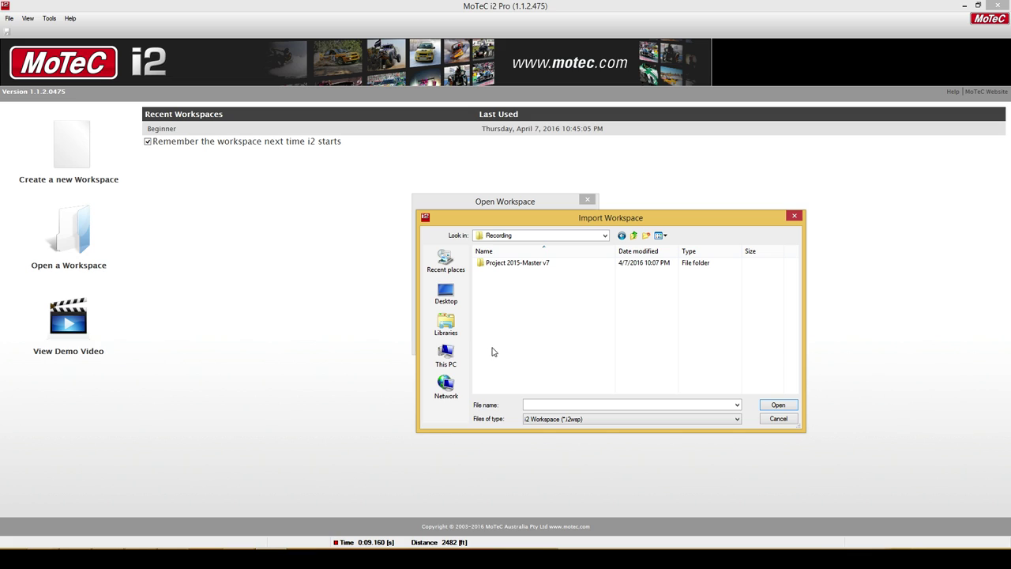
double_click(521, 266)
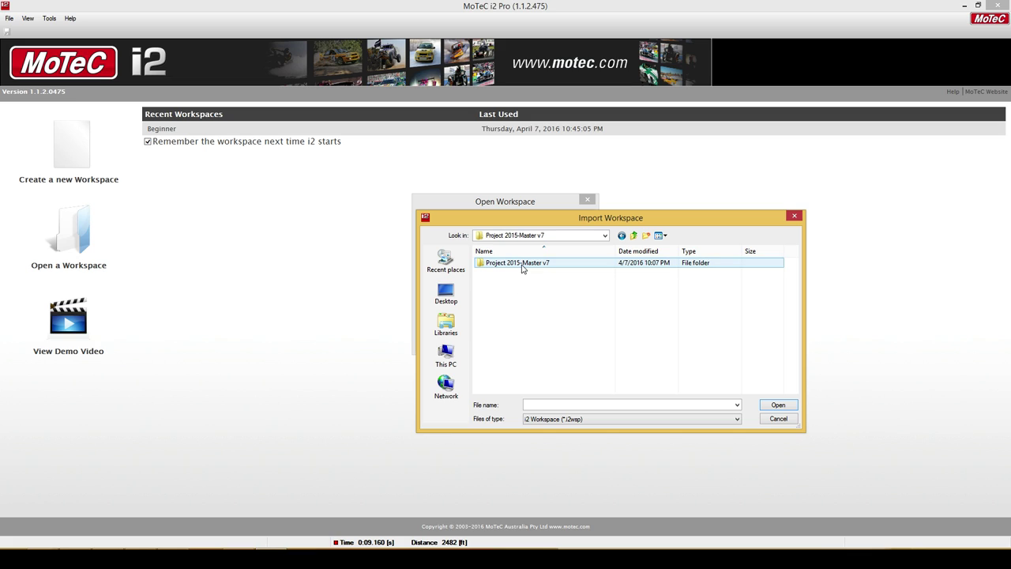
double_click(518, 265)
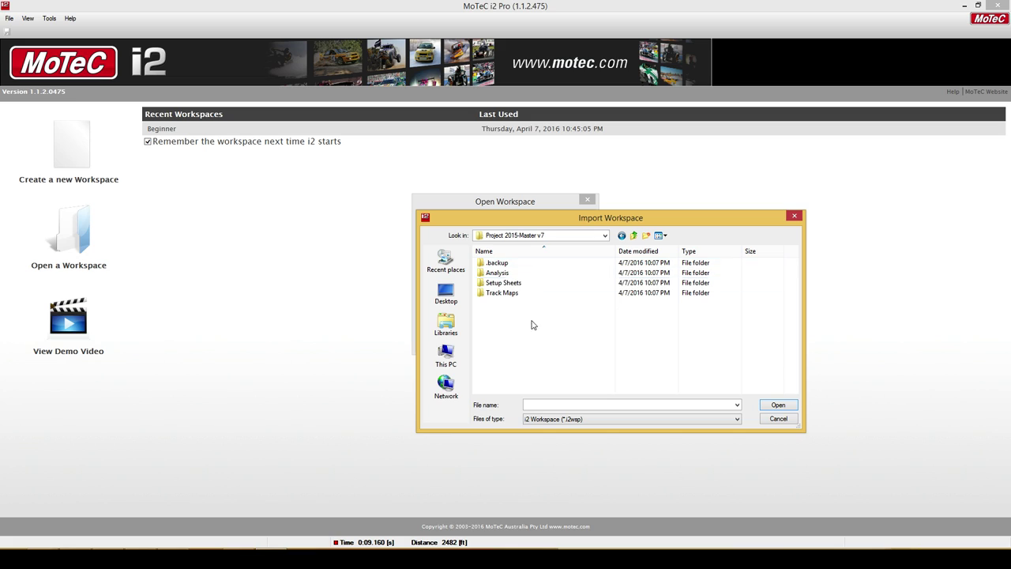
Import the Project file using the i2 1.0 Project file type, and open the Project 2015-Master v7 workspace.
left_click(579, 419)
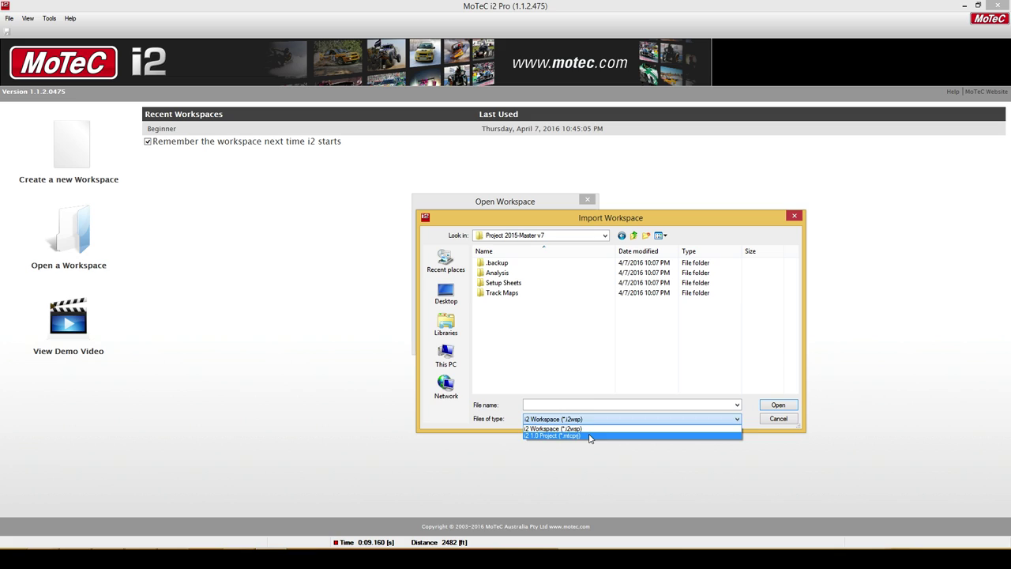
left_click(589, 437)
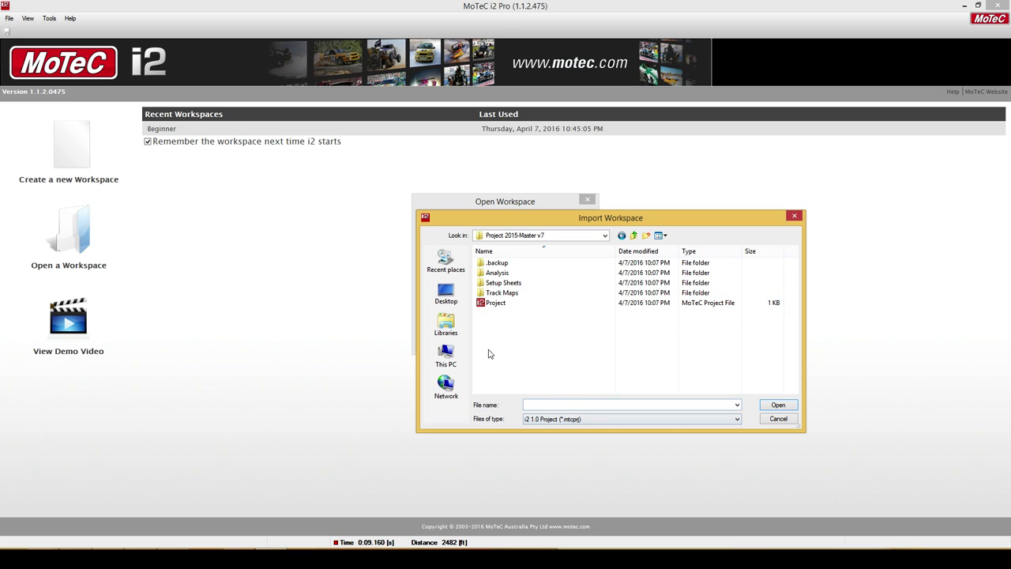
left_click(494, 303)
left_click(778, 406)
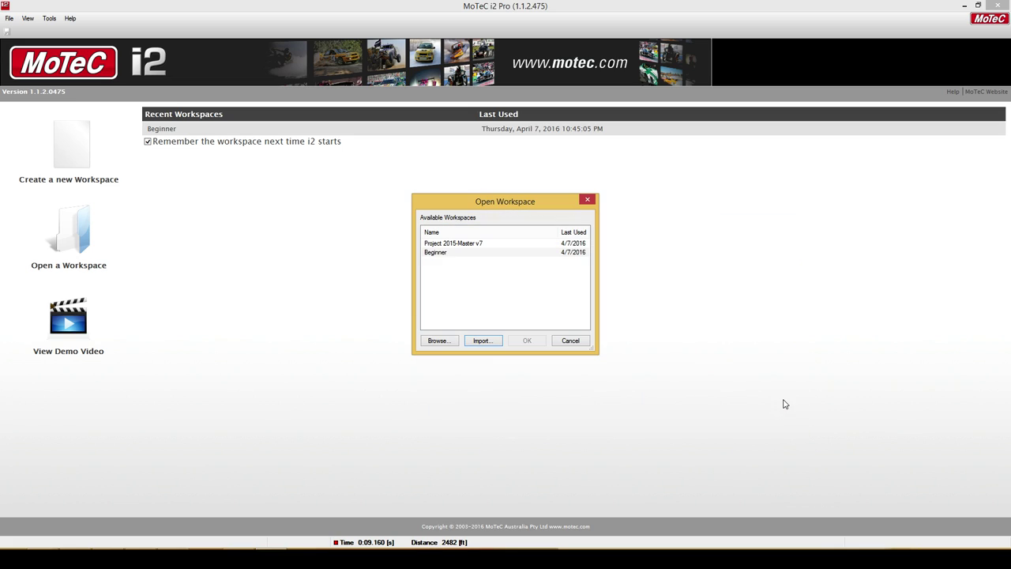
left_click(432, 245)
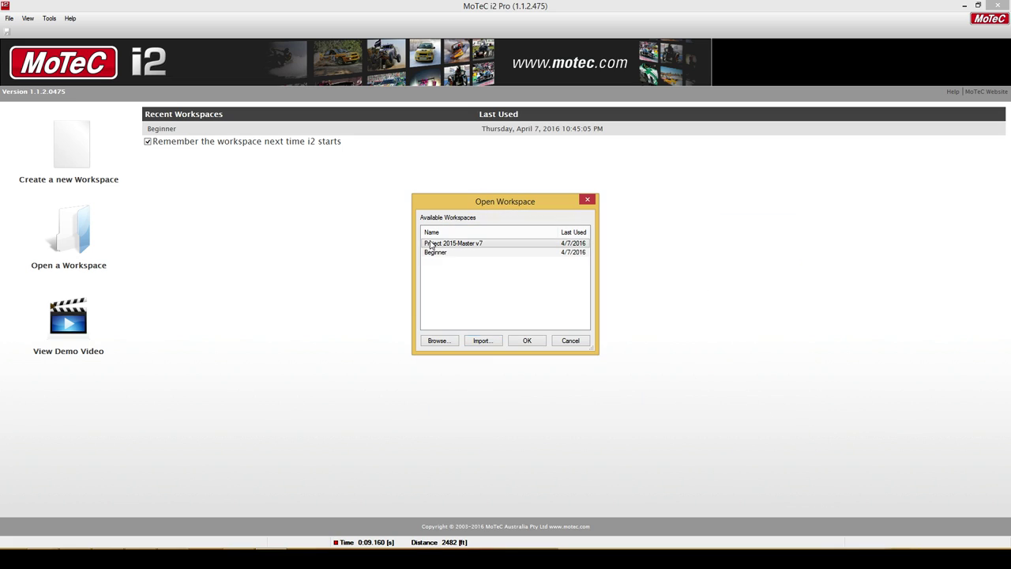
left_click(521, 343)
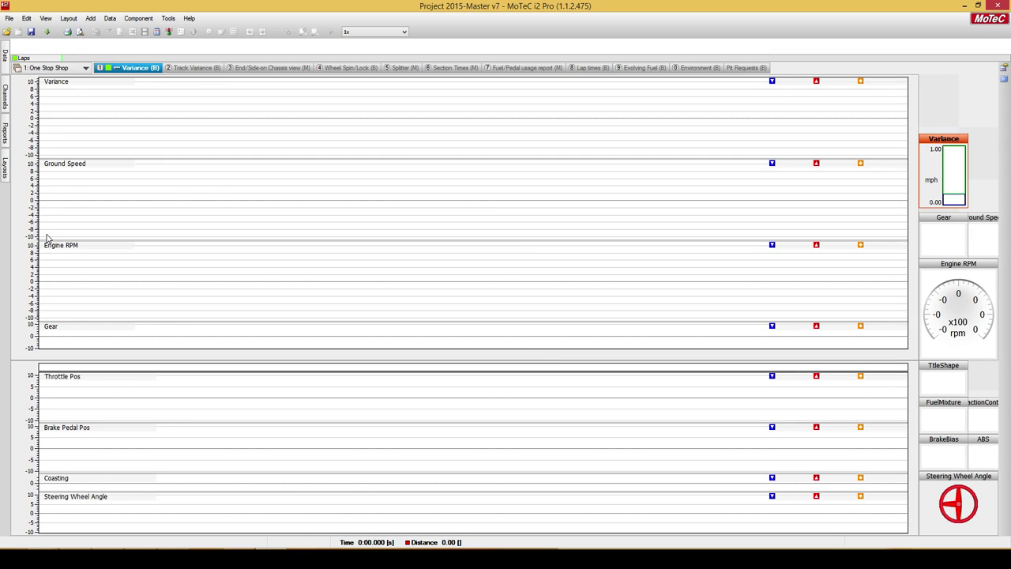
Bring up the log file browser and go to the Documents > iRacing > Telemetry folder.
left_click(7, 32)
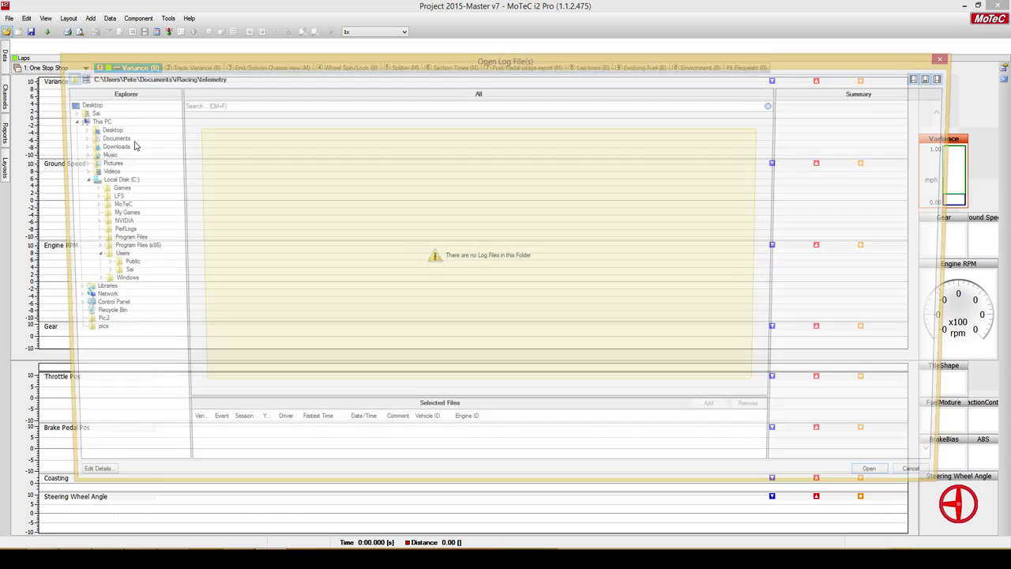
left_click(86, 256)
left_click(77, 180)
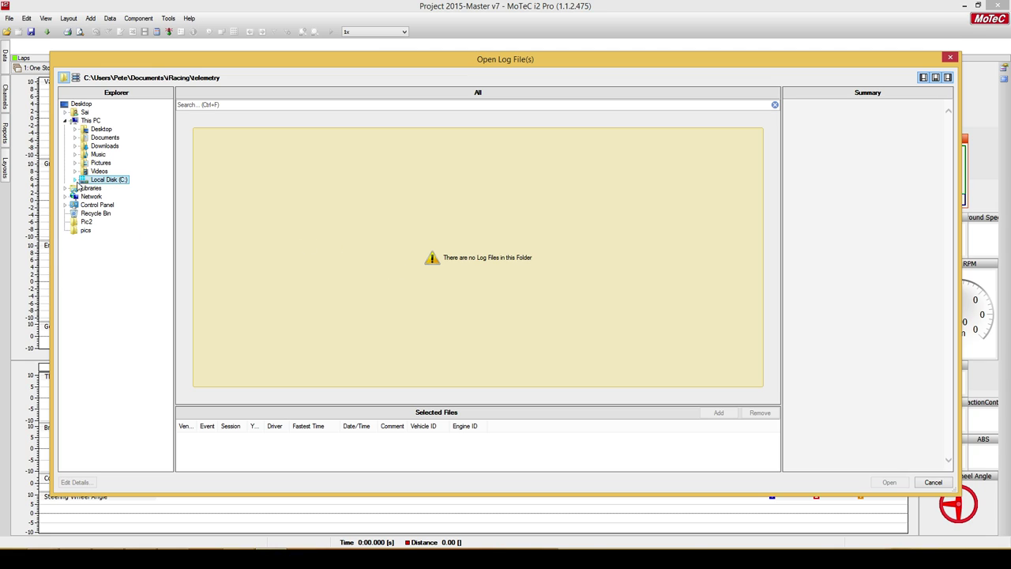
left_click(76, 137)
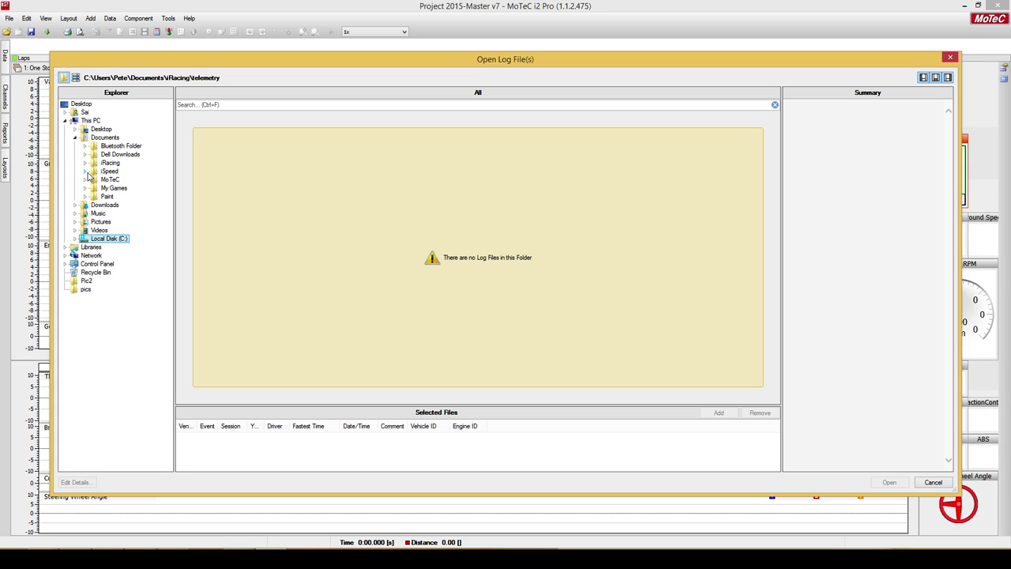
left_click(109, 162)
left_click(85, 163)
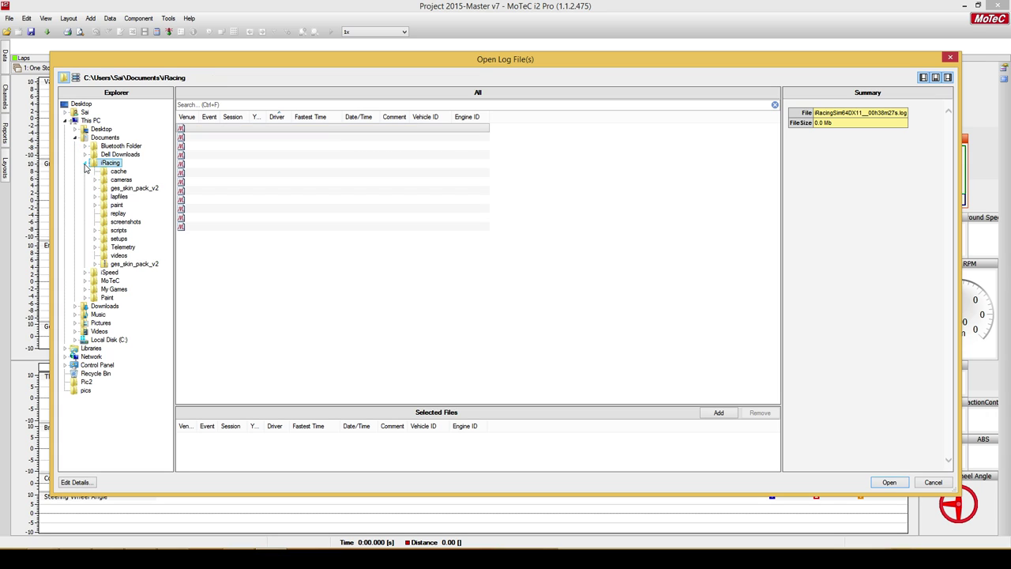
left_click(122, 247)
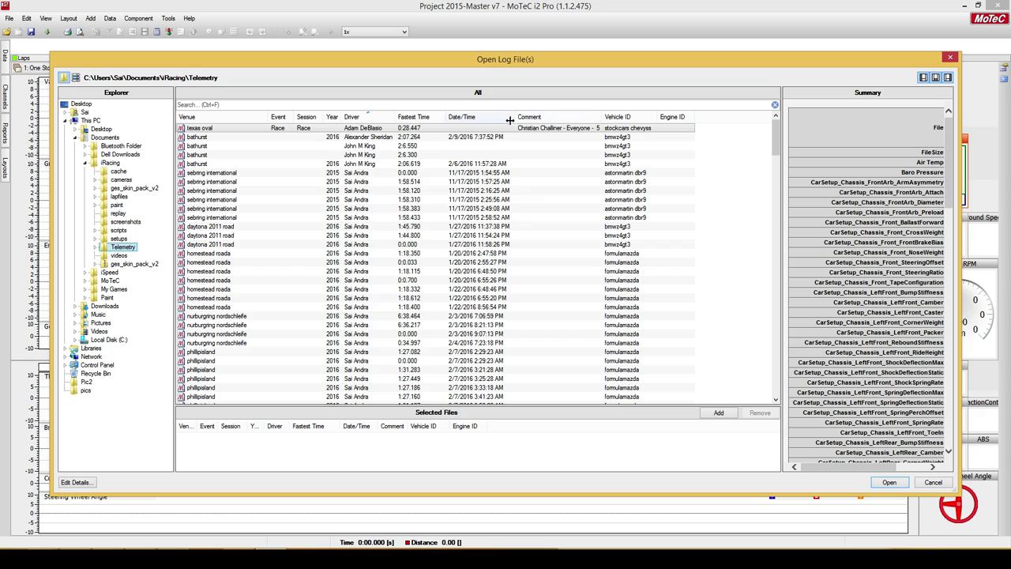
Sort the log files by date/time and open the sebring international astonmartin dbr9 log from 11/17/2015 1:30:49 AM.
left_click(486, 119)
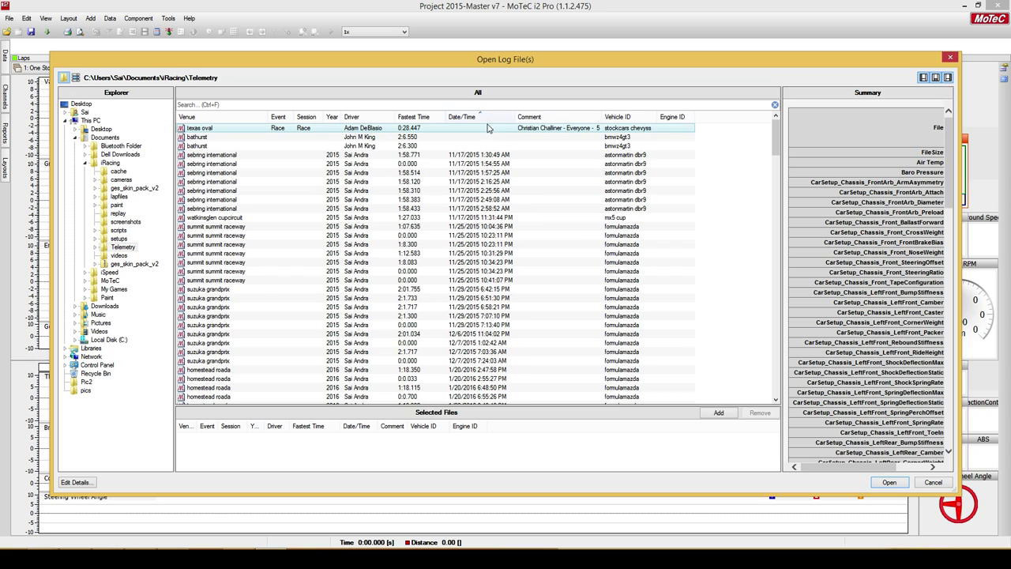
left_click(403, 159)
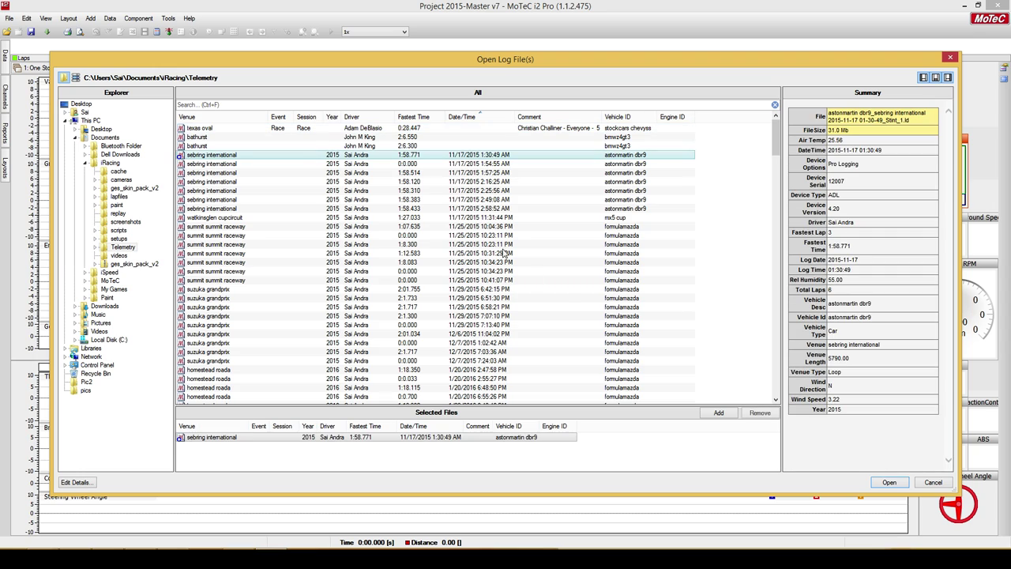
left_click(889, 482)
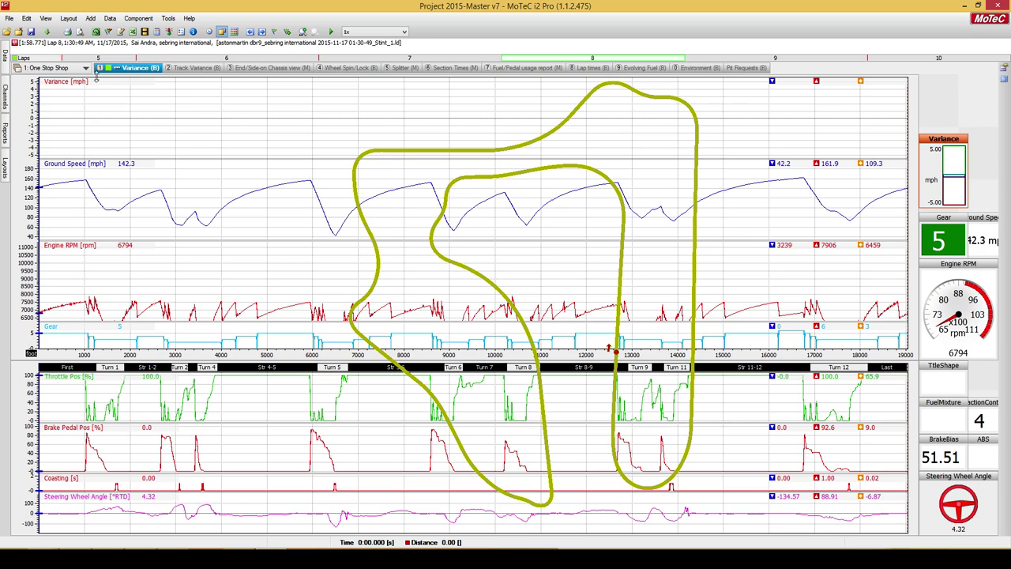
Switch from the One Stop Shop workbook to the Tyres workbook to view its tyre temperature graphs.
left_click(81, 70)
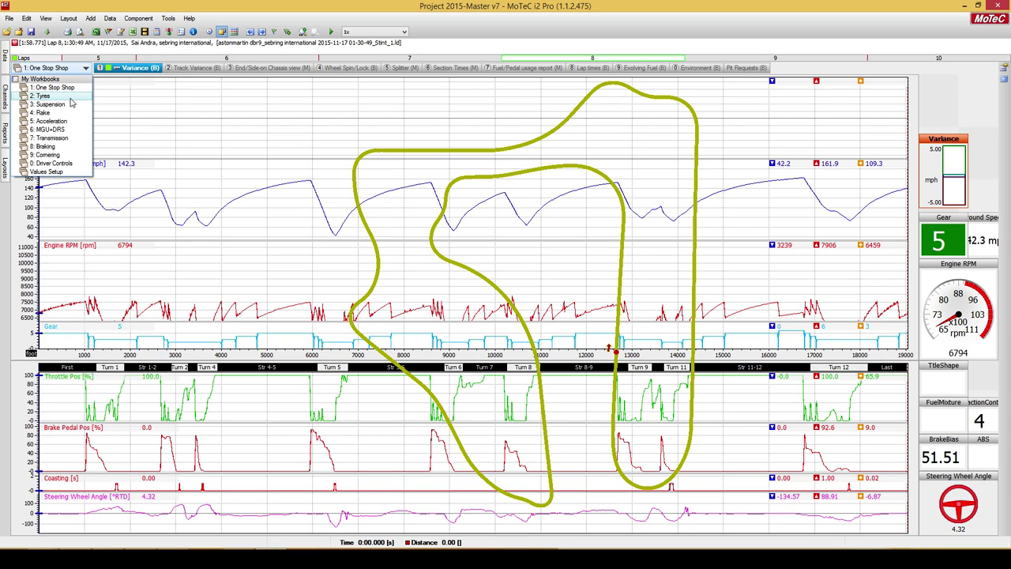
left_click(71, 93)
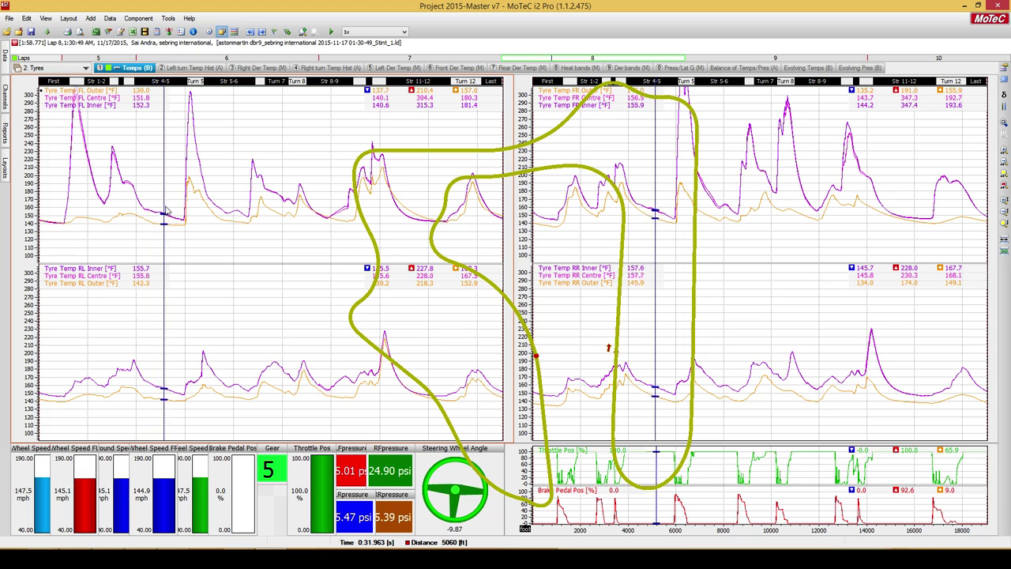